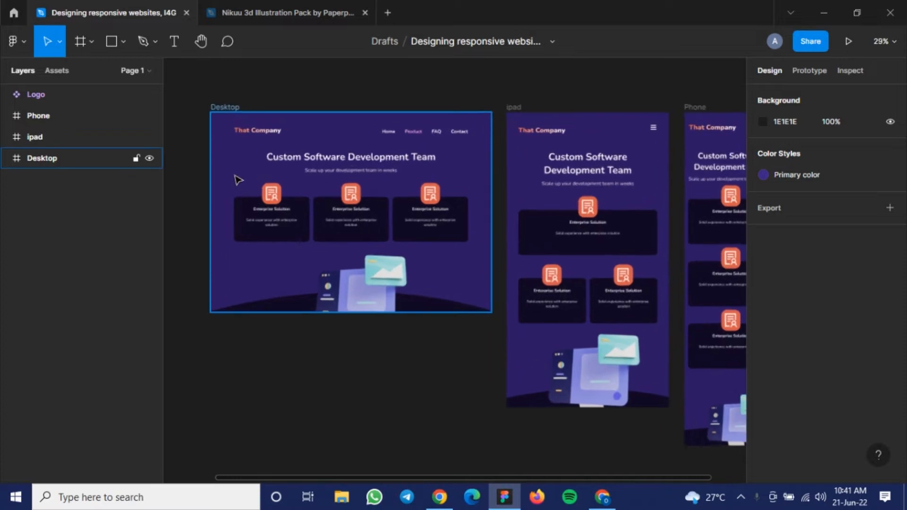
Examine the Desktop, ipad and Phone versions of the website design on the canvas.
scroll(238, 180, up, 4)
key(Escape)
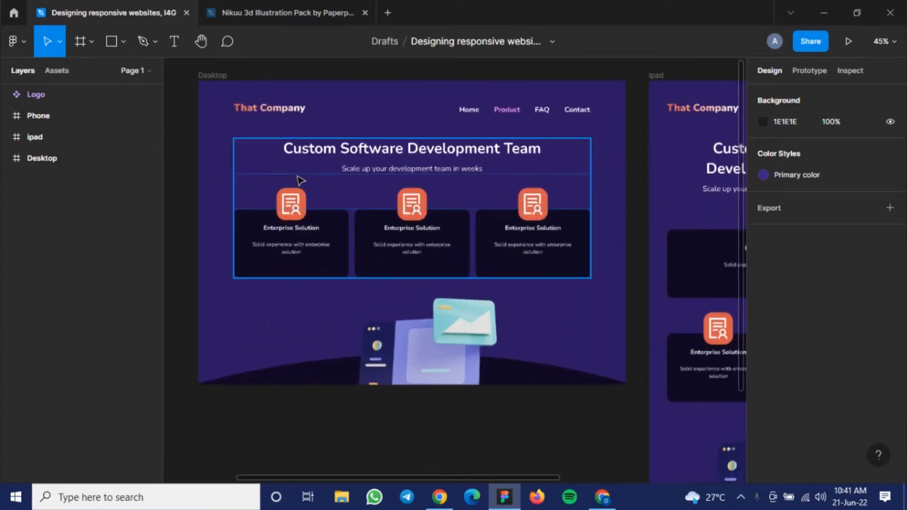
scroll(416, 227, right, 8)
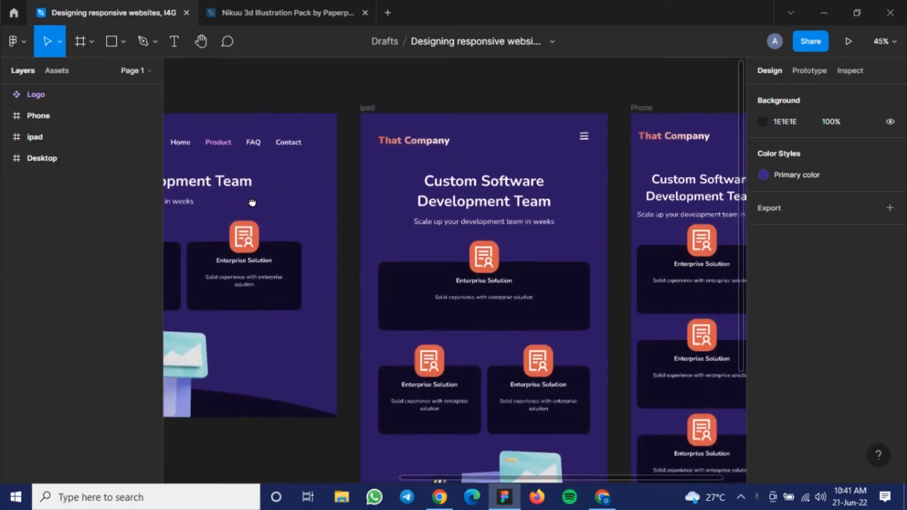
scroll(401, 169, down, 2)
scroll(402, 170, down, 3)
scroll(486, 182, up, 4)
drag(524, 219, 620, 183)
drag(384, 185, 561, 244)
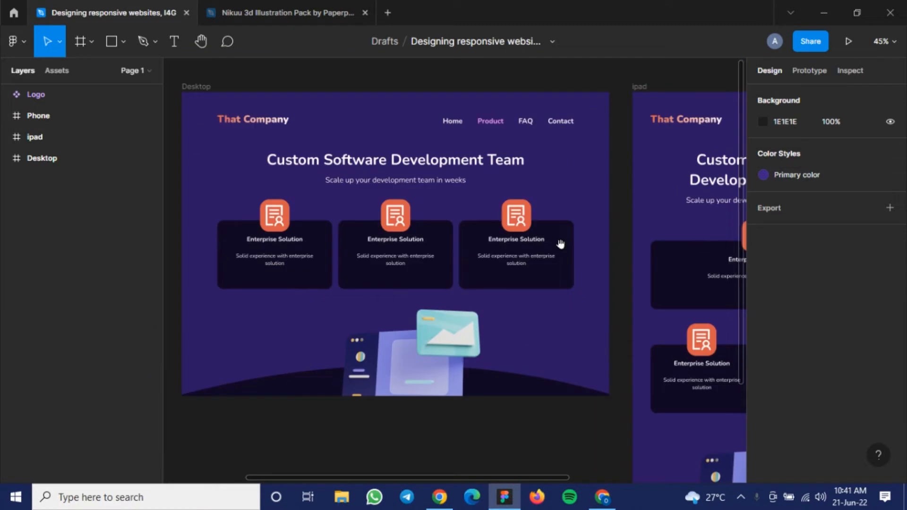
Try narrowing the finished Desktop frame from its right edge and undo the resize.
click(201, 88)
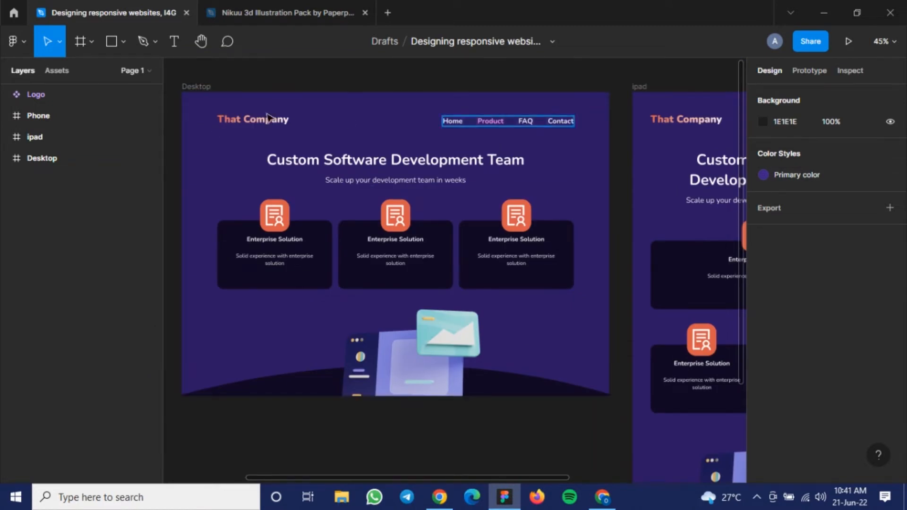
click(204, 91)
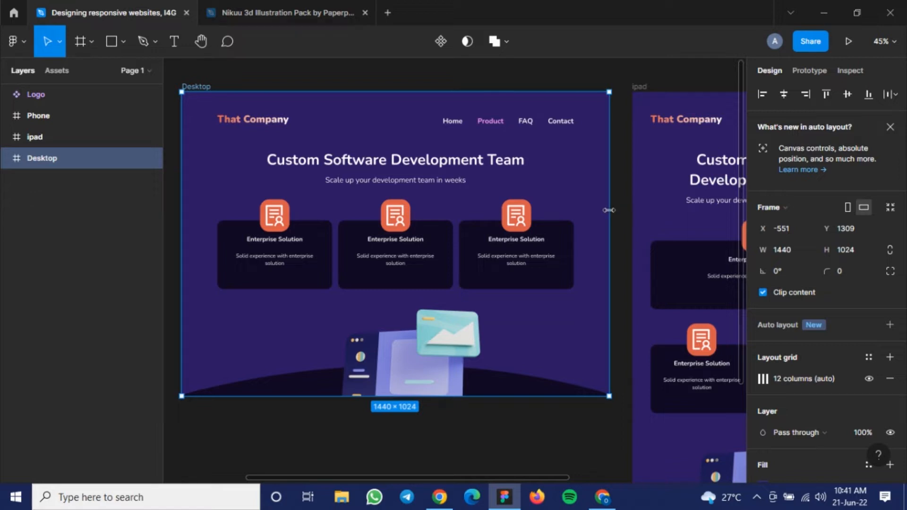
drag(609, 210, 477, 212)
key(ctrl+z)
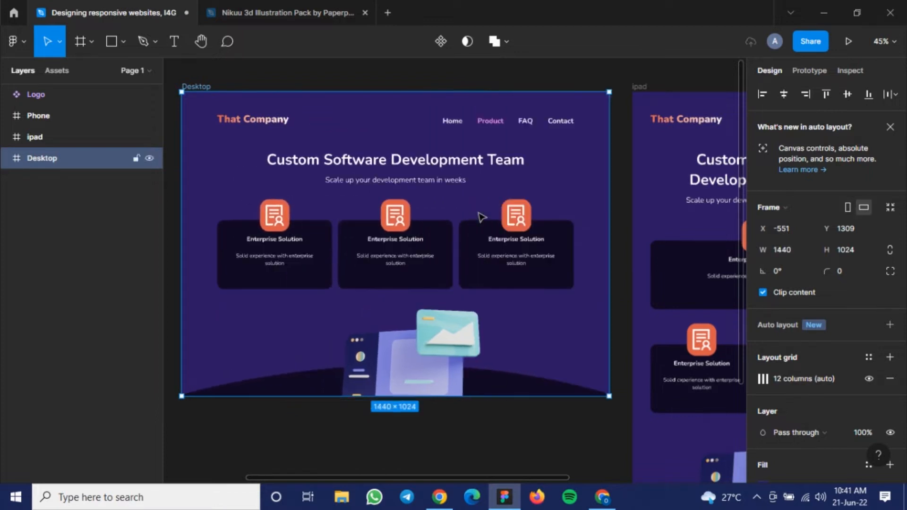
Add a new blank frame using the 1440 × 1024 Desktop preset.
scroll(400, 236, down, 4)
scroll(400, 237, down, 3)
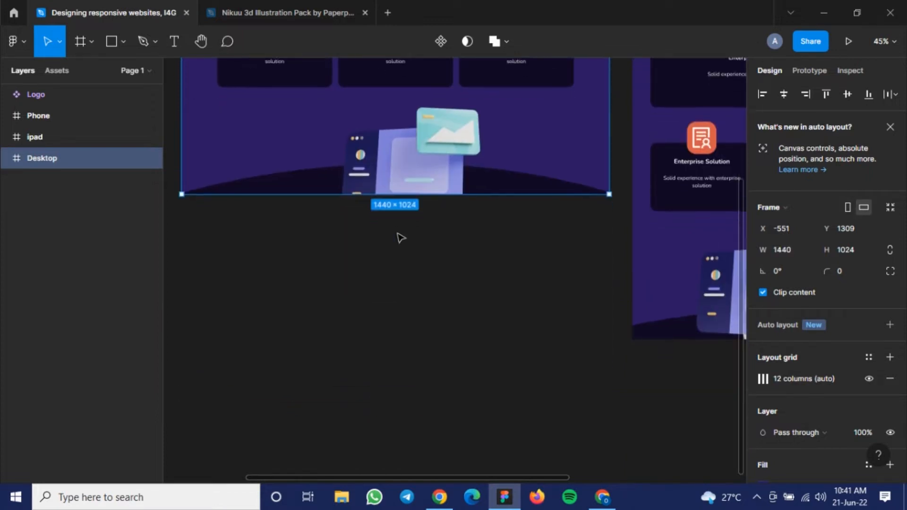
scroll(357, 222, down, 1)
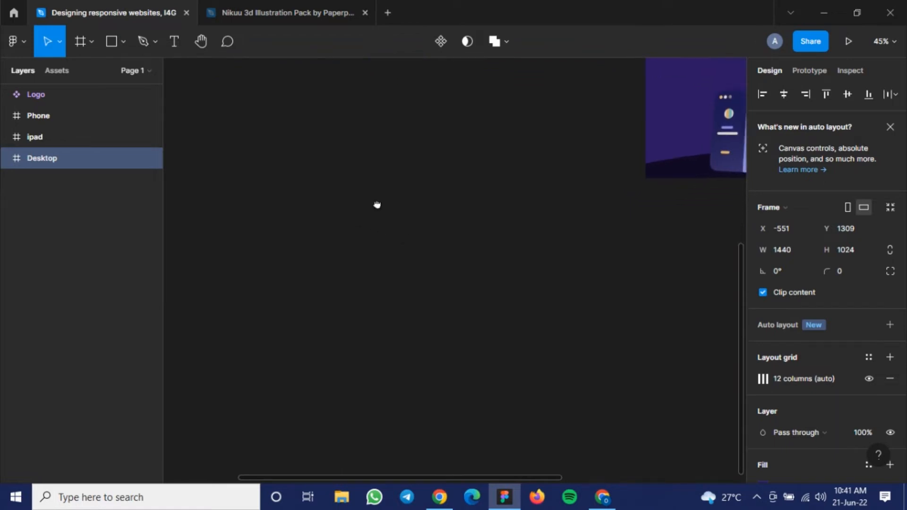
click(454, 150)
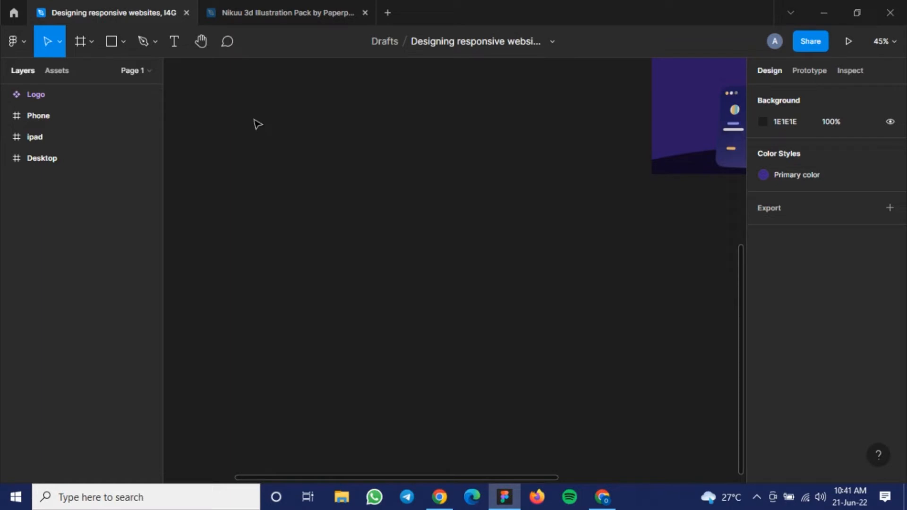
key(f)
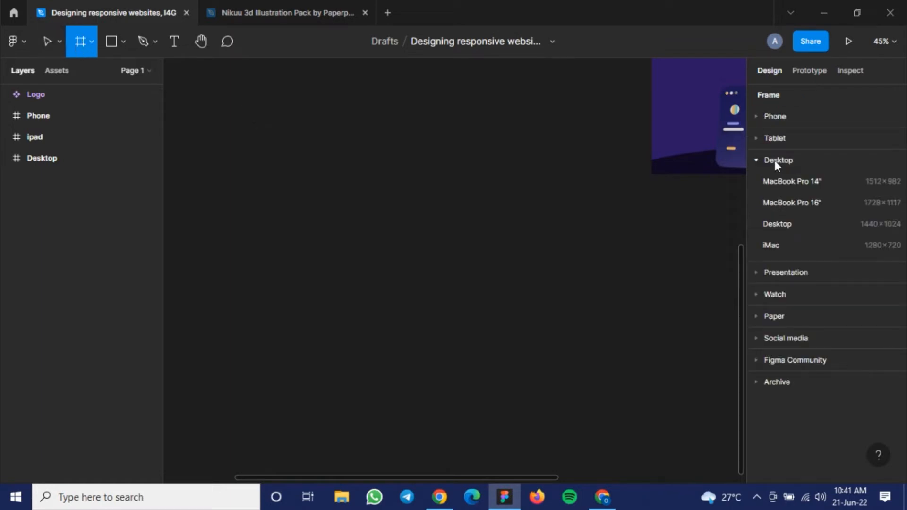
click(755, 160)
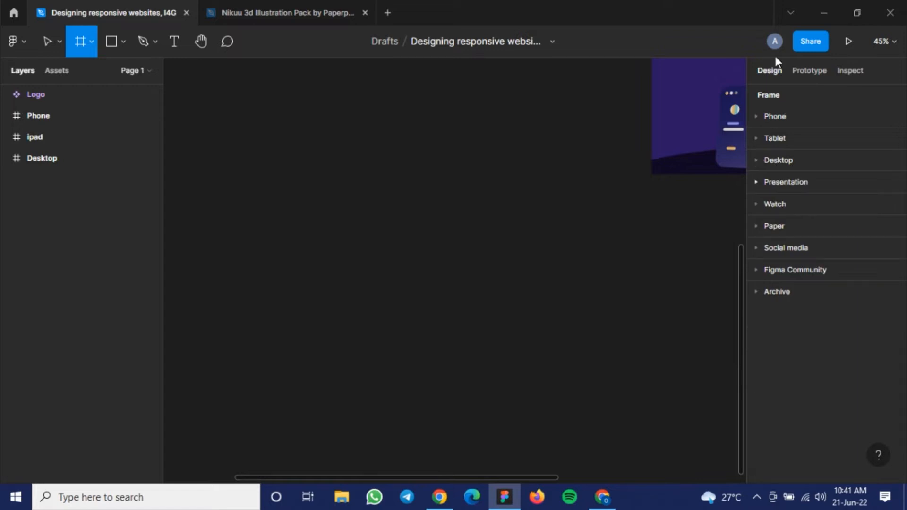
click(756, 162)
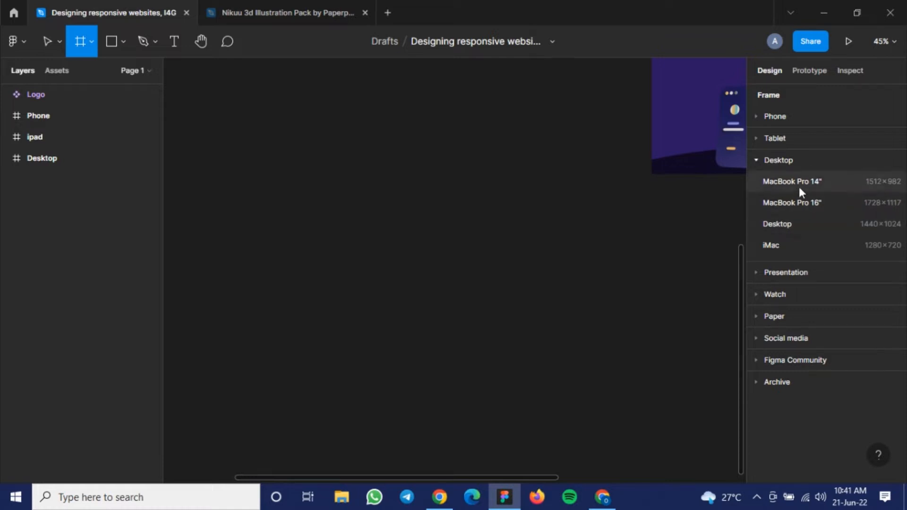
click(781, 225)
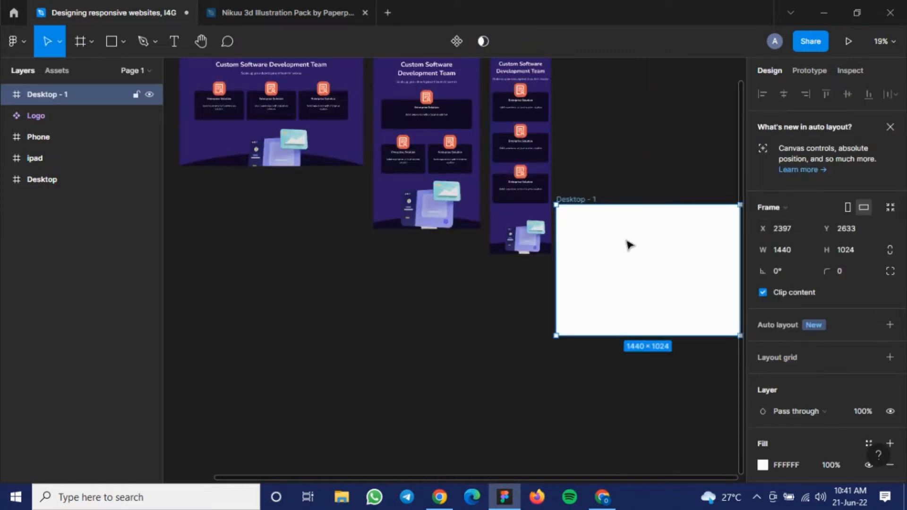
Move the blank frame below the original Desktop frame, aligned with its left edge at X -551, Y 3189.
drag(608, 274, 236, 344)
drag(312, 255, 348, 259)
scroll(350, 259, up, 3)
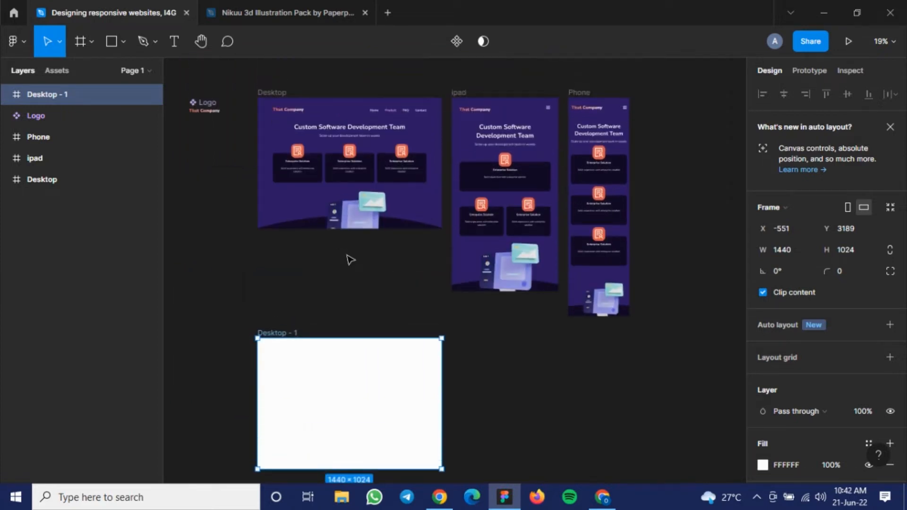
Place a copy of the Logo component just left of the blank frame, at about X -900, Y 3215.
click(202, 116)
drag(205, 119, 232, 351)
scroll(342, 321, down, 2)
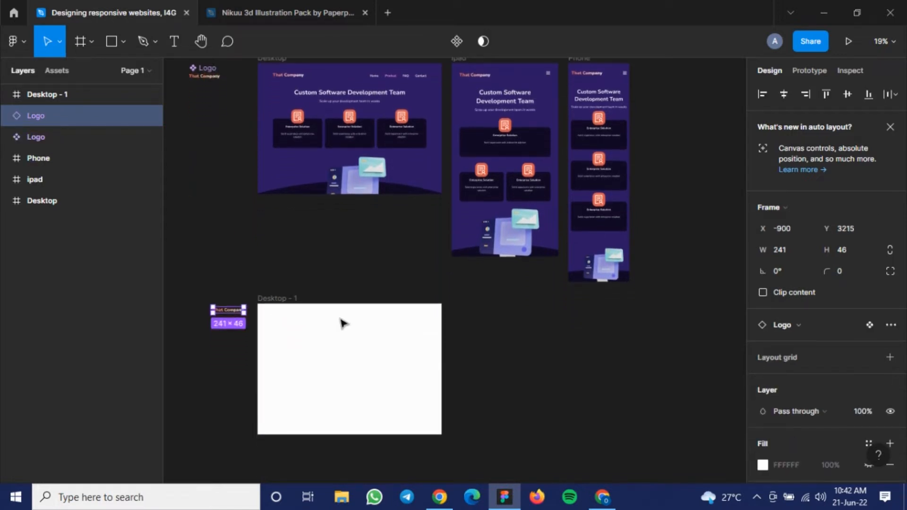
scroll(342, 322, down, 3)
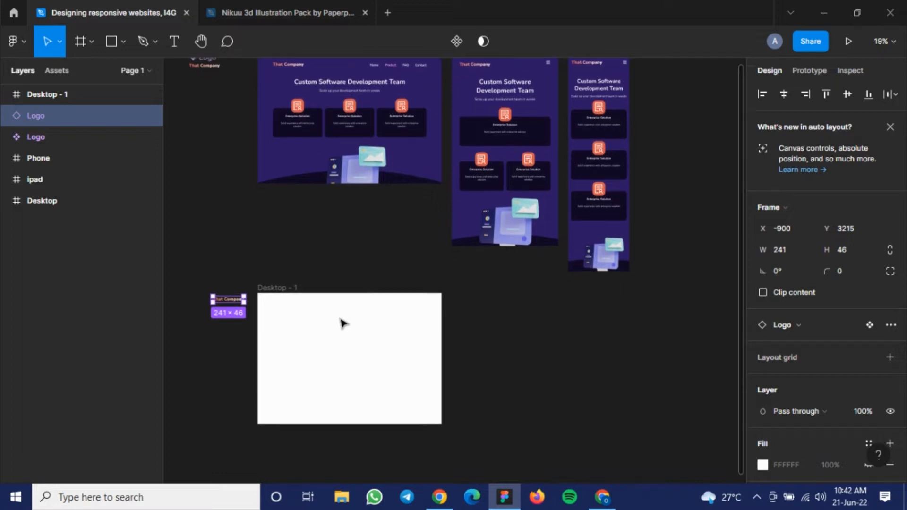
Shift the blank Desktop - 1 frame slightly up and left to about X -582, Y 3173.
click(272, 249)
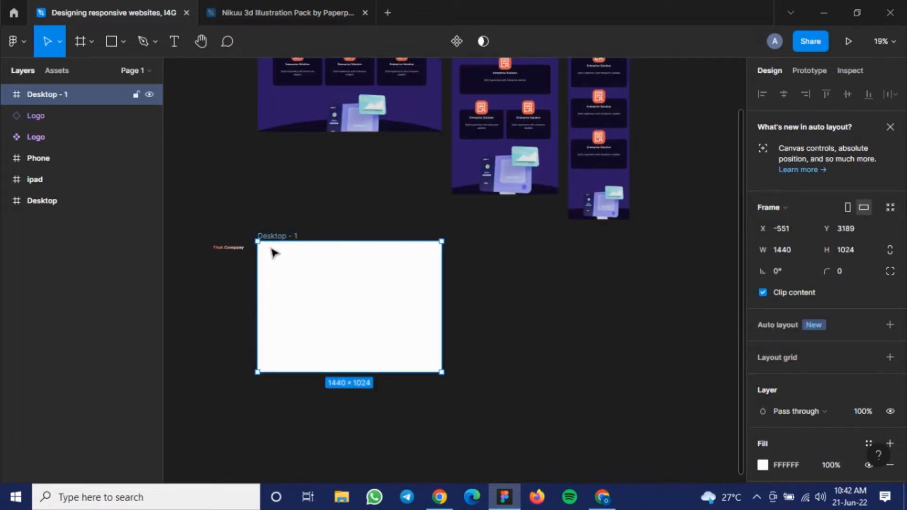
scroll(331, 255, down, 1)
mouse_move(335, 308)
mouse_down()
mouse_move(322, 304)
mouse_move(330, 304)
mouse_up()
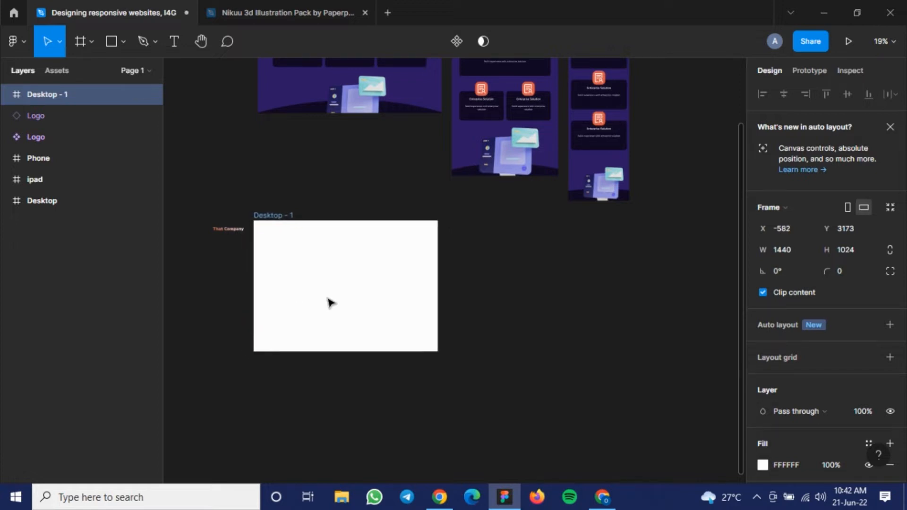
scroll(330, 303, down, 1)
scroll(331, 302, up, 3)
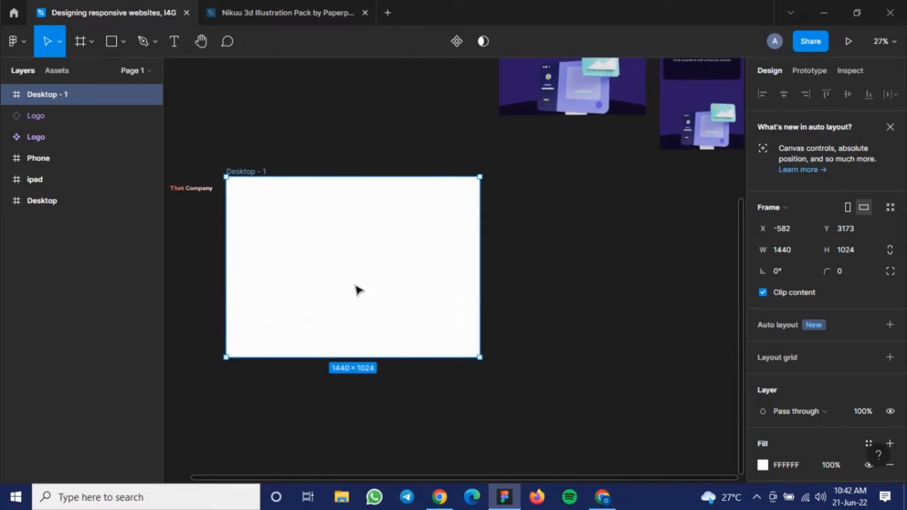
scroll(427, 236, up, 1)
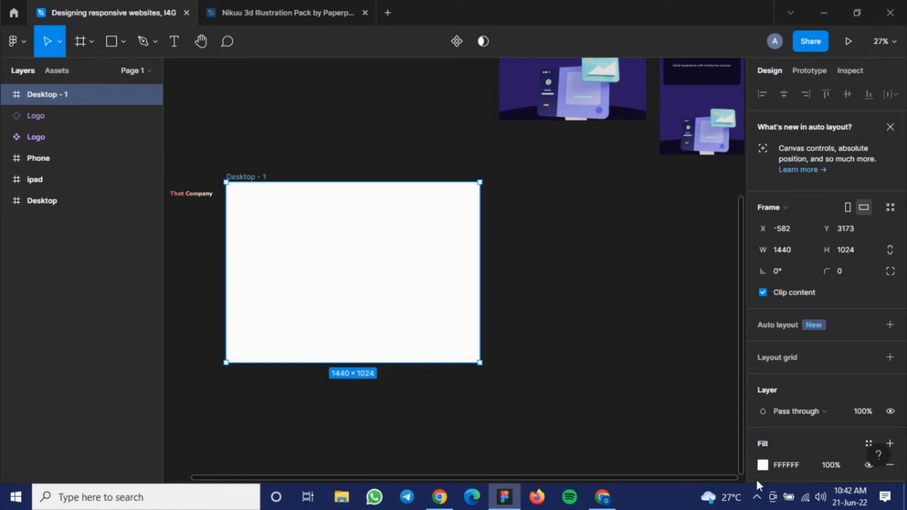
Fill the blank Desktop - 1 frame with the dark purple 2E1A65 sampled from the ipad frame's background.
scroll(747, 390, down, 1)
scroll(786, 327, down, 3)
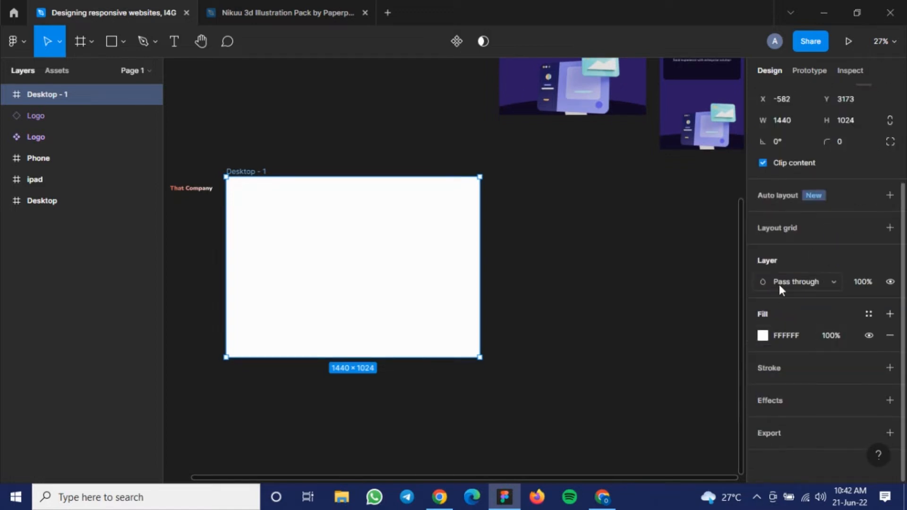
click(763, 334)
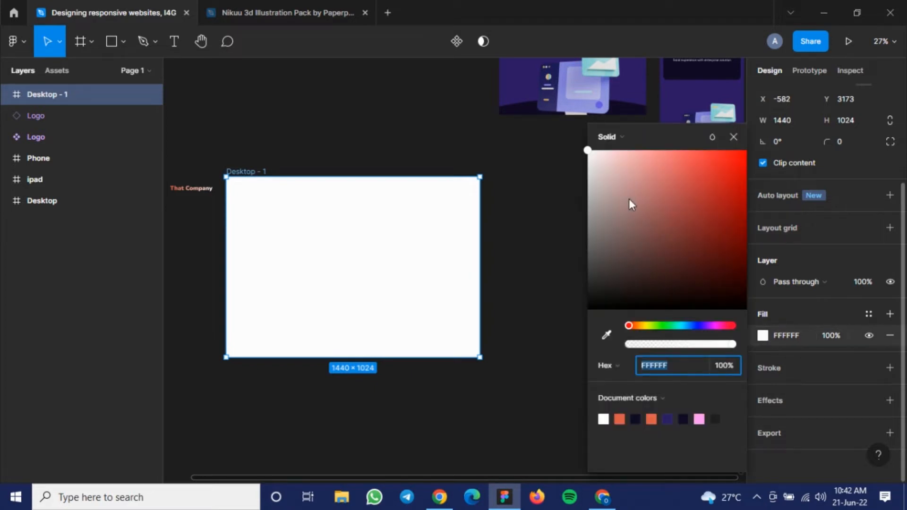
click(609, 334)
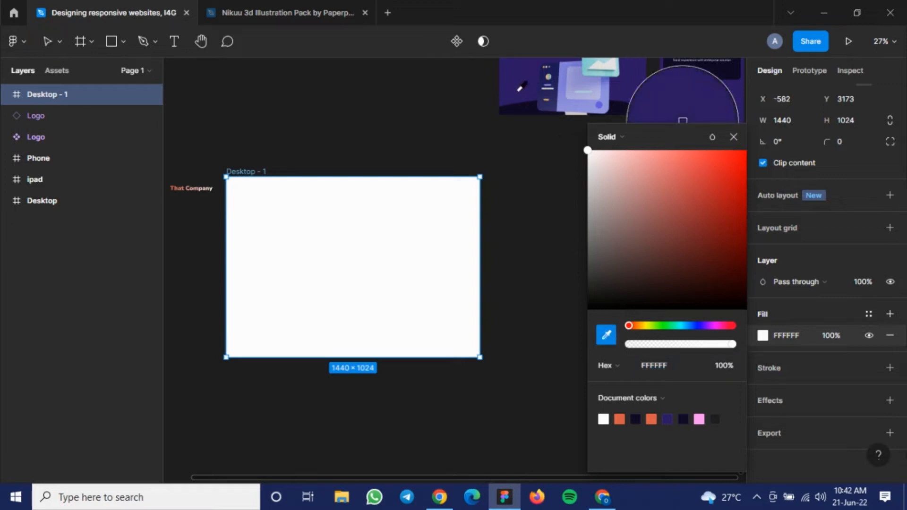
click(522, 85)
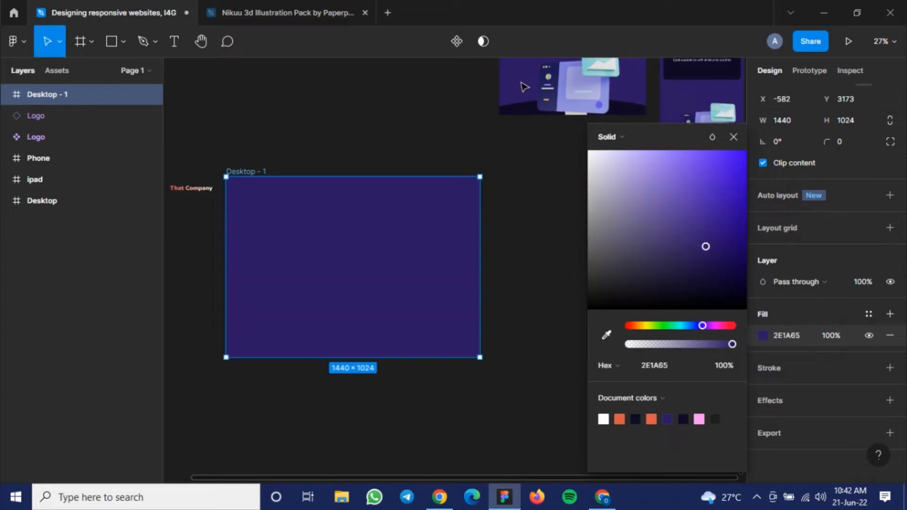
click(507, 231)
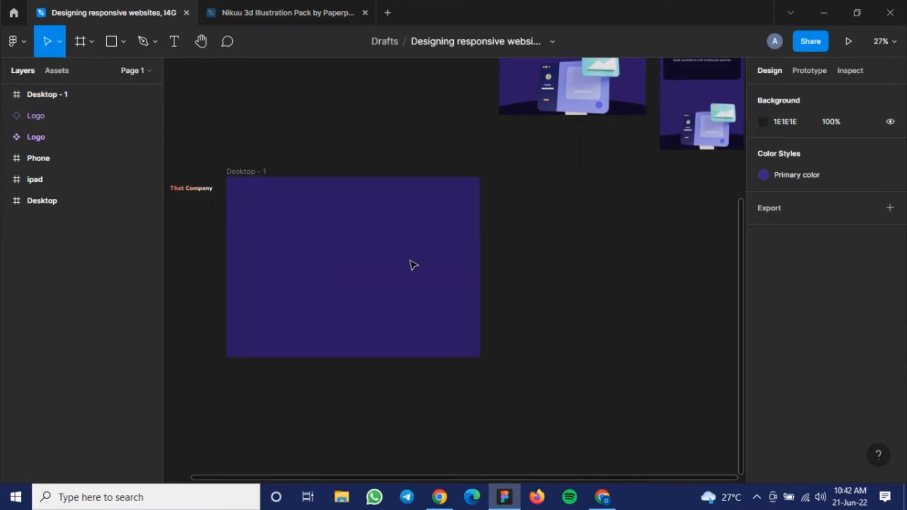
Add a layout grid to the purple Desktop - 1 frame and change its type to Columns.
scroll(361, 226, left, 2)
click(274, 166)
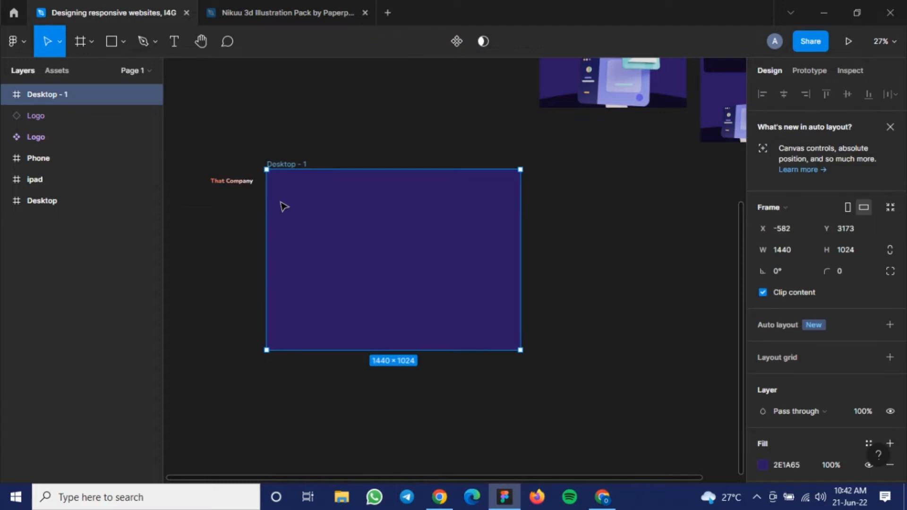
key(shift+2)
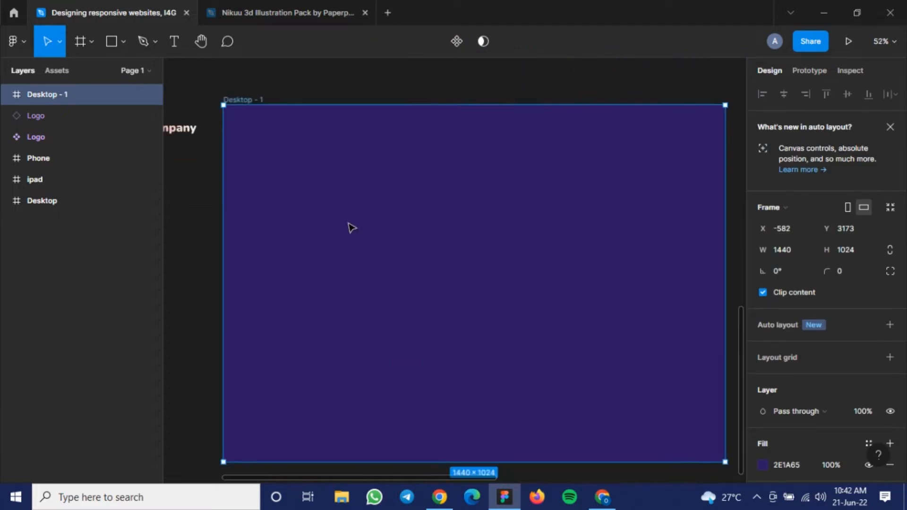
scroll(401, 239, right, 2)
scroll(401, 239, down, 1)
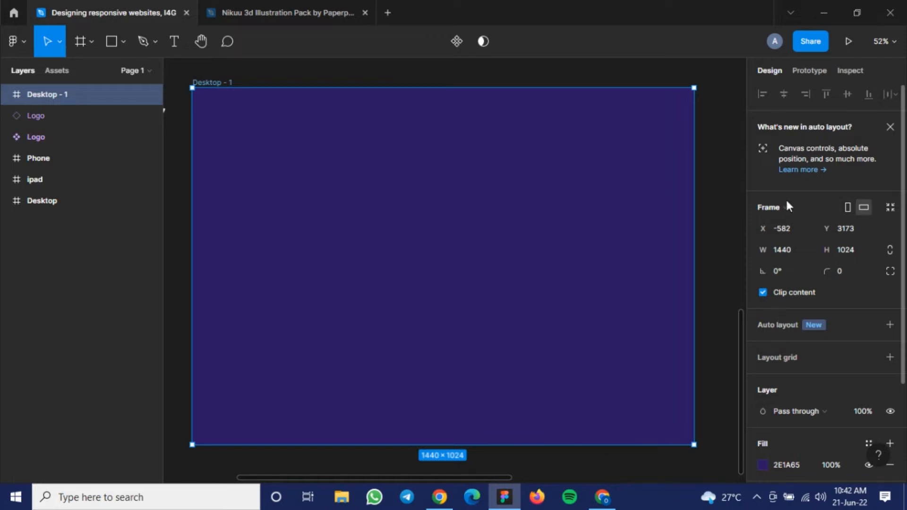
scroll(787, 208, down, 3)
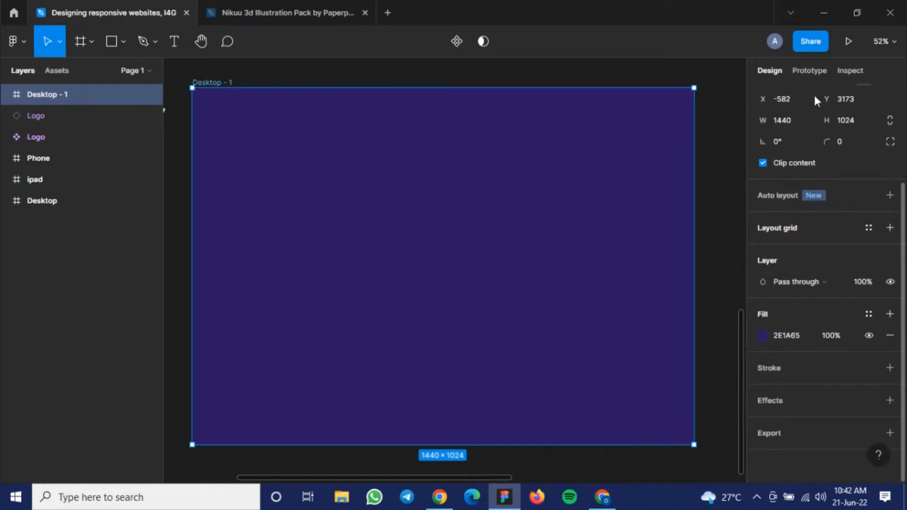
click(890, 228)
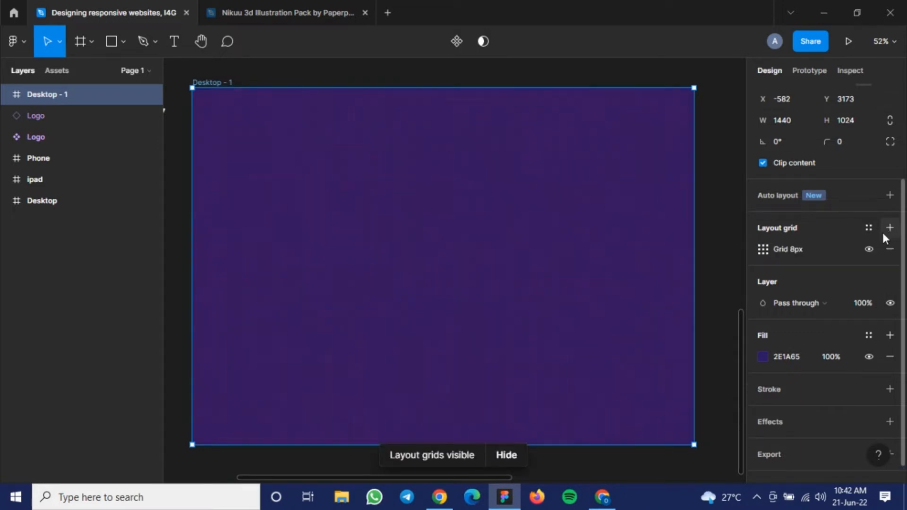
click(762, 250)
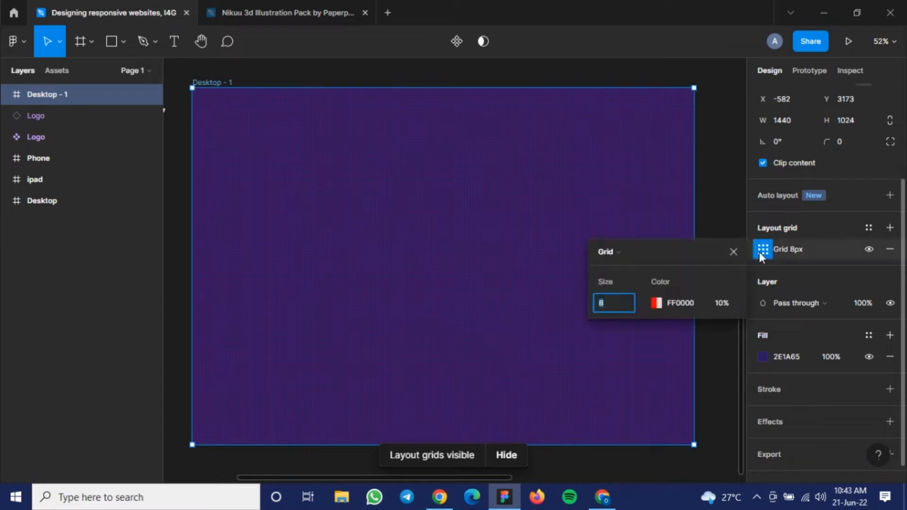
click(611, 252)
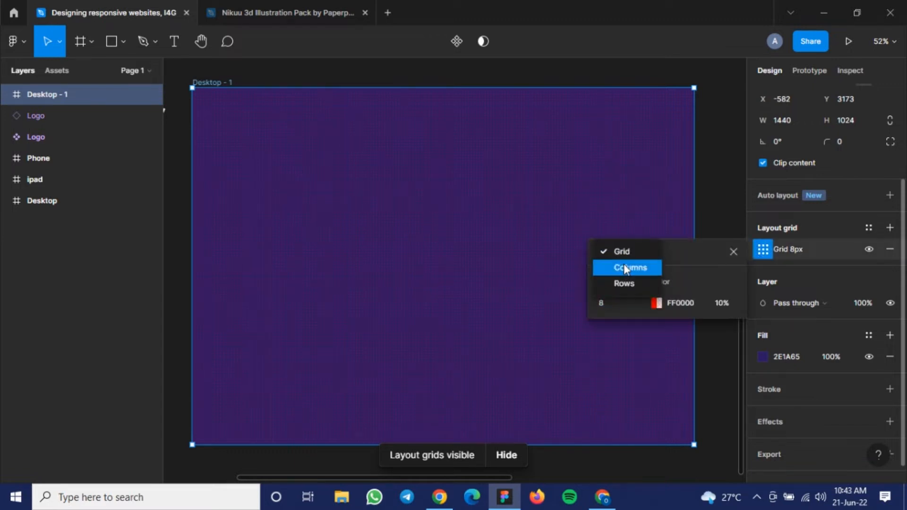
click(624, 268)
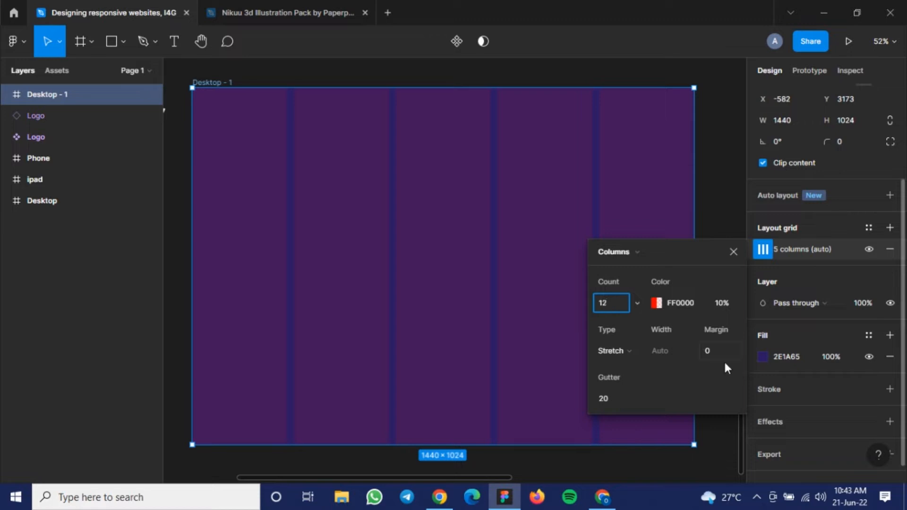
Set the frame's column grid to a count of 12 and a margin of 160.
text(12)
click(713, 348)
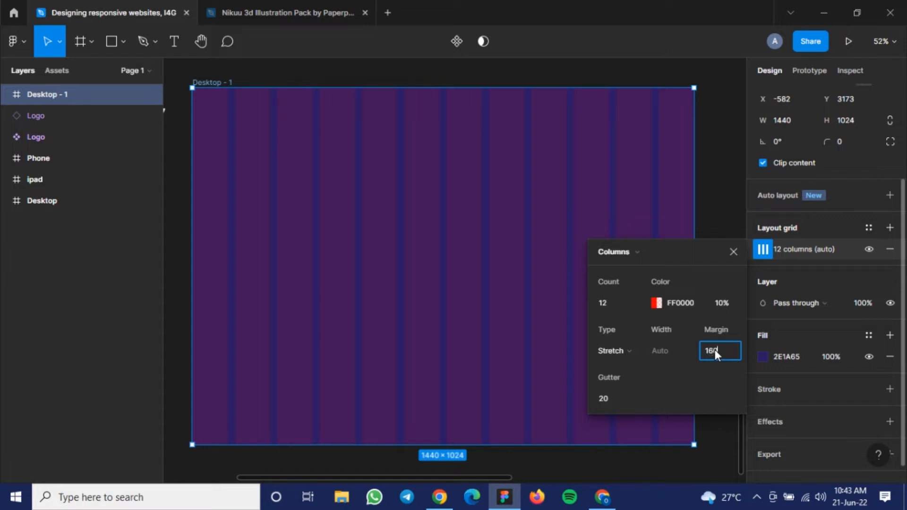
text(160)
key(Return)
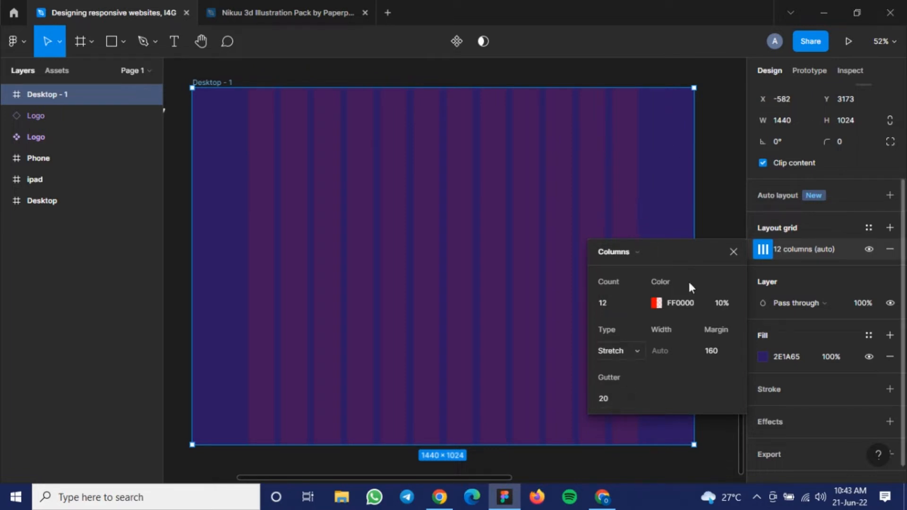
Close the column grid settings and move the That Company logo instance into the Desktop - 1 frame at X 160, Y 61.
click(733, 251)
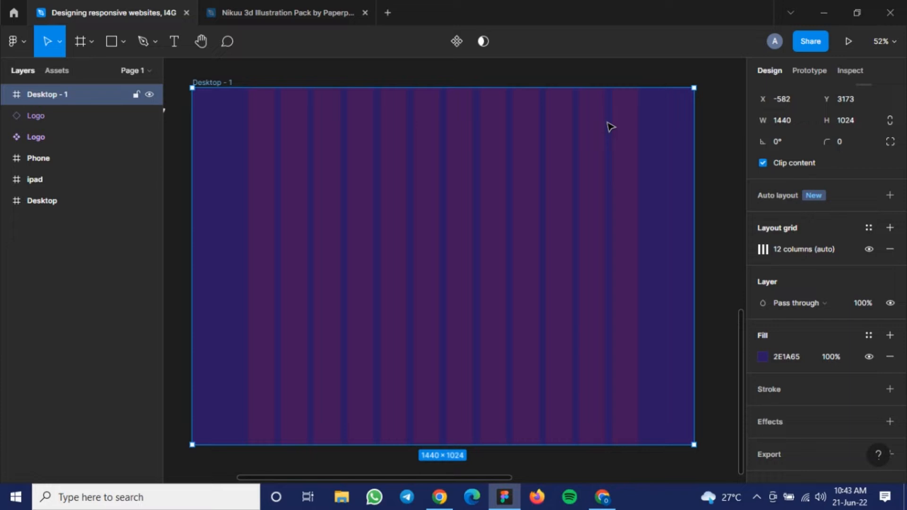
scroll(463, 160, left, 3)
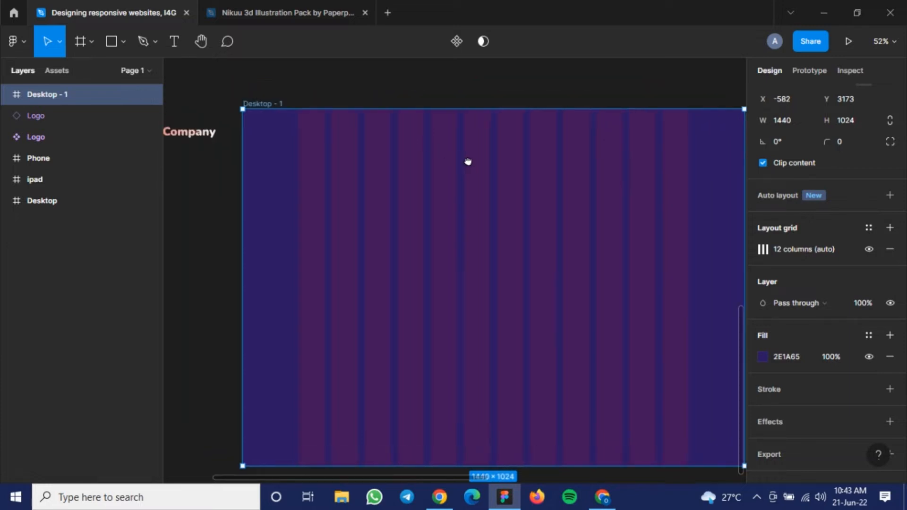
drag(199, 141, 339, 147)
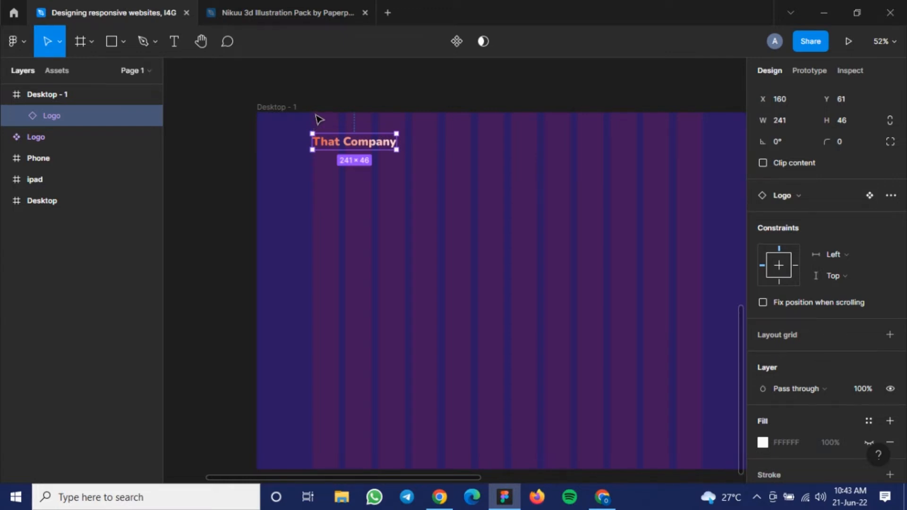
Add a "Home" text at about X 822, Y 68 in the Desktop - 1 frame, level with the logo.
drag(499, 181, 424, 193)
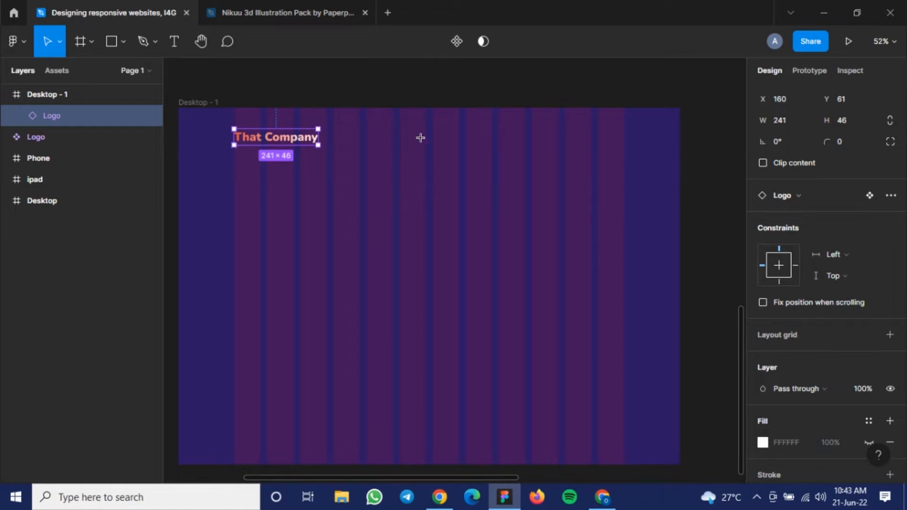
key(t)
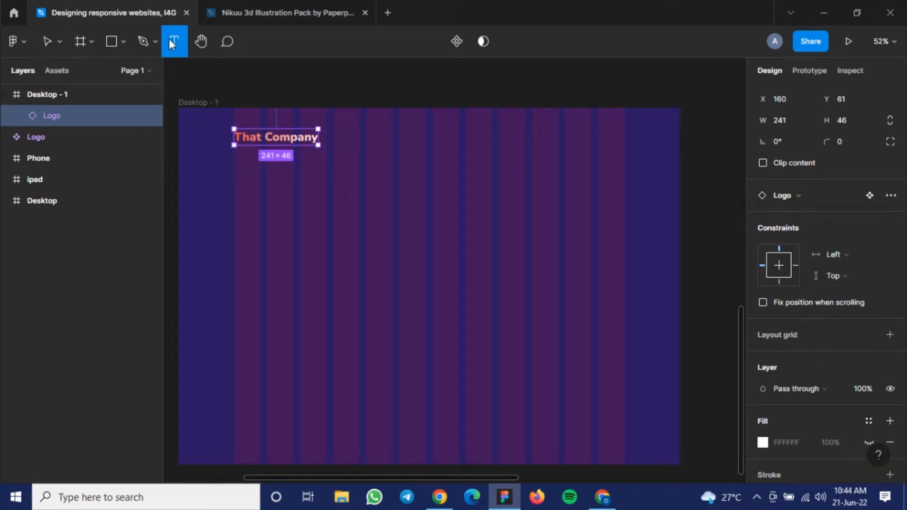
click(469, 137)
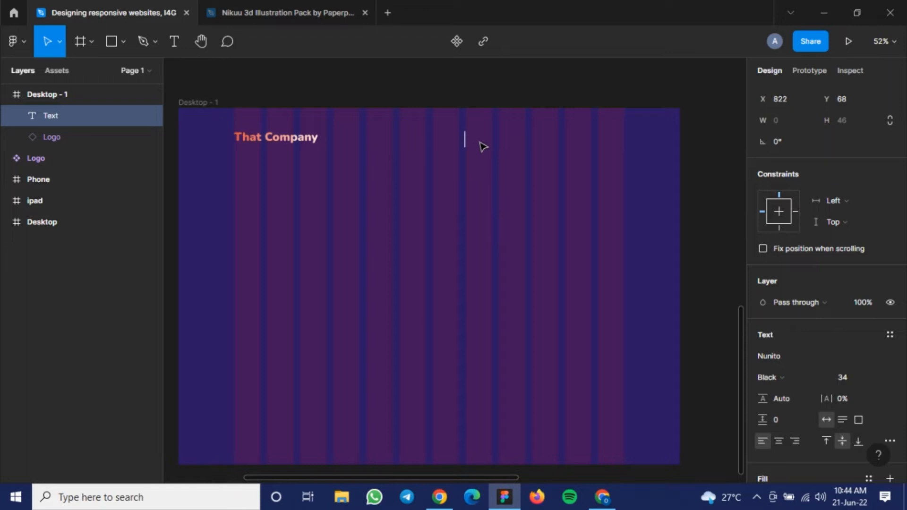
text(Home)
key(Escape)
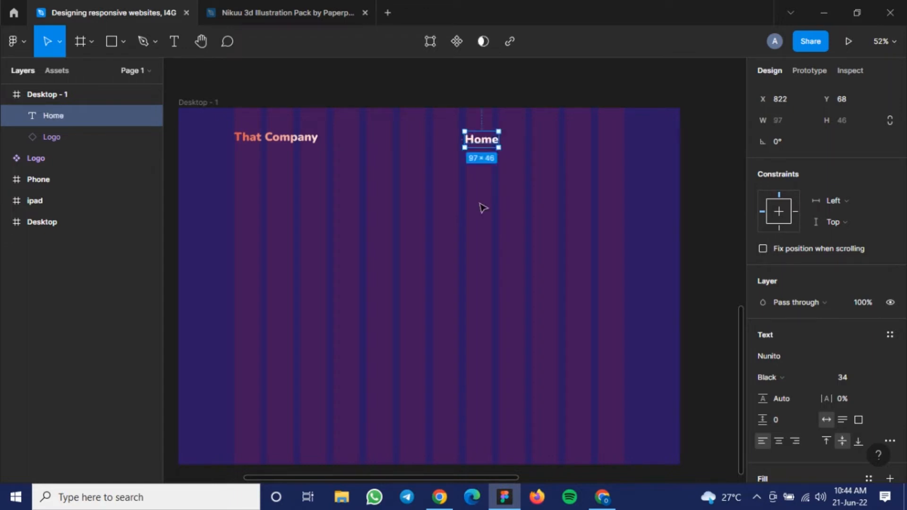
Set the Home text's font weight to SemiBold.
scroll(769, 258, down, 3)
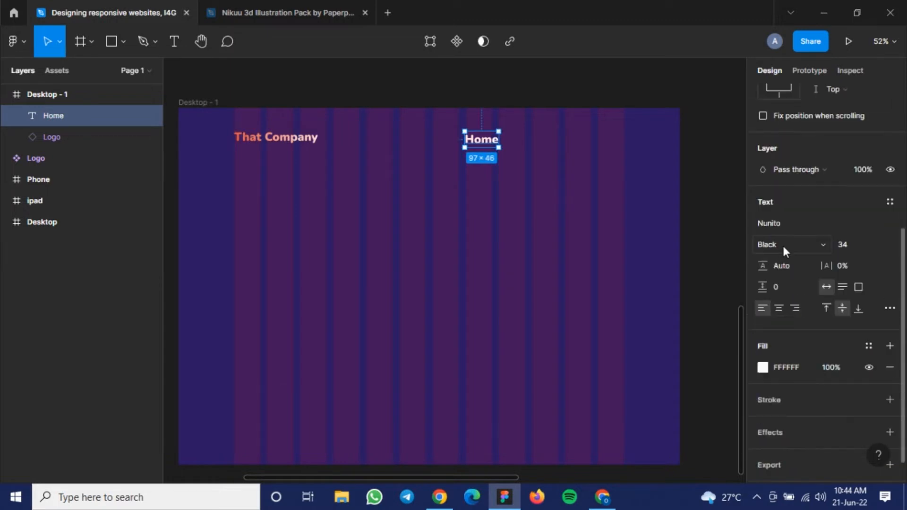
click(783, 244)
click(784, 209)
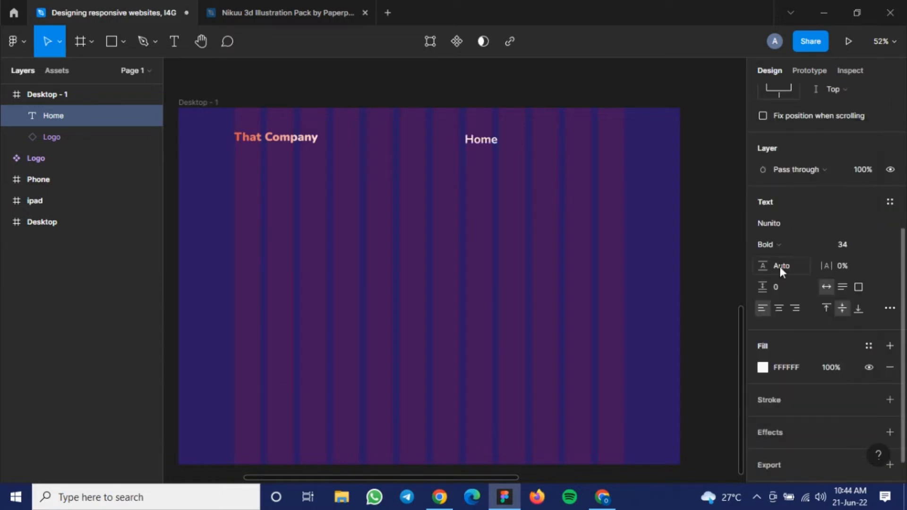
click(789, 242)
click(792, 230)
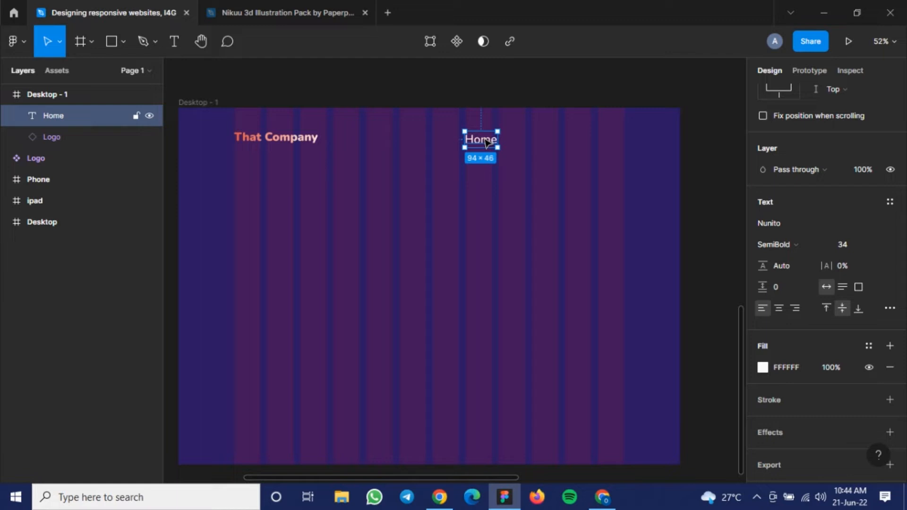
Duplicate the Home text, place the copy directly to its right and change its wording to "Product".
key(ctrl+d)
drag(484, 142, 529, 147)
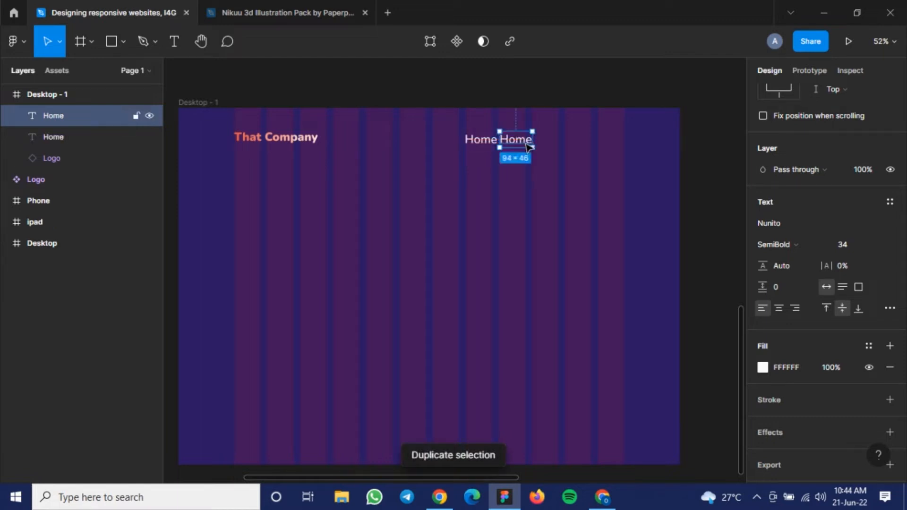
double_click(517, 138)
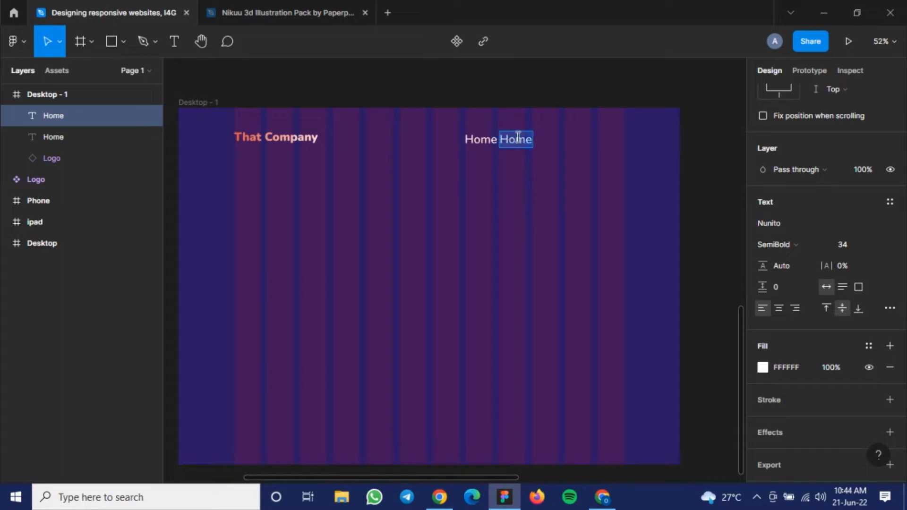
text(Product)
key(BackSpace)
key(BackSpace)
key(BackSpace)
text(i)
key(BackSpace)
text(uct)
key(Escape)
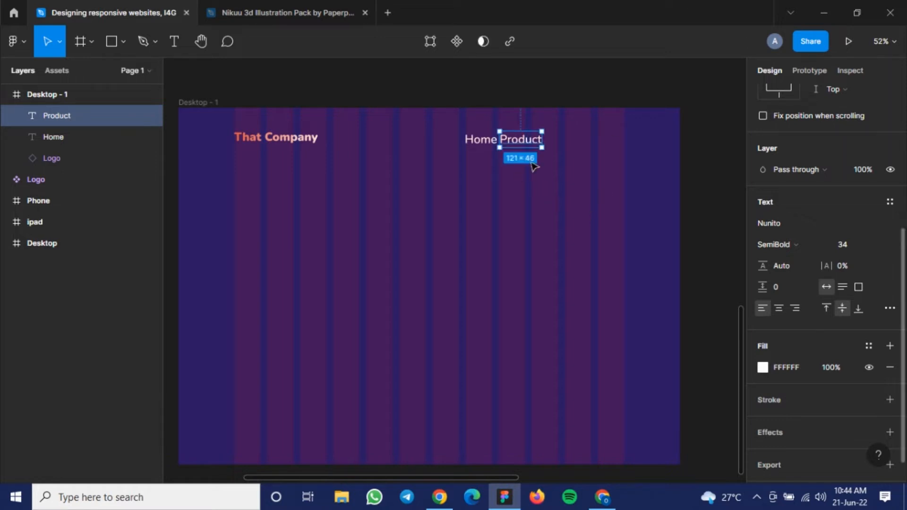
Wrap the Home and Product texts in a horizontal auto layout with item spacing 10 and horizontal padding 10.
click(455, 146)
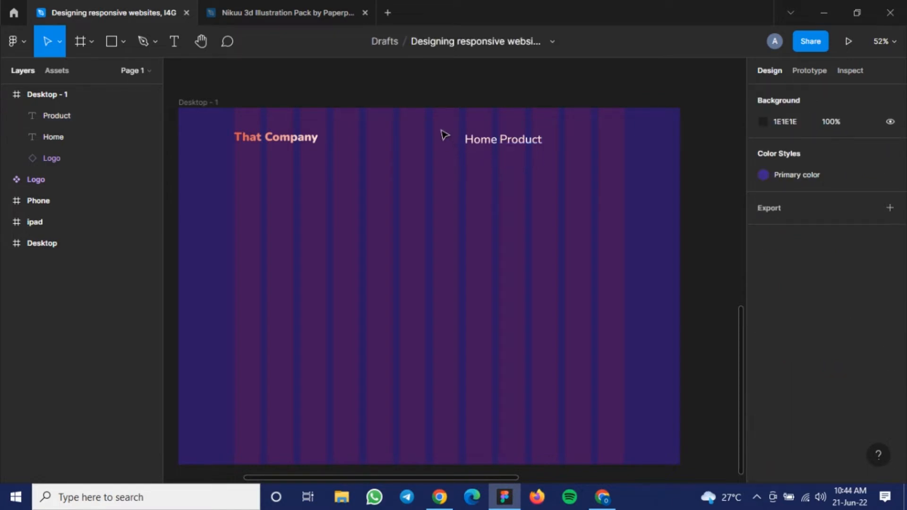
drag(447, 135, 551, 166)
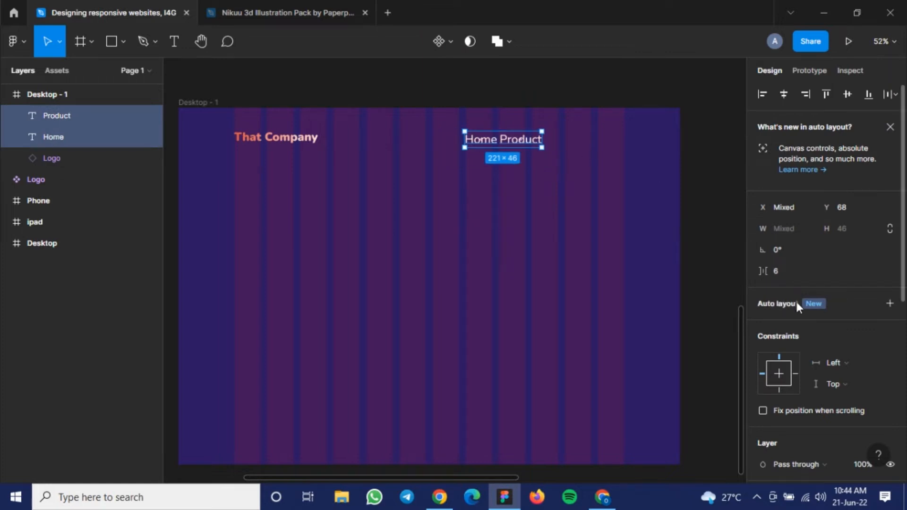
scroll(798, 305, down, 2)
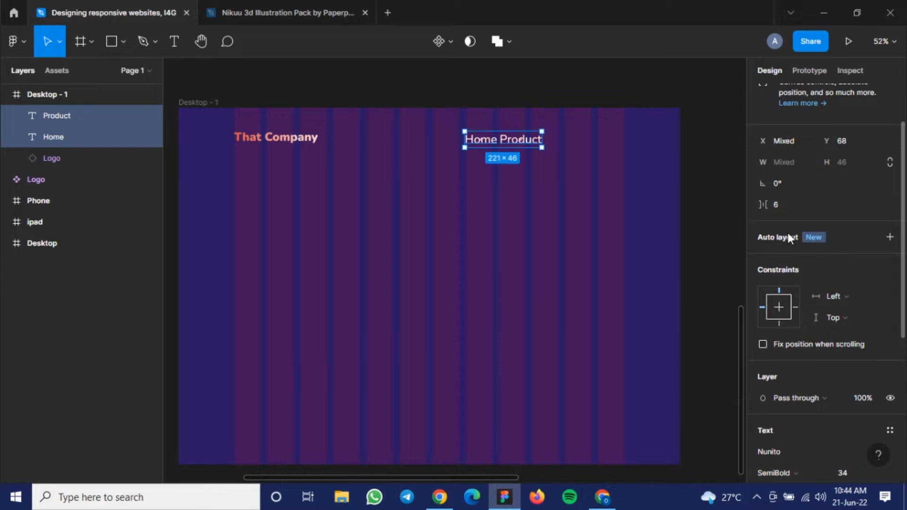
click(887, 238)
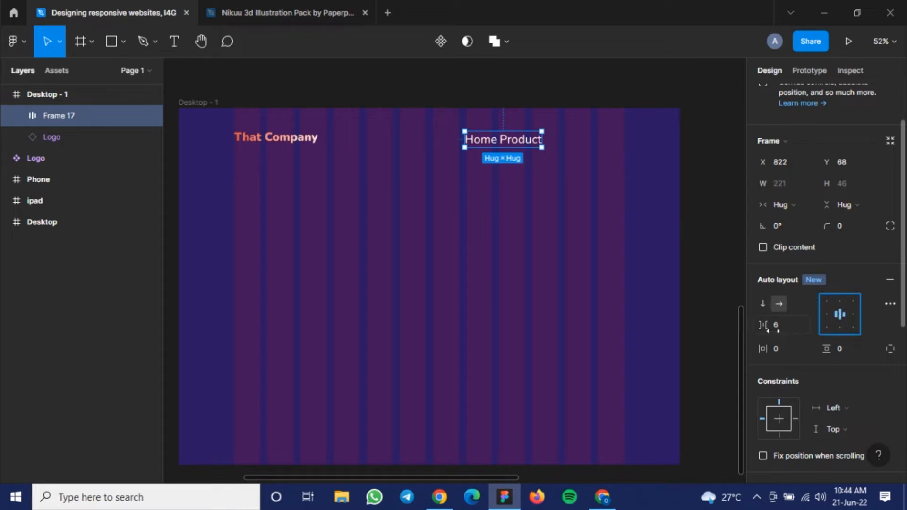
drag(766, 326, 770, 327)
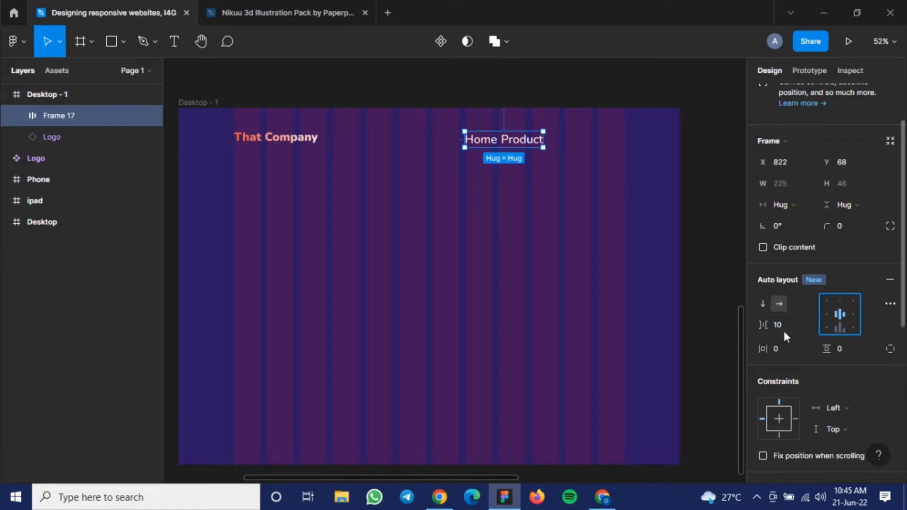
click(765, 350)
drag(764, 352, 780, 349)
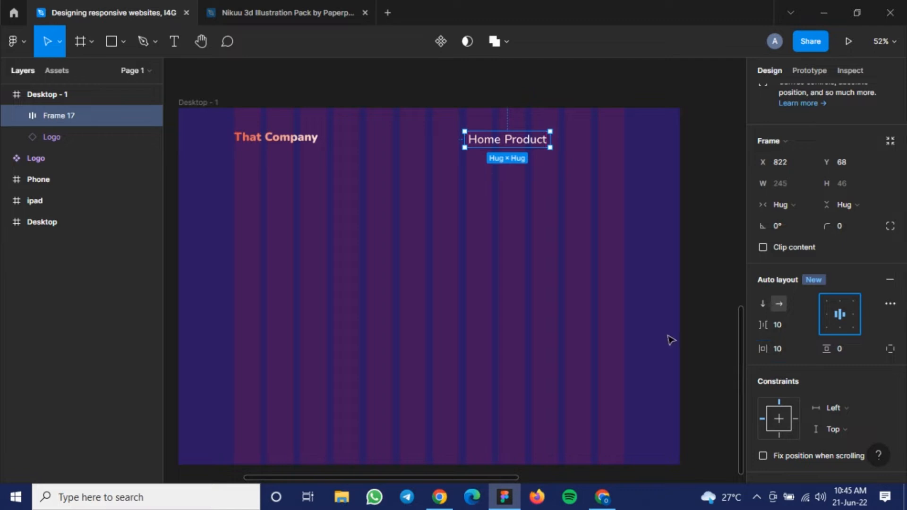
Duplicate the Product text twice inside the auto layout and change the first copy's wording to "FAQ".
double_click(520, 144)
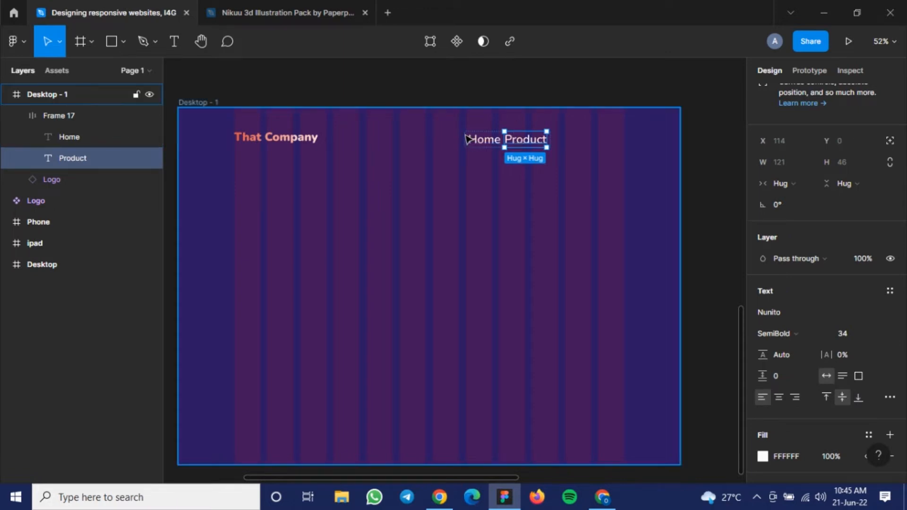
key(ctrl+d)
key(ctrl+d)
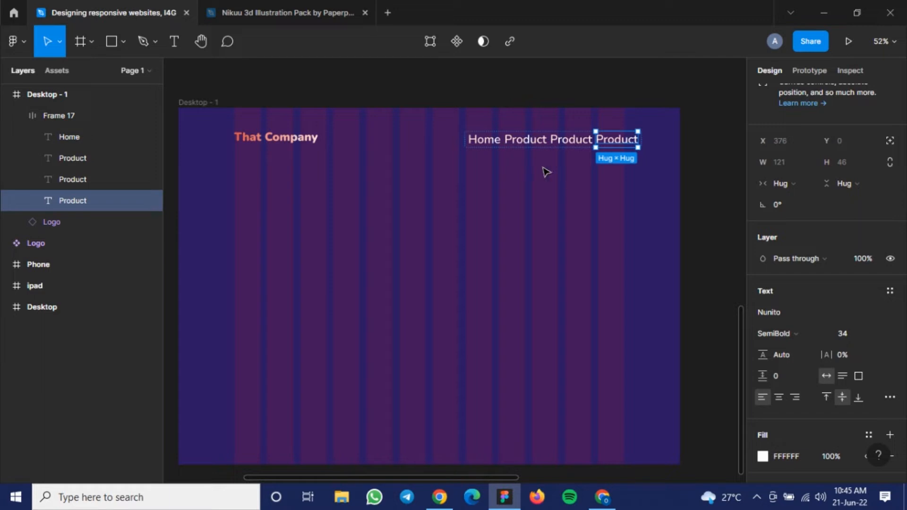
click(562, 143)
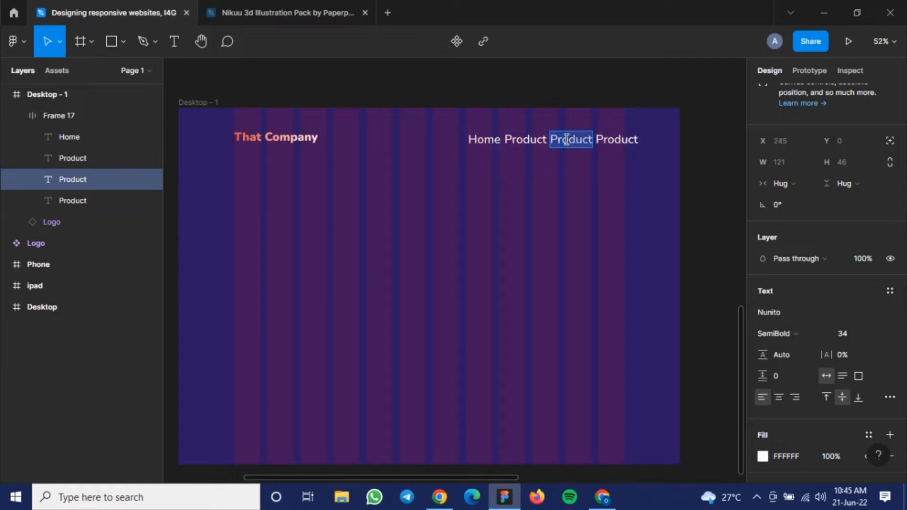
text(FAQ)
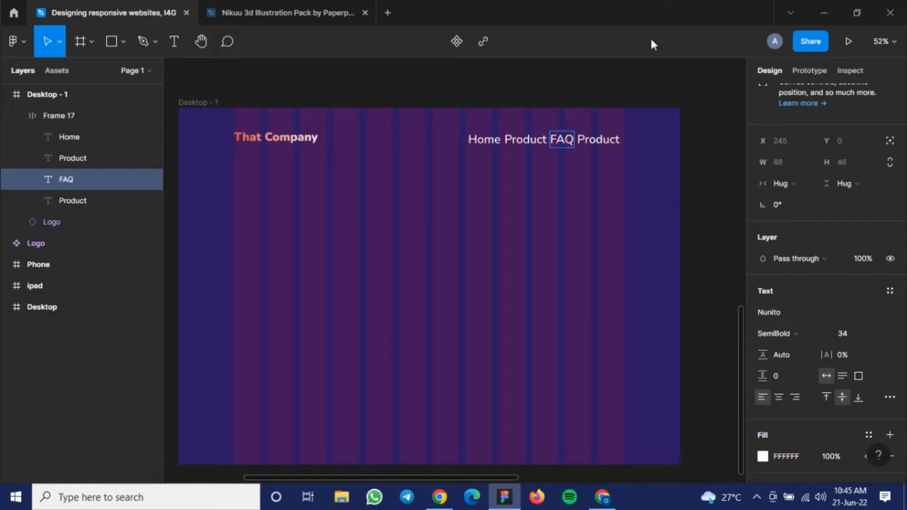
Change the last Product copy's wording to "Contact" and deselect it.
click(602, 138)
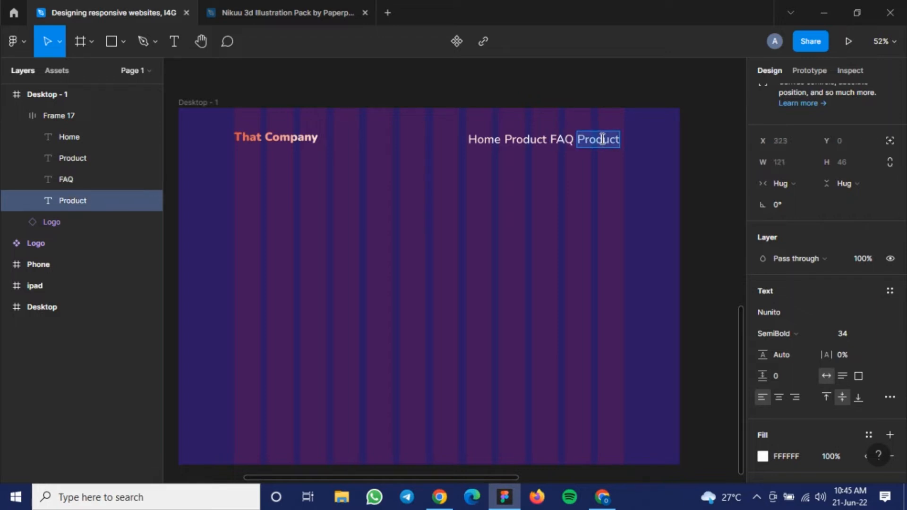
text(Com)
key(BackSpace)
text(ntc)
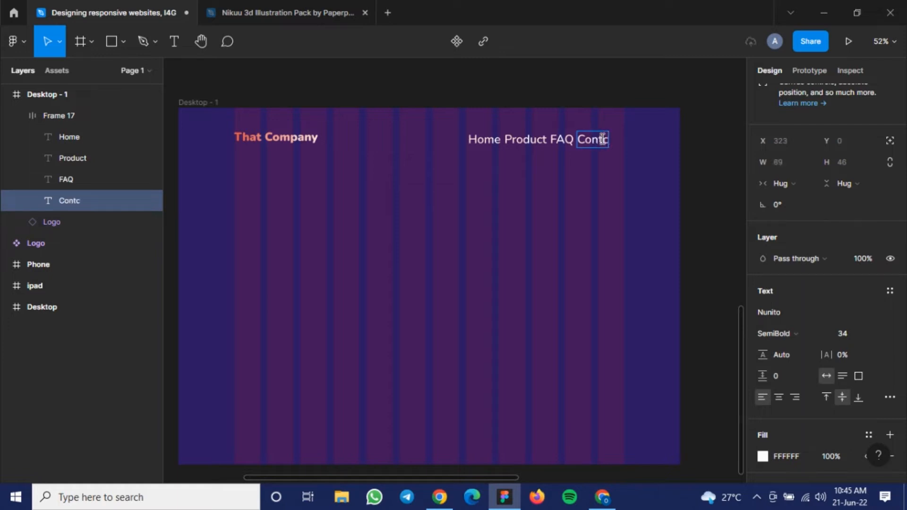
text(t)
key(BackSpace)
text(at)
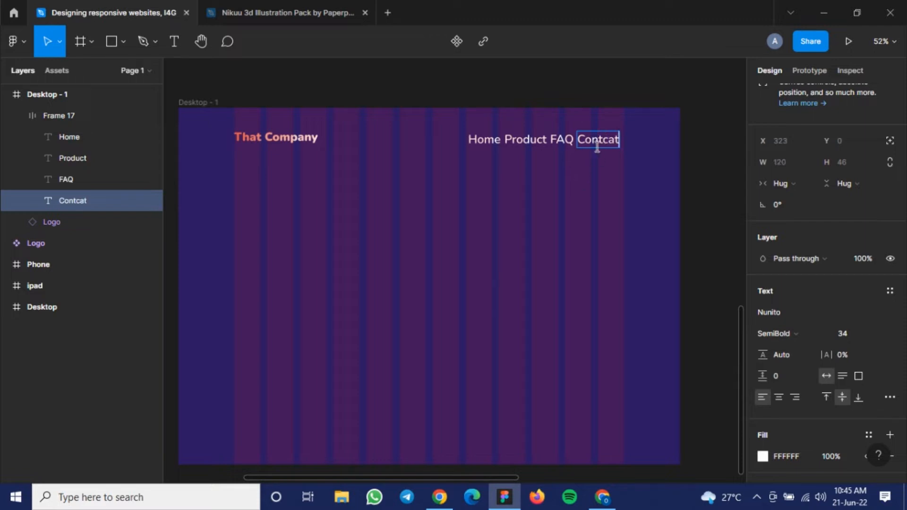
key(BackSpace)
key(BackSpace)
key(BackSpace)
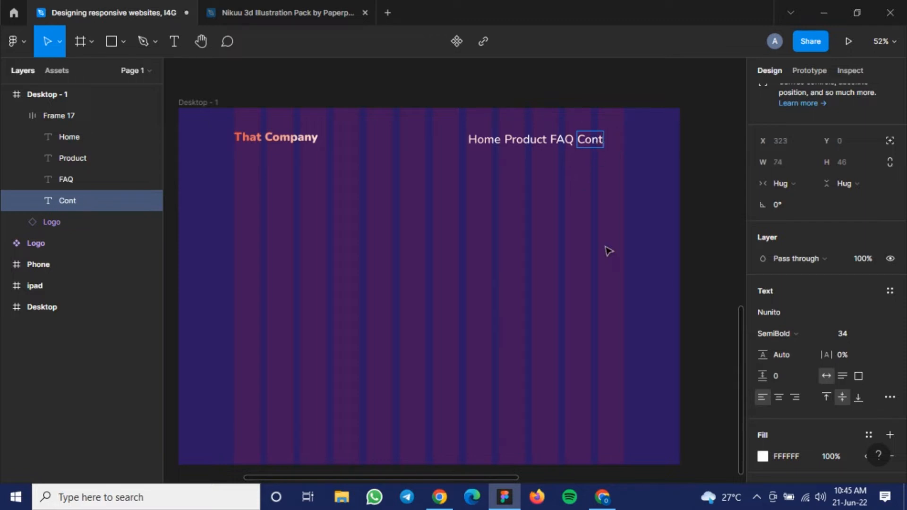
text(act)
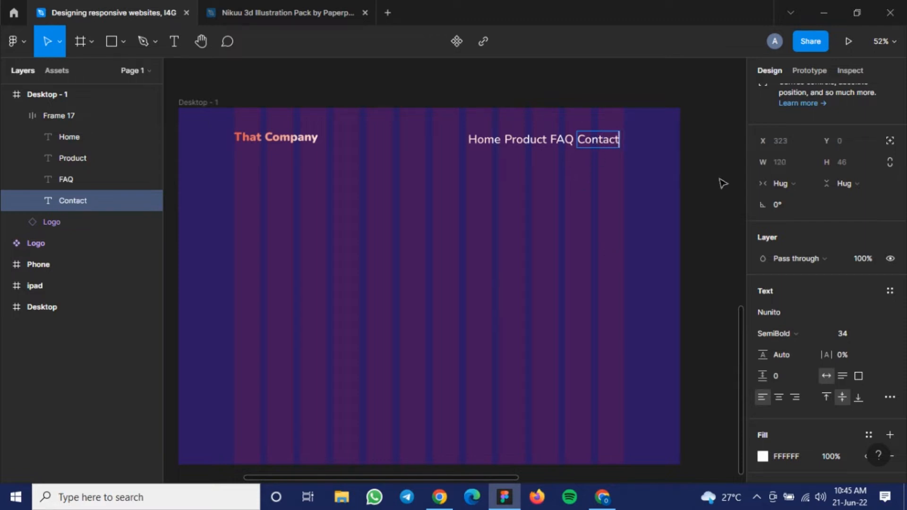
key(Escape)
key(Escape)
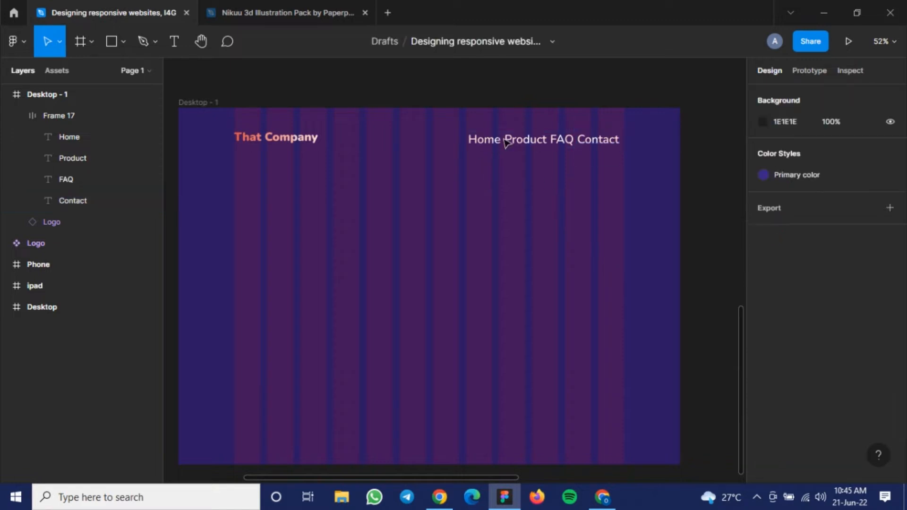
Widen the spacing between the links in the navigation auto layout frame to 33.
click(498, 141)
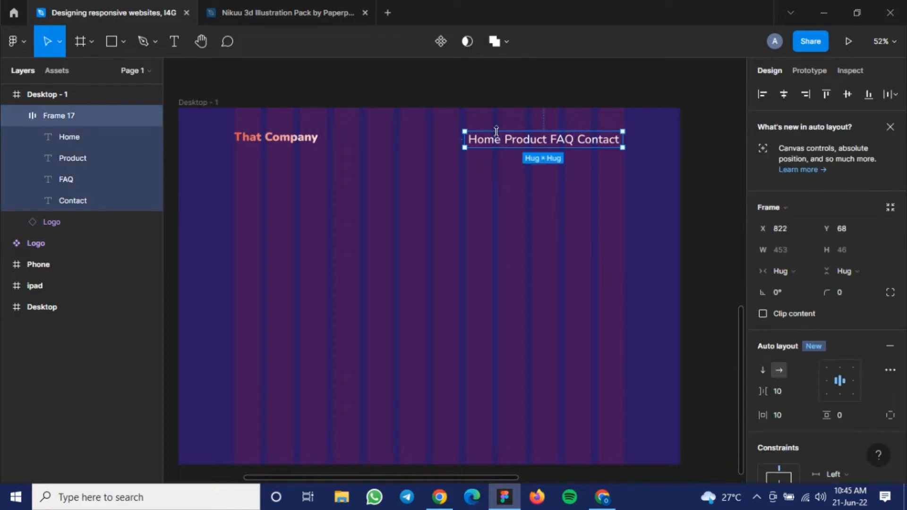
ctrl+scroll(495, 132, up, 2)
ctrl+scroll(494, 132, up, 5)
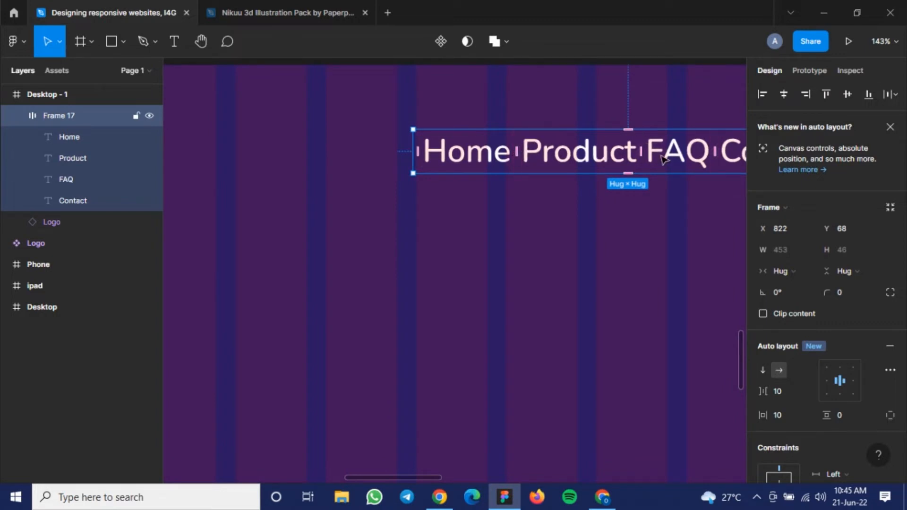
drag(515, 152, 527, 153)
Move the navigation frame to X 770, Y 72 so the Contact text ends at the last column's right edge.
scroll(526, 153, down, 1)
scroll(526, 152, down, 8)
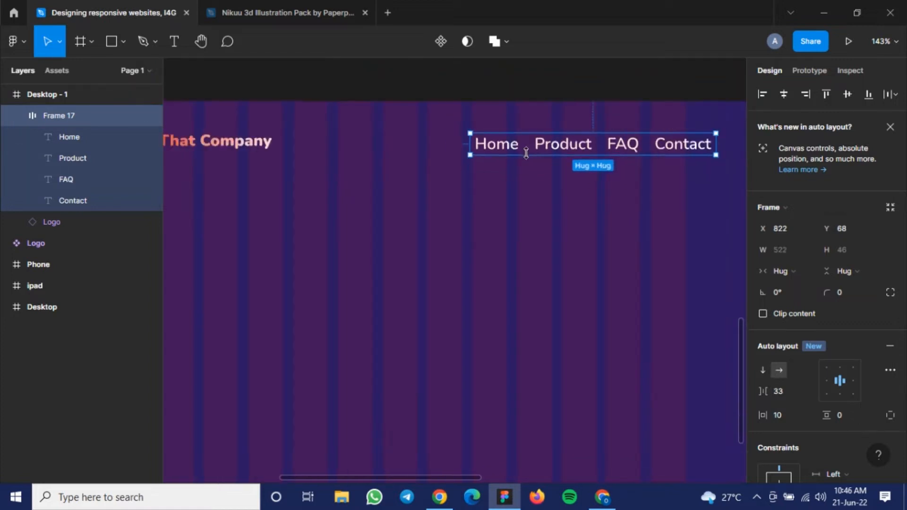
scroll(551, 195, left, 1)
scroll(551, 195, left, 3)
scroll(551, 195, up, 1)
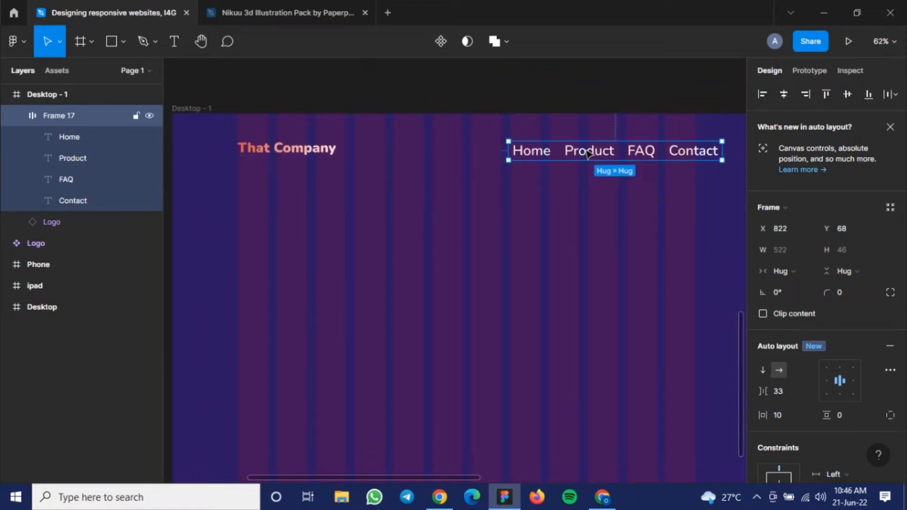
drag(567, 156, 559, 155)
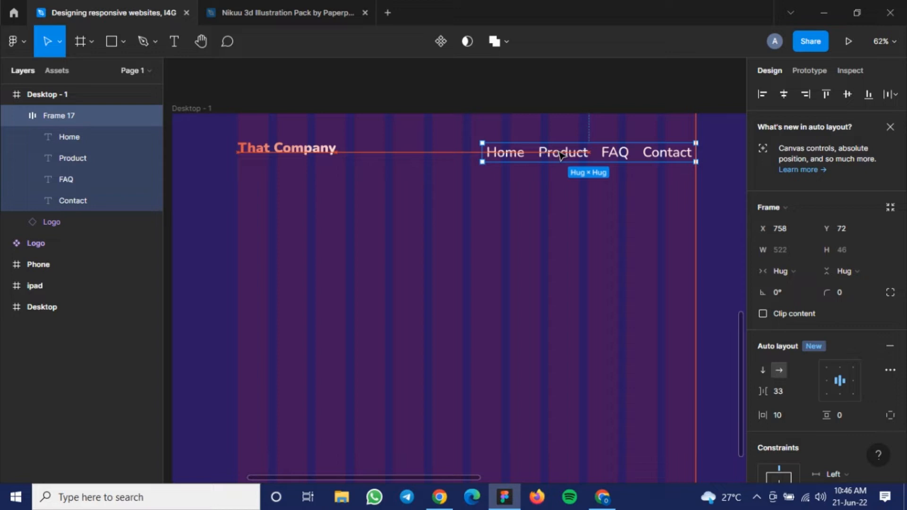
drag(564, 156, 566, 154)
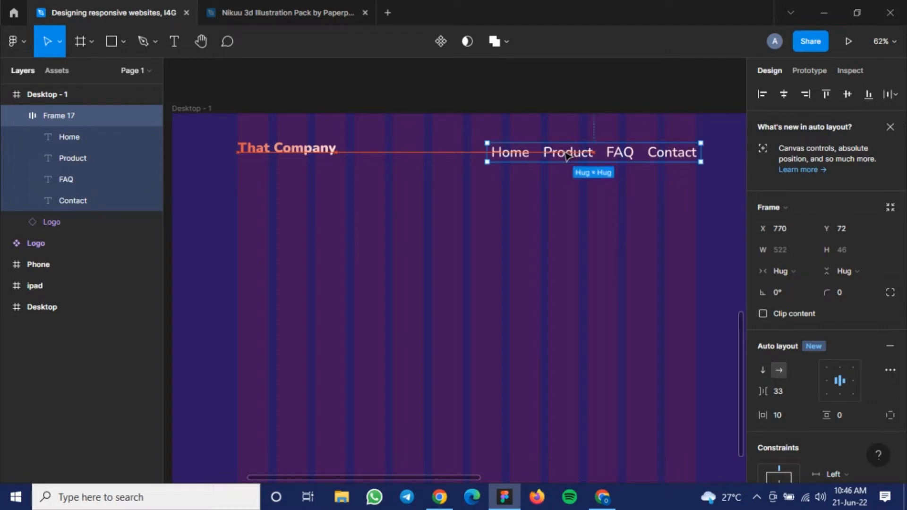
Nudge the navigation frame to X 766 so Contact lines up with the last column's edge, and deselect it.
key(Left)
key(Left)
key(Left)
key(Left)
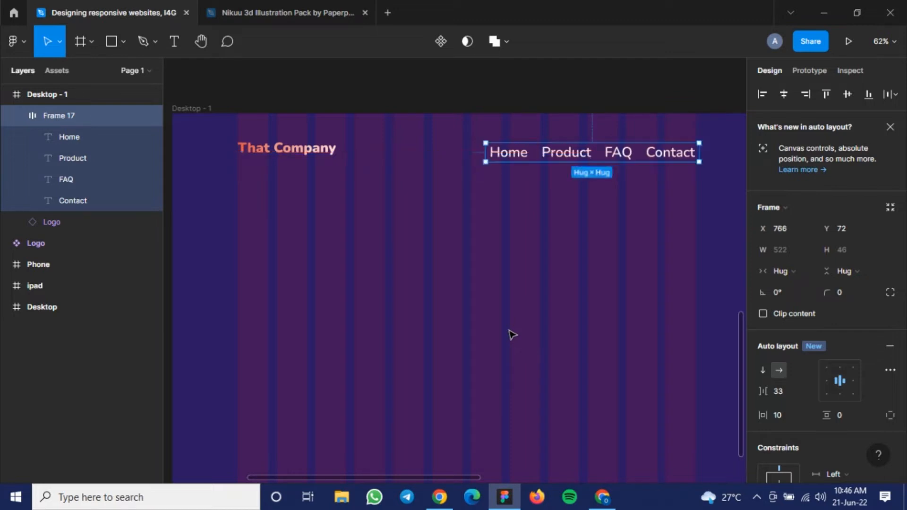
click(416, 316)
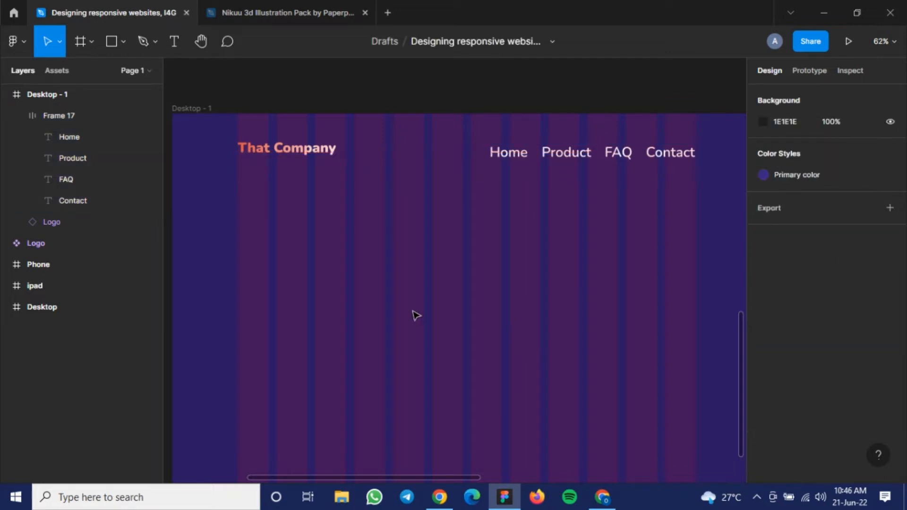
Examine the heading and subheading below the header in the finished Desktop reference frame.
scroll(416, 315, down, 3)
scroll(403, 271, down, 5)
scroll(455, 151, up, 4)
scroll(437, 190, down, 1)
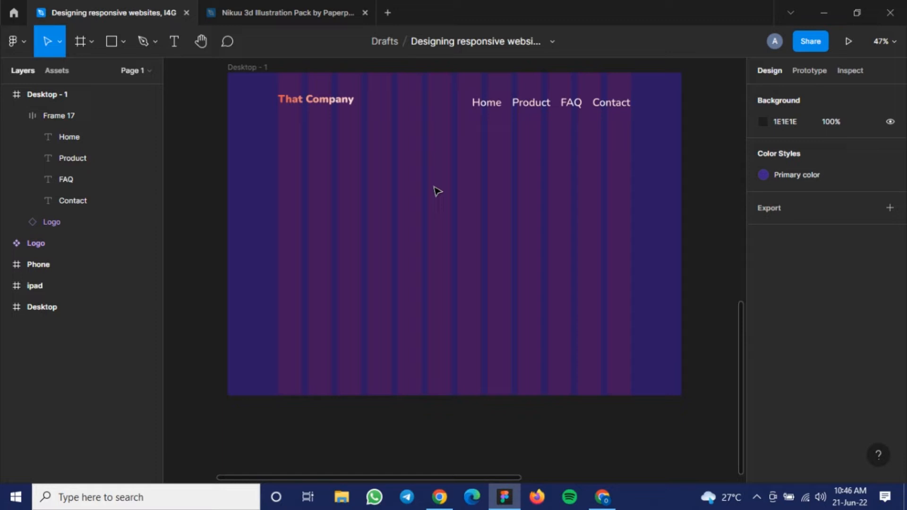
scroll(385, 269, up, 5)
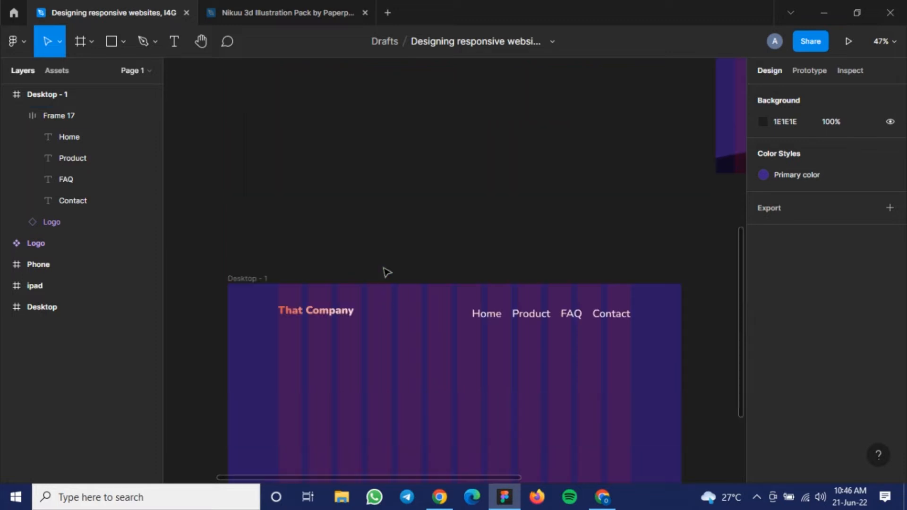
scroll(385, 269, down, 8)
scroll(384, 269, up, 7)
scroll(348, 267, down, 2)
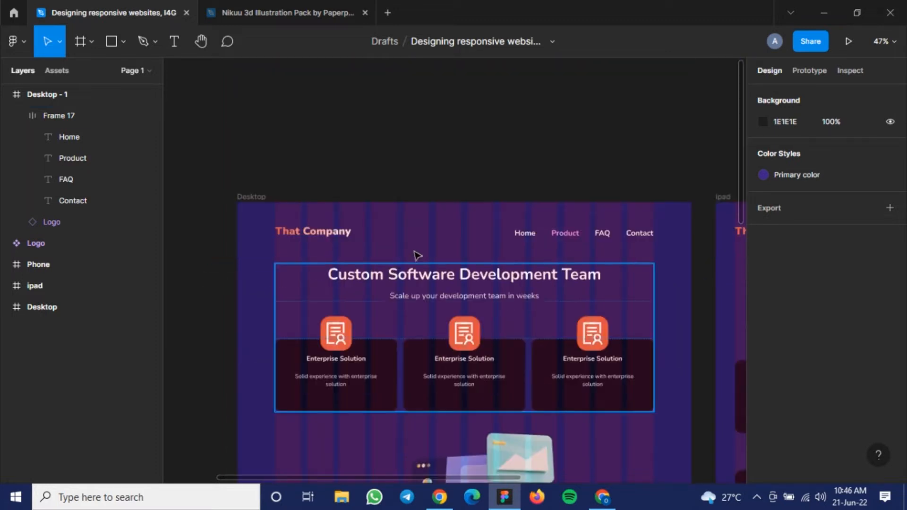
scroll(348, 267, down, 1)
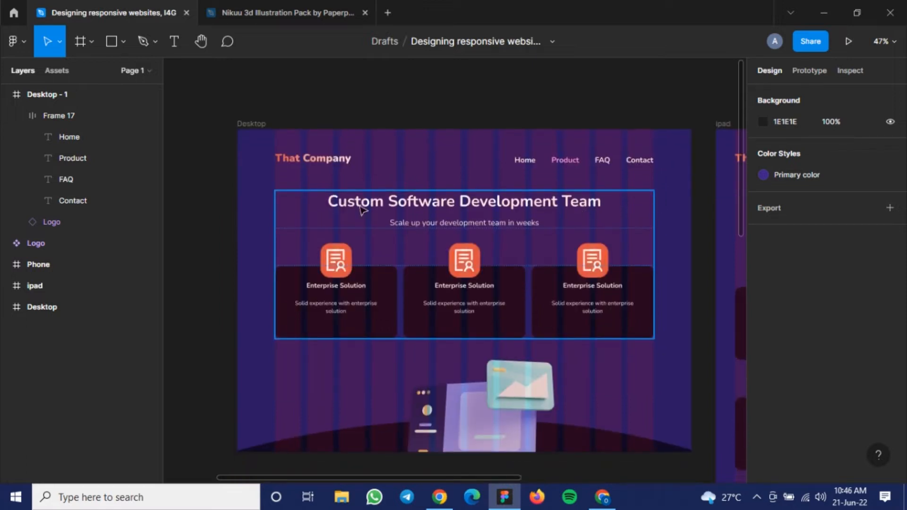
scroll(401, 208, down, 4)
scroll(392, 208, down, 7)
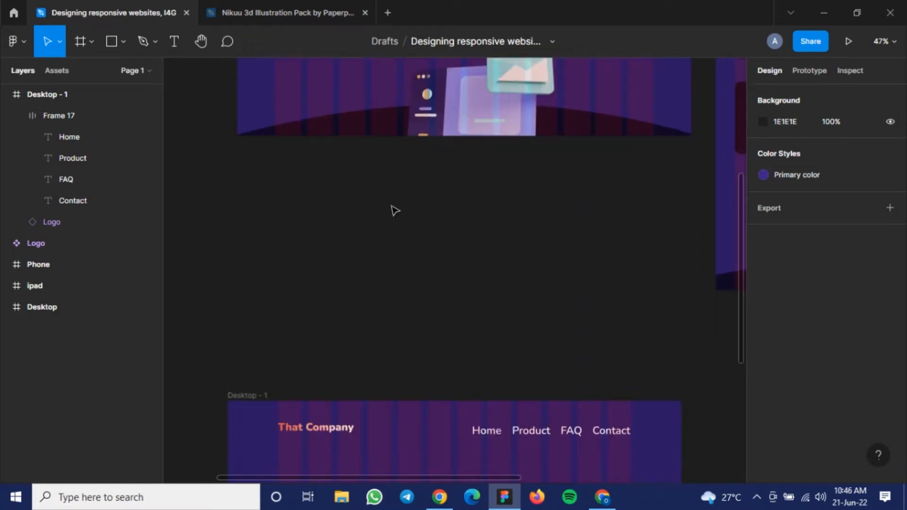
Add the text "Custom Development Team" below the header in the Desktop - 1 frame.
click(174, 42)
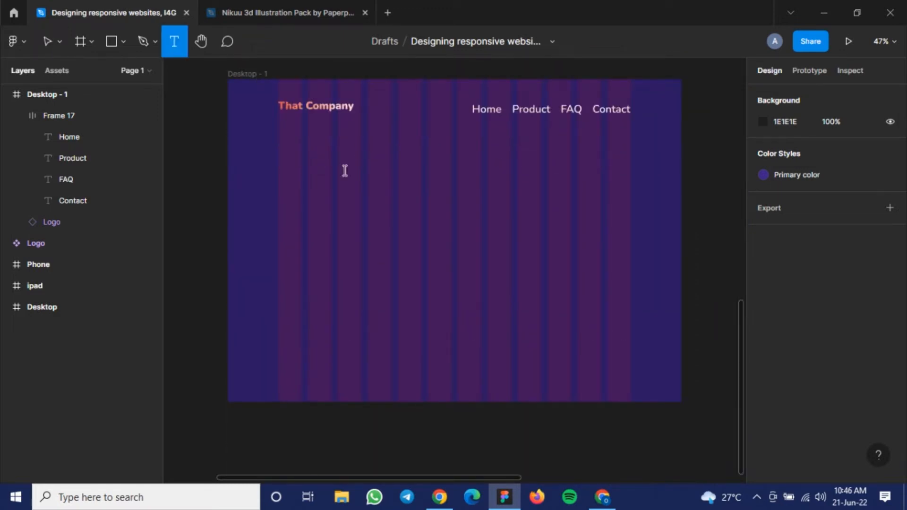
click(344, 170)
text(Custom Develo)
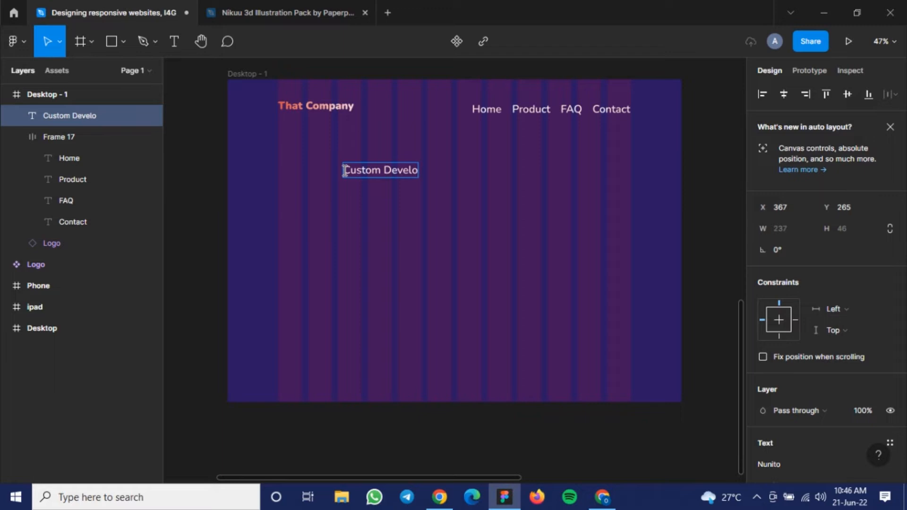
text(pment Team)
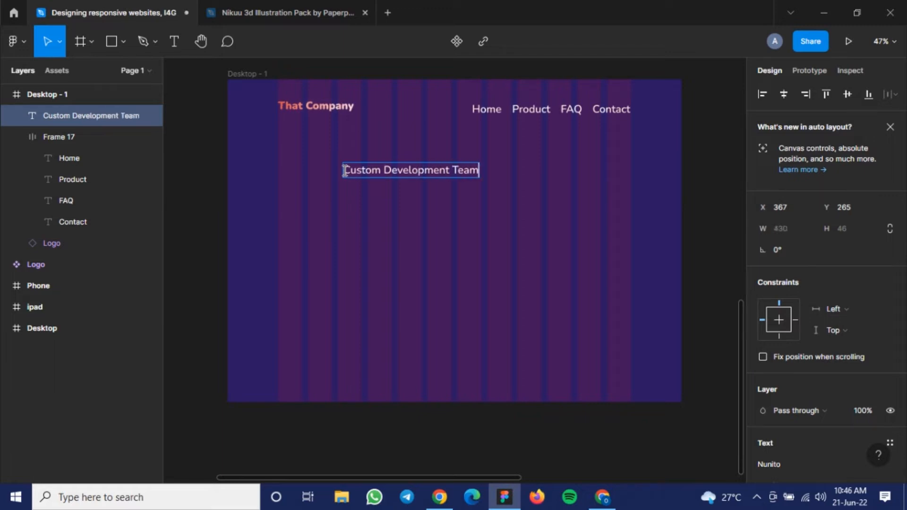
Insert the missing word so the heading reads "Custom Software Development Team", and finish editing the text.
key(Left)
key(Left)
key(Left)
key(Left)
key(Left)
key(Left)
key(Left)
key(Left)
key(Left)
key(Left)
key(Left)
key(Left)
key(Left)
key(Left)
key(Left)
key(Left)
key(Left)
text(Softwzr)
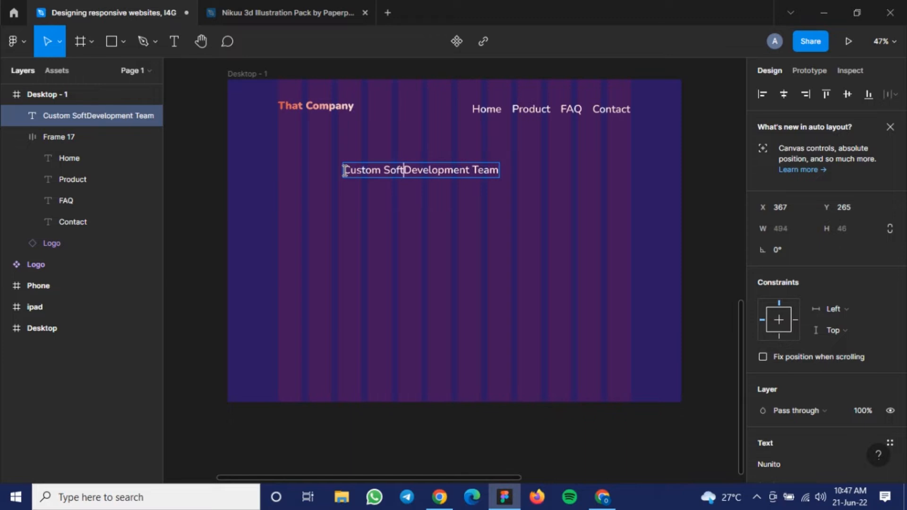
key(BackSpace)
key(BackSpace)
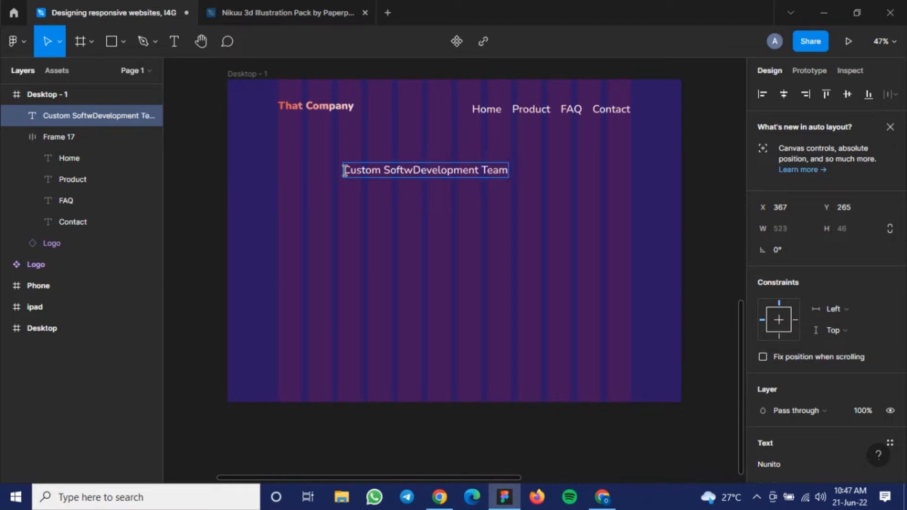
text(aere)
key(BackSpace)
key(BackSpace)
key(BackSpace)
text(re)
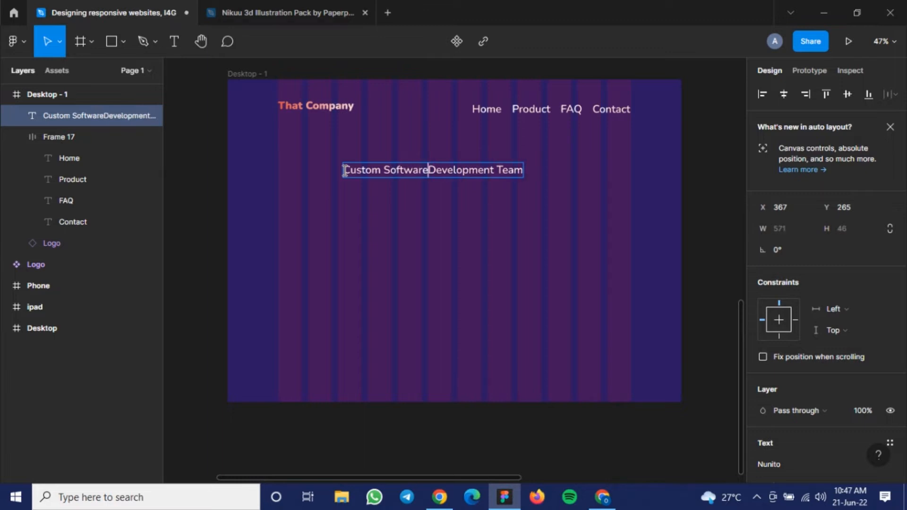
key(Escape)
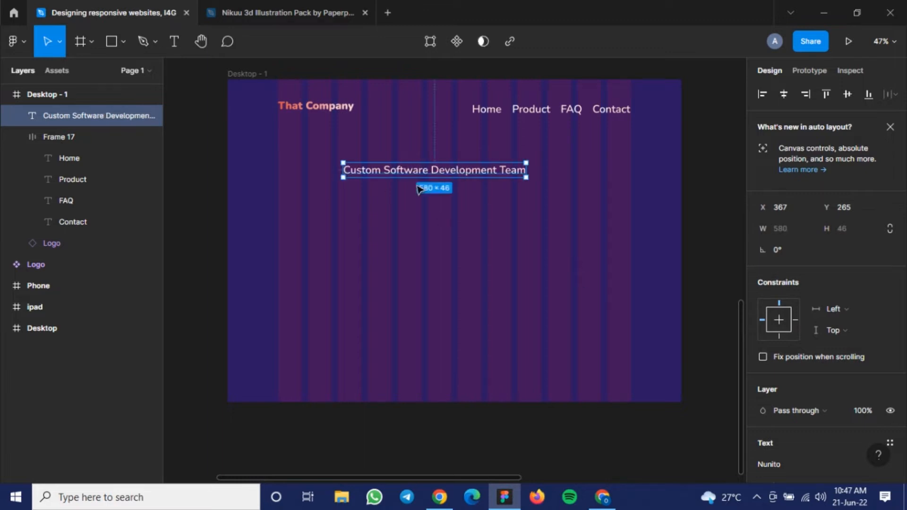
Move the heading to about X 415, Y 269 and set its font weight to Bold.
drag(442, 173, 451, 176)
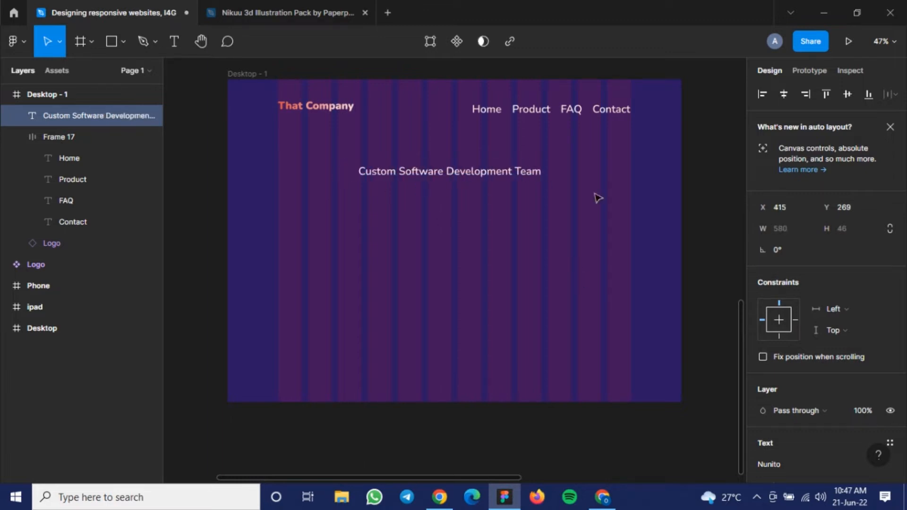
scroll(880, 318, down, 5)
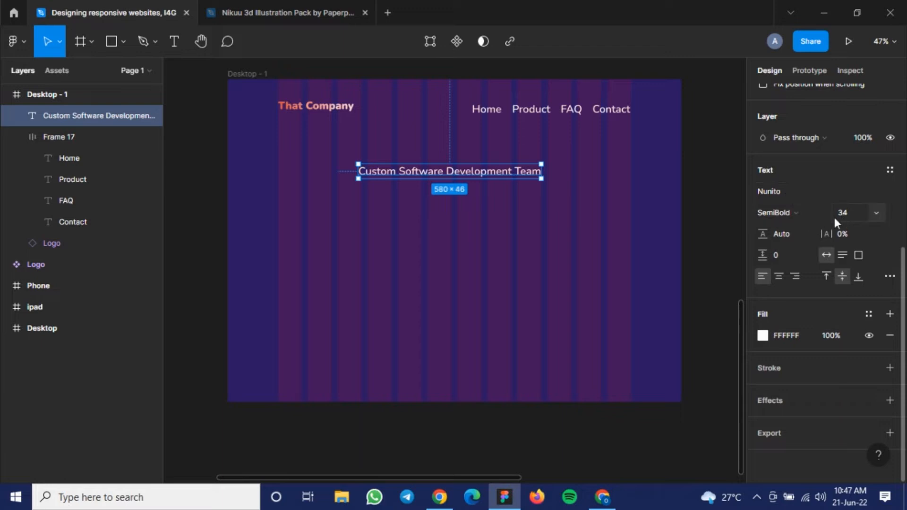
click(806, 211)
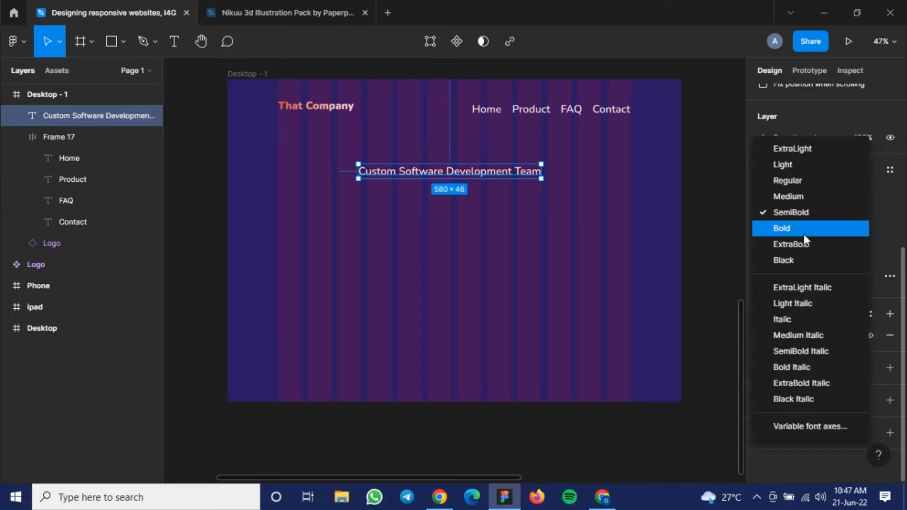
click(804, 232)
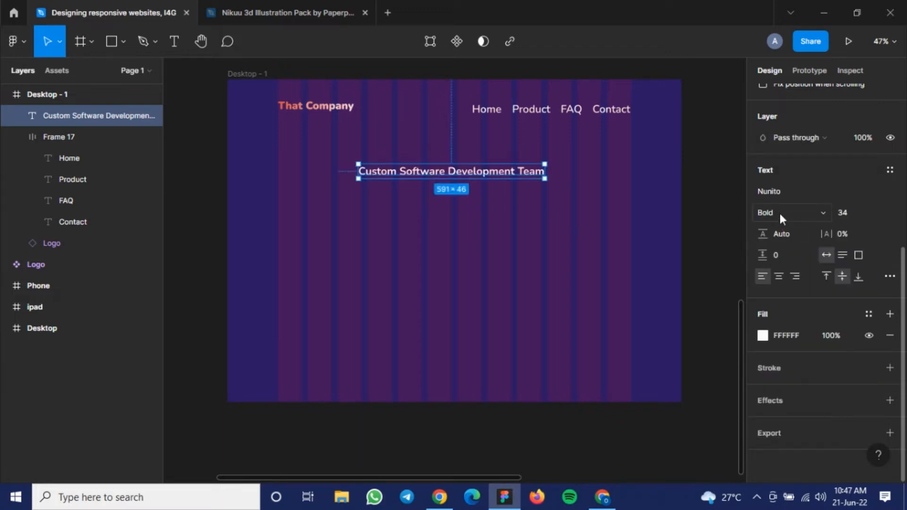
click(792, 211)
click(785, 195)
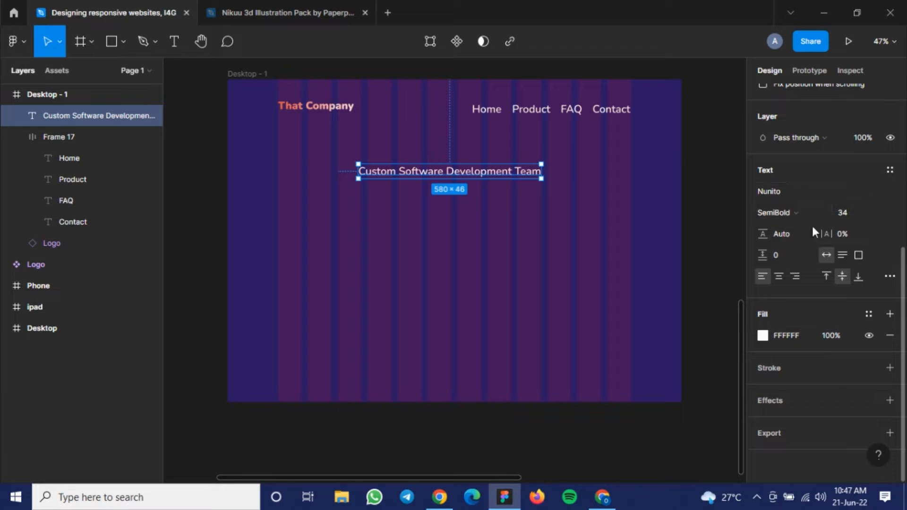
click(789, 211)
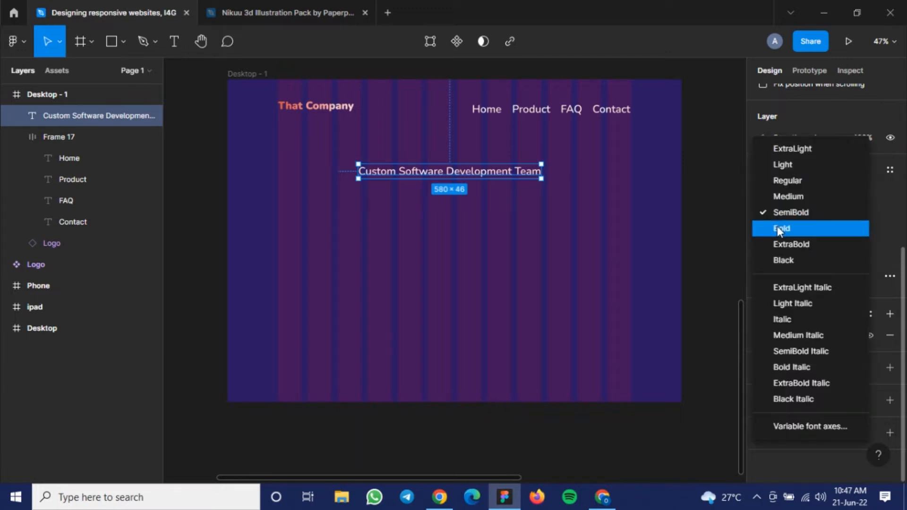
click(778, 226)
Increase the heading's font size to 53.
click(847, 215)
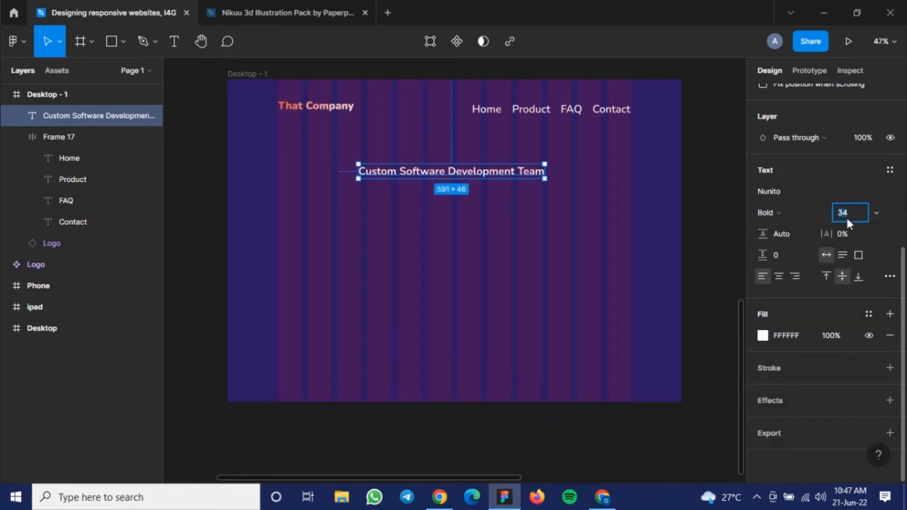
key(Up)
key(Up)
key(Up)
key(Up)
key(Up)
key(Up)
key(Up)
key(Up)
key(Up)
key(Up)
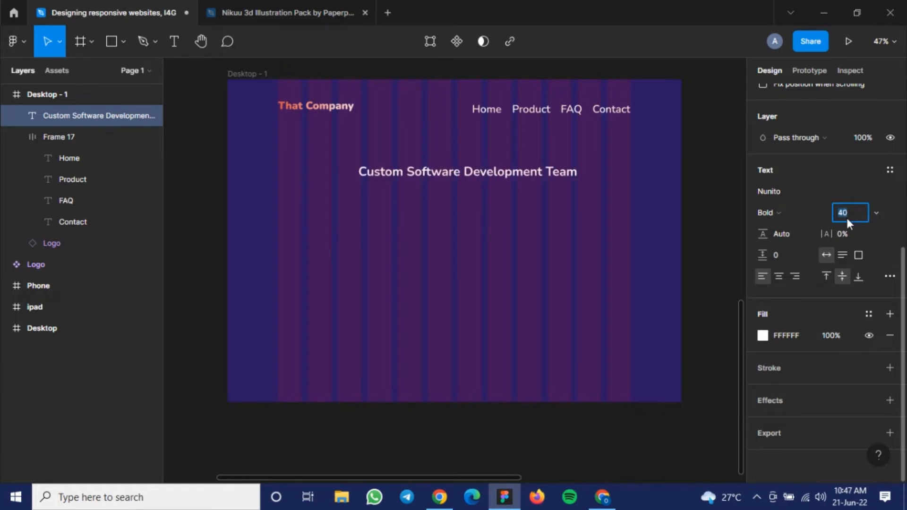
key(Up)
key(Up)
key(Up)
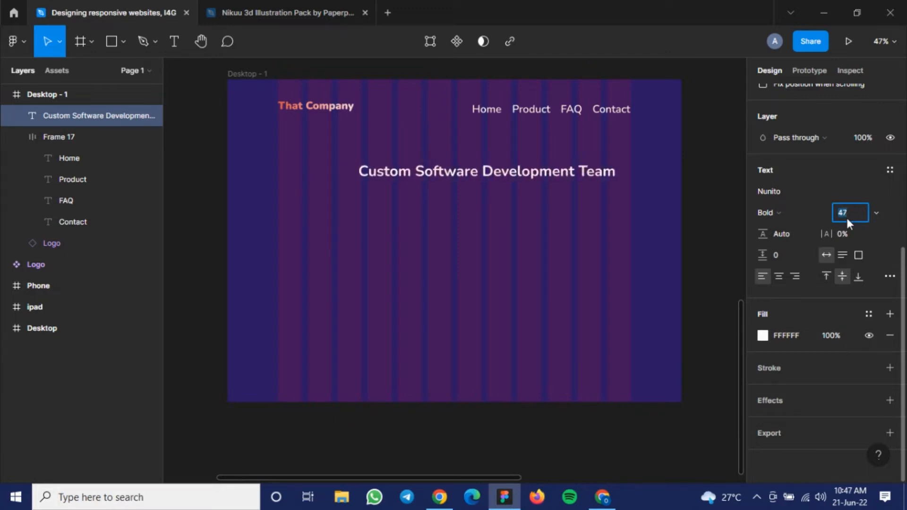
key(Up)
key(Up)
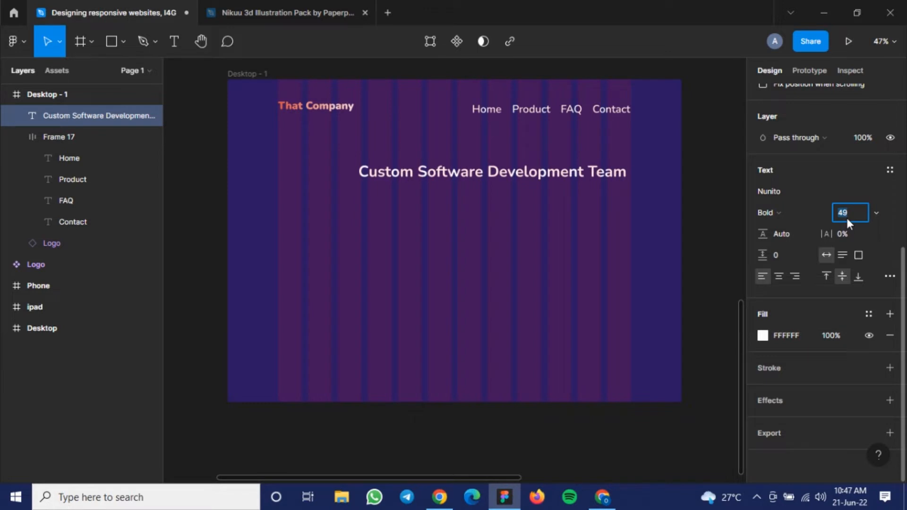
key(Up)
key(Up)
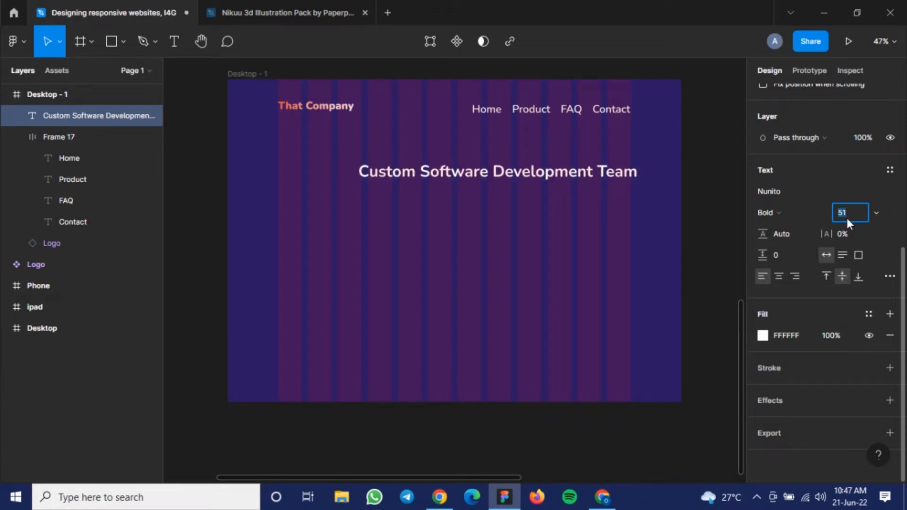
key(Up)
key(Up)
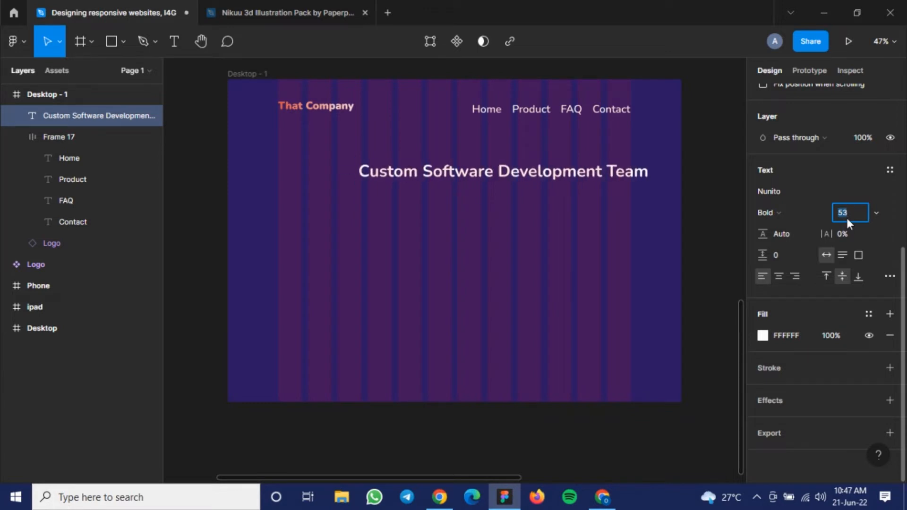
Center the heading horizontally in the Desktop - 1 frame and deselect it.
scroll(879, 179, up, 5)
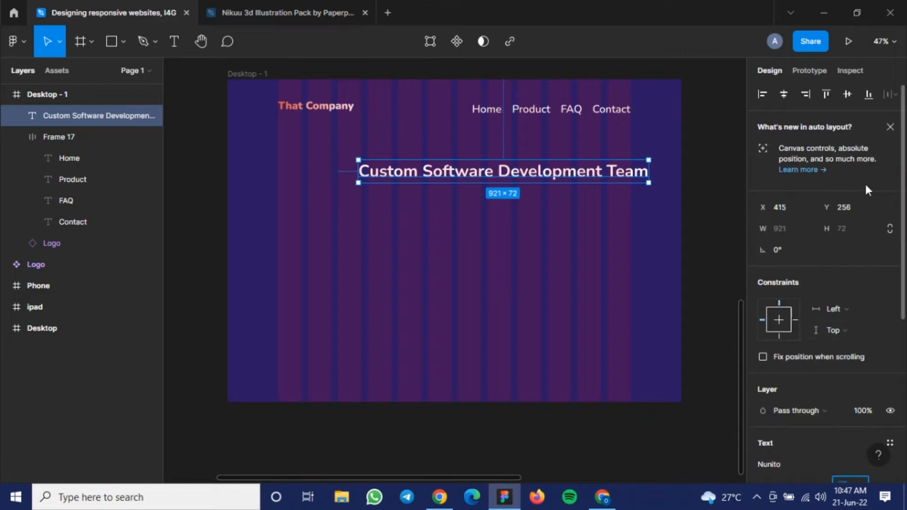
click(785, 97)
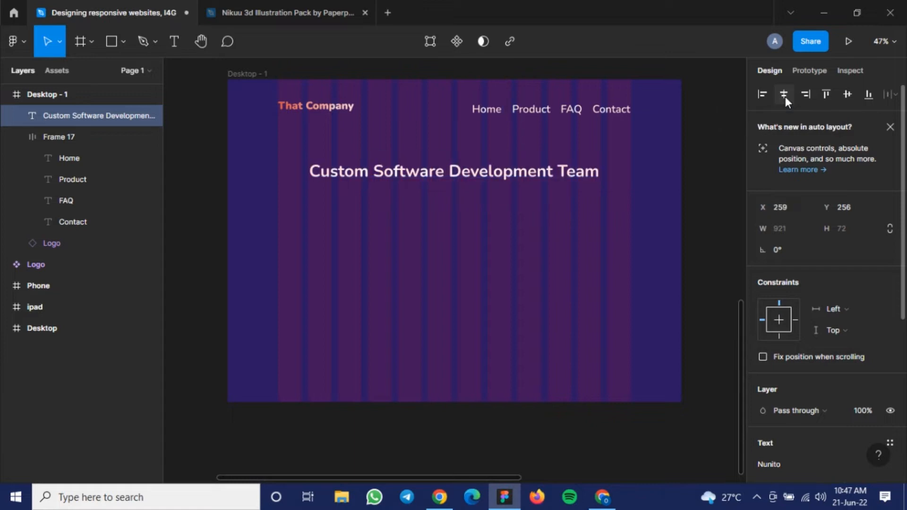
click(449, 258)
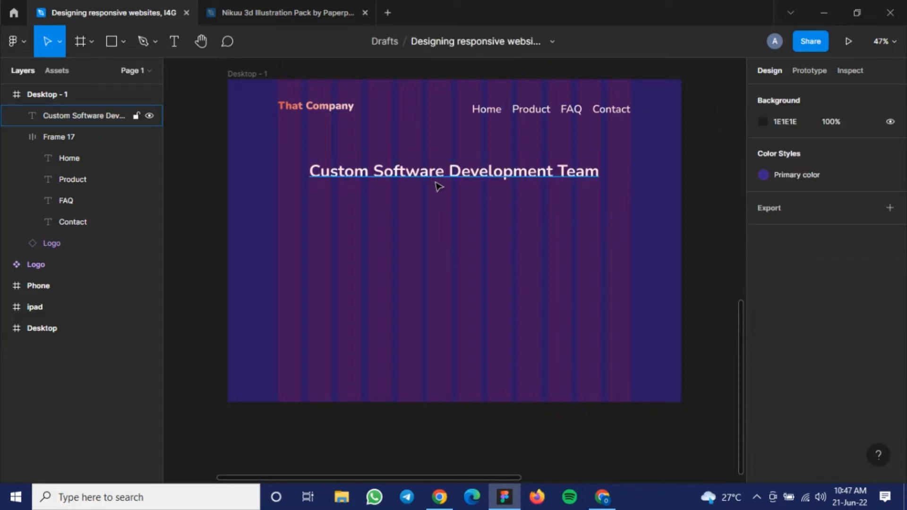
Duplicate the heading and place the copy directly below it at about X 260, Y 349.
click(439, 187)
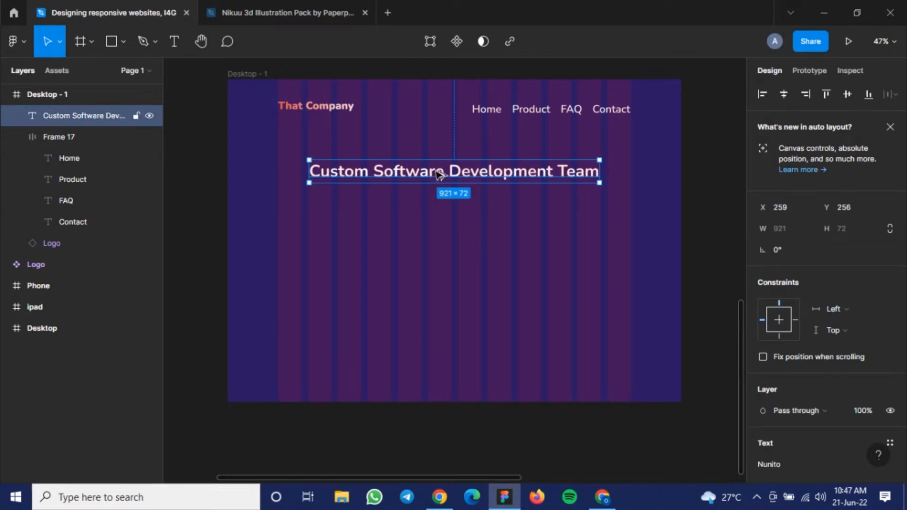
alt+drag(439, 179, 440, 191)
key(shift+Down)
key(shift+Down)
key(shift+Down)
key(shift+Down)
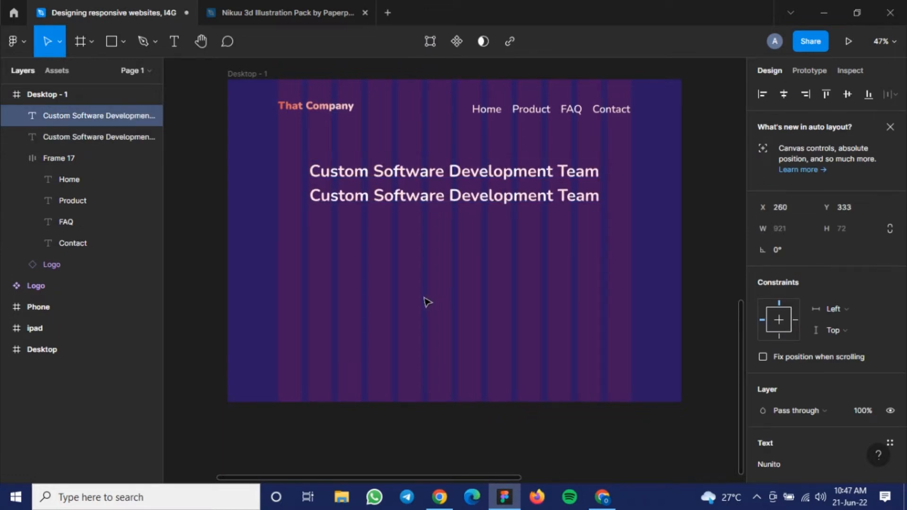
Reduce the font size of the lower heading copy to 37.
scroll(844, 355, down, 6)
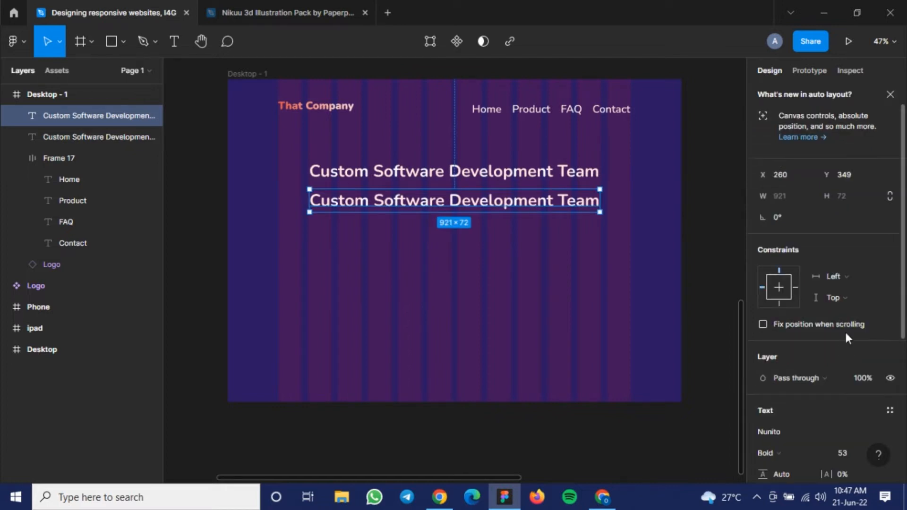
click(850, 216)
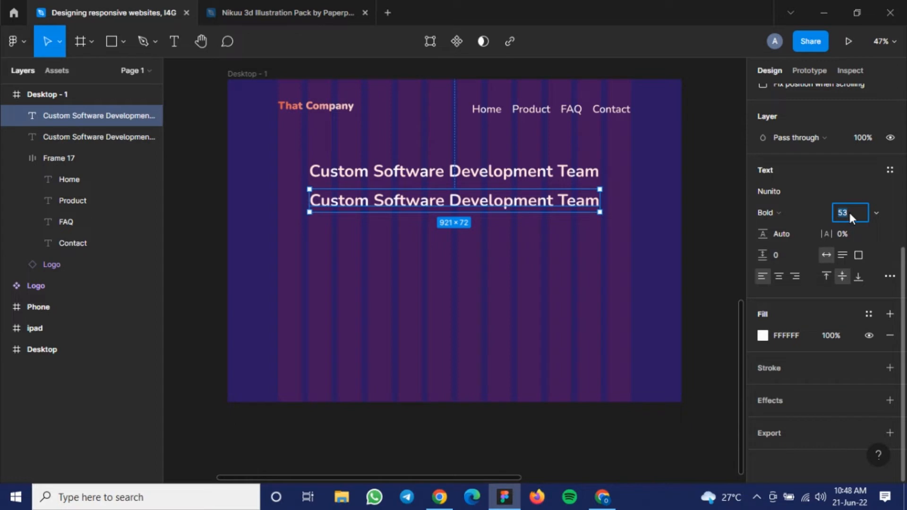
text(45)
key(Return)
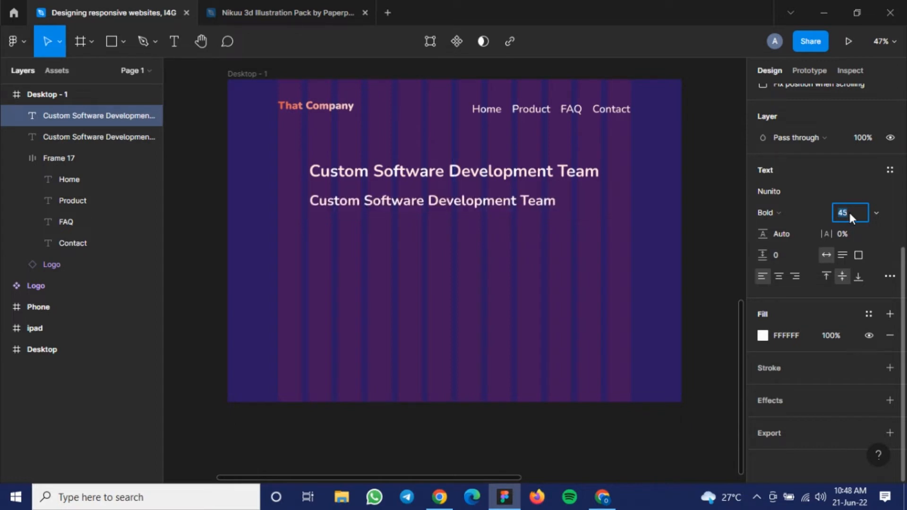
text(37)
key(Return)
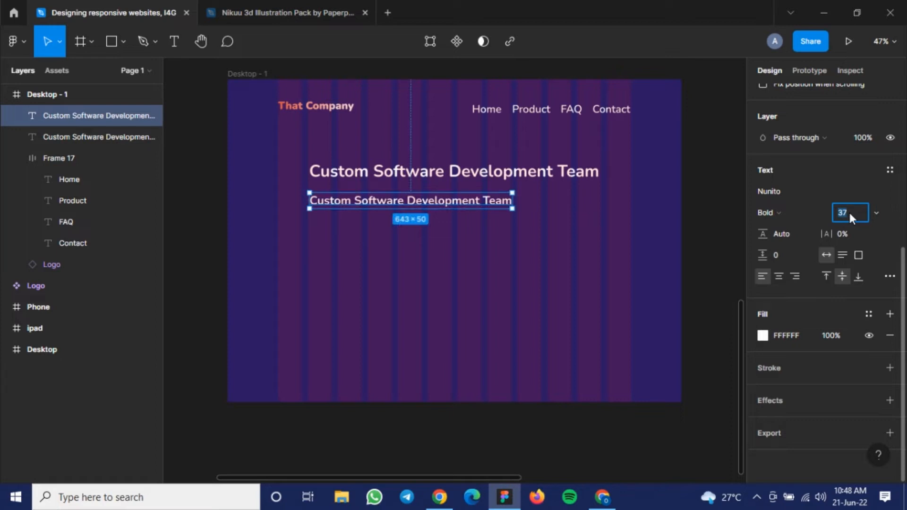
Change the font weight of the lower heading copy to Regular.
click(783, 215)
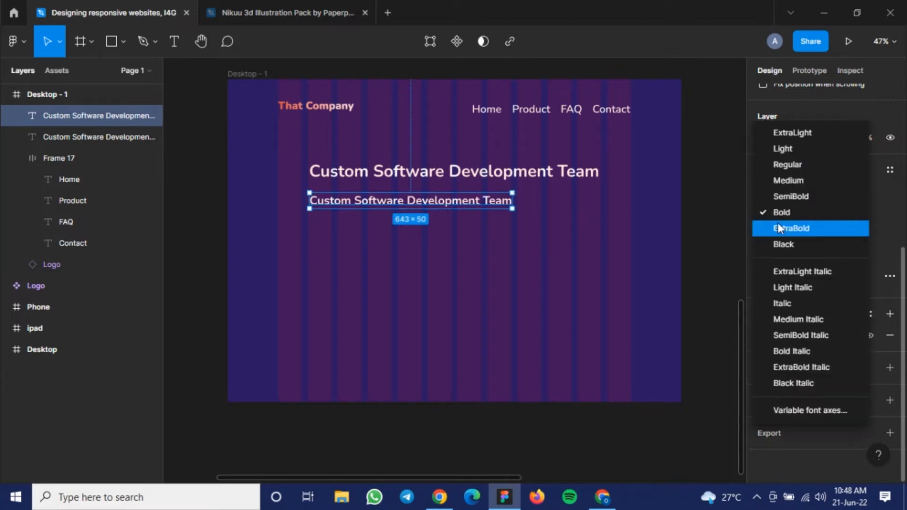
click(788, 164)
Replace the lower heading copy's text with "Scale up your development team in weeks" and center it horizontally in the Desktop - 1 frame.
scroll(545, 245, up, 10)
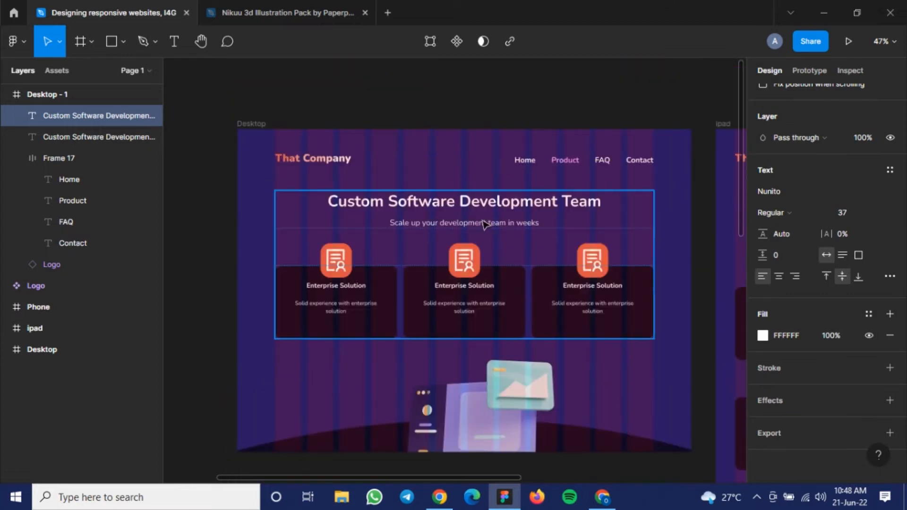
scroll(487, 279, down, 10)
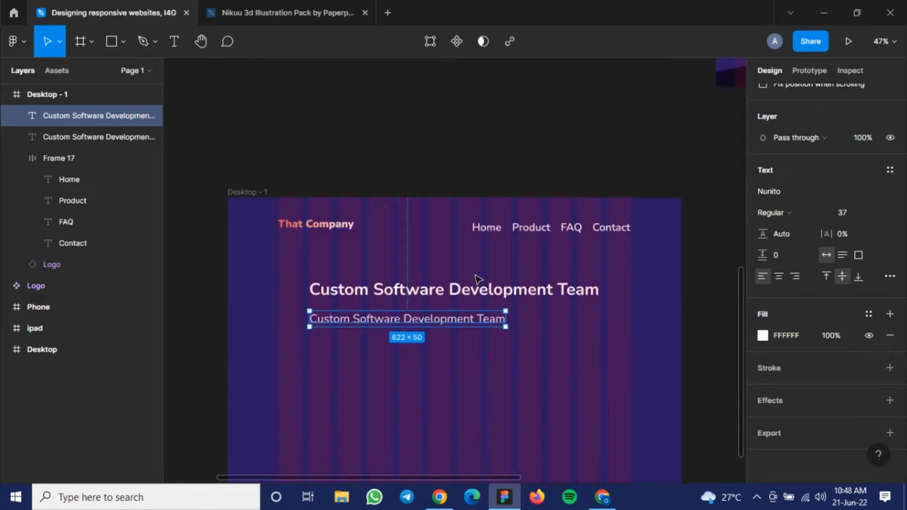
double_click(396, 265)
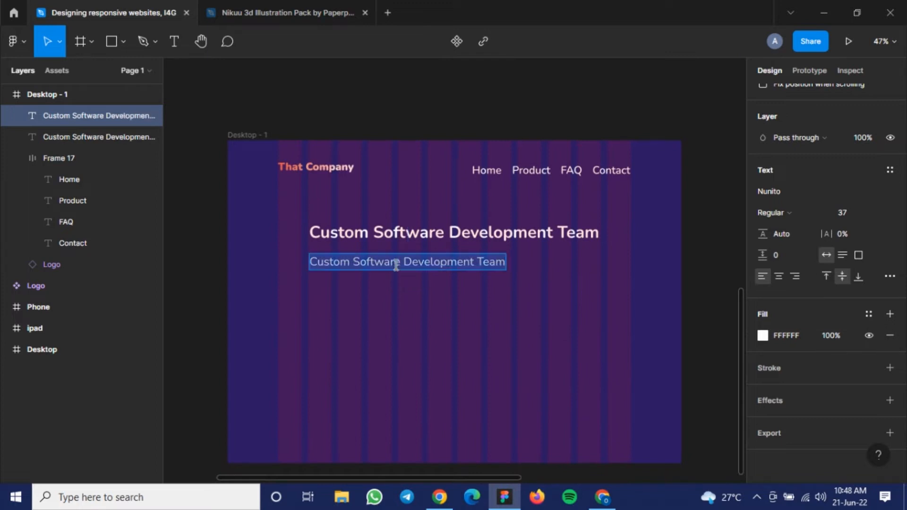
text(Scale )
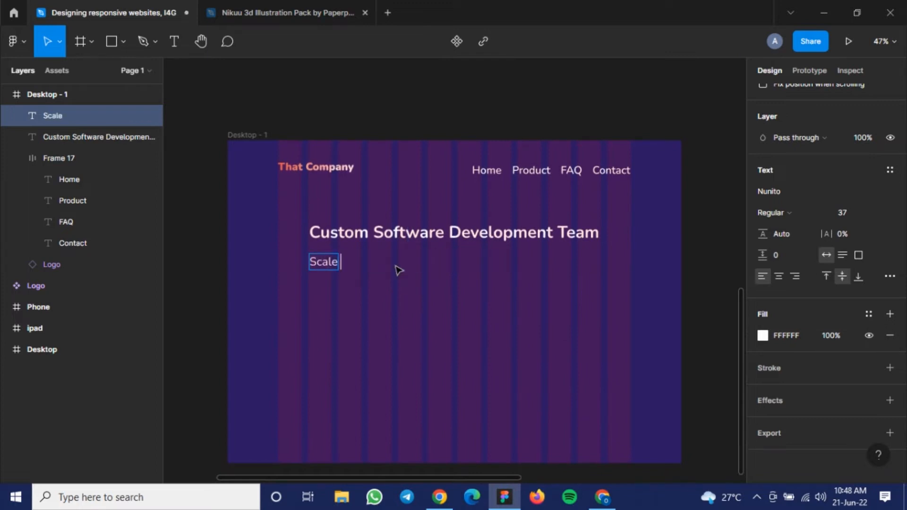
text(up your )
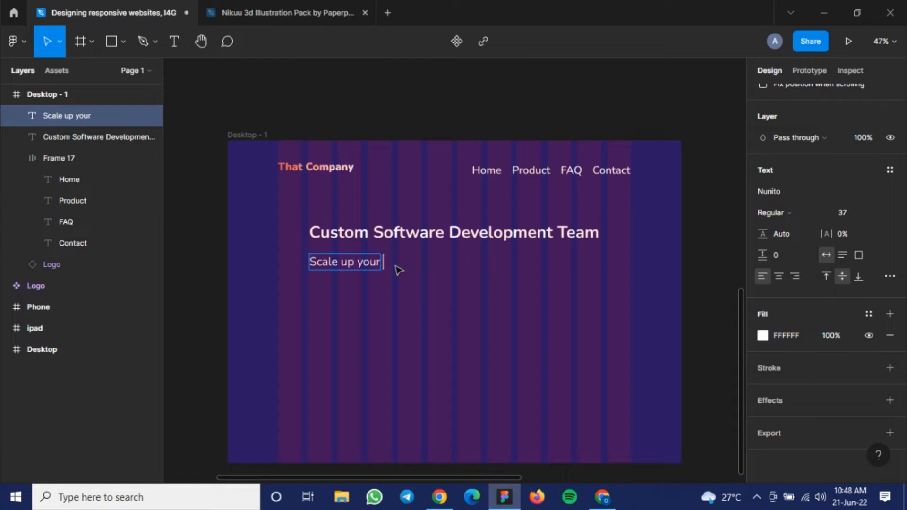
text(devel)
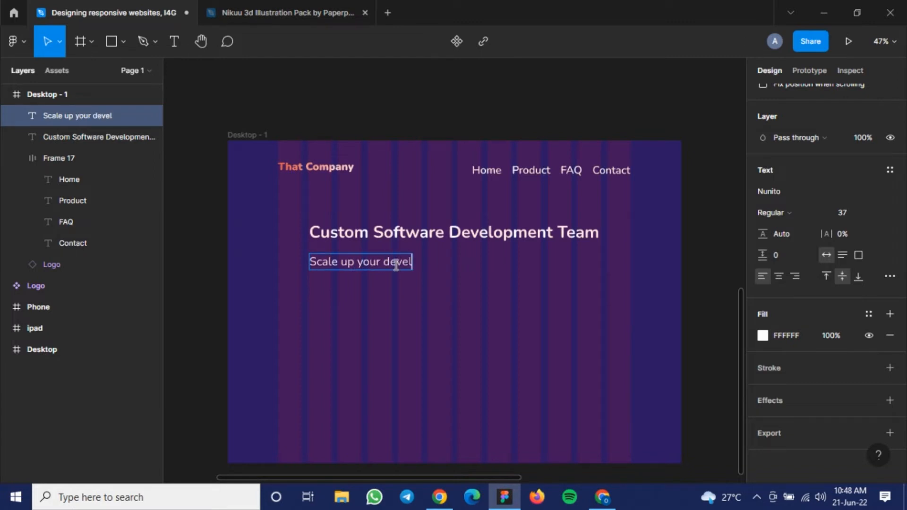
text(opment team)
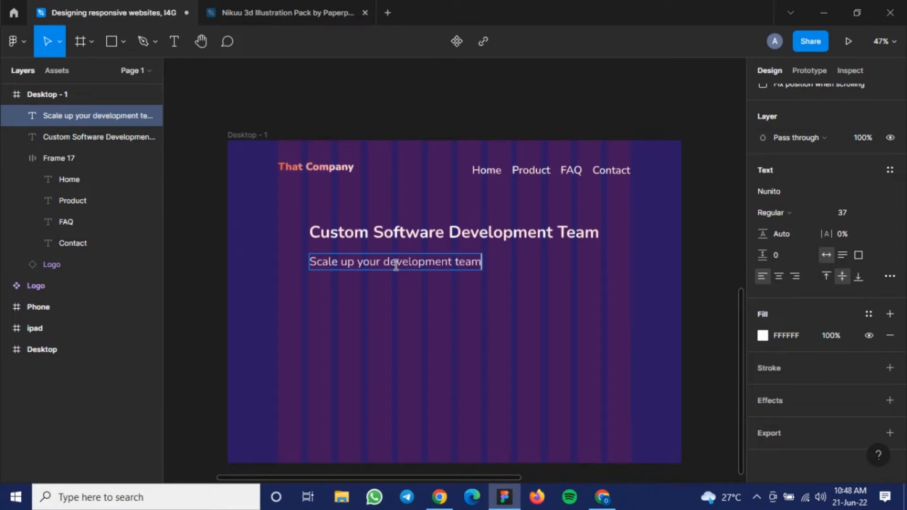
text( in weeks)
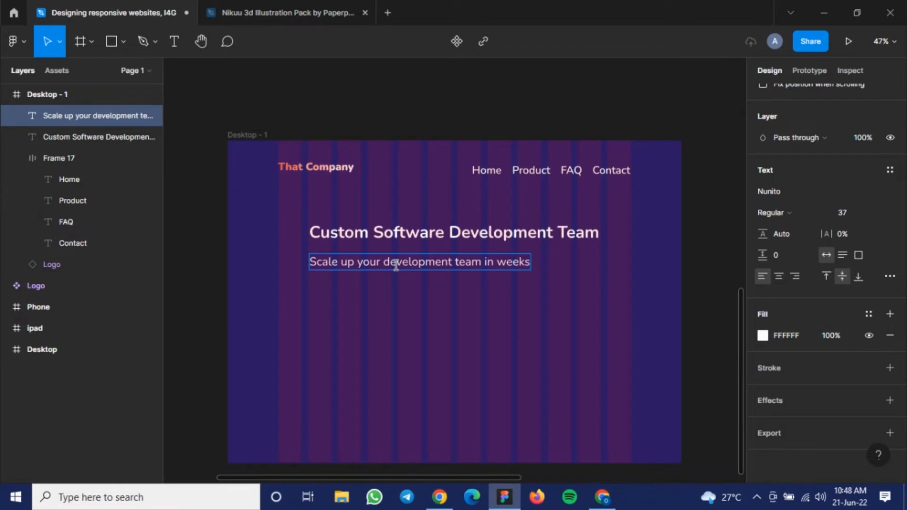
key(Escape)
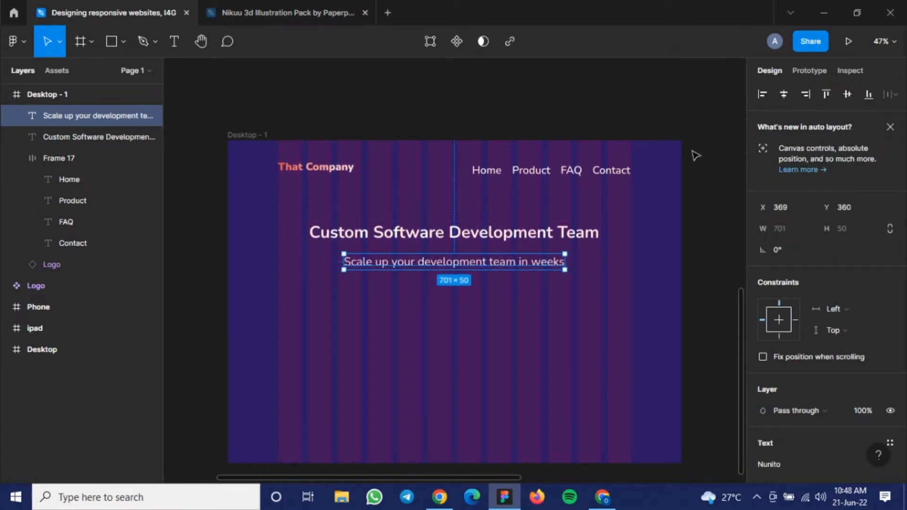
Nudge the subheading up to Y 338, closer to the heading.
key(Up)
key(Up)
key(Up)
key(Up)
key(Up)
key(Up)
key(Up)
key(Up)
key(Up)
key(Up)
key(Up)
key(Up)
key(Up)
key(Up)
key(Up)
key(Up)
key(Up)
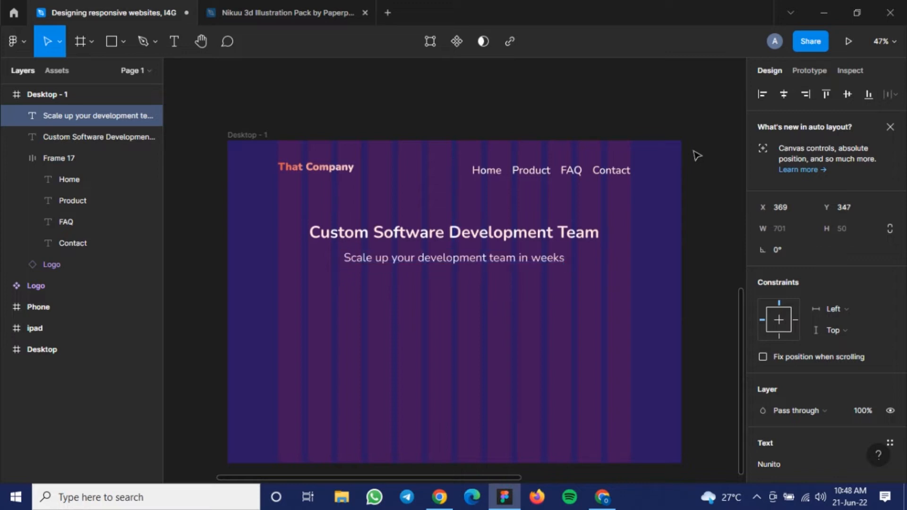
key(Up)
key(Up)
key(Up)
key(Up)
key(Up)
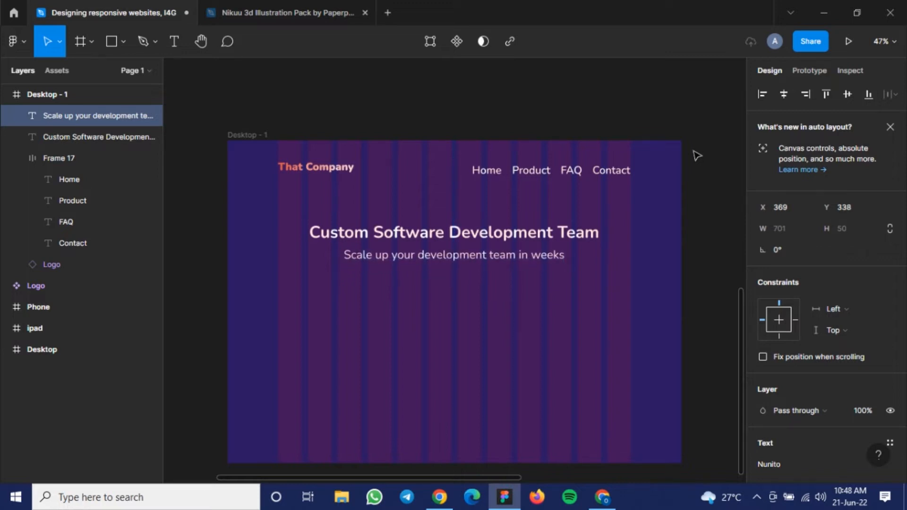
Reduce the subheading's font size to 32.
scroll(823, 228, down, 5)
click(844, 218)
key(Down)
key(Down)
key(Down)
key(Down)
key(Down)
key(Down)
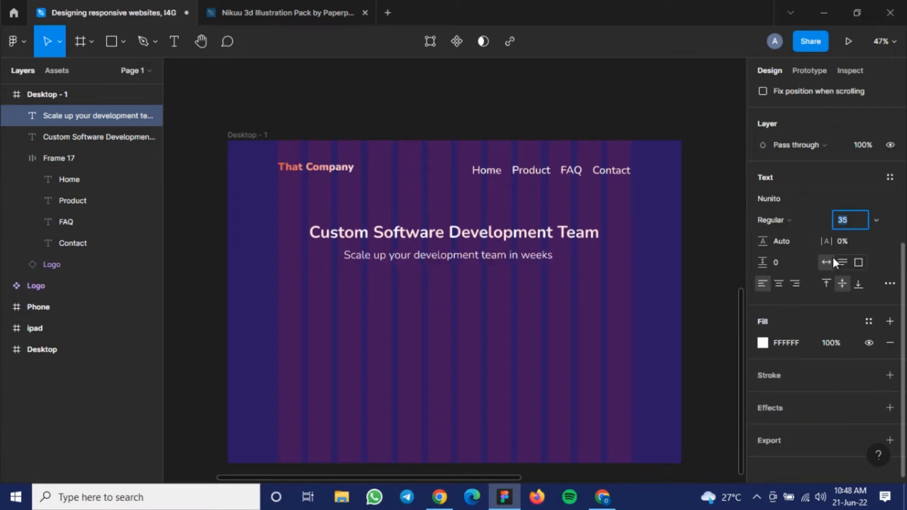
key(Down)
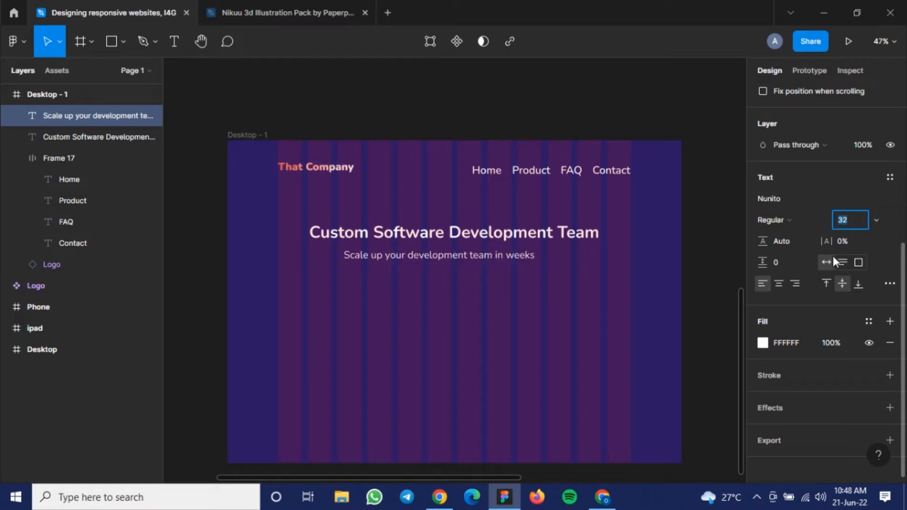
Center the resized subheading horizontally in the Desktop - 1 frame and deselect it.
scroll(854, 134, up, 5)
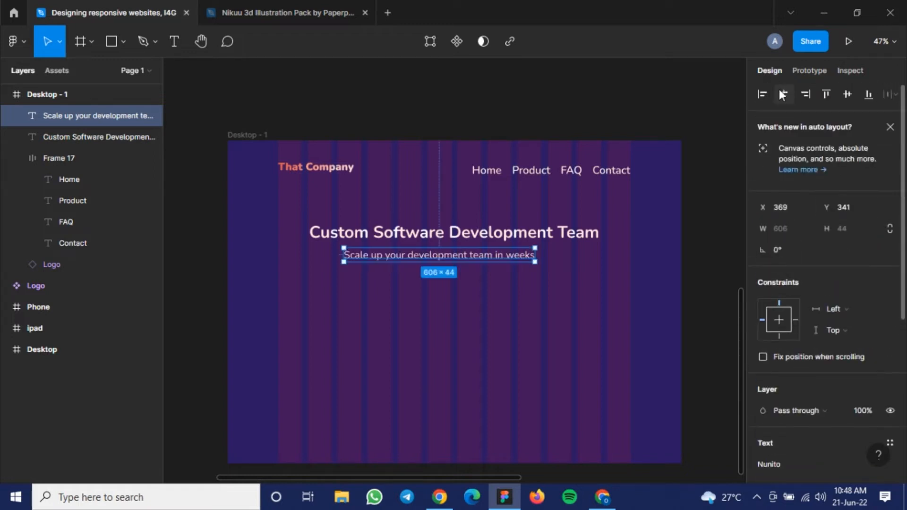
click(782, 93)
click(354, 277)
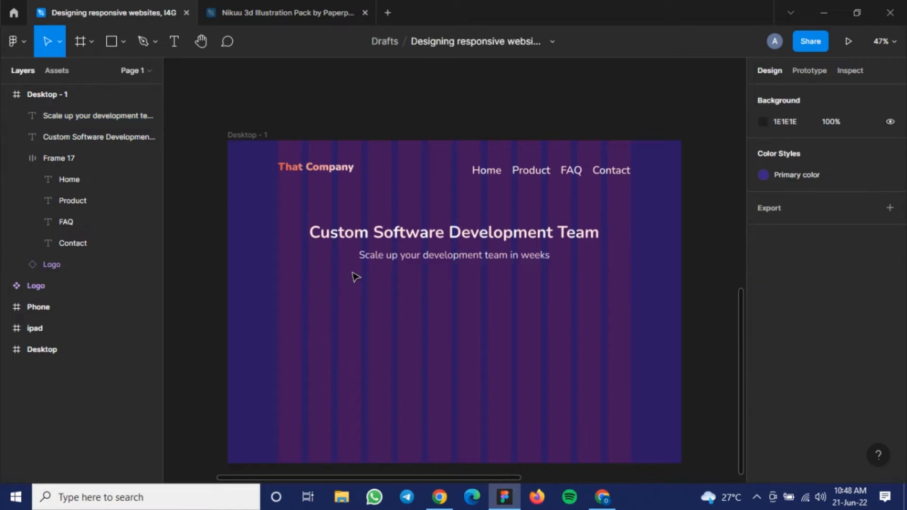
Examine the service cards and illustration in the finished Desktop design and compare them with the Desktop - 1 frame.
scroll(360, 272, up, 5)
scroll(360, 263, up, 8)
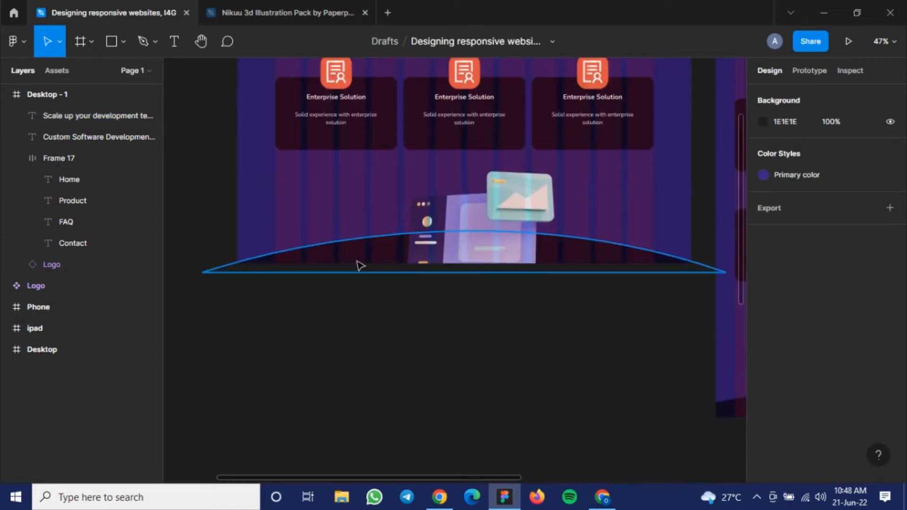
scroll(365, 293, down, 4)
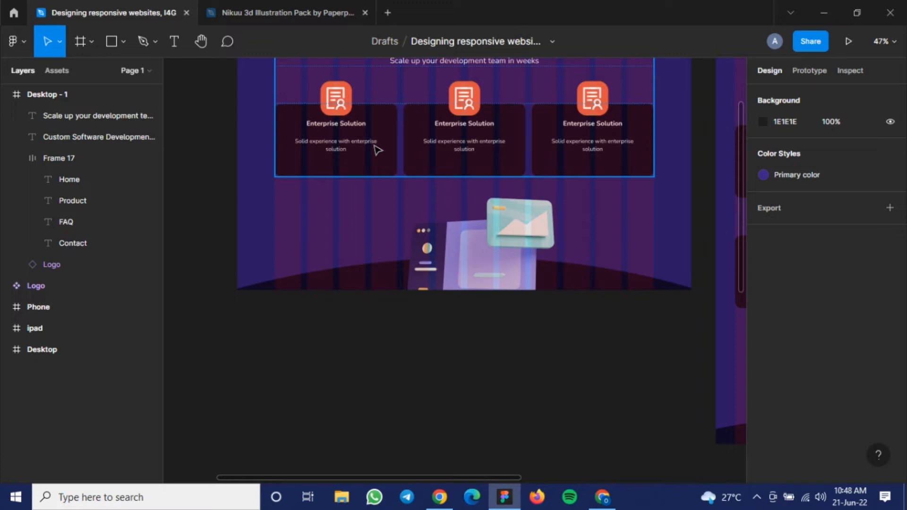
scroll(374, 146, up, 2)
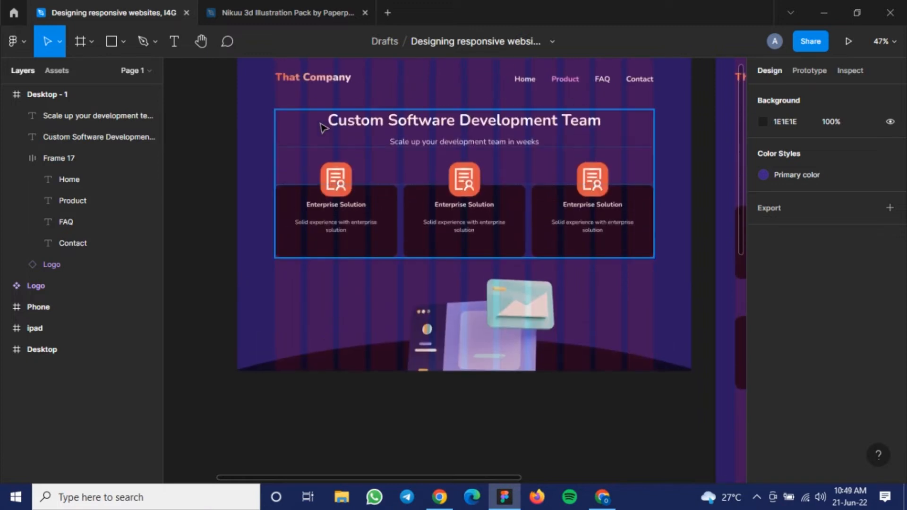
scroll(321, 128, up, 1)
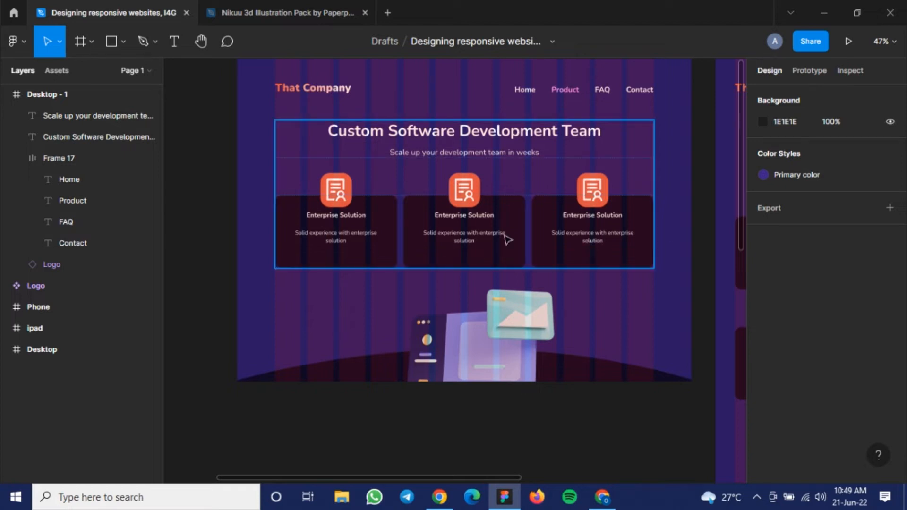
scroll(461, 243, down, 6)
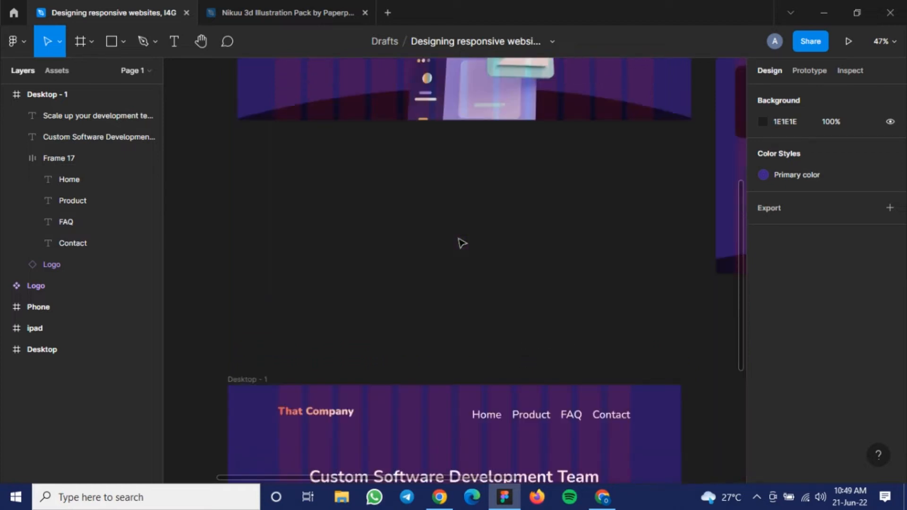
scroll(461, 242, down, 9)
scroll(472, 136, up, 9)
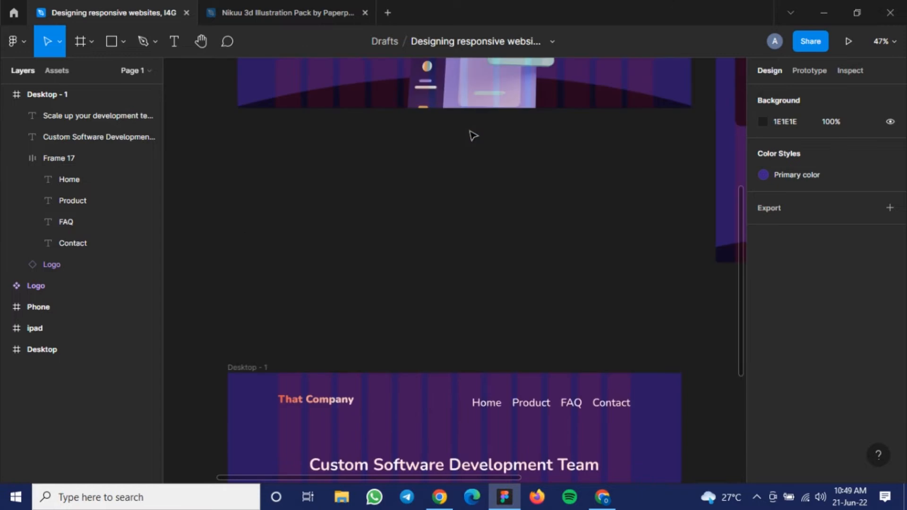
scroll(473, 135, up, 5)
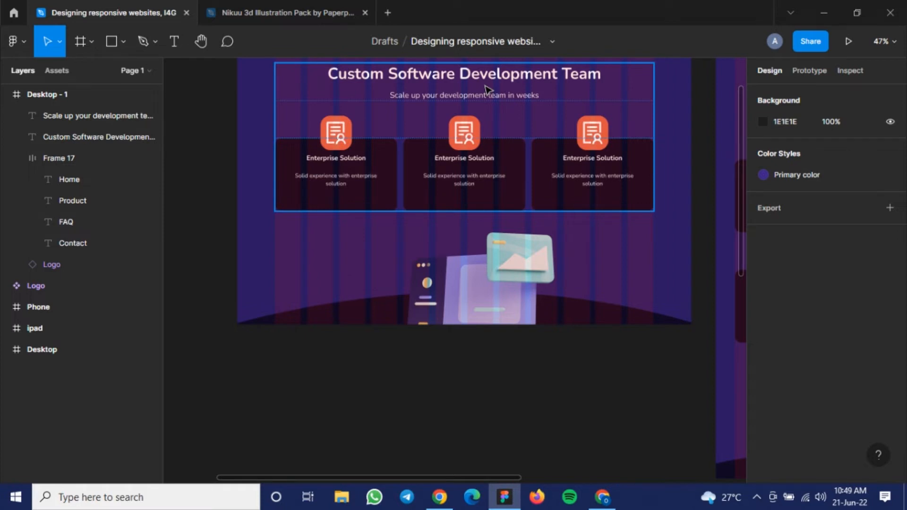
scroll(490, 92, down, 3)
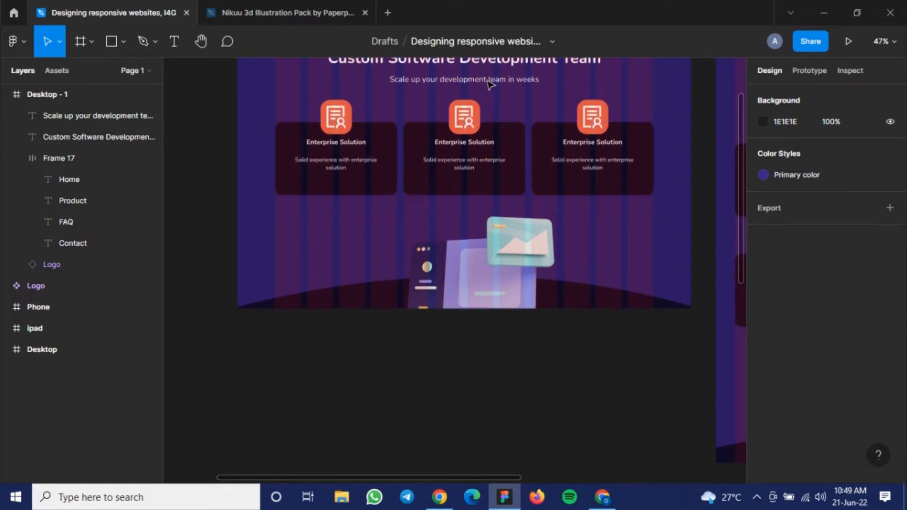
scroll(604, 207, down, 3)
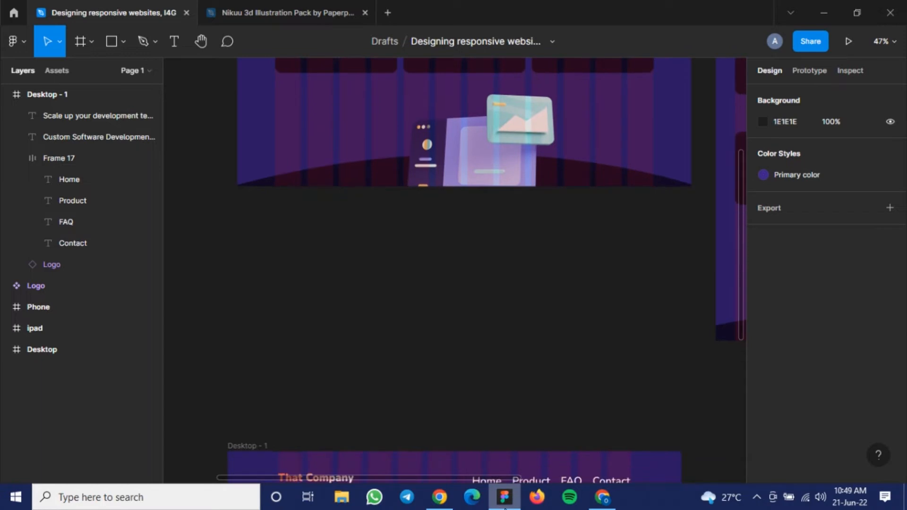
scroll(471, 353, down, 10)
scroll(420, 355, up, 2)
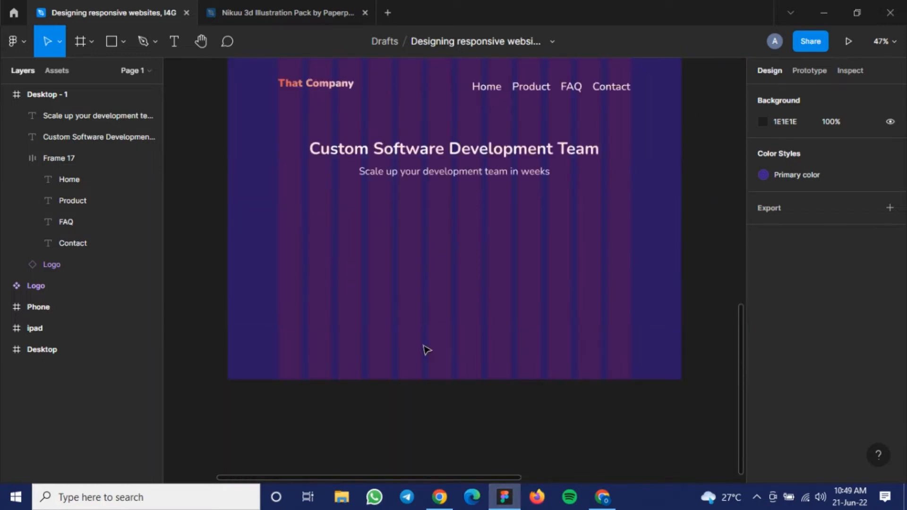
Draw a card frame about 360 × 236 across the first four grid columns below the subheading, at about X 160, Y 551.
click(80, 41)
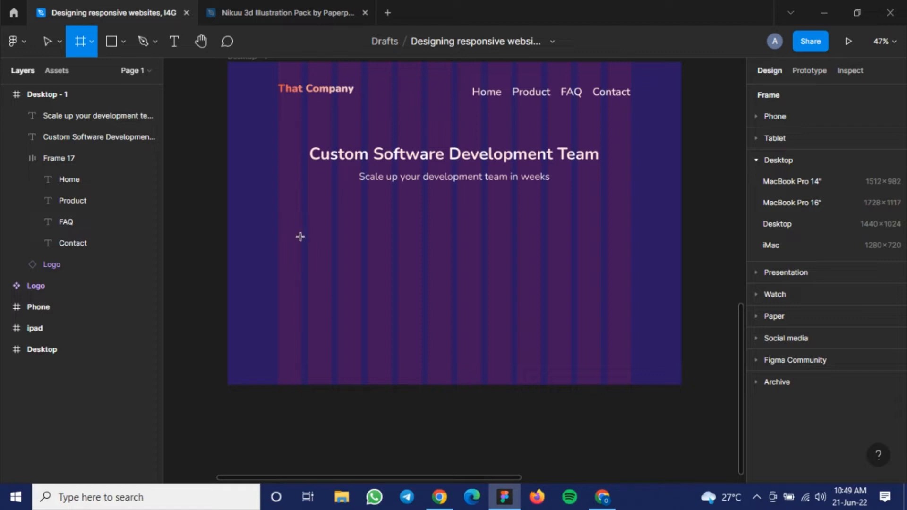
scroll(293, 184, up, 1)
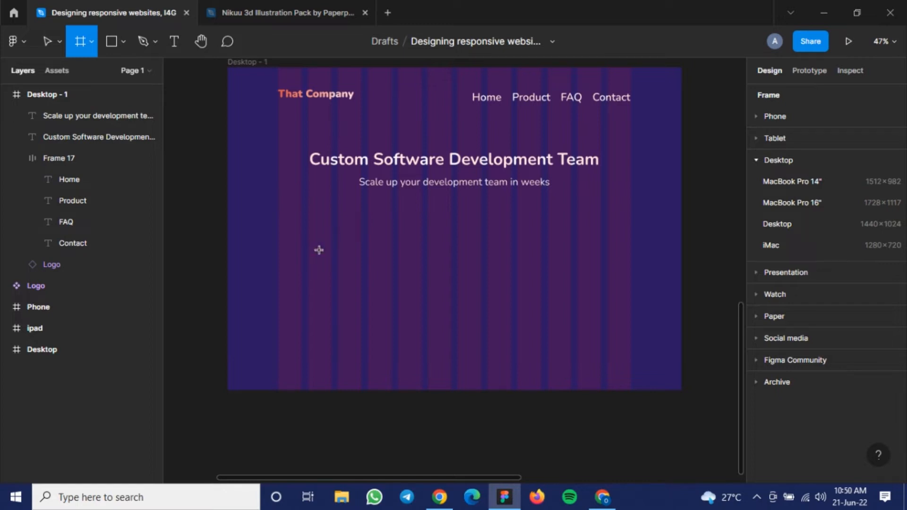
mouse_move(367, 242)
mouse_down()
mouse_move(392, 261)
mouse_move(390, 316)
mouse_up()
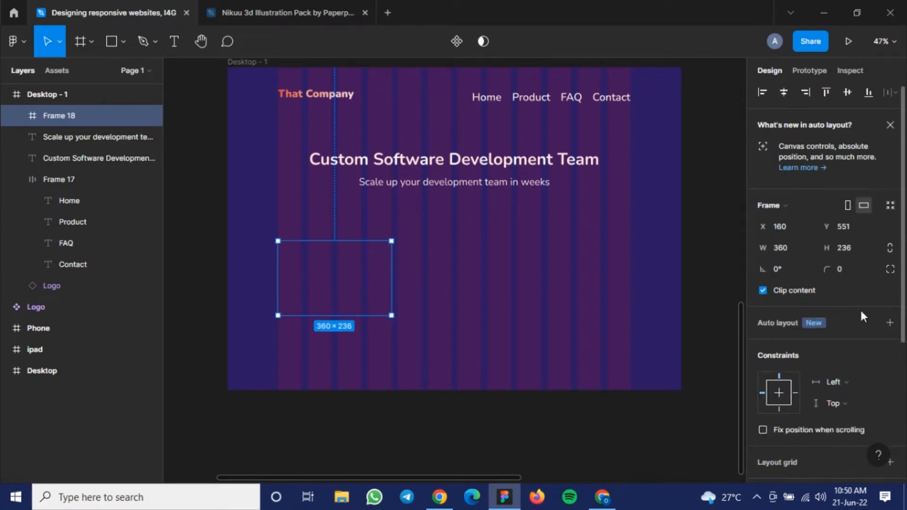
Give the card frame a white FFFFFF fill and a corner radius of 20, and deselect it.
scroll(860, 308, down, 5)
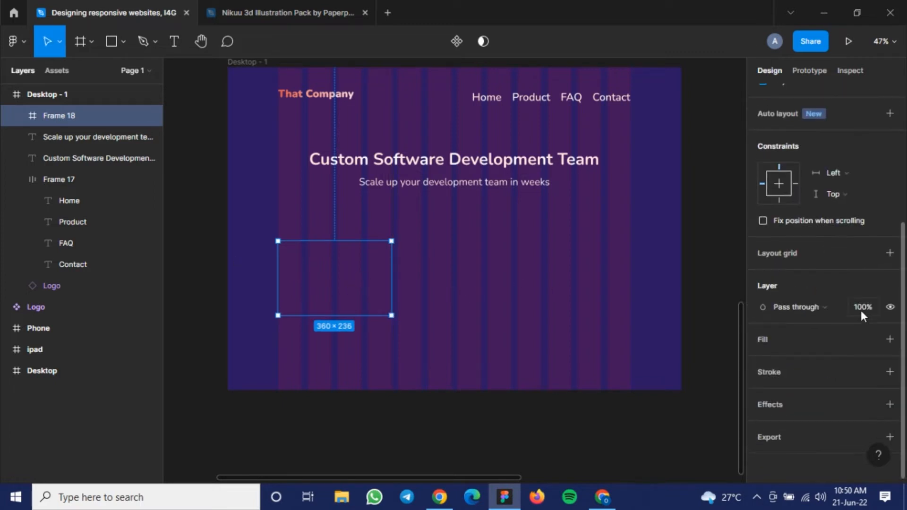
click(887, 332)
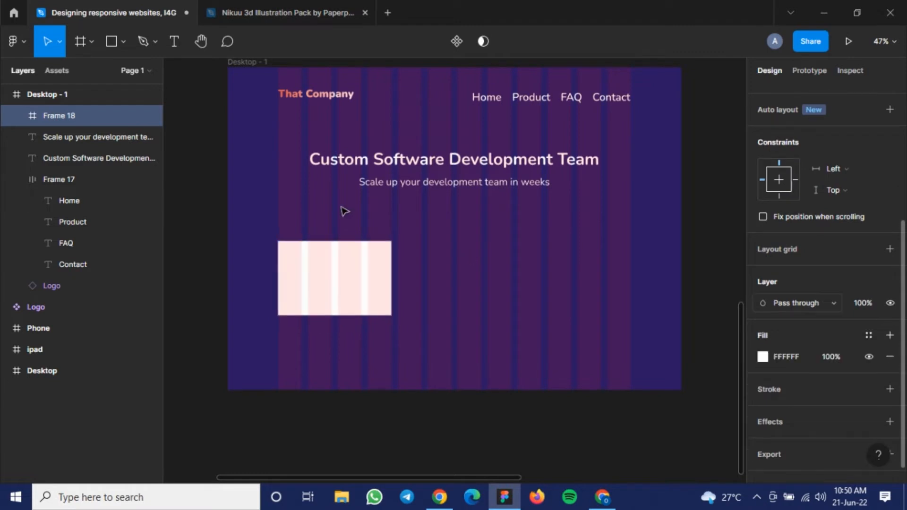
scroll(853, 198, up, 5)
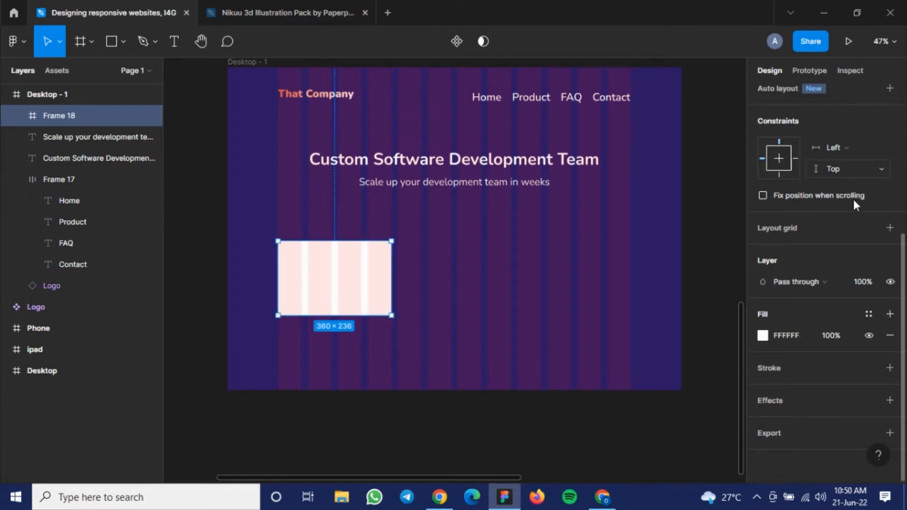
click(844, 272)
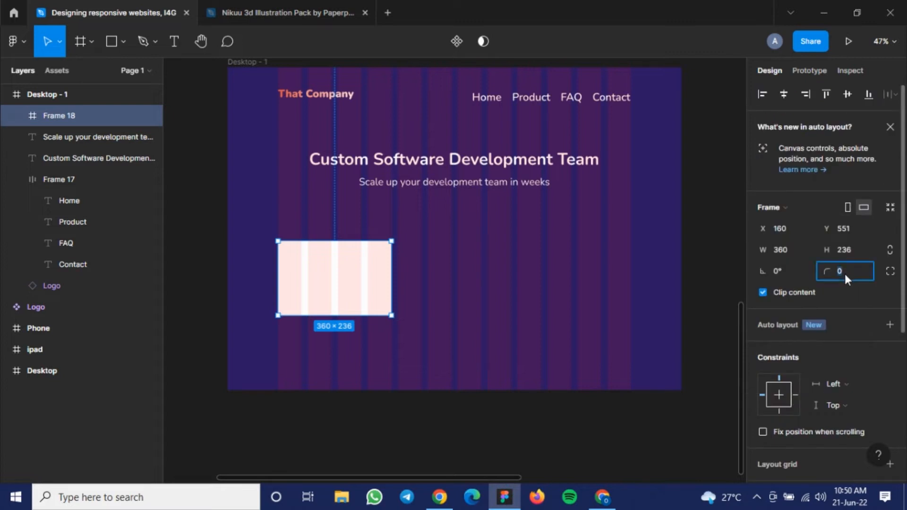
key(Return)
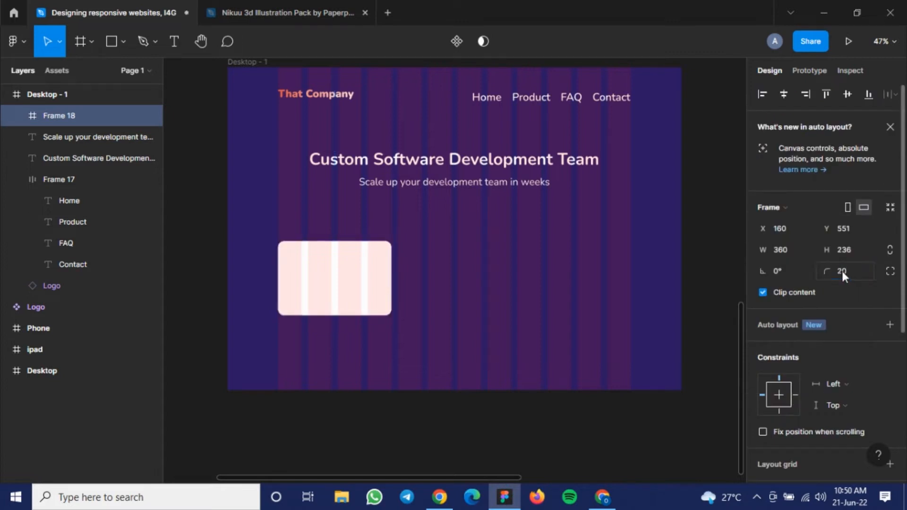
click(539, 303)
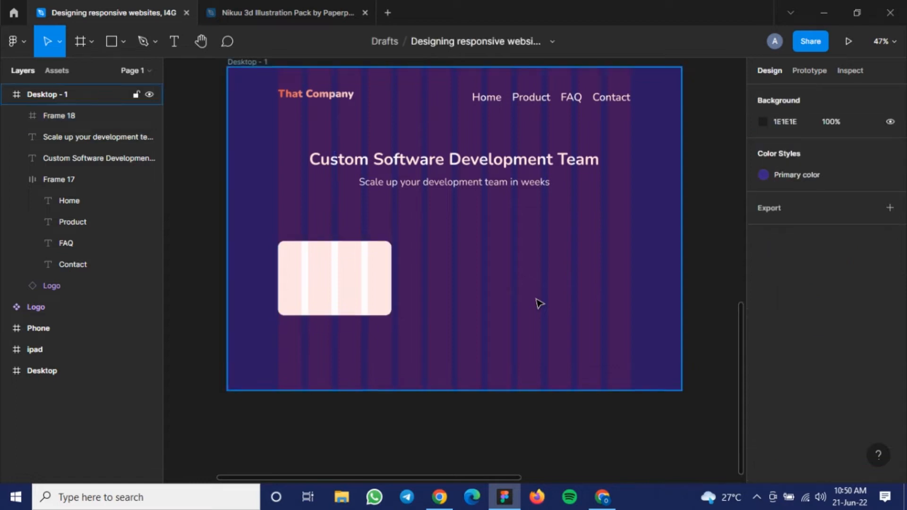
Hide the 12-column layout grid on the Desktop - 1 frame.
key(ctrl+shift+4)
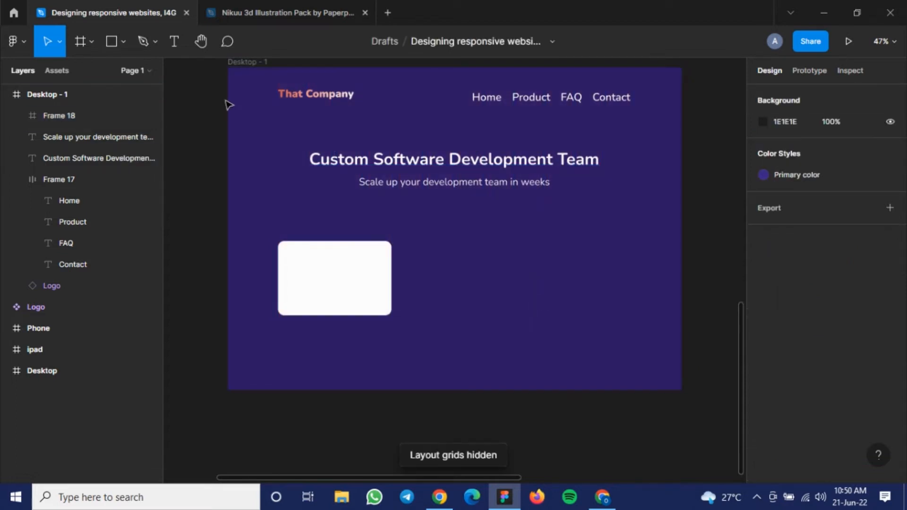
click(243, 65)
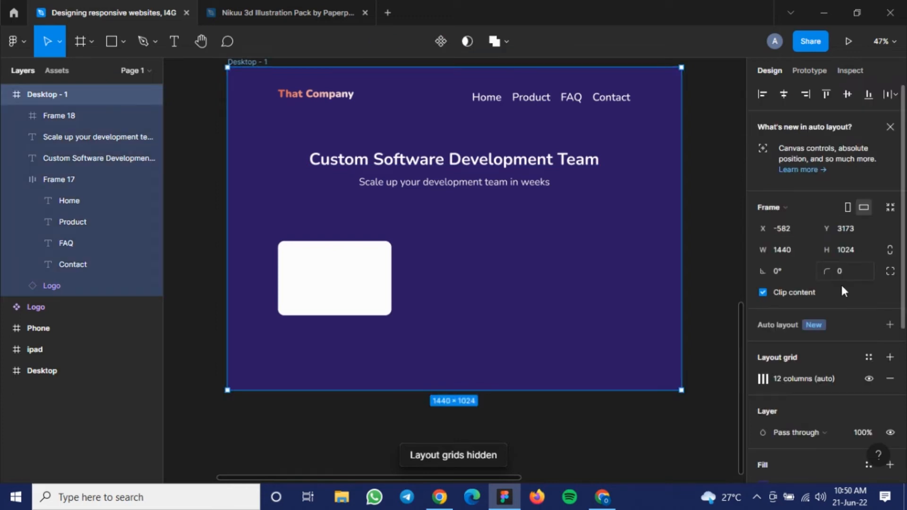
scroll(840, 282, down, 3)
click(869, 246)
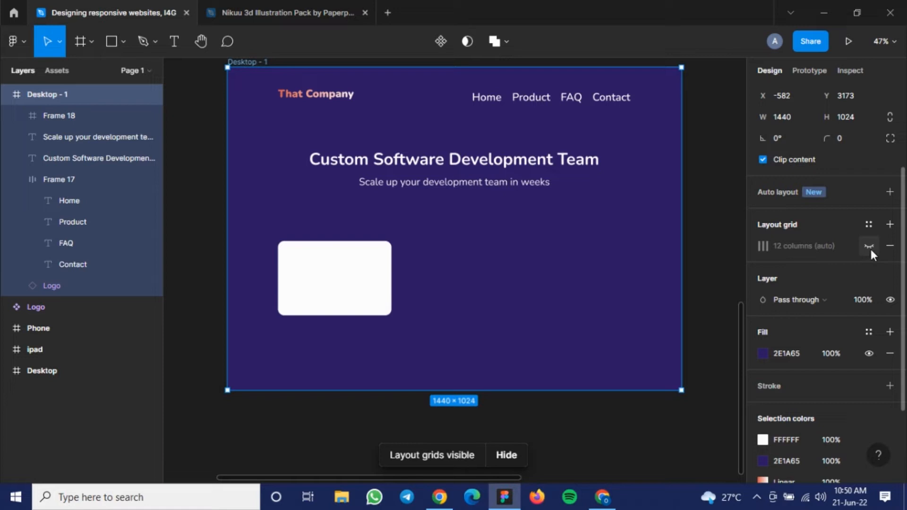
click(870, 247)
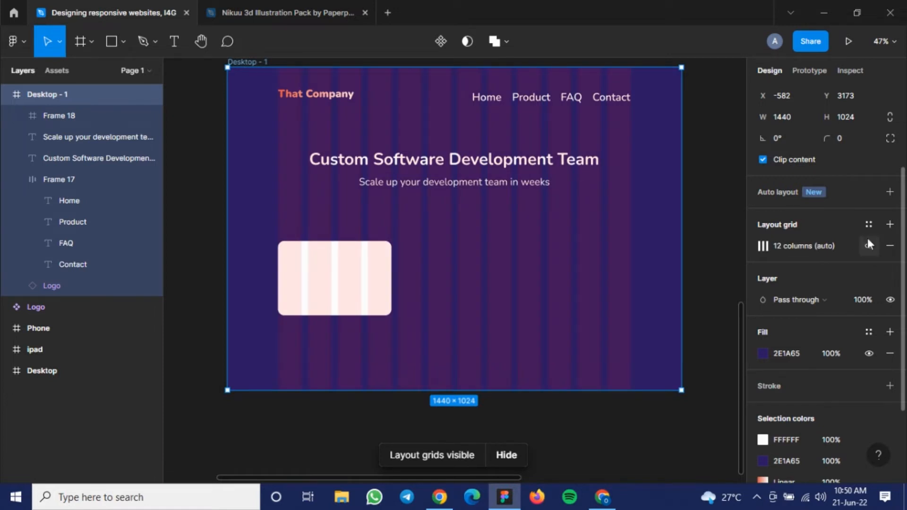
click(869, 245)
Fill the white card frame with the dark 110A24 sampled from a service card in the finished Desktop design, and hide all layout grids.
scroll(510, 243, up, 8)
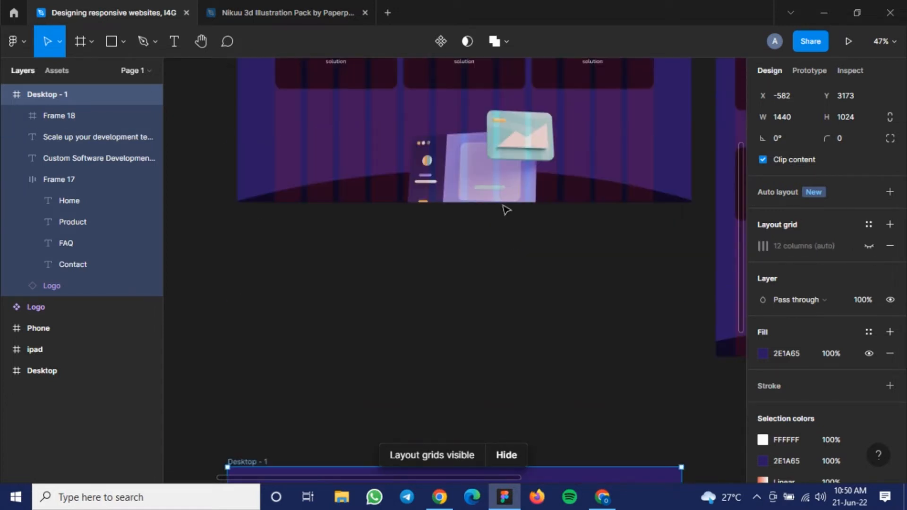
scroll(507, 210, up, 3)
scroll(461, 236, down, 6)
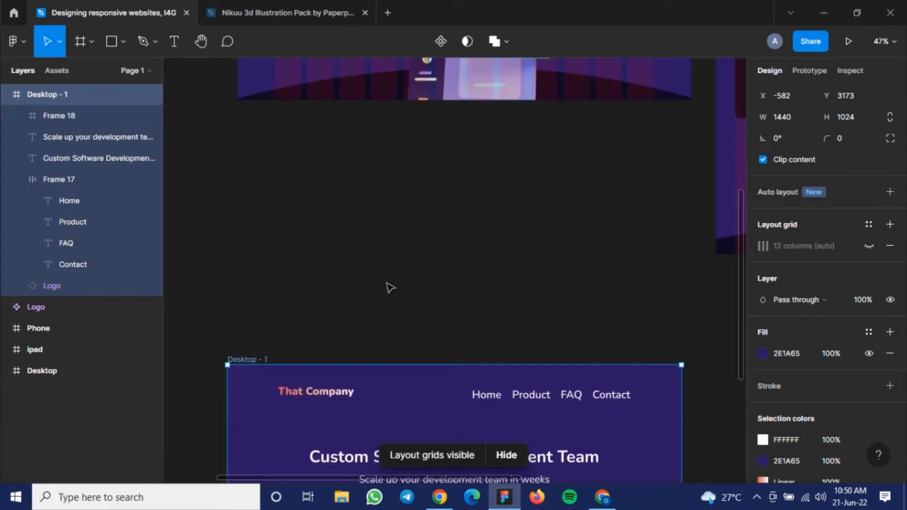
scroll(401, 293, down, 5)
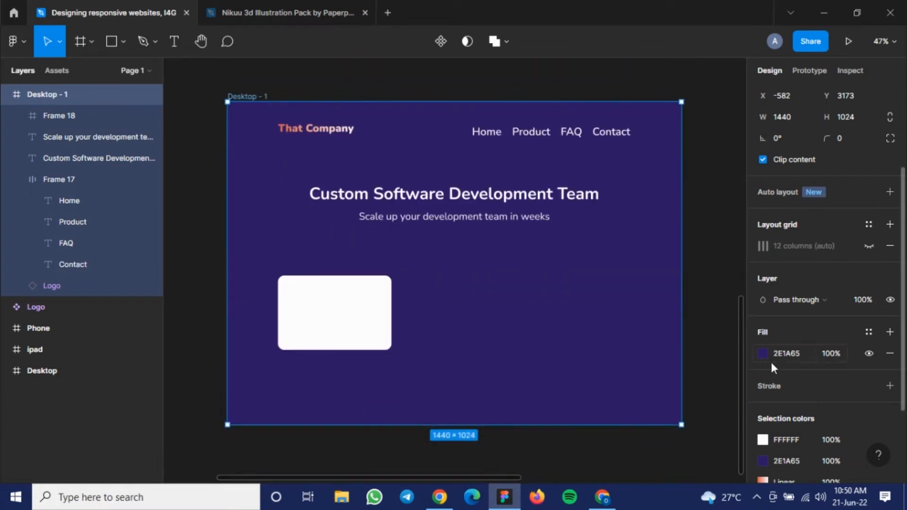
click(339, 317)
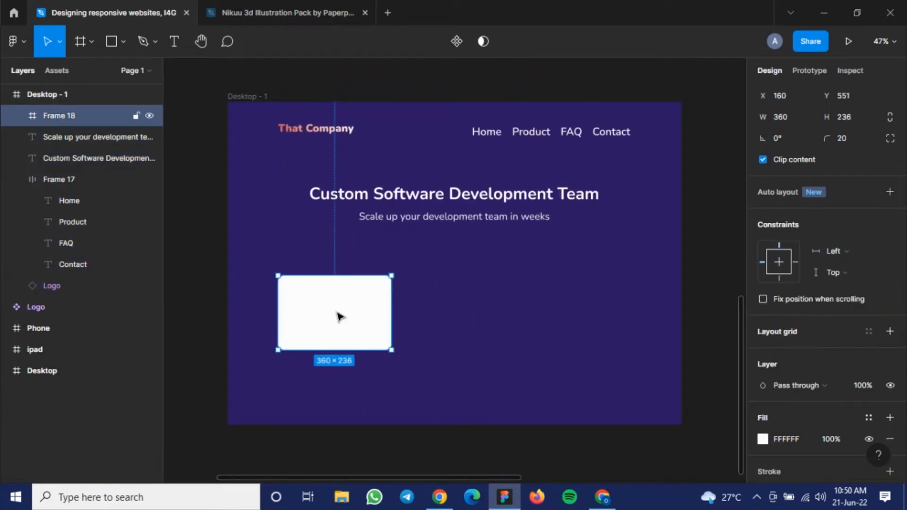
key(i)
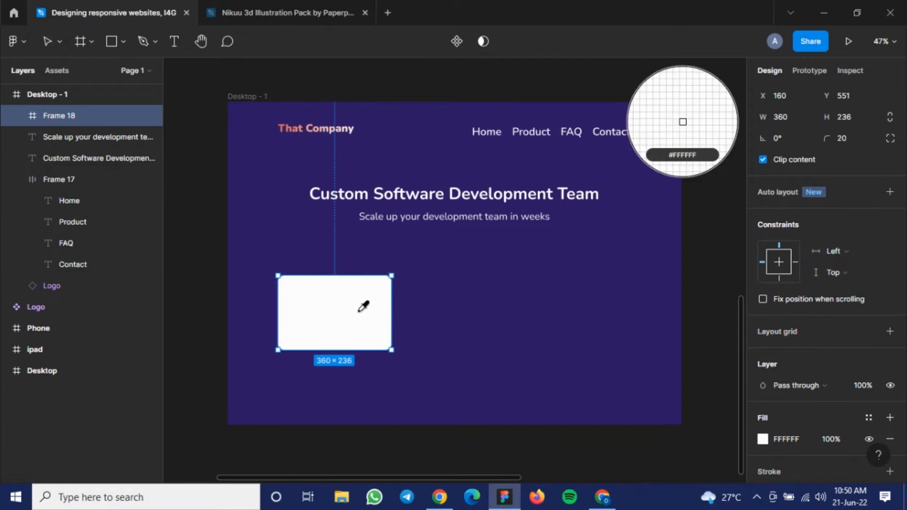
scroll(377, 132, up, 3)
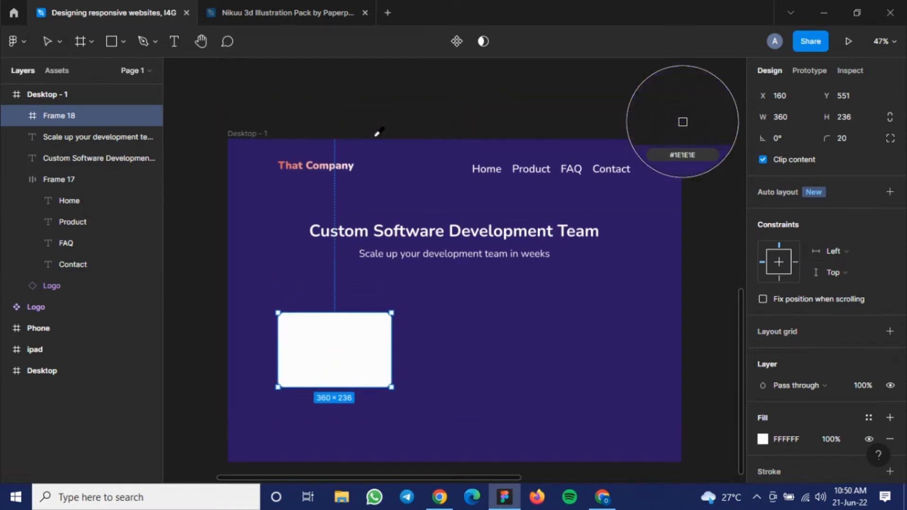
scroll(378, 133, up, 8)
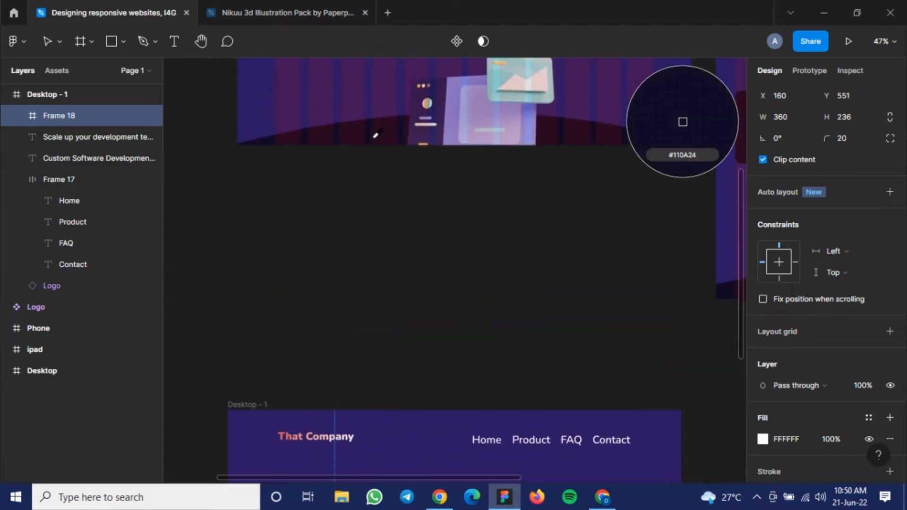
scroll(378, 134, up, 2)
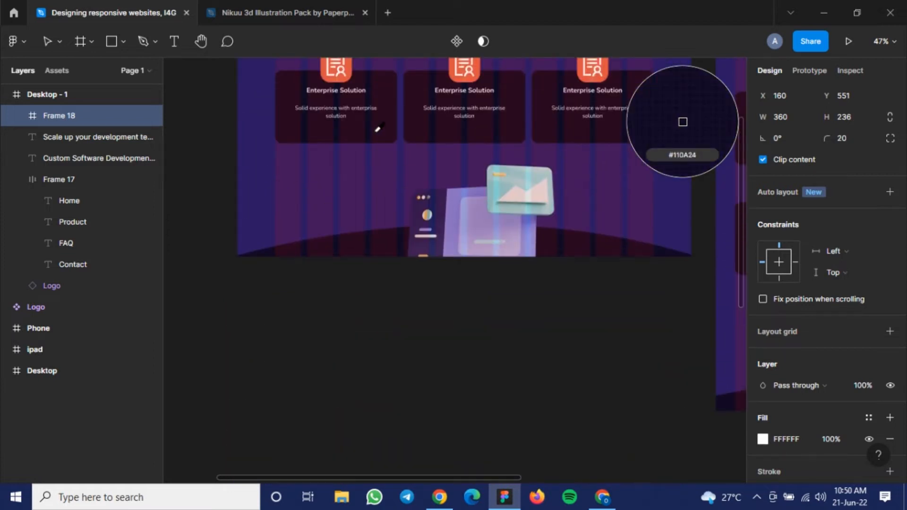
scroll(382, 119, up, 1)
key(ctrl+shift+4)
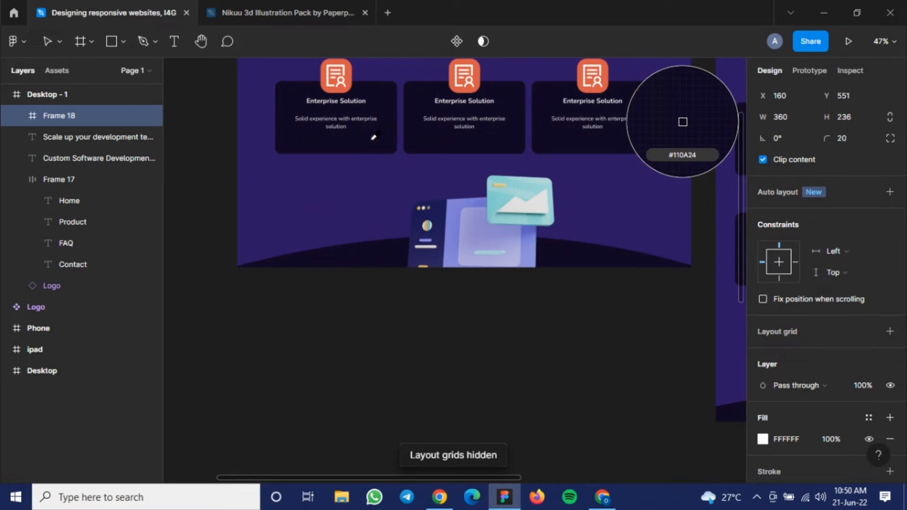
click(372, 142)
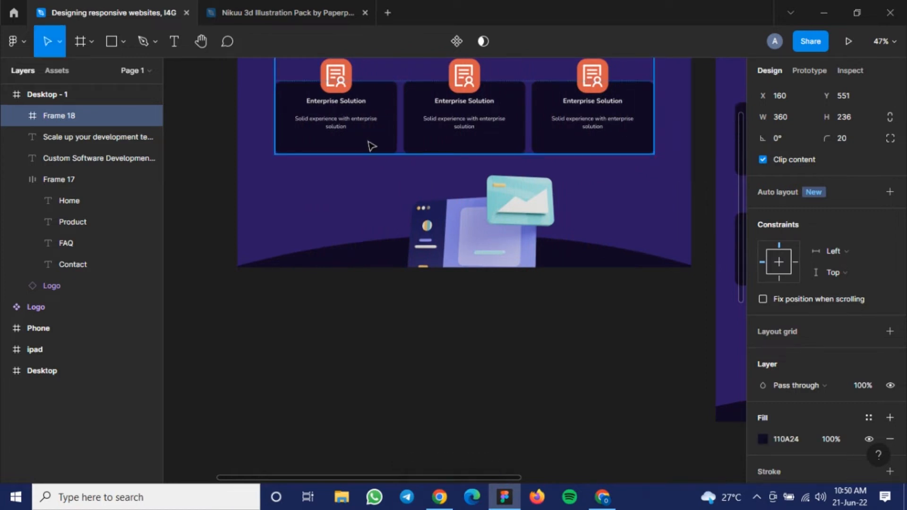
Copy the orange solution icon from the first finished service card into the new card frame, straddling its top edge, and deselect it.
scroll(362, 128, up, 3)
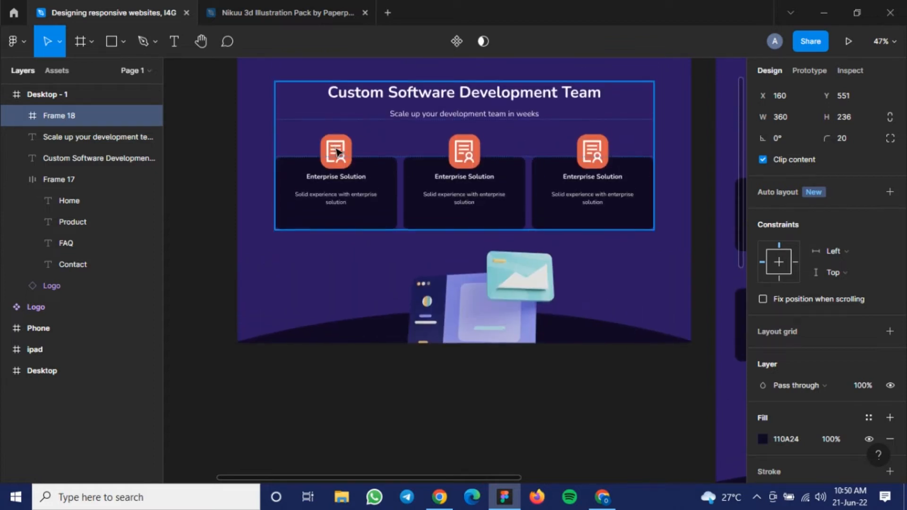
ctrl+click(336, 151)
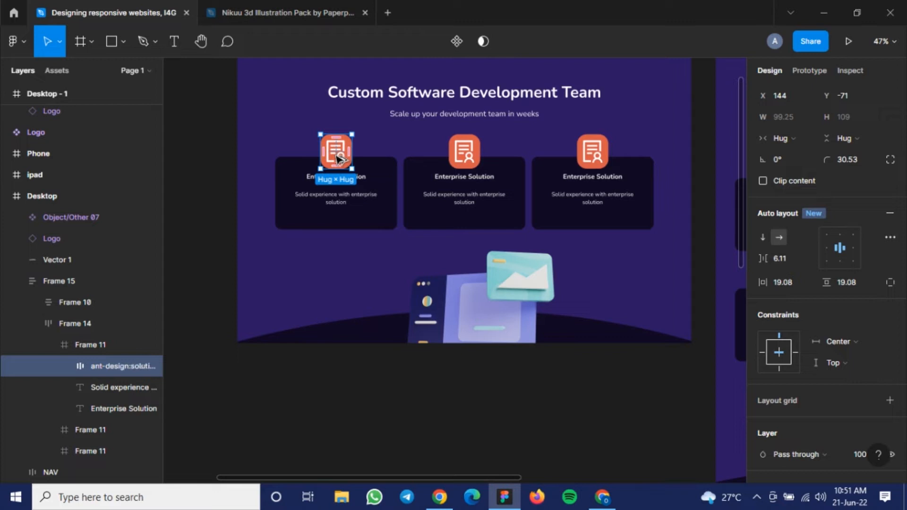
drag(344, 392, 341, 349)
click(266, 286)
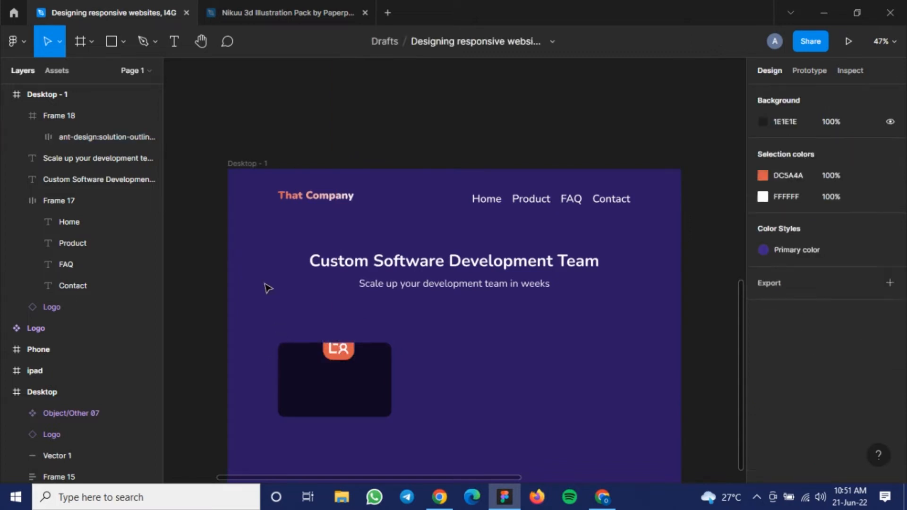
Turn off content clipping for the dark card frame and deselect it.
scroll(284, 283, down, 5)
click(332, 258)
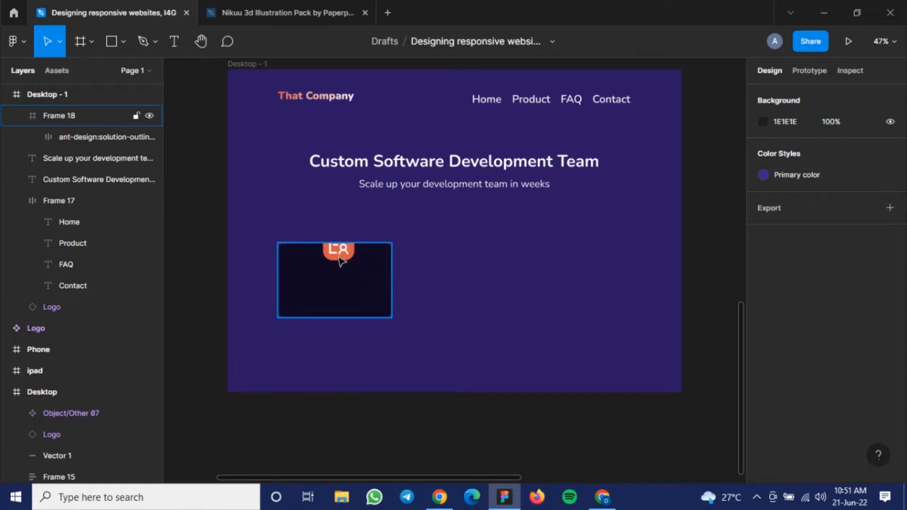
click(338, 262)
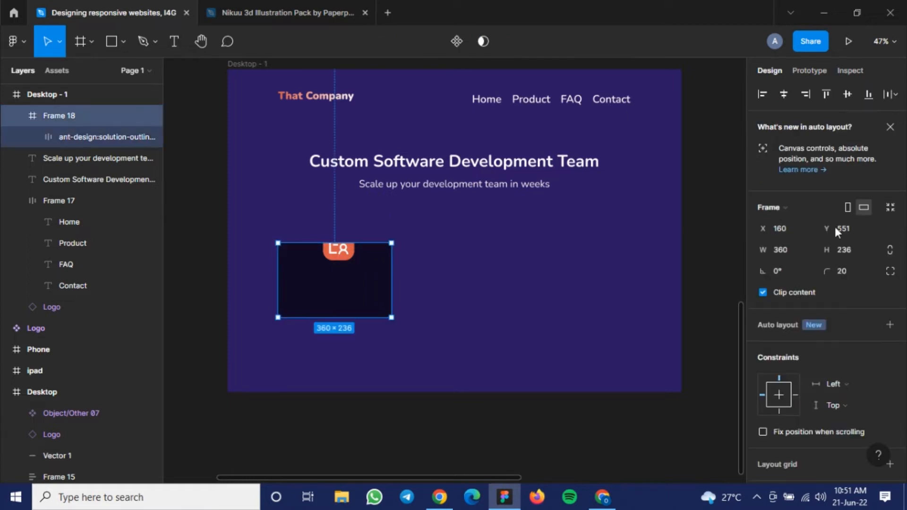
click(762, 292)
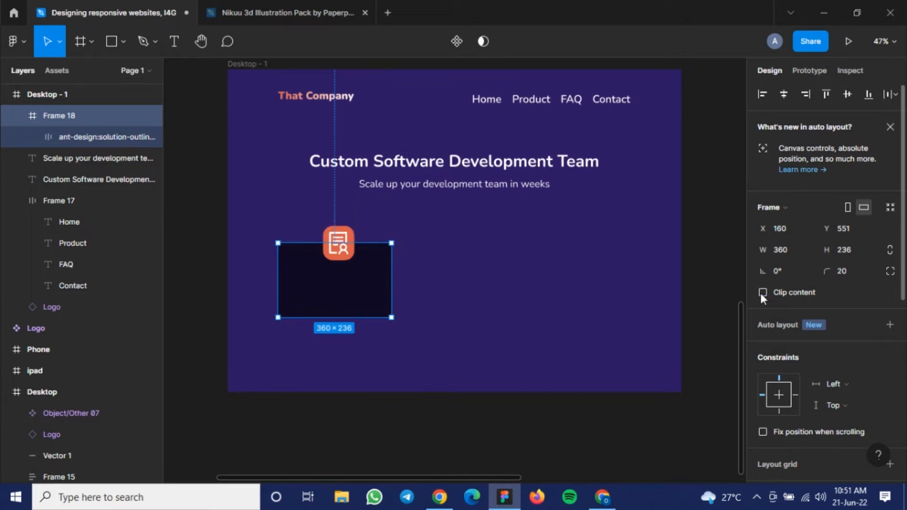
key(Escape)
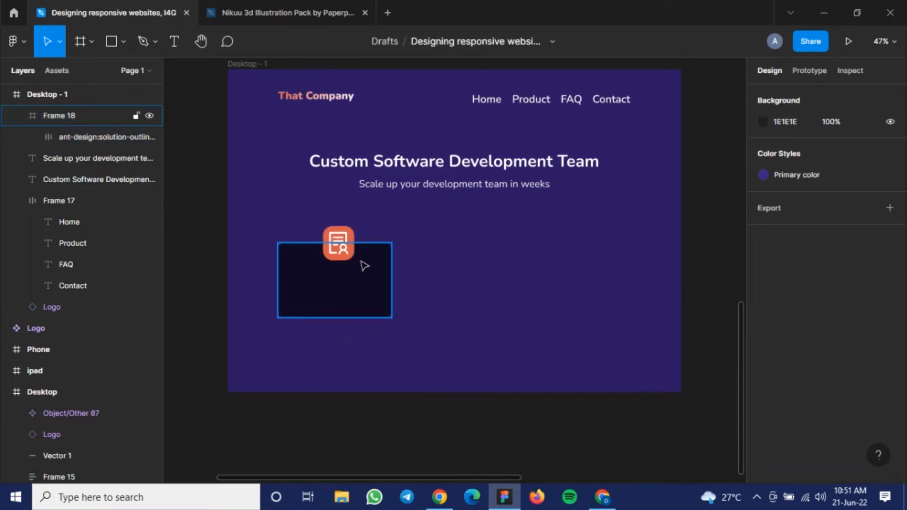
click(348, 260)
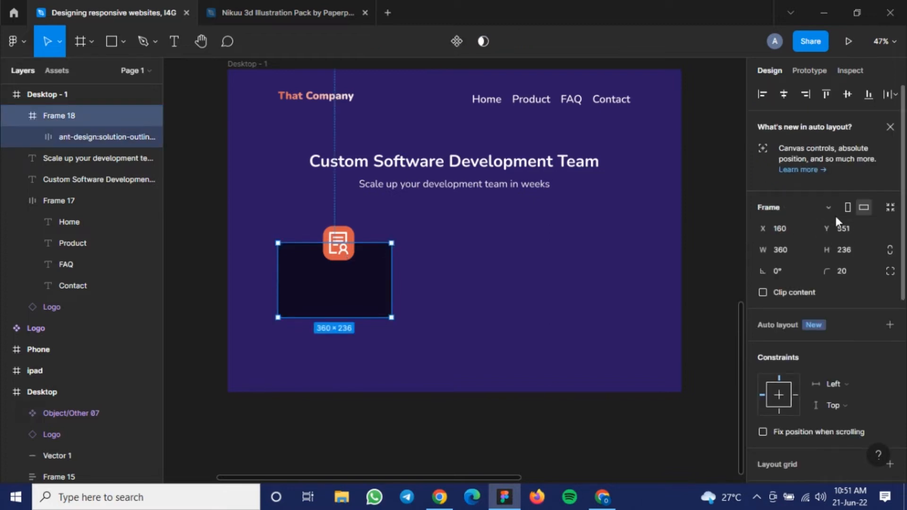
click(784, 94)
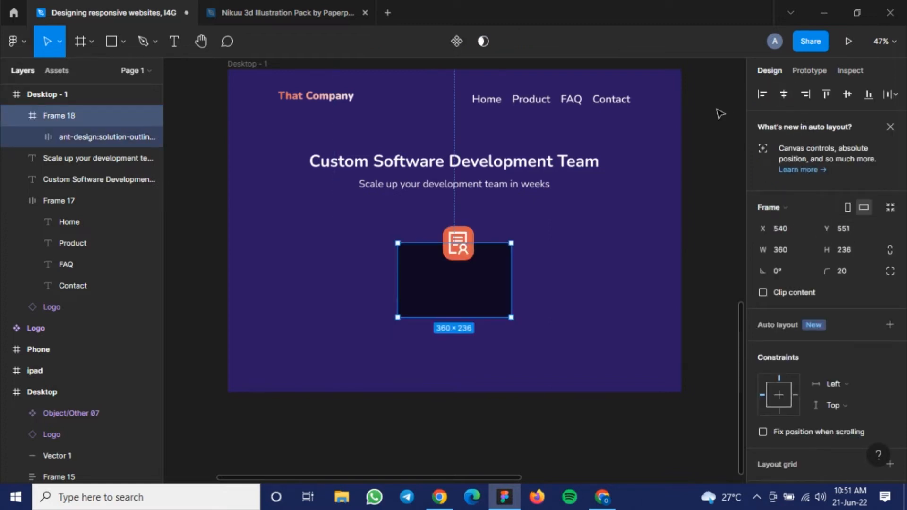
key(ctrl+z)
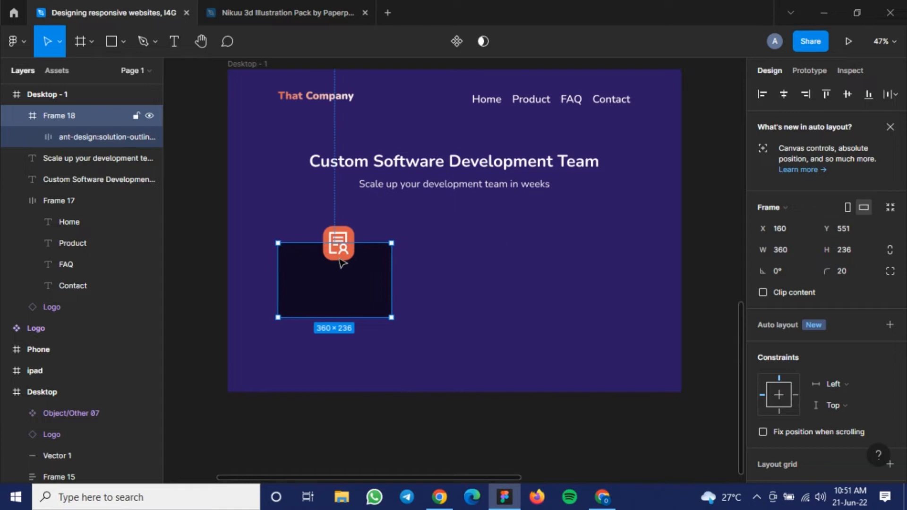
Center the orange icon horizontally within the dark card frame and deselect it.
click(341, 262)
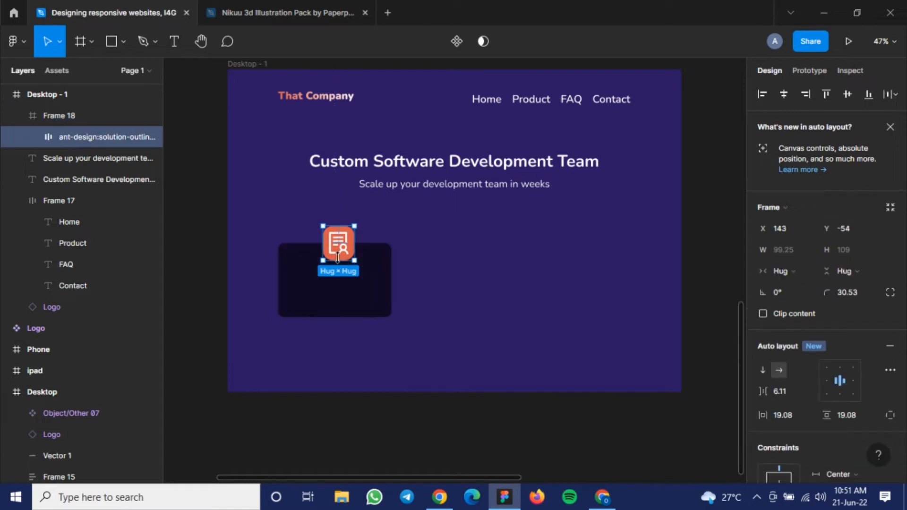
click(782, 97)
click(482, 279)
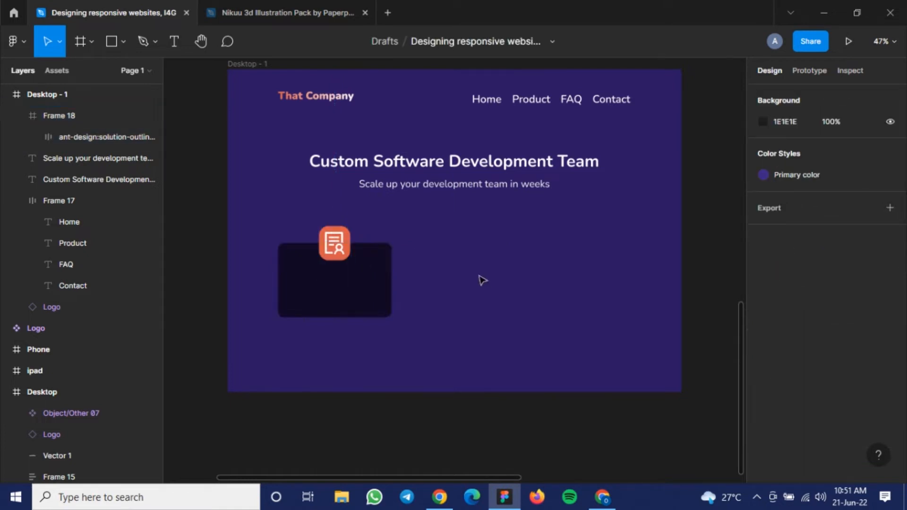
Duplicate the card's orange solution icon into the empty area beside the card, below the subheading, at about X 621, Y 430.
click(347, 254)
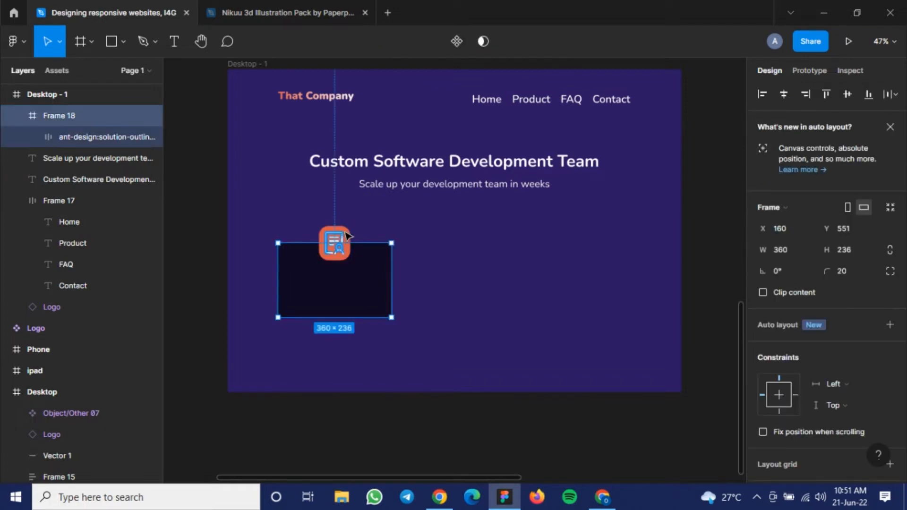
double_click(353, 238)
click(172, 189)
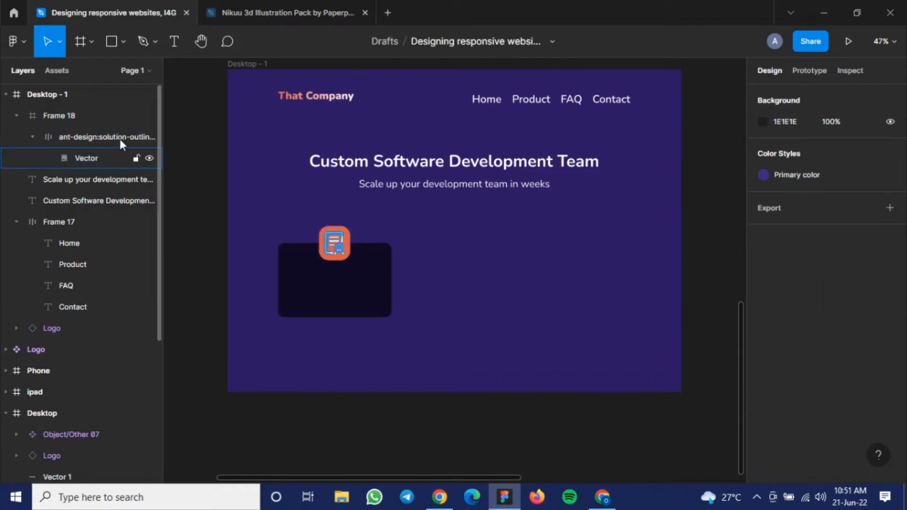
click(118, 137)
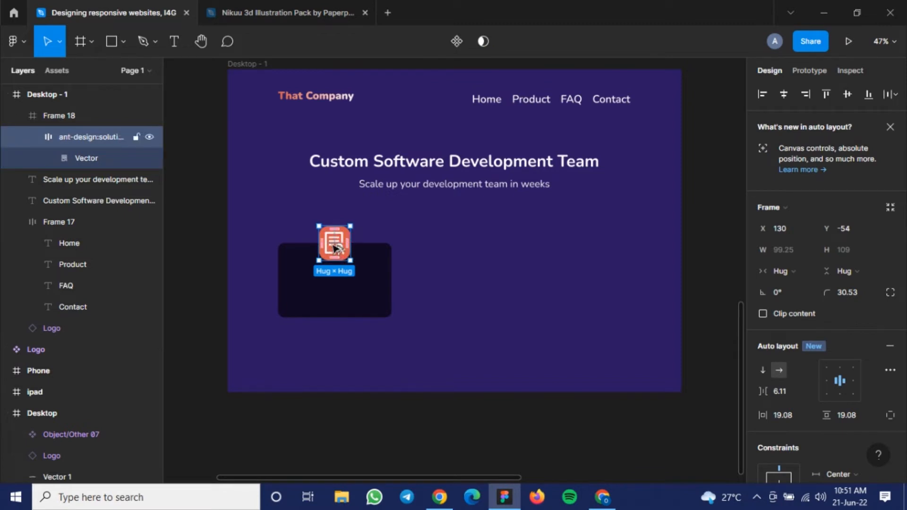
drag(335, 244, 439, 224)
Duplicate the white document glyph from the spare orange icon into the empty area beside it, at about X 790, Y 449.
scroll(440, 224, up, 3)
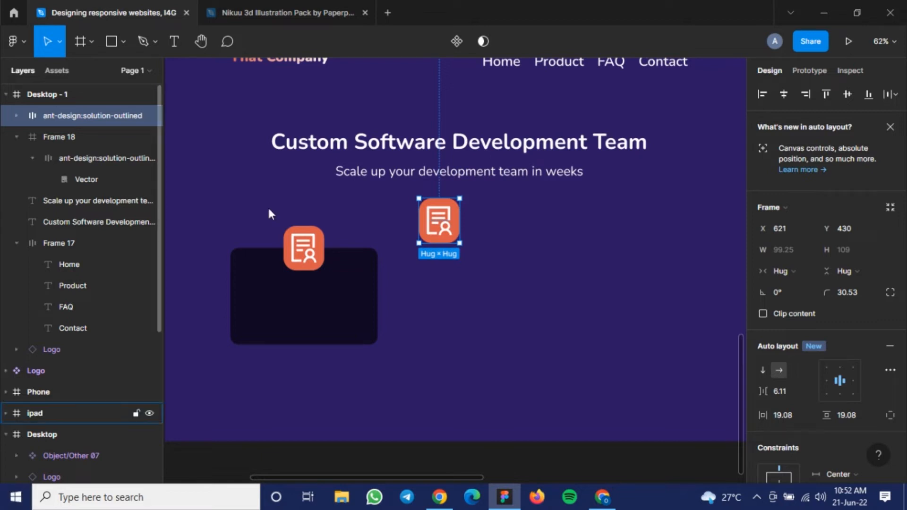
scroll(442, 225, up, 3)
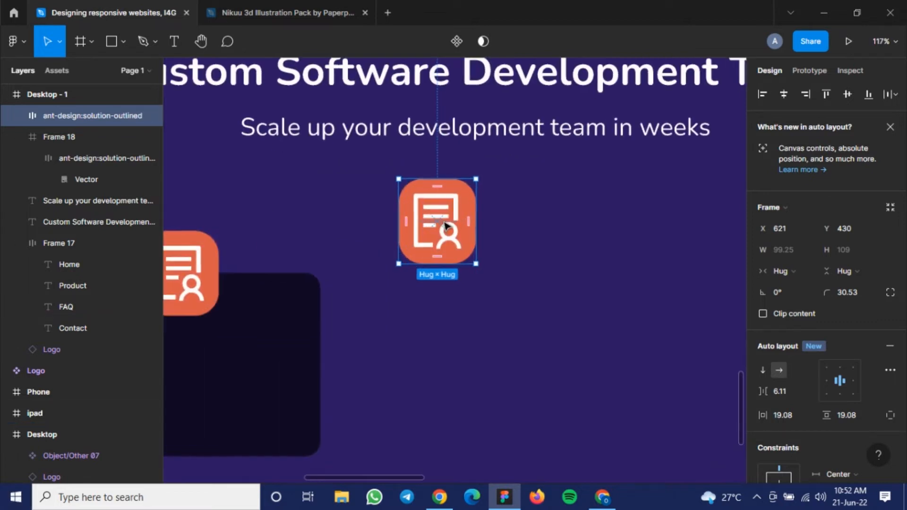
scroll(443, 222, up, 3)
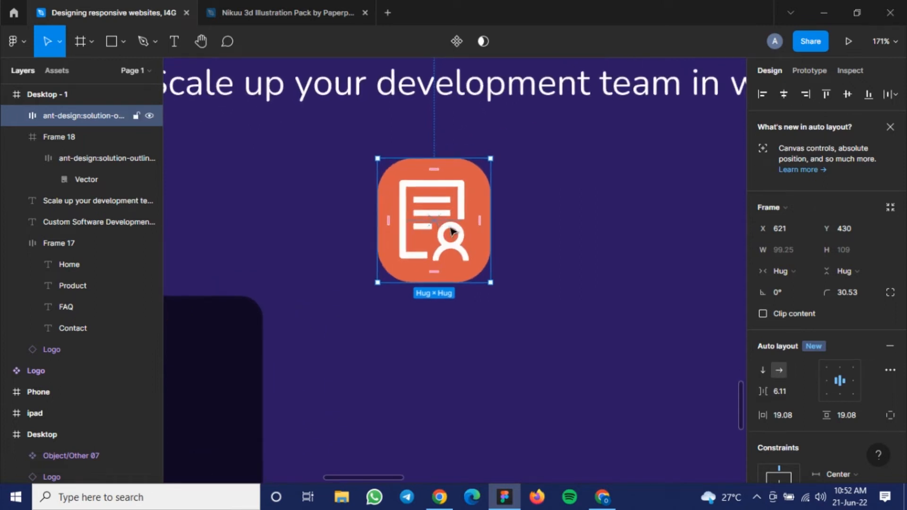
double_click(456, 234)
click(458, 210)
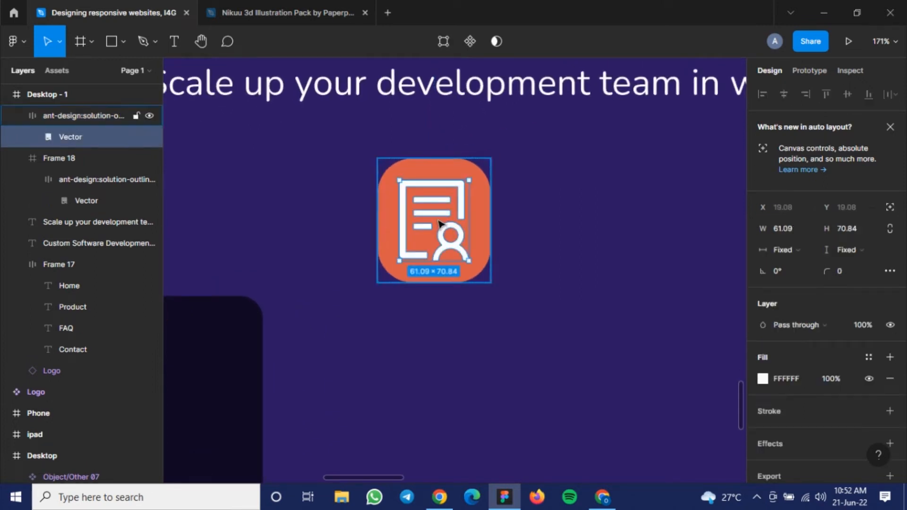
alt+drag(439, 220, 470, 220)
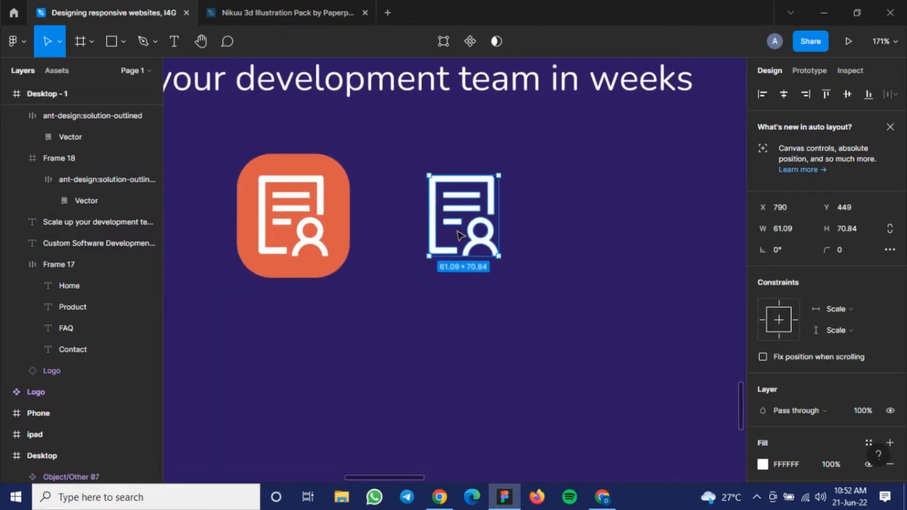
right_click(451, 240)
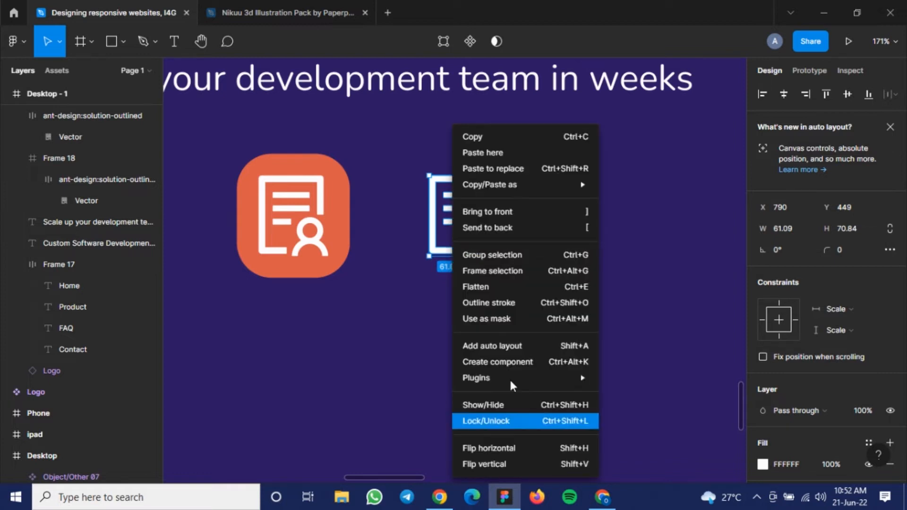
mouse_move(510, 377)
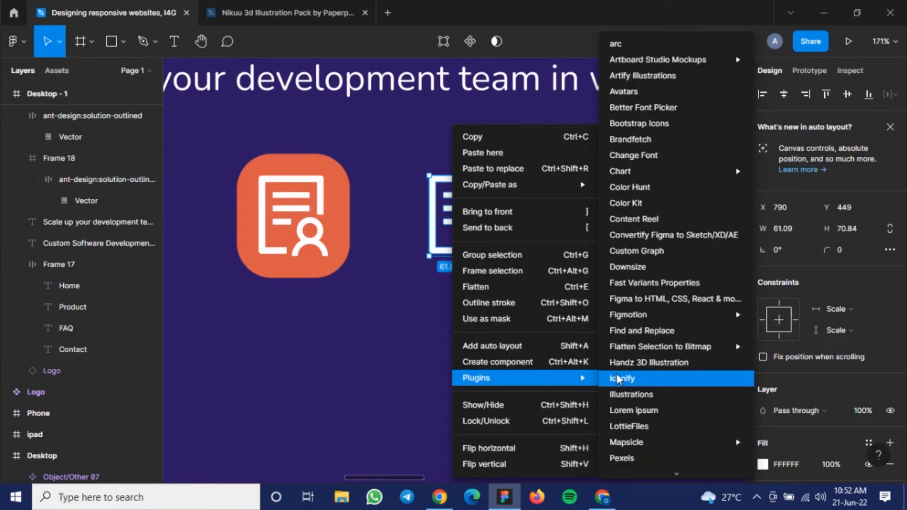
click(397, 321)
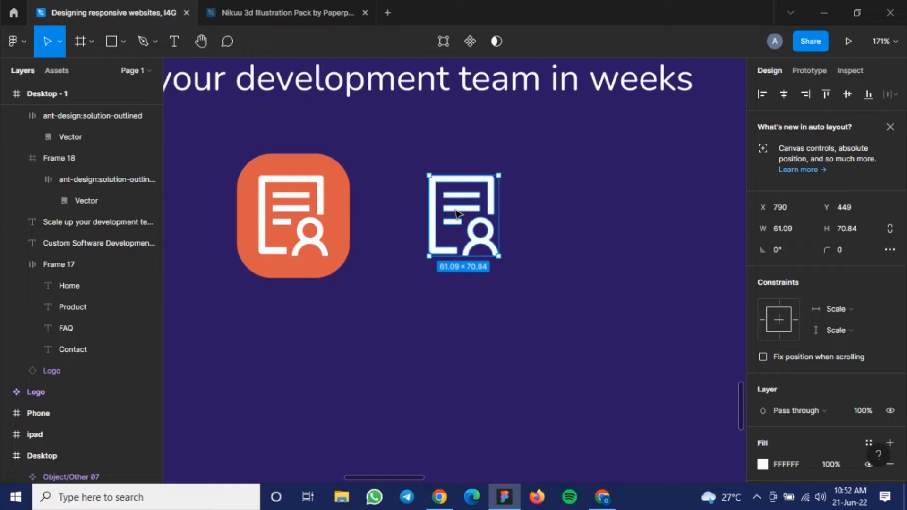
Wrap the copied white glyph in an auto layout frame and fill it with orange DC5A4A sampled from the neighbouring icon.
key(shift+a)
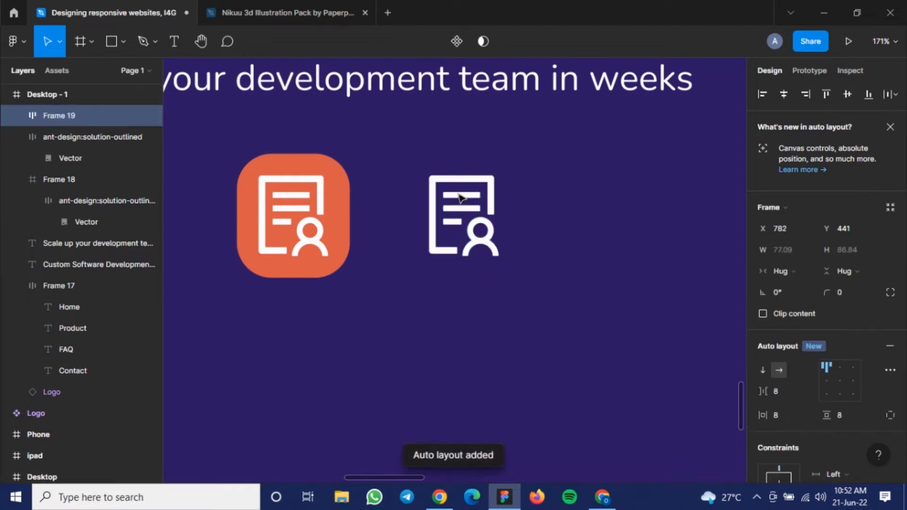
scroll(862, 310, down, 5)
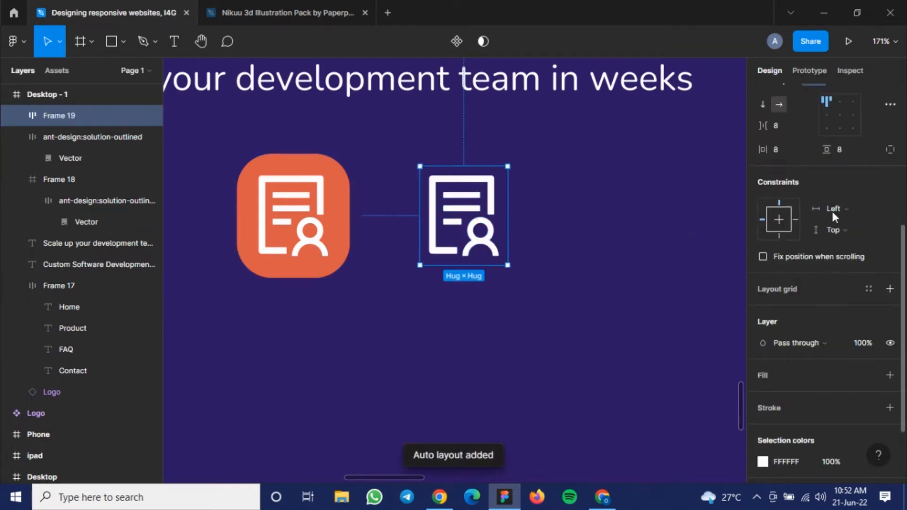
scroll(883, 217, up, 3)
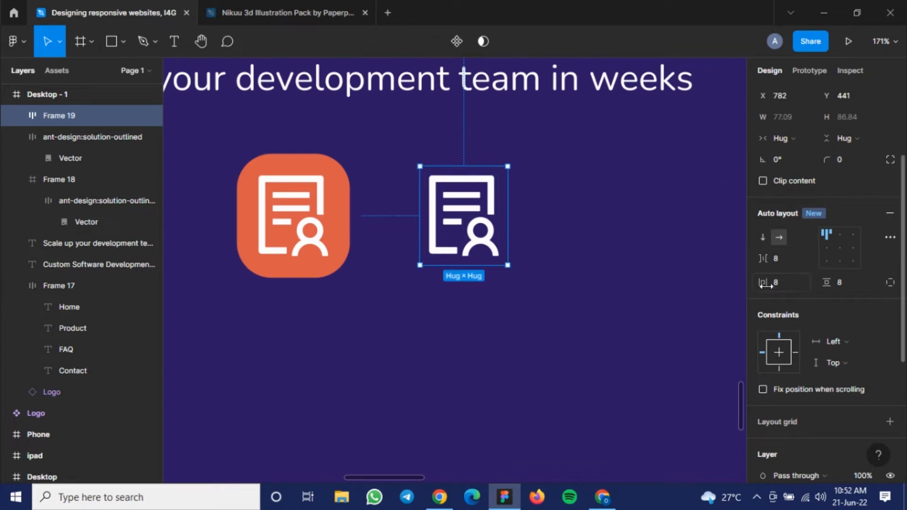
scroll(818, 286, down, 5)
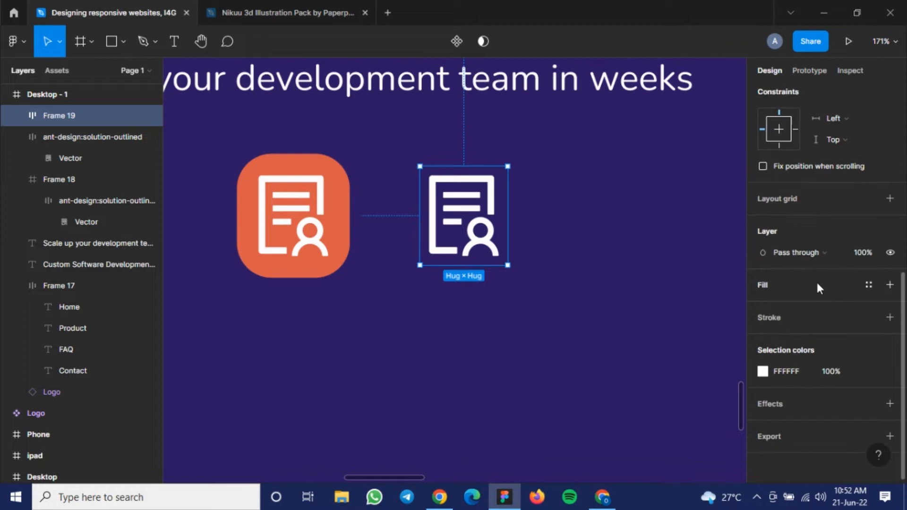
click(890, 282)
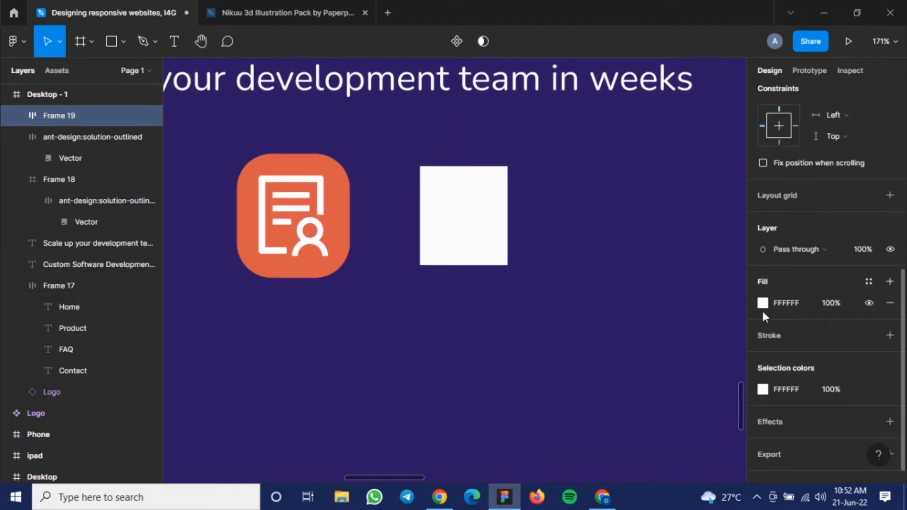
key(i)
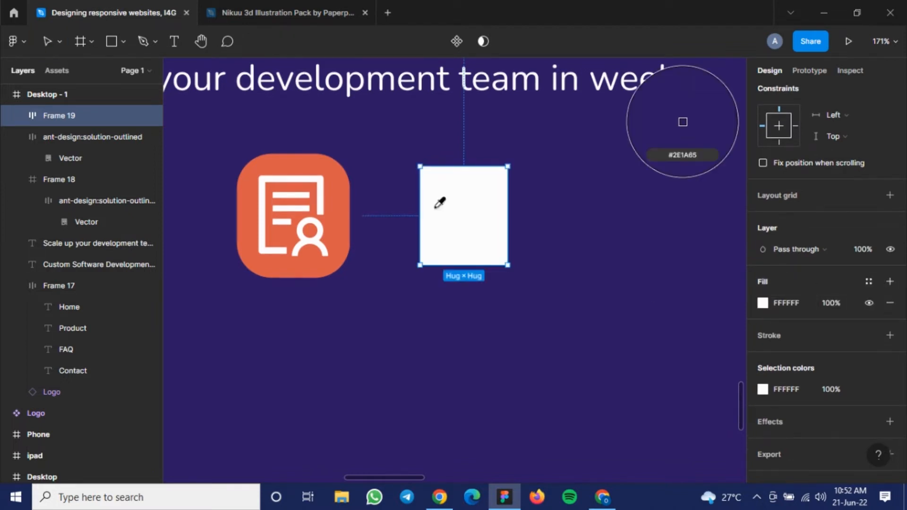
click(347, 215)
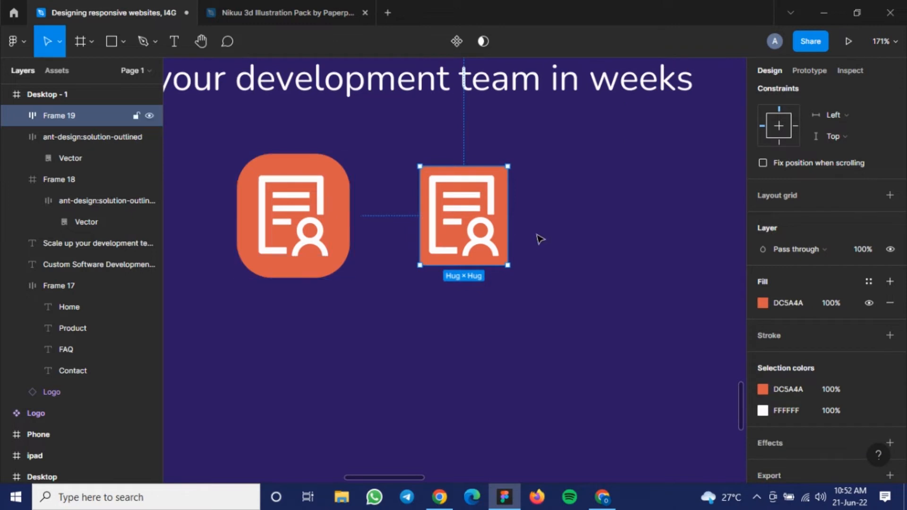
Set the new icon frame's horizontal padding to 11, vertical padding to 10 and corner radius to 15, and deselect it.
scroll(792, 191, up, 3)
scroll(792, 186, up, 2)
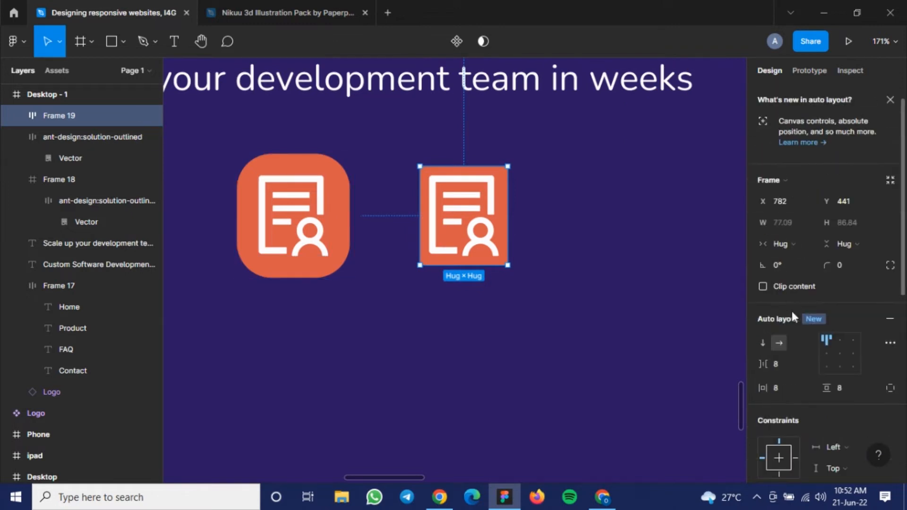
drag(767, 255, 770, 255)
key(Up)
key(Up)
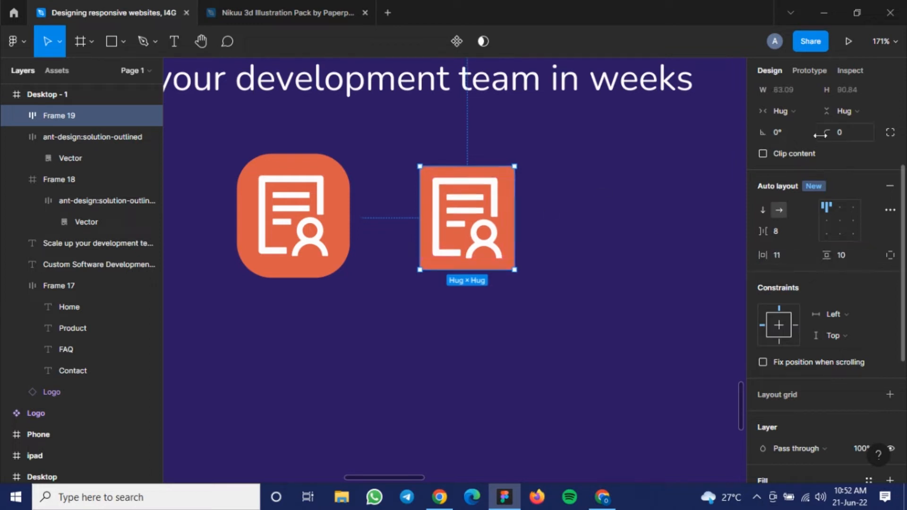
text(15)
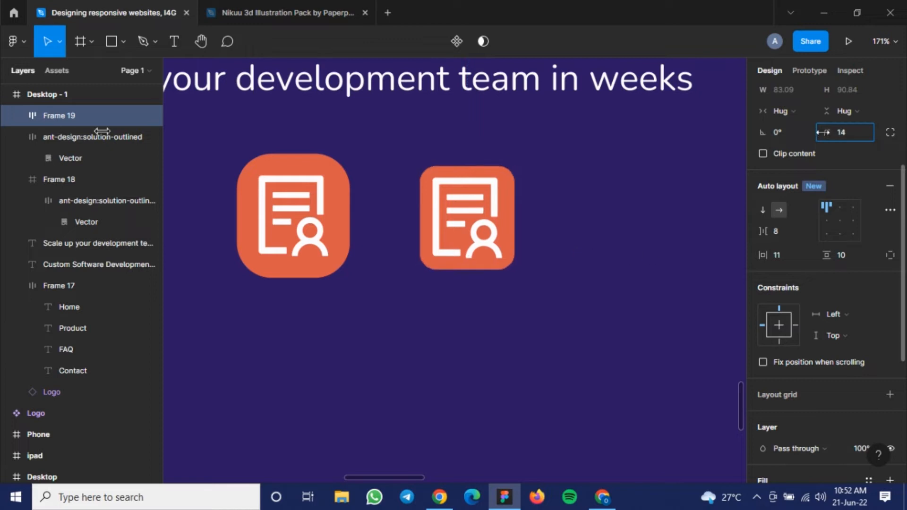
key(Return)
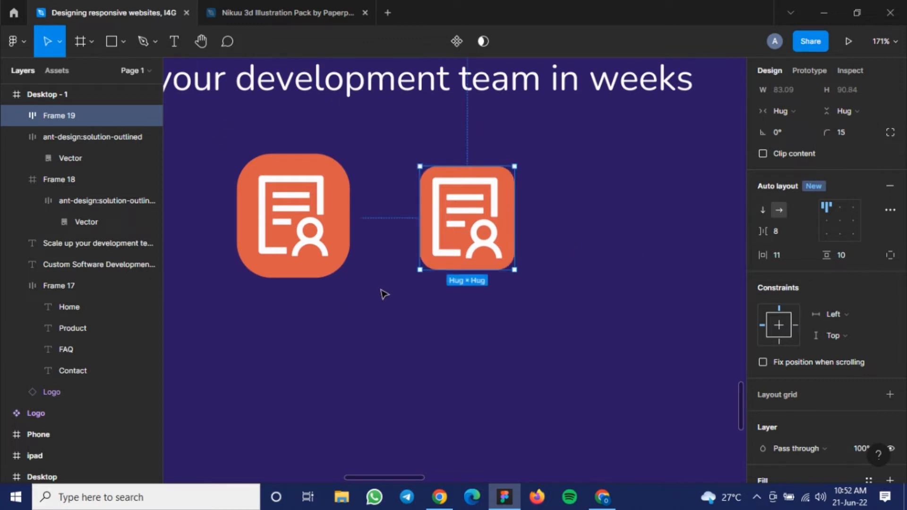
click(384, 295)
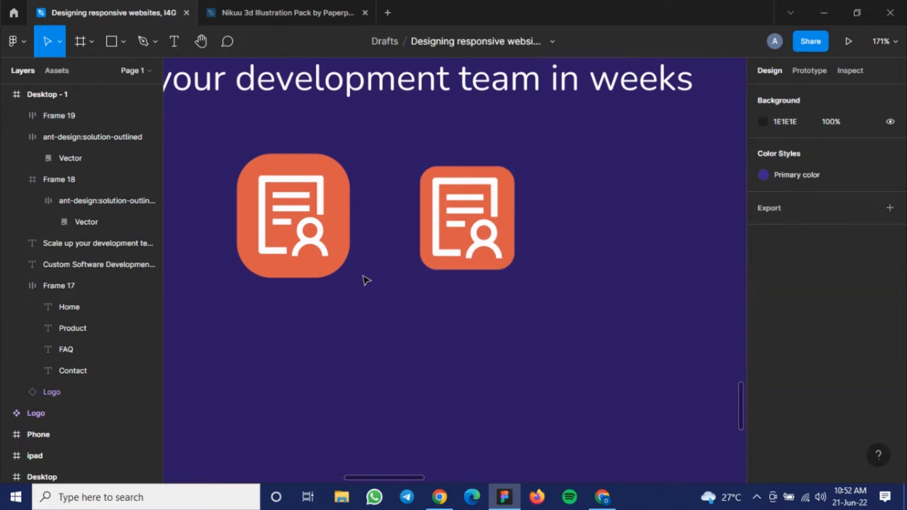
Delete the spare orange icon below the subheading and the old orange icon on the dark card.
click(295, 247)
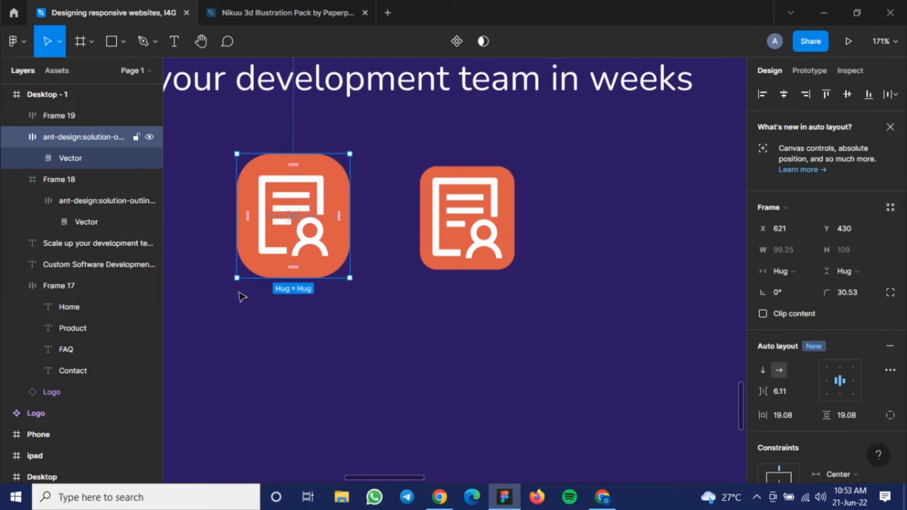
key(Delete)
ctrl+scroll(239, 296, down, 3)
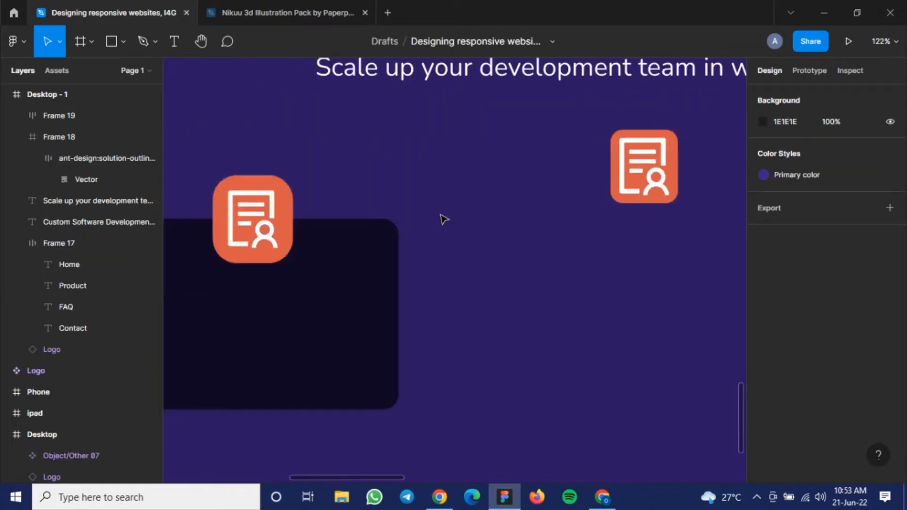
click(271, 207)
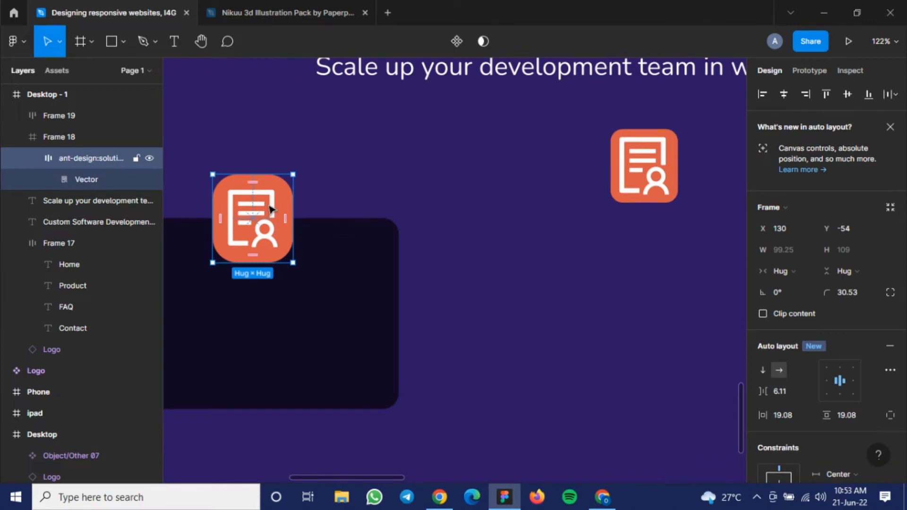
key(Delete)
Move the new orange icon into the dark card frame, straddling its top edge at about Y -45, and center it horizontally.
ctrl+scroll(280, 235, down, 2)
drag(298, 237, 363, 233)
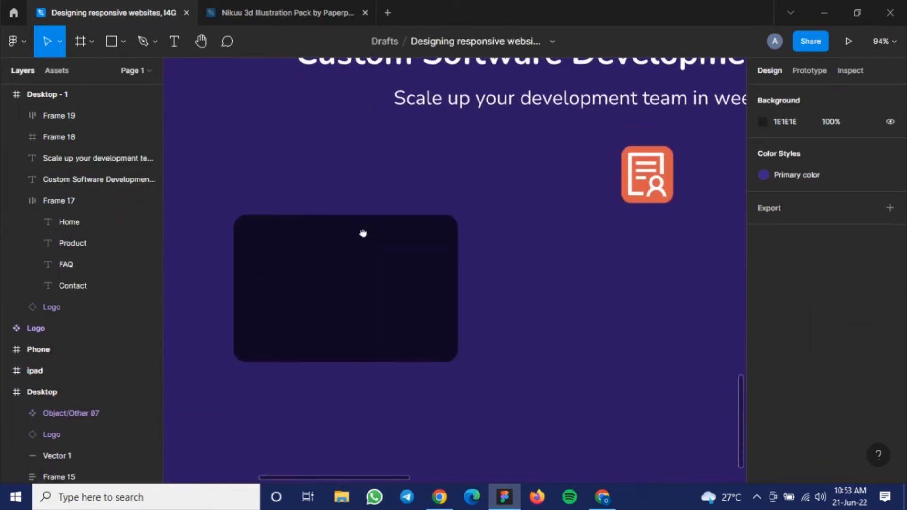
drag(651, 178, 352, 219)
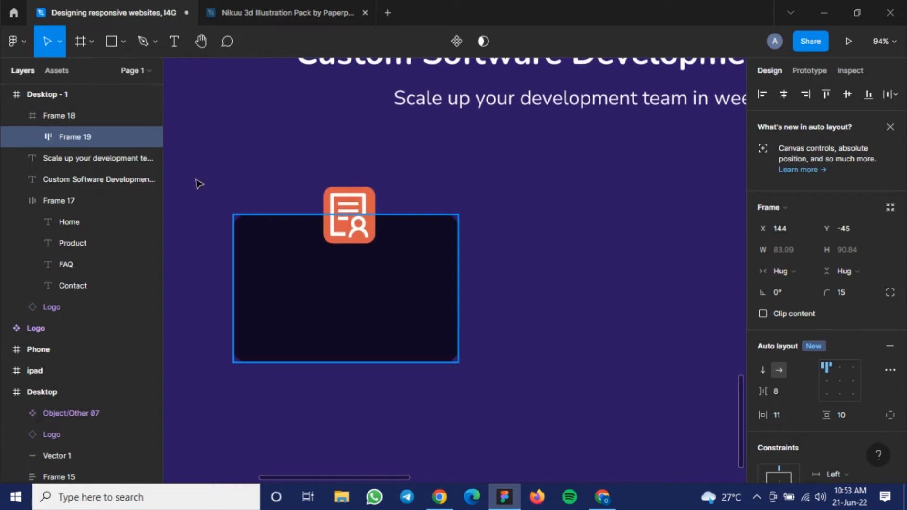
click(66, 115)
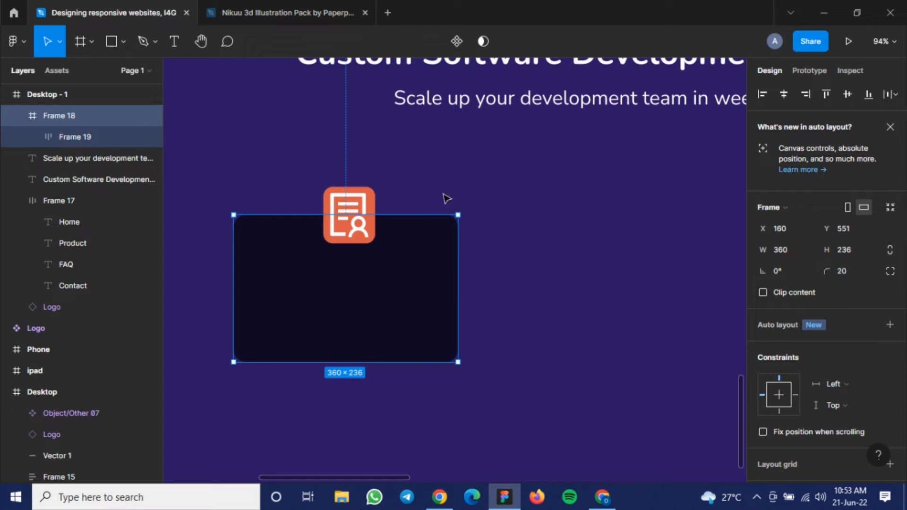
click(364, 198)
click(783, 96)
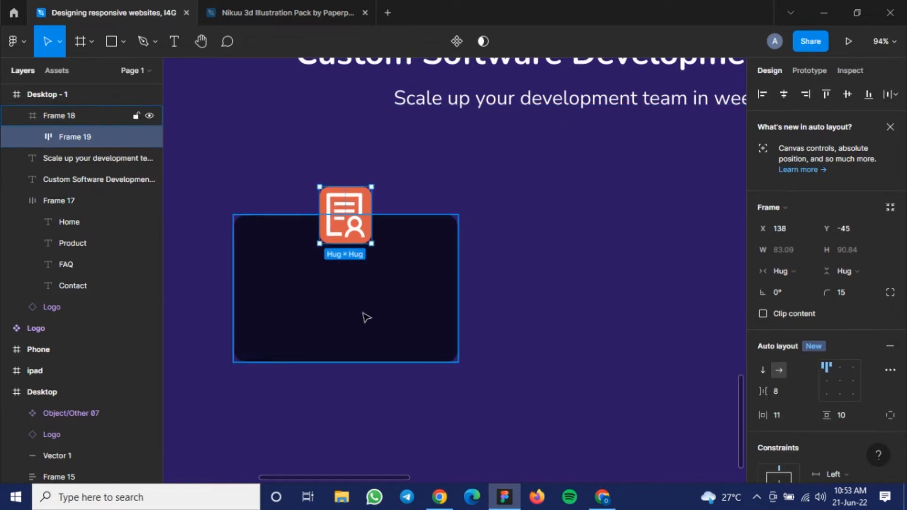
Copy the "Enterprise Solution" title and its description from the first card of the original Desktop frame.
scroll(366, 317, up, 10)
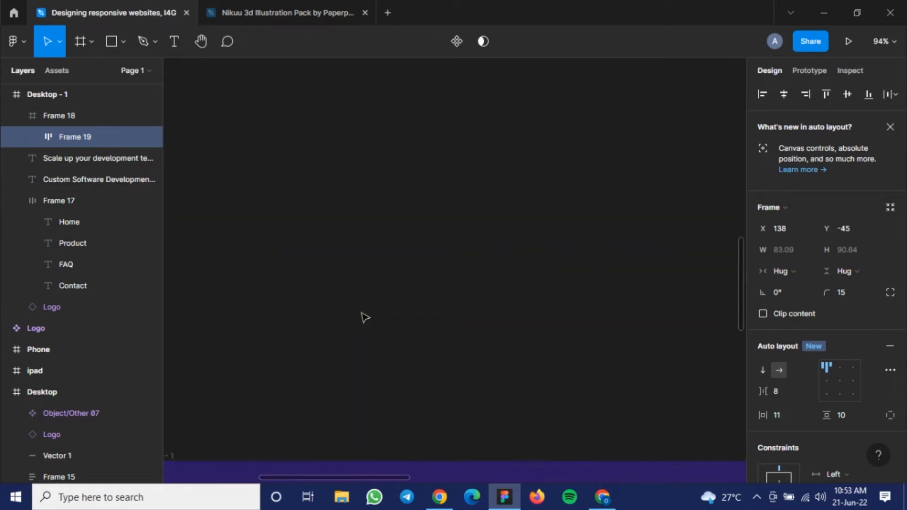
scroll(366, 318, up, 5)
scroll(363, 316, down, 6)
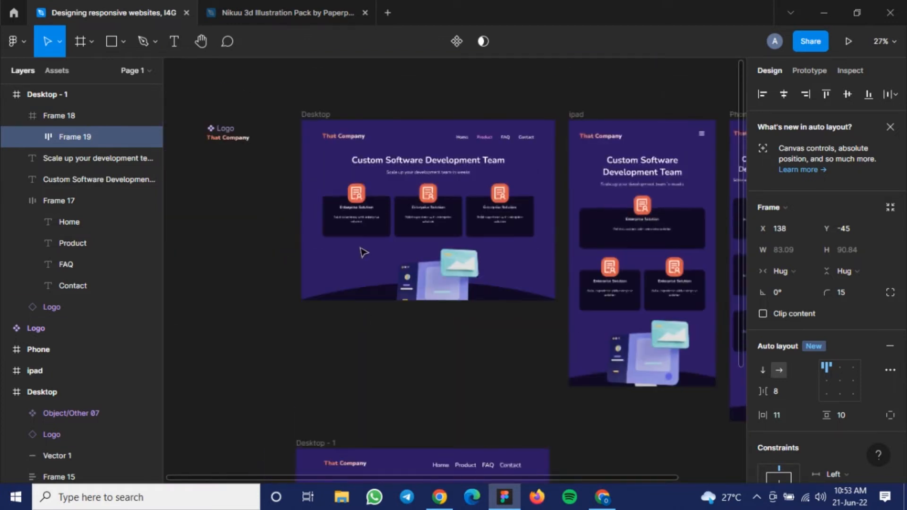
scroll(364, 252, up, 4)
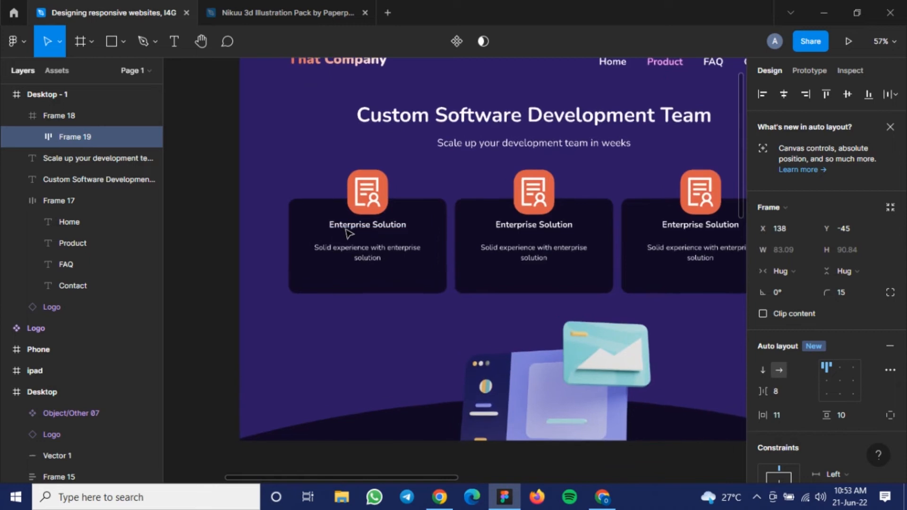
scroll(348, 233, up, 3)
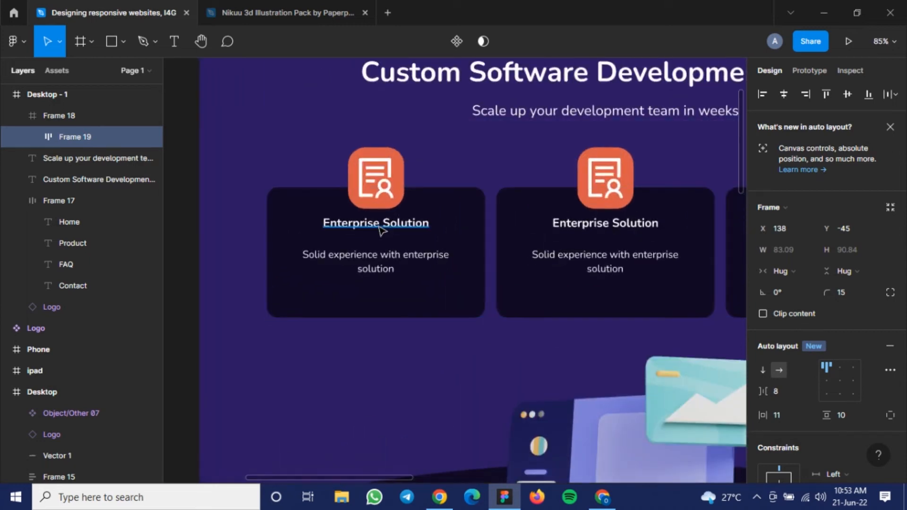
click(378, 264)
shift+click(377, 262)
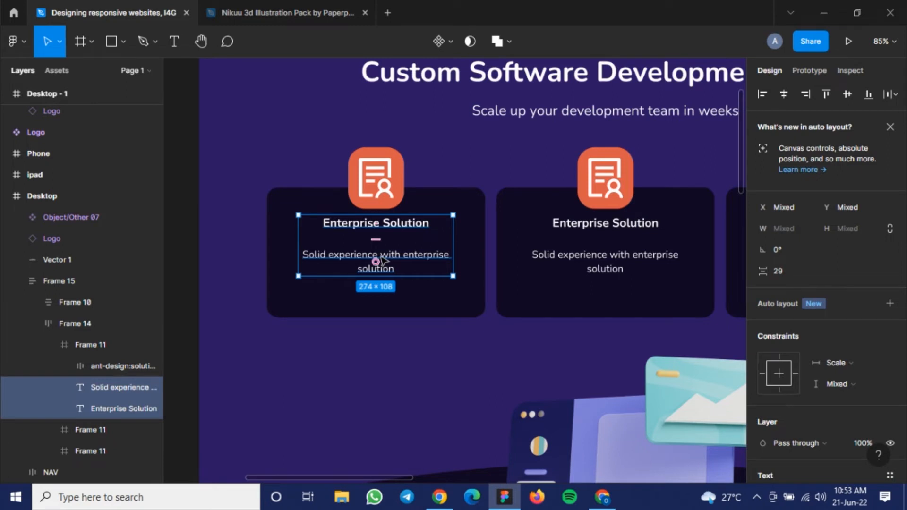
Paste the copied title and description into the dark card frame on Desktop - 1.
scroll(380, 260, down, 5)
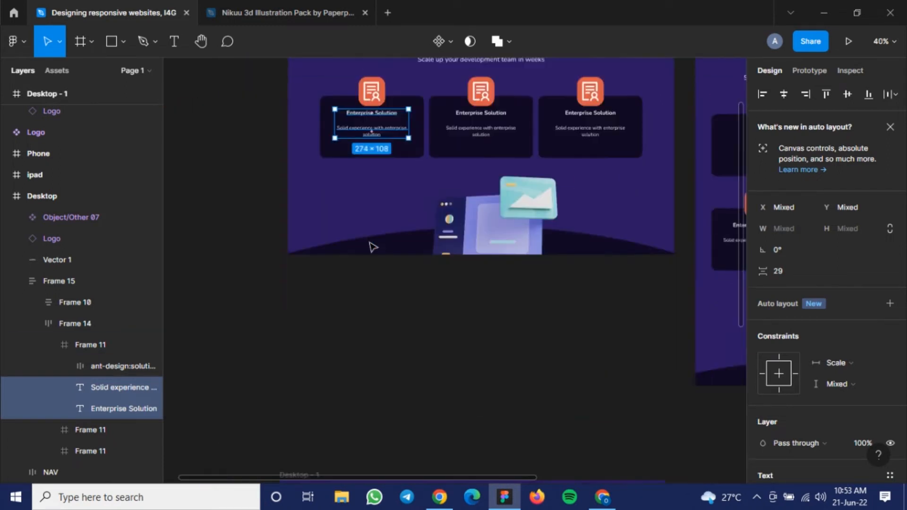
scroll(374, 246, down, 8)
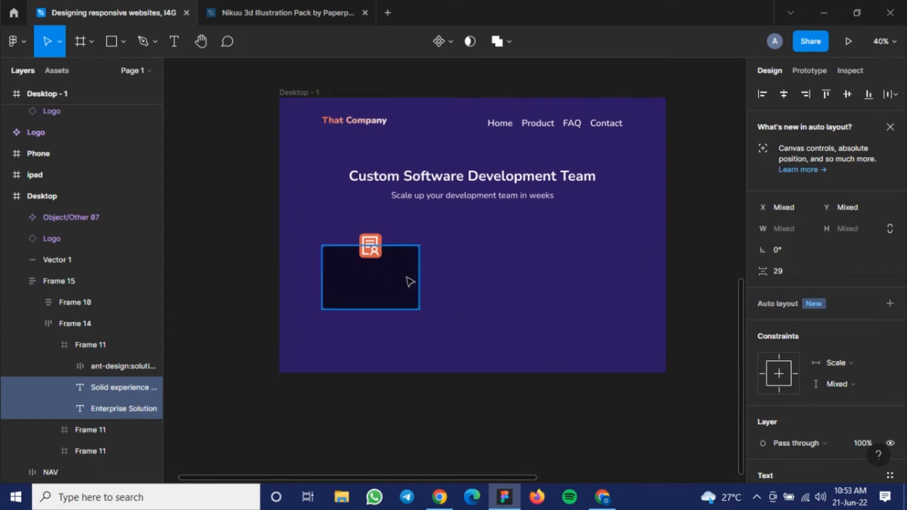
scroll(409, 281, down, 1)
scroll(339, 292, up, 3)
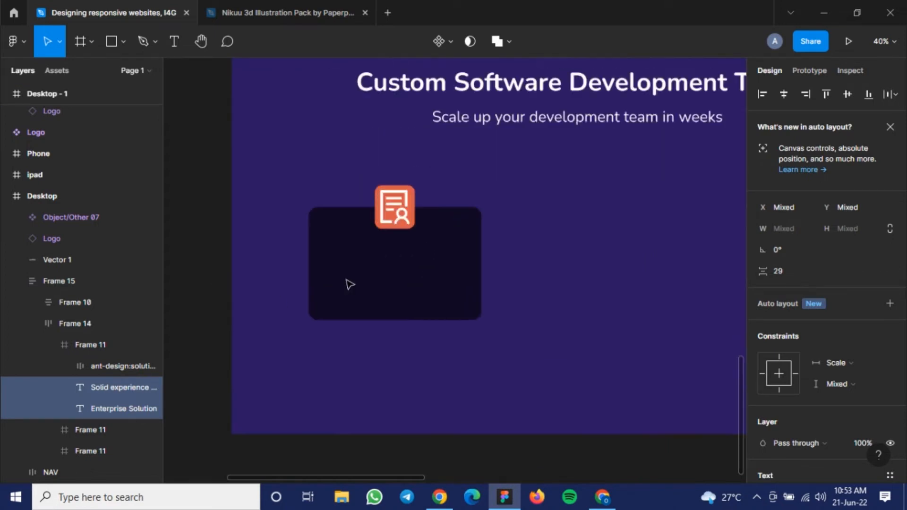
scroll(350, 283, up, 3)
click(446, 283)
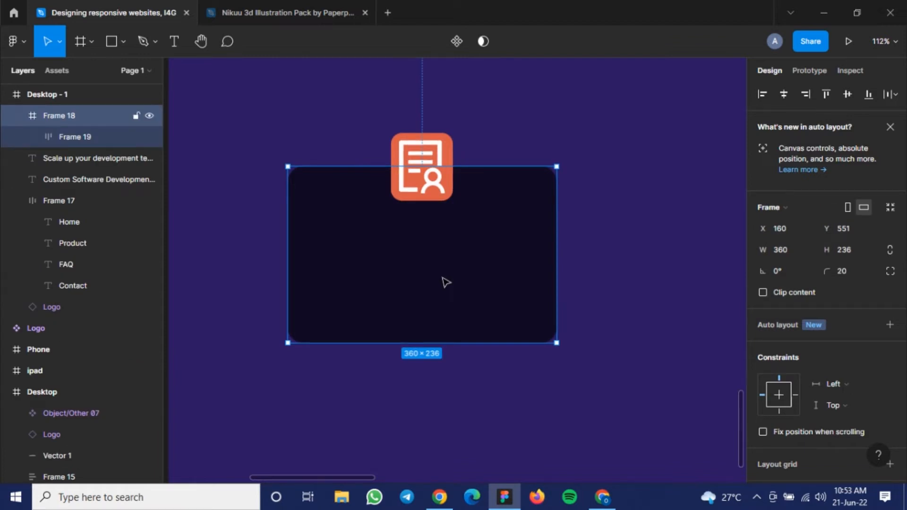
key(ctrl+v)
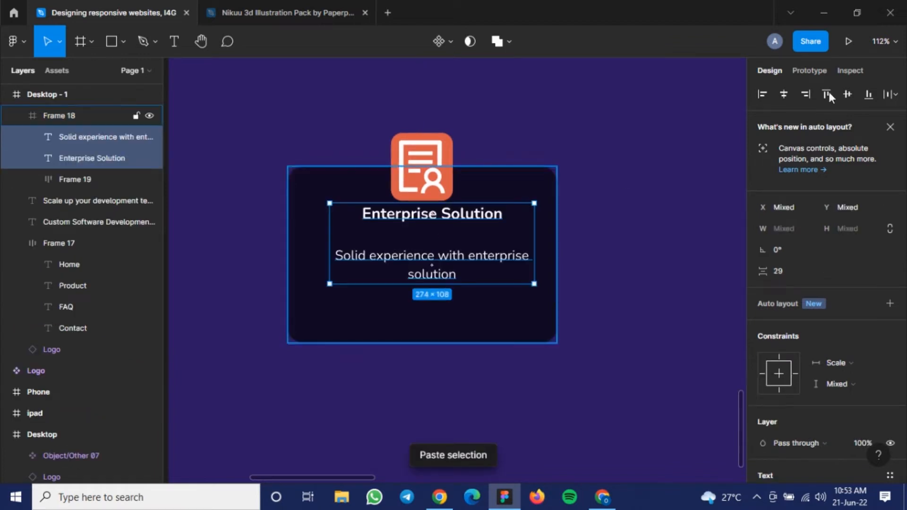
Center the description and title individually across the dark card, and move the "Enterprise Solution" title down to Y 60.
click(787, 93)
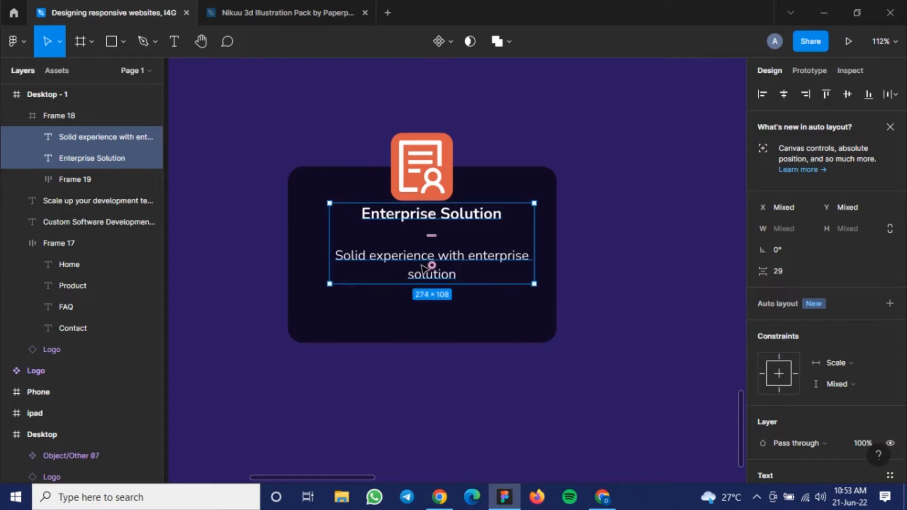
click(425, 269)
click(785, 94)
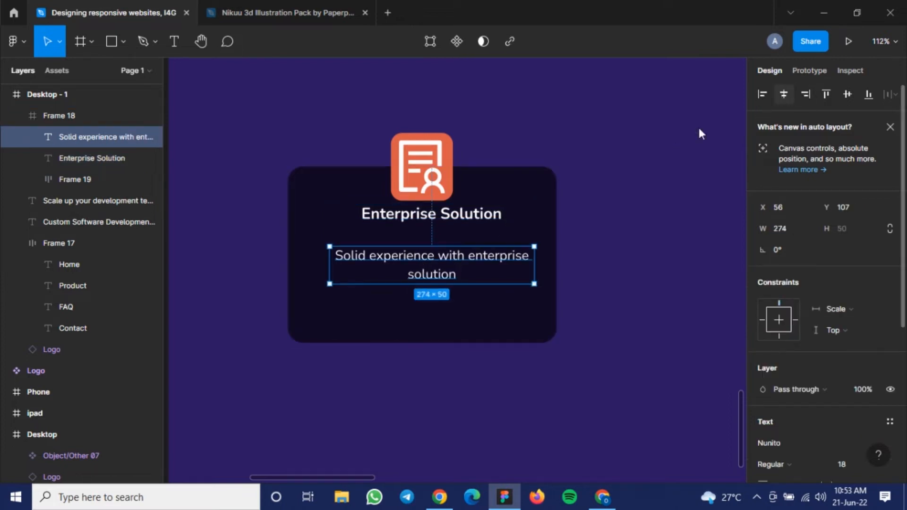
click(463, 217)
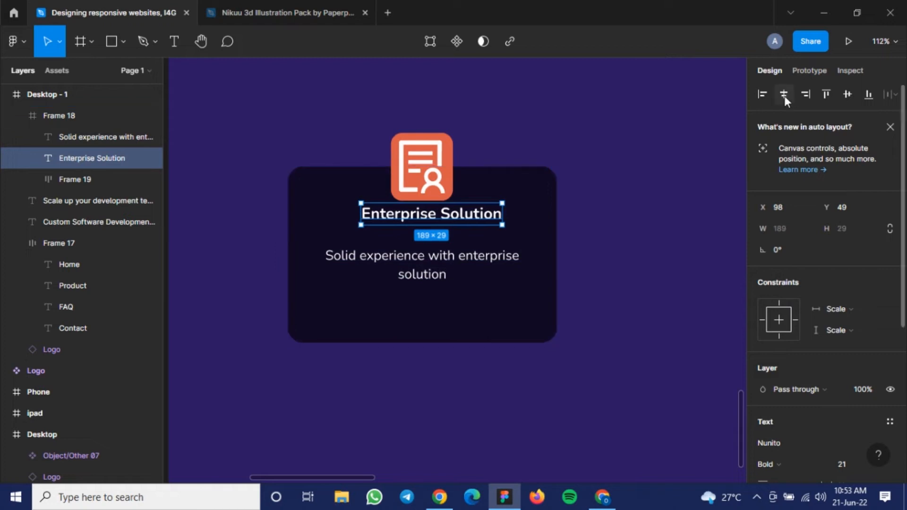
click(783, 93)
drag(426, 202, 426, 209)
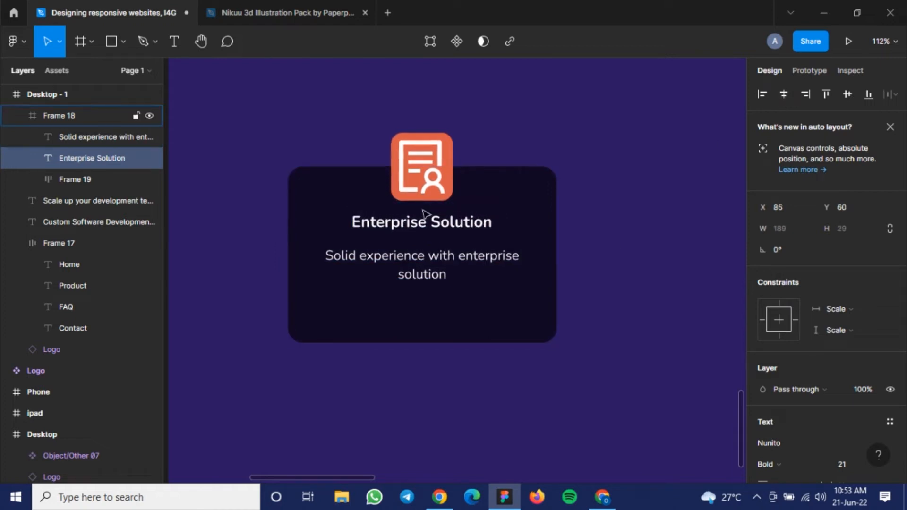
Show the 12-column layout grid on the Desktop - 1 frame.
scroll(634, 264, down, 3)
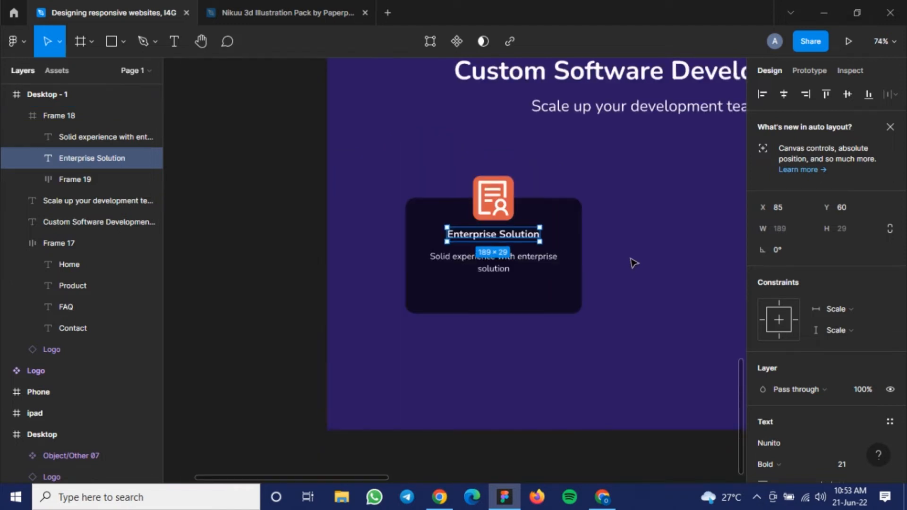
click(633, 256)
scroll(448, 262, right, 6)
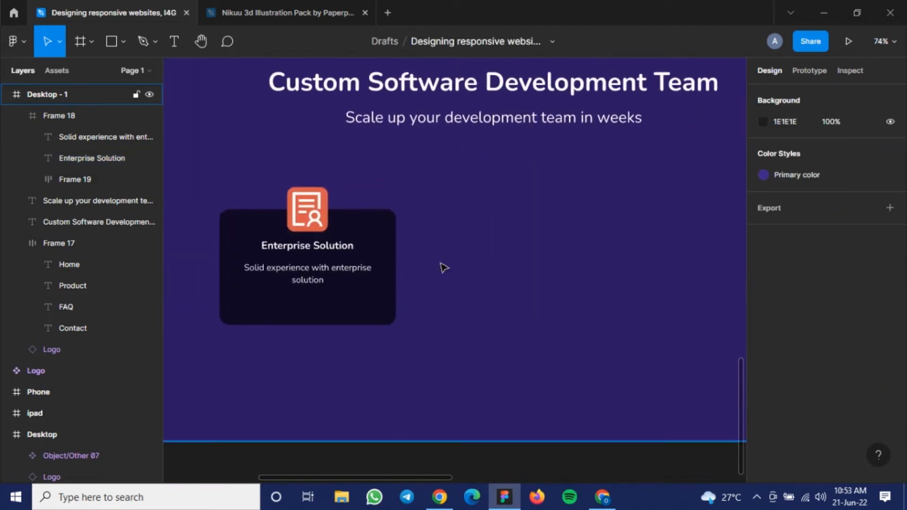
scroll(449, 257, down, 2)
scroll(444, 253, right, 3)
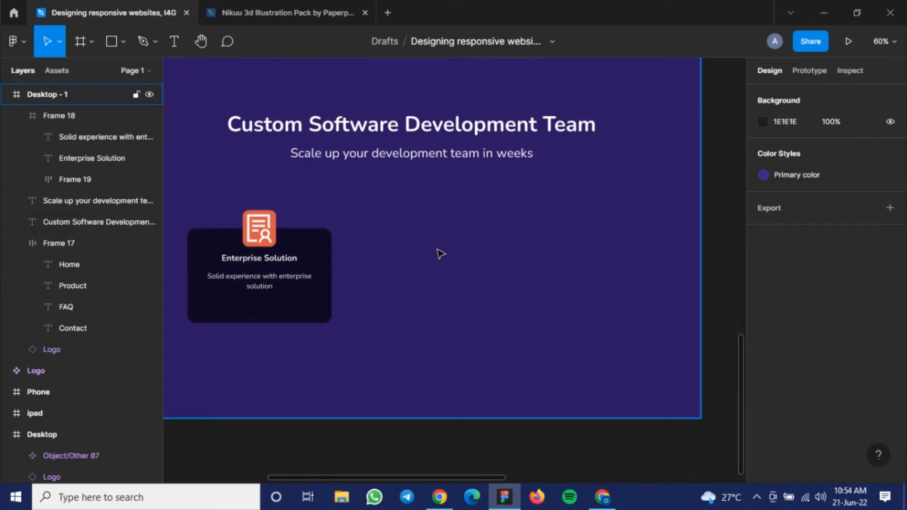
key(ctrl+shift+4)
key(ctrl+shift+4)
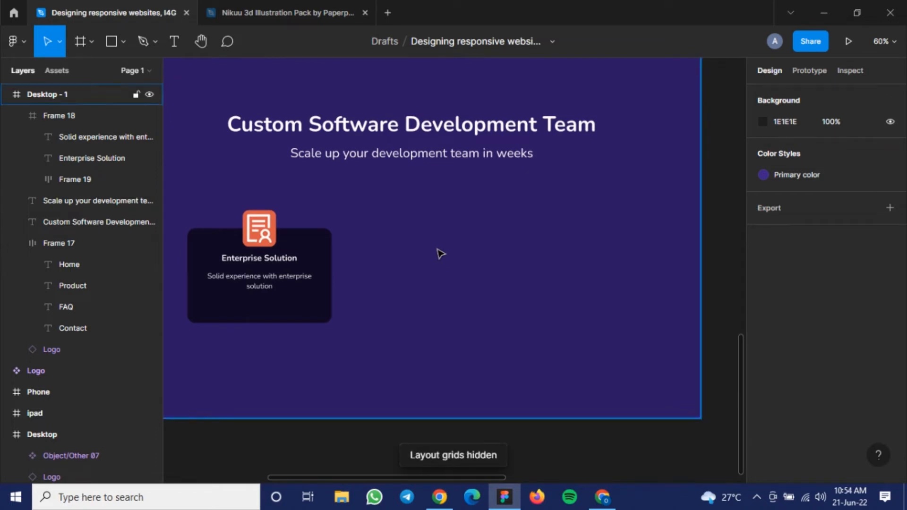
click(440, 255)
scroll(440, 255, down, 2)
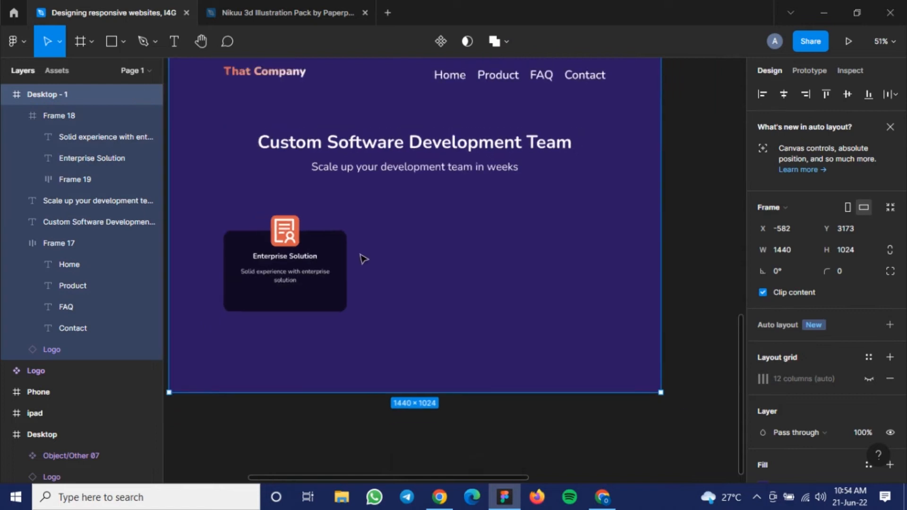
scroll(362, 258, up, 1)
drag(352, 290, 384, 272)
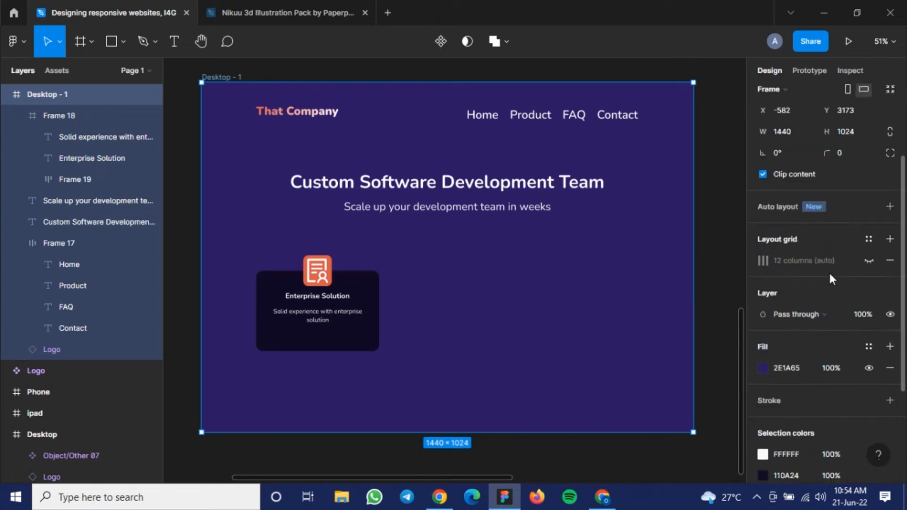
scroll(829, 271, down, 1)
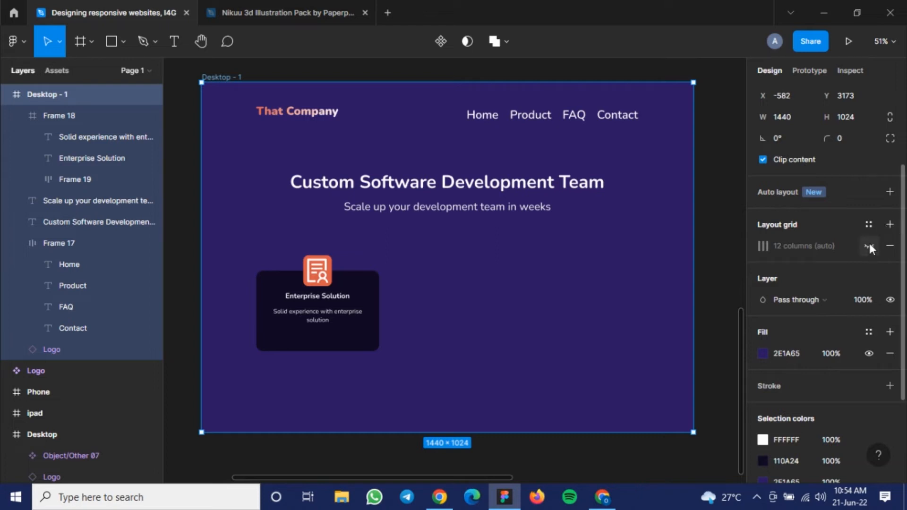
click(870, 246)
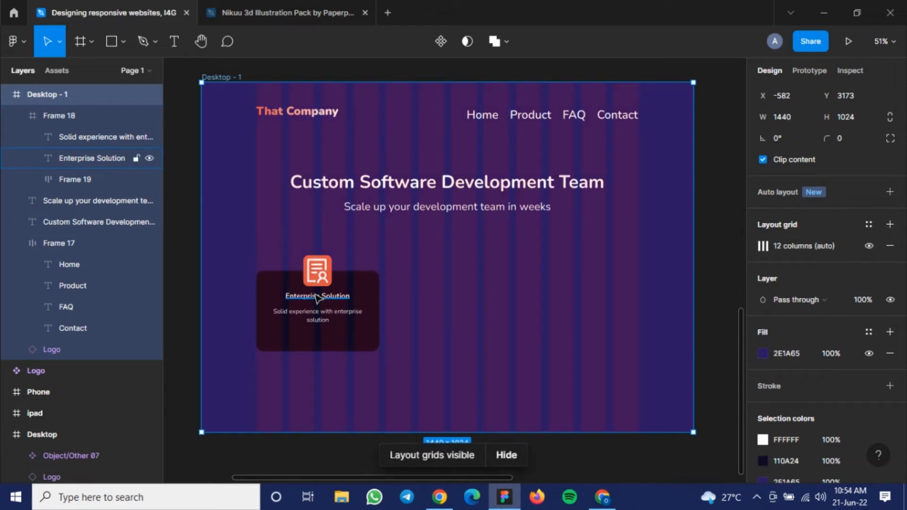
key(ctrl+d)
key(ctrl+d)
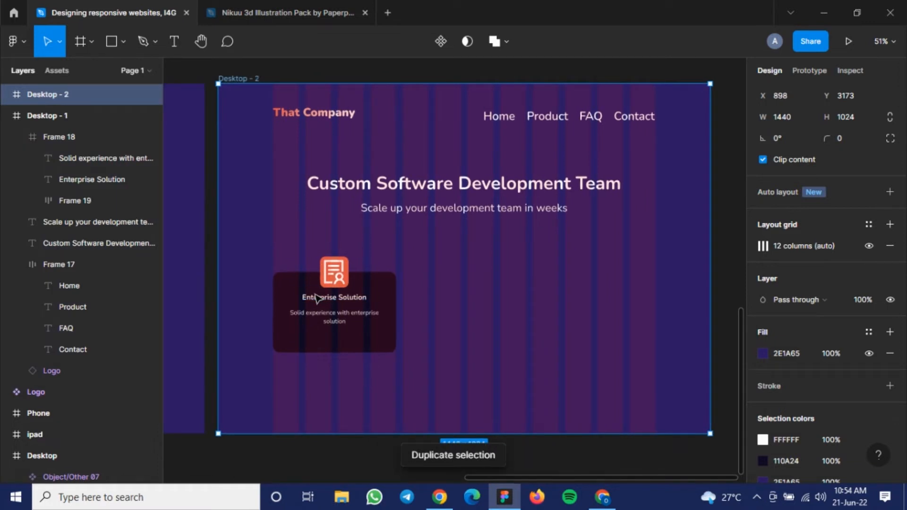
scroll(352, 268, down, 3)
scroll(352, 267, down, 1)
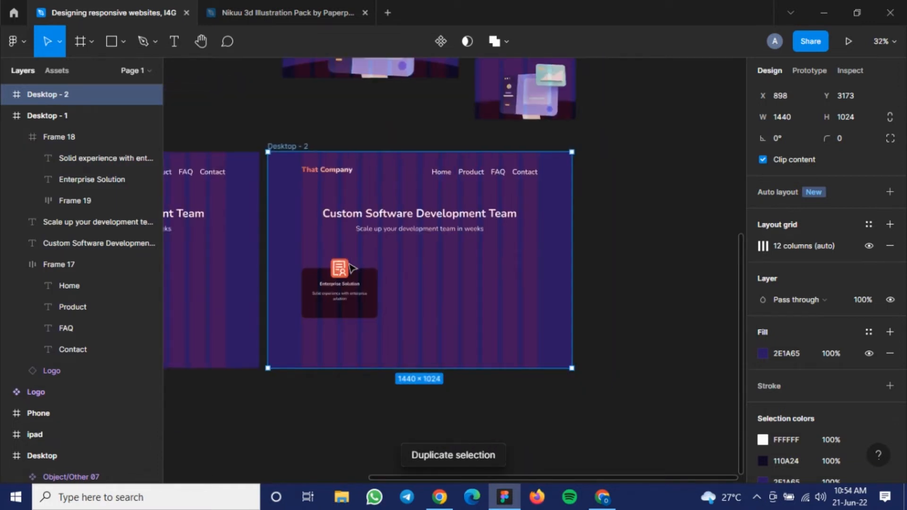
key(Delete)
Rename the dark card frame with the icon and text as "Feature card".
drag(406, 180, 657, 143)
scroll(352, 247, up, 4)
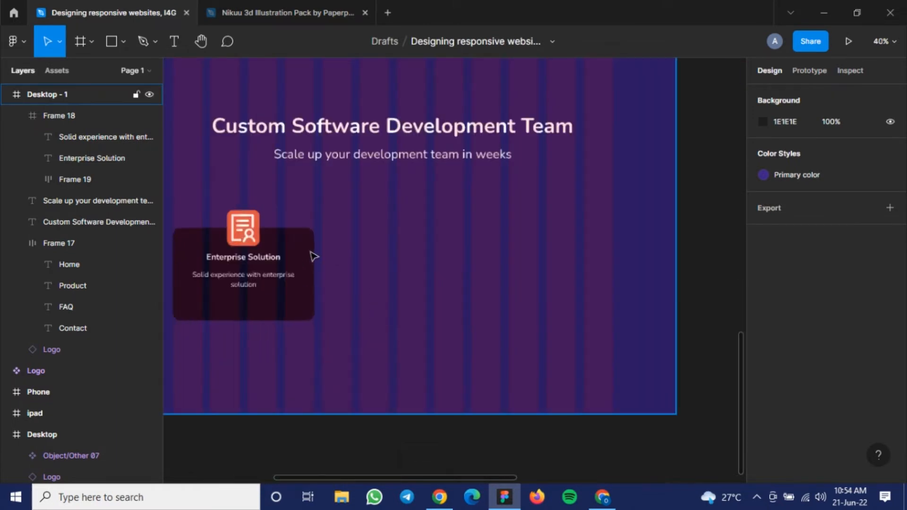
drag(308, 251, 334, 246)
click(334, 244)
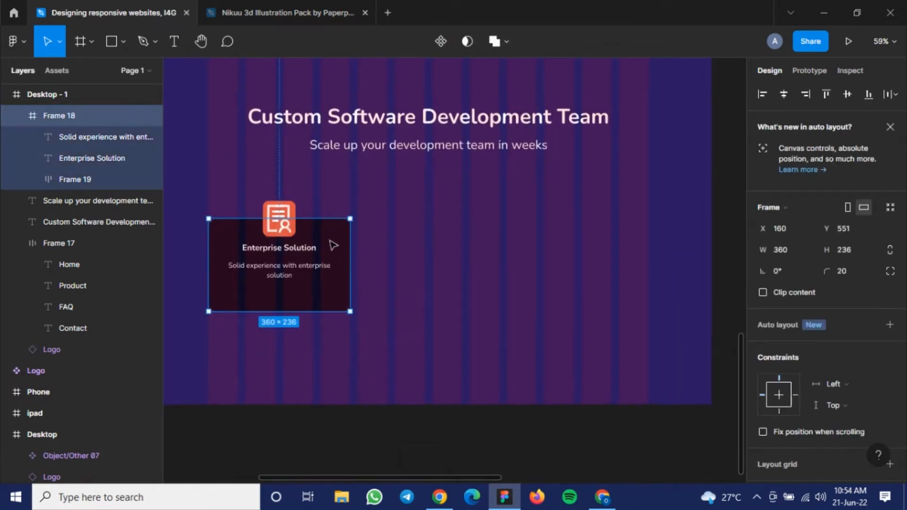
double_click(55, 117)
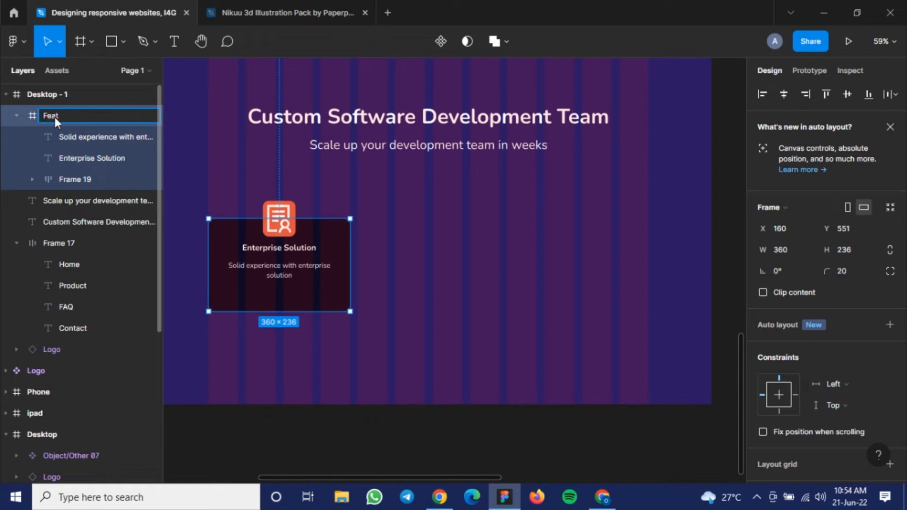
text(Feature card)
key(Return)
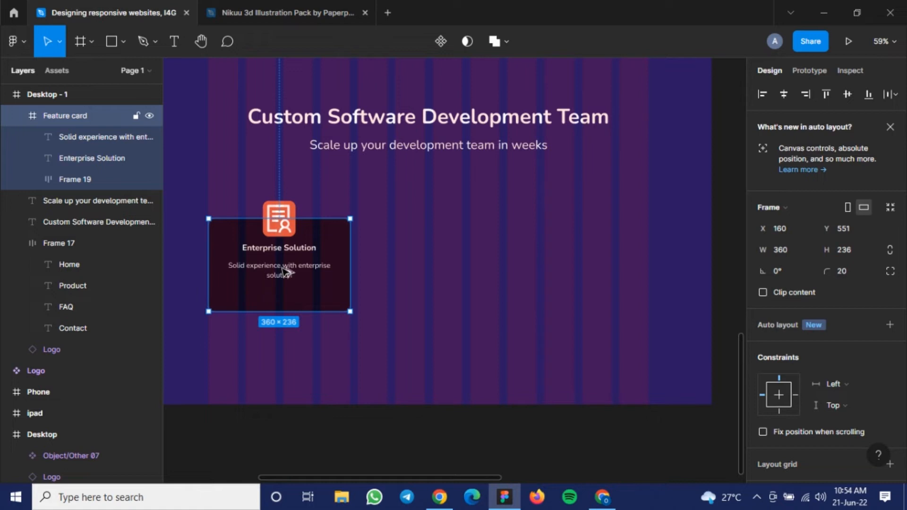
Duplicate the feature card twice in a row with 20 px gaps, placing the copies at X 540 and X 920, and deselect.
drag(285, 271, 435, 272)
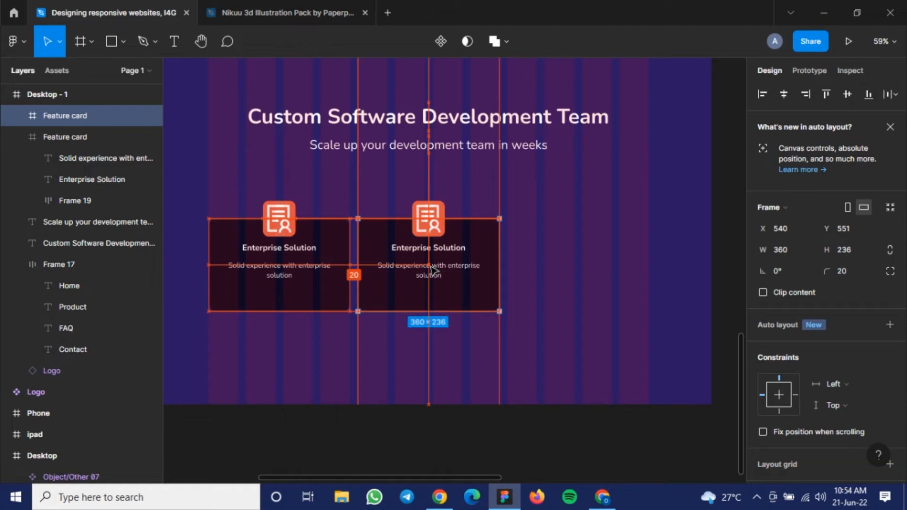
key(ctrl+d)
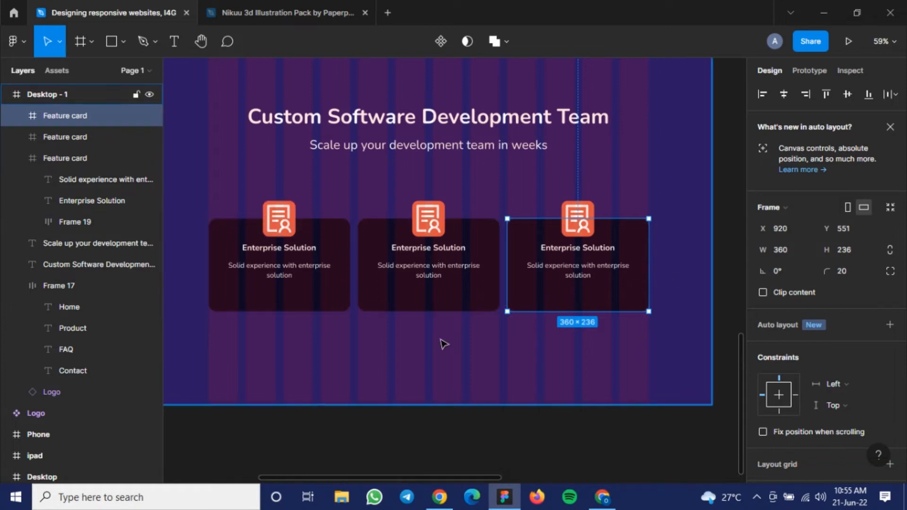
scroll(399, 326, down, 2)
drag(403, 330, 428, 352)
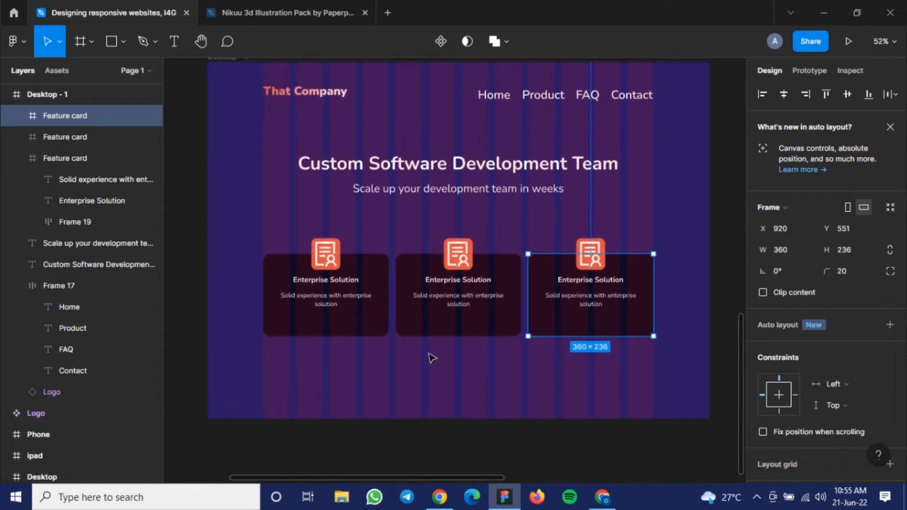
click(433, 359)
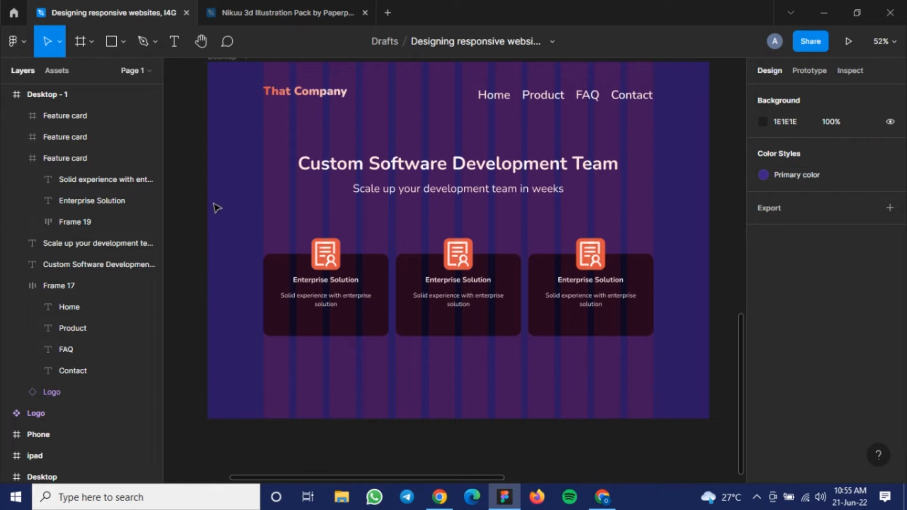
Select all three feature cards and move them up together to Y 471.
drag(608, 275, 676, 306)
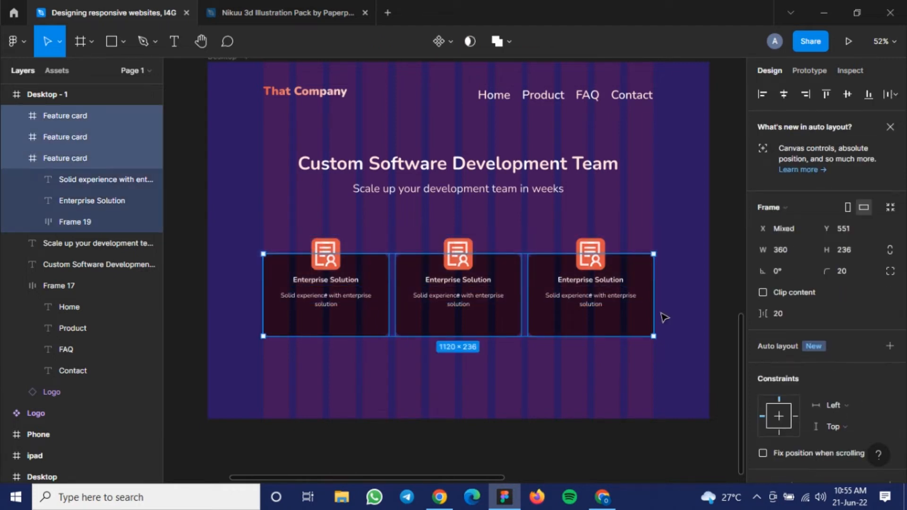
key(shift+Up)
key(shift+Up)
key(shift+Up)
key(shift+Up)
key(shift+Up)
key(shift+Up)
key(shift+Up)
key(shift+Up)
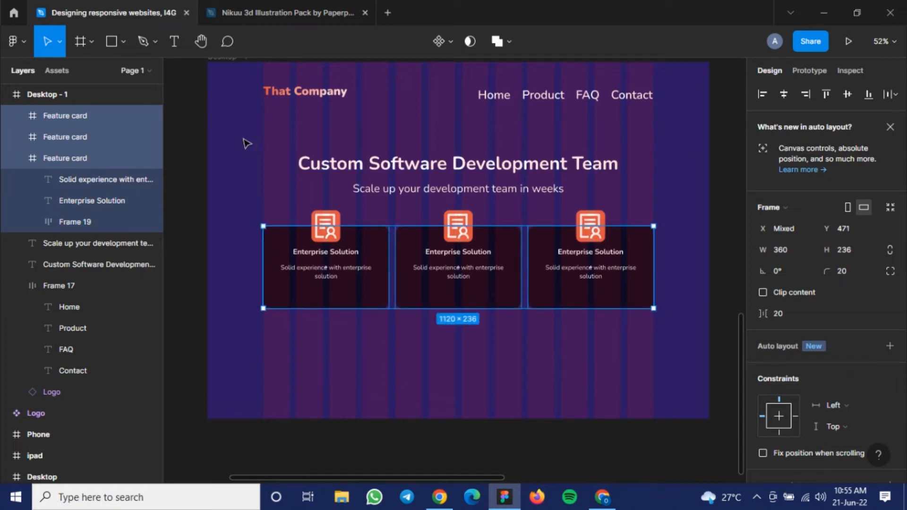
Select the "Custom Software Development Team" heading and its subheading and move both up together, closer to the navigation links.
click(558, 197)
drag(562, 198, 563, 209)
key(shift+Up)
key(shift+Up)
key(shift+Up)
key(shift+Up)
key(shift+Up)
key(shift+Up)
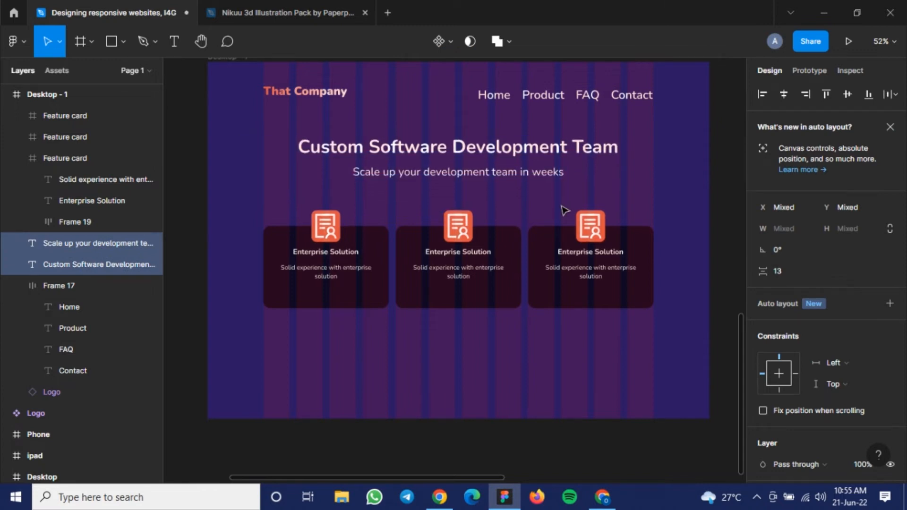
Copy the dark curved shape at the bottom of the original Desktop frame into the Desktop - 1 frame.
scroll(564, 209, down, 10)
scroll(564, 210, down, 3)
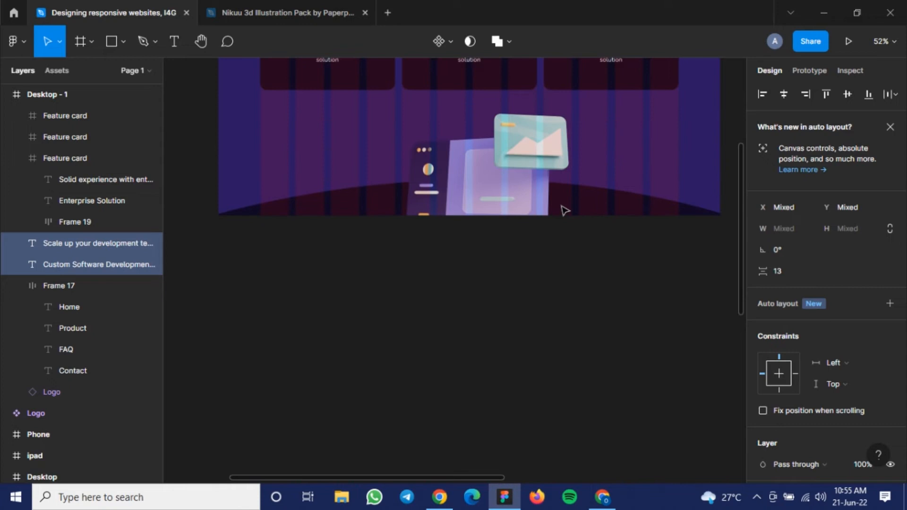
click(484, 184)
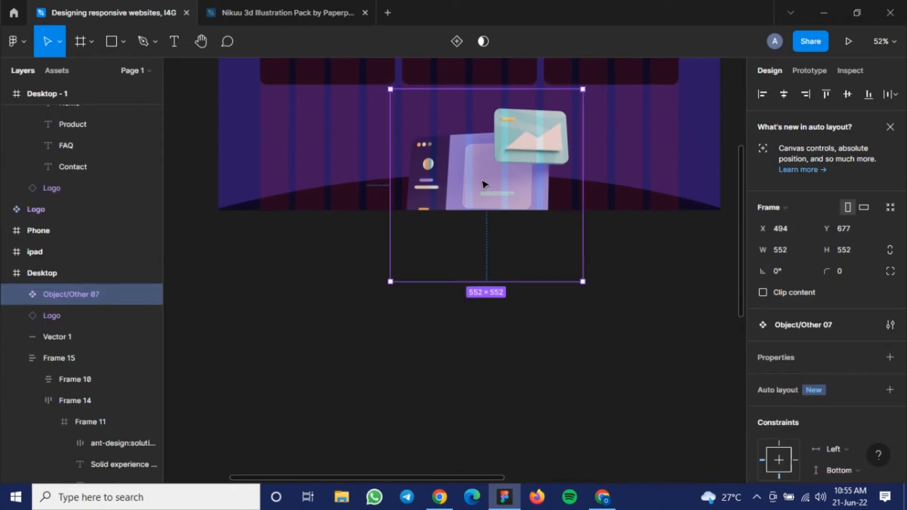
click(628, 211)
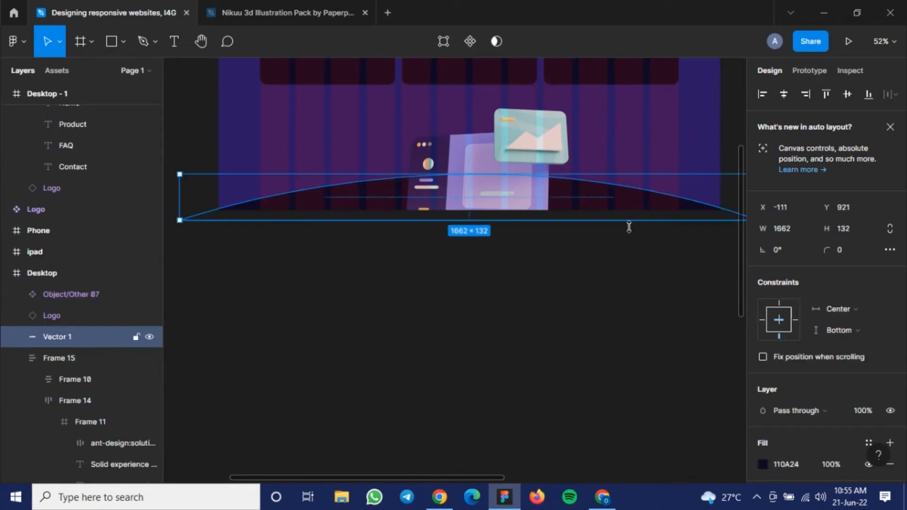
drag(624, 205, 520, 384)
scroll(504, 375, down, 3)
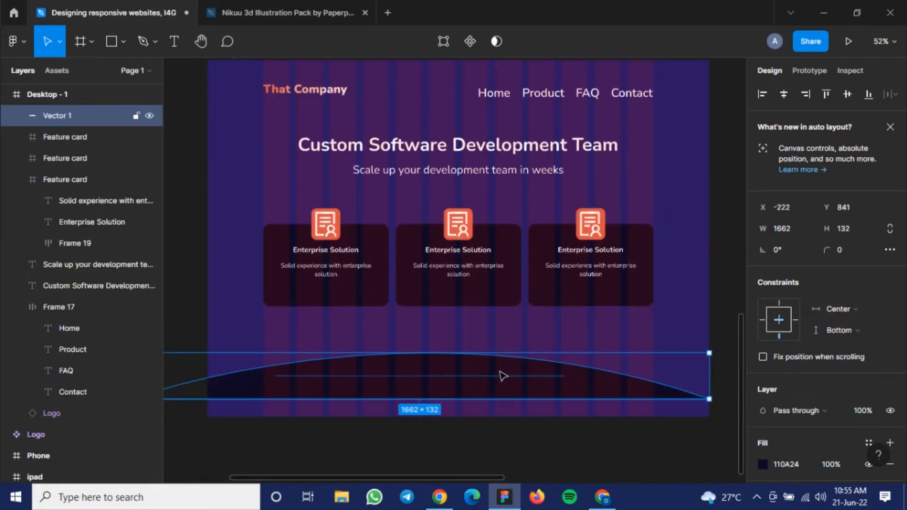
Move the copied curve down to the bottom edge of Desktop - 1 at Y 892 and centre it horizontally.
scroll(487, 362, down, 2)
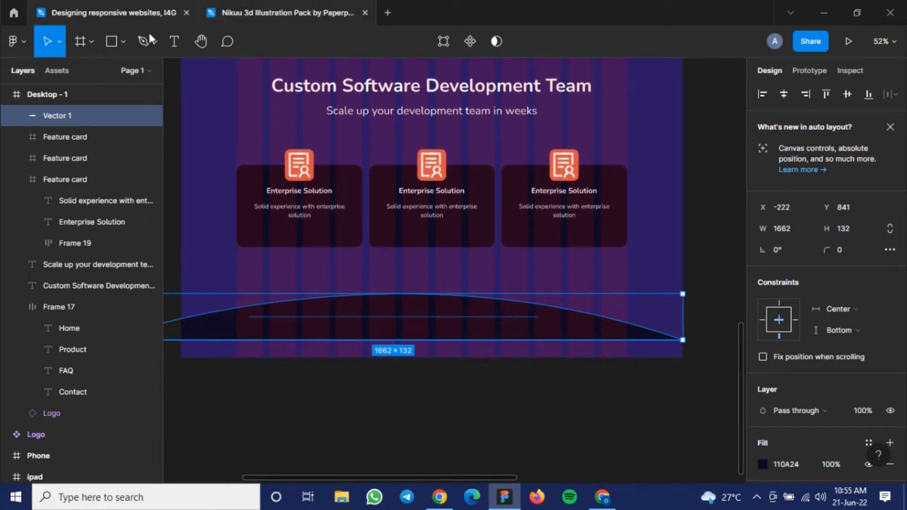
drag(466, 300, 427, 335)
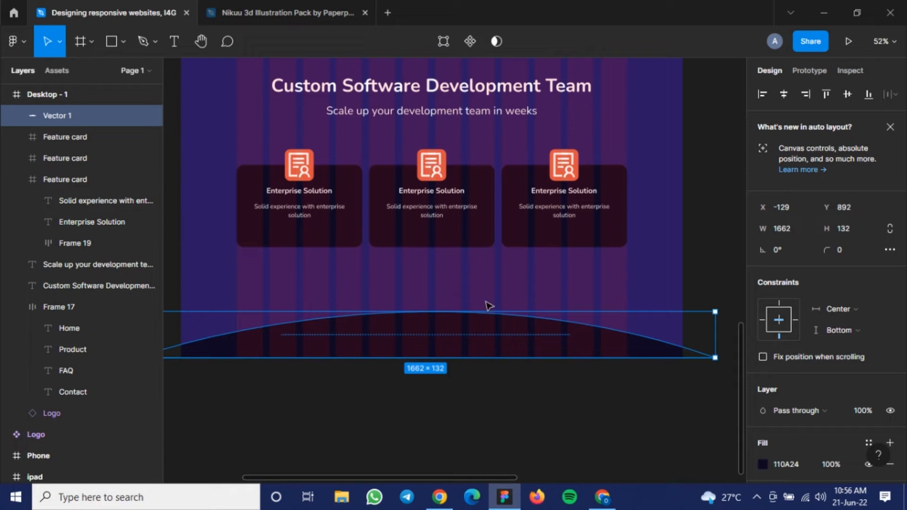
click(782, 94)
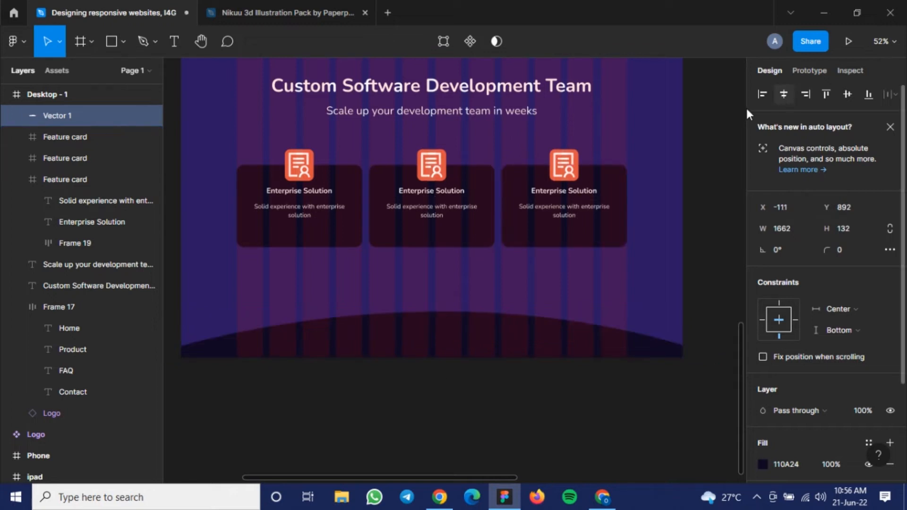
Copy the Object/Other 07 illustration from the original Desktop frame into Desktop - 1, placing it over the curve at about X 453, Y 628.
scroll(332, 261, up, 1)
scroll(332, 261, up, 8)
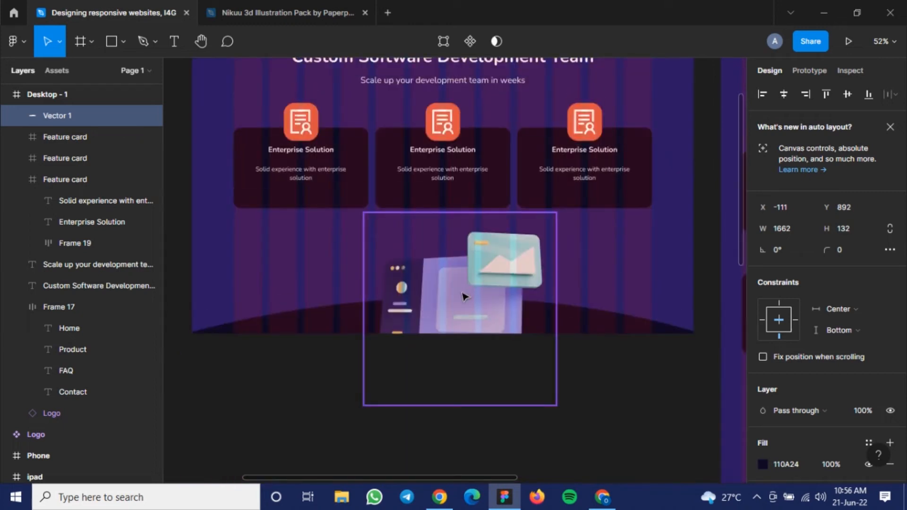
click(463, 296)
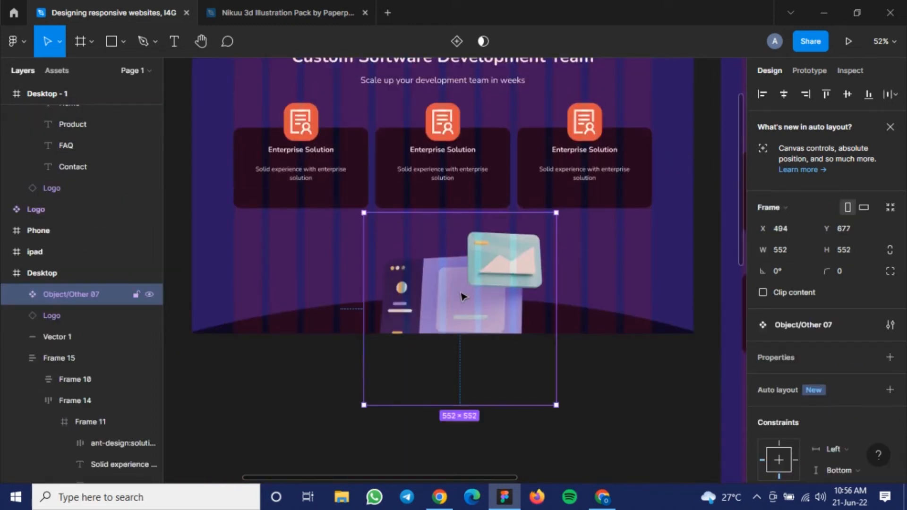
drag(459, 294, 440, 275)
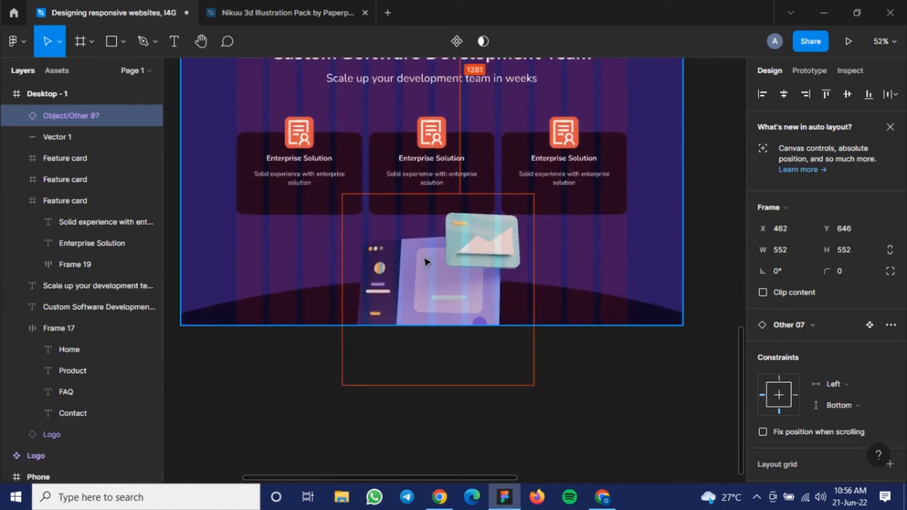
Examine the character and object illustrations on the Components page of the Nikuu 3d Illustration Pack file.
click(259, 10)
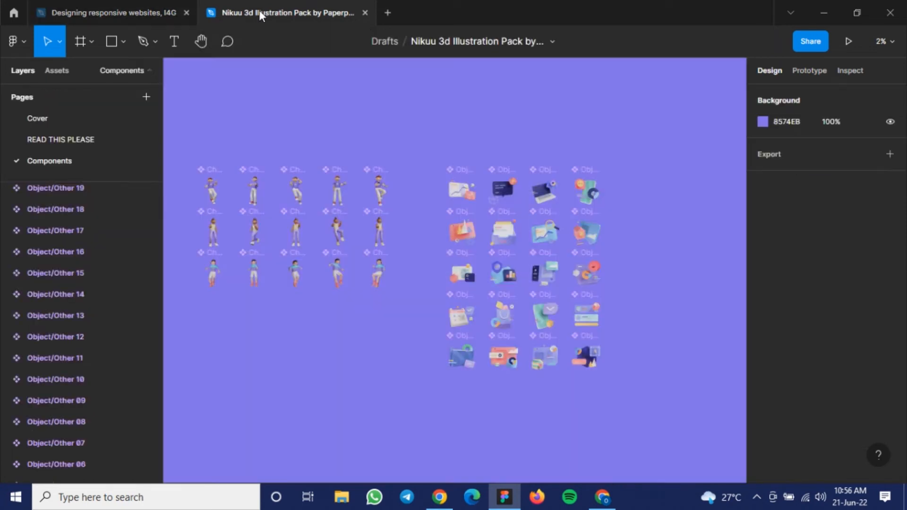
key(shift+g)
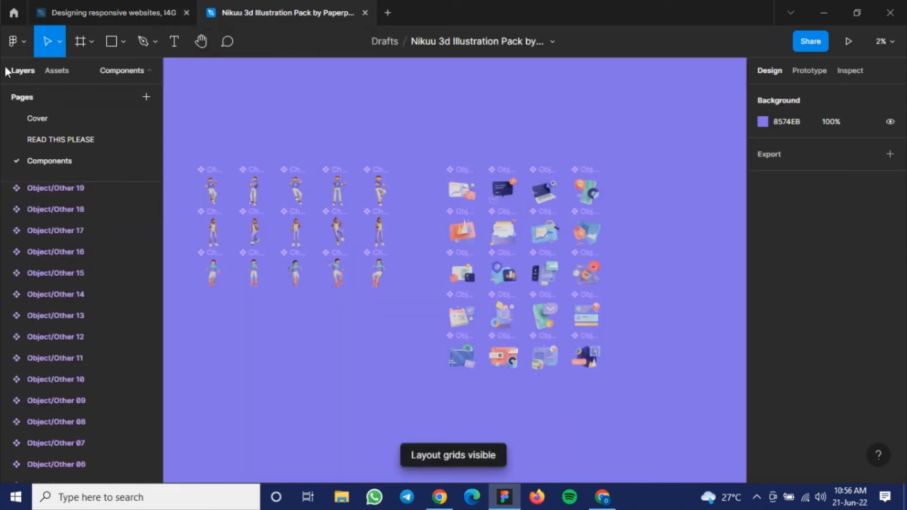
click(13, 18)
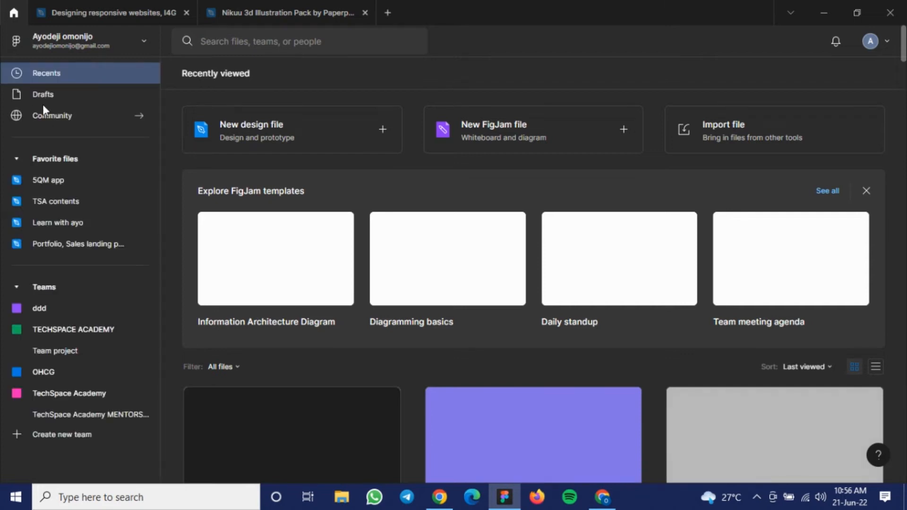
click(103, 21)
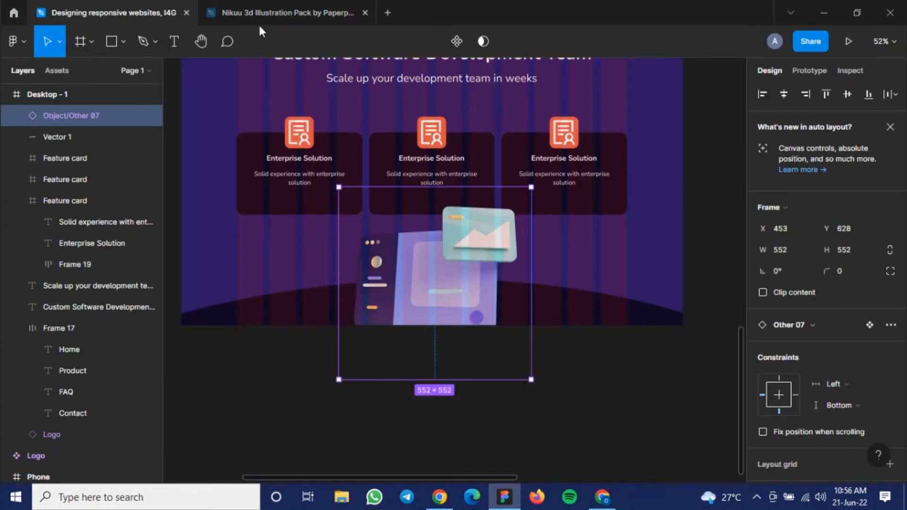
click(267, 15)
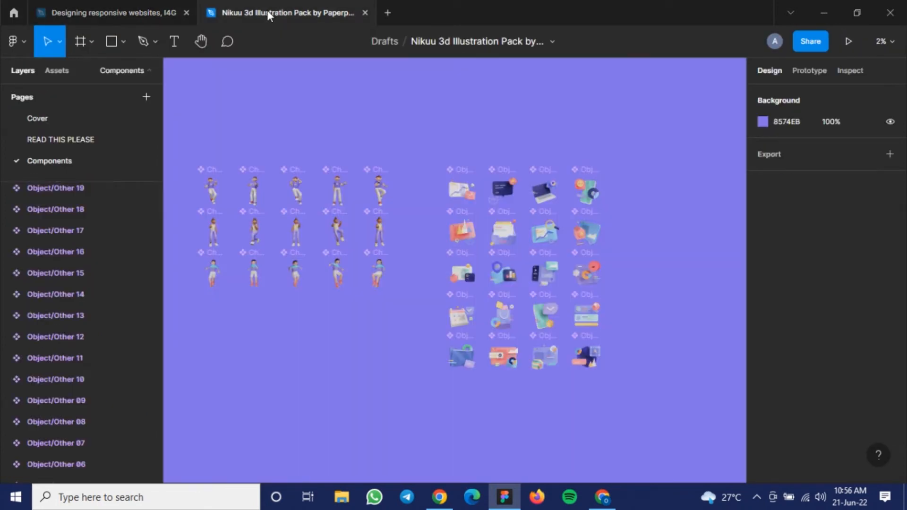
scroll(234, 234, up, 2)
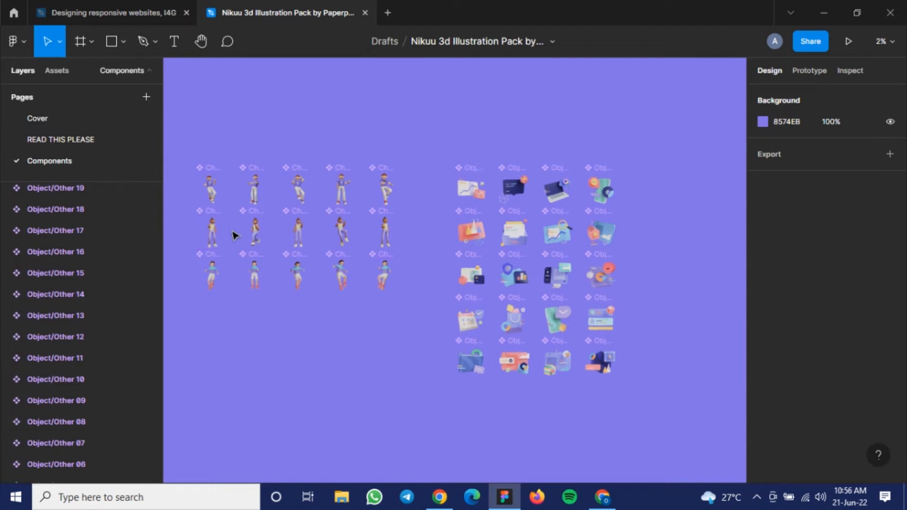
drag(579, 247, 298, 222)
scroll(439, 228, down, 2)
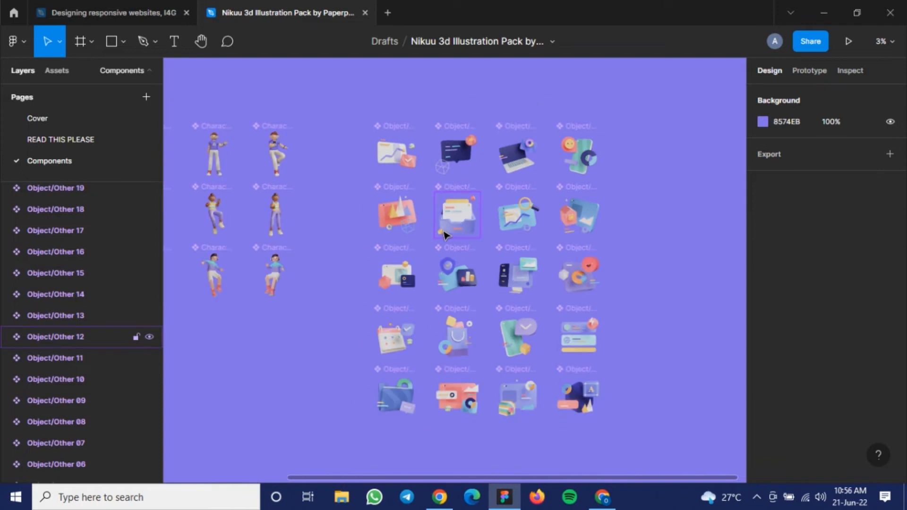
Return to the responsive websites design file and activate the Scale tool for the selected Object/Other 07 illustration.
click(112, 11)
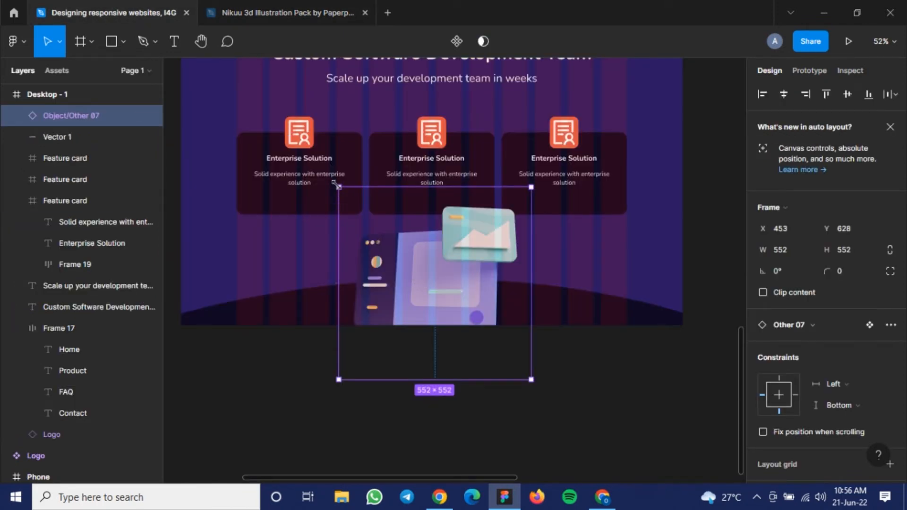
key(k)
click(60, 45)
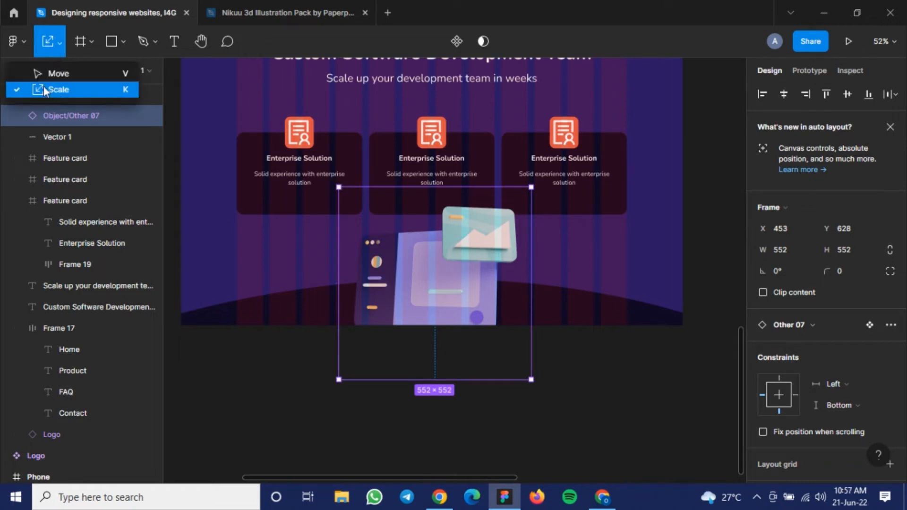
Scale the 3D illustration down to about 473 × 473 and shift it slightly left to about X 513 below the feature cards.
click(39, 89)
drag(344, 190, 367, 215)
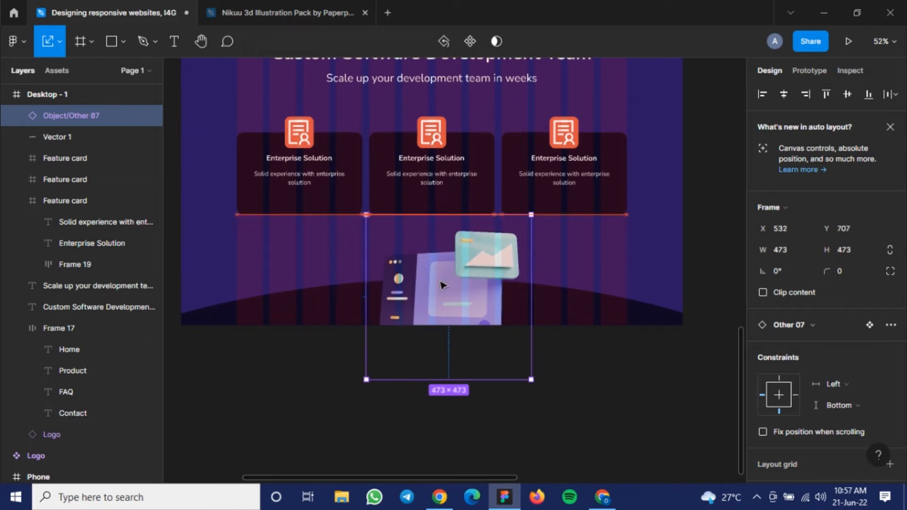
drag(435, 285, 428, 285)
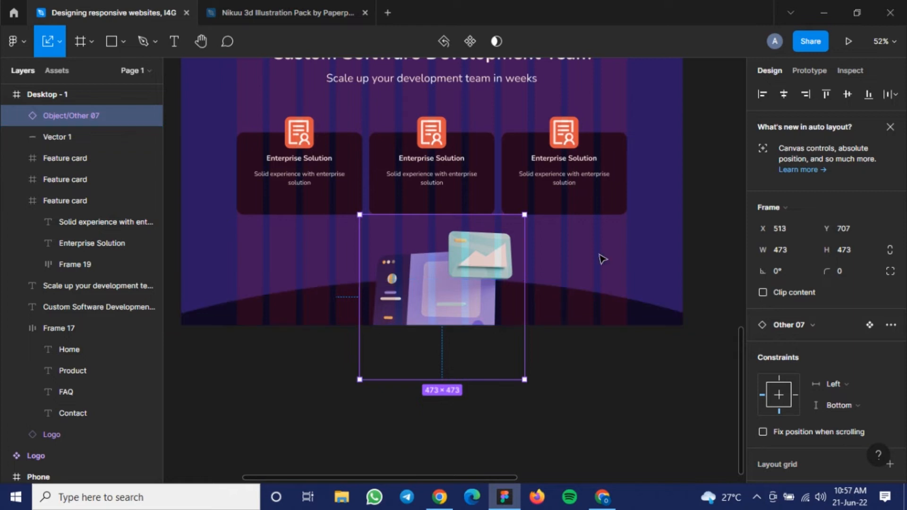
Hide the layout grids and review the whole desktop page design without a selection.
key(ctrl+shift+4)
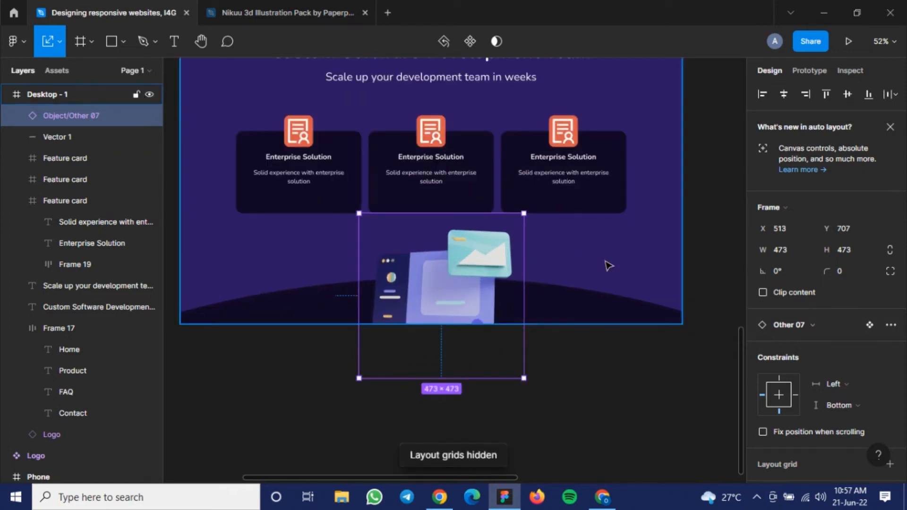
ctrl+scroll(609, 266, down, 3)
scroll(609, 265, up, 2)
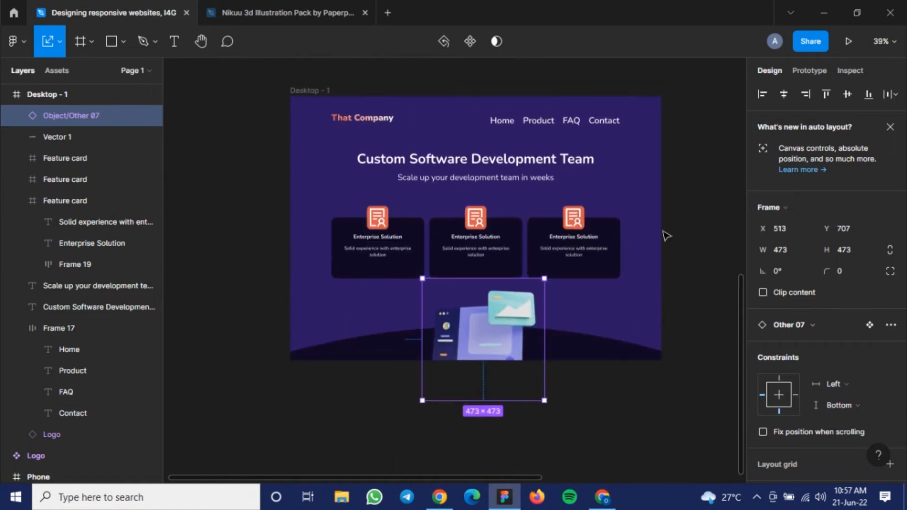
click(649, 208)
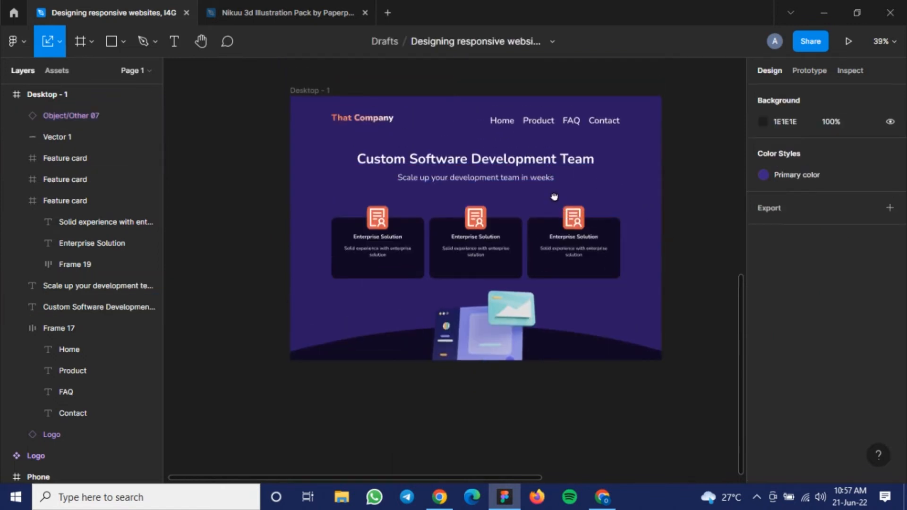
ctrl+scroll(555, 196, up, 2)
ctrl+scroll(490, 151, up, 1)
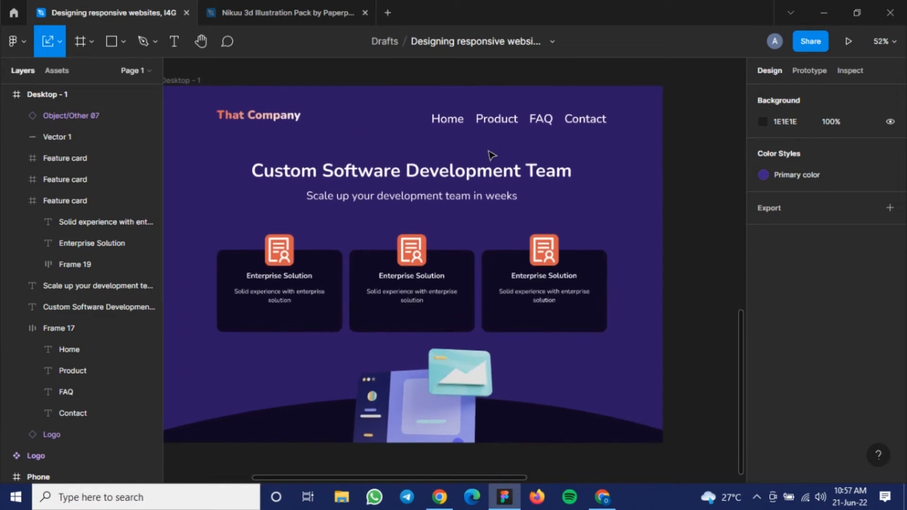
Recolour the Product navigation link with the orange DC5A4A sampled from the third feature card's icon.
click(494, 122)
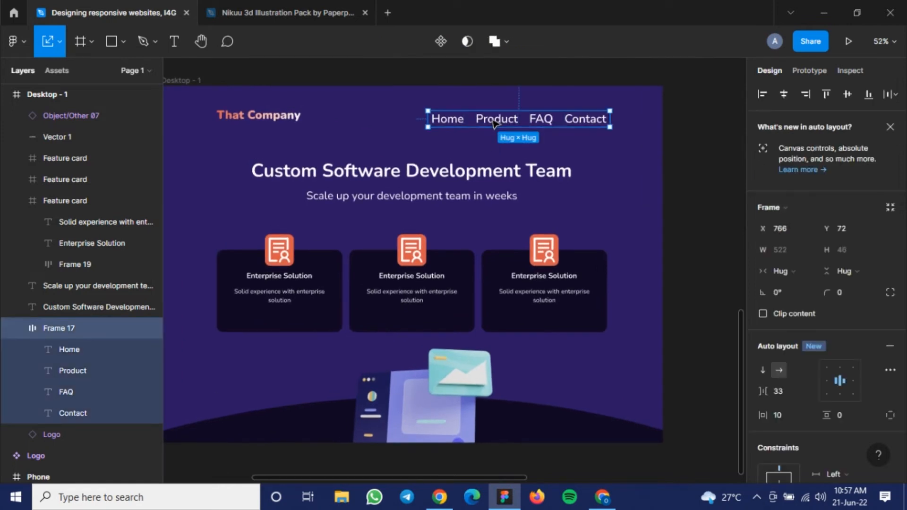
click(494, 121)
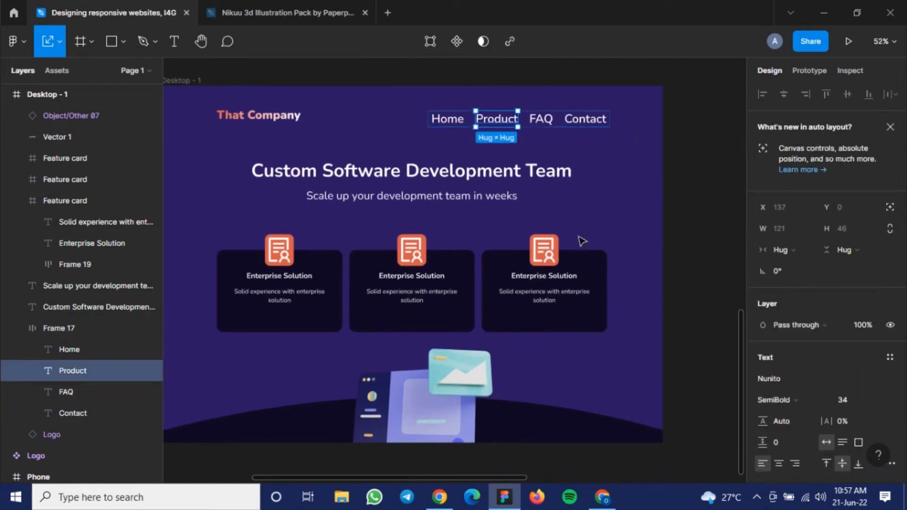
key(i)
click(559, 244)
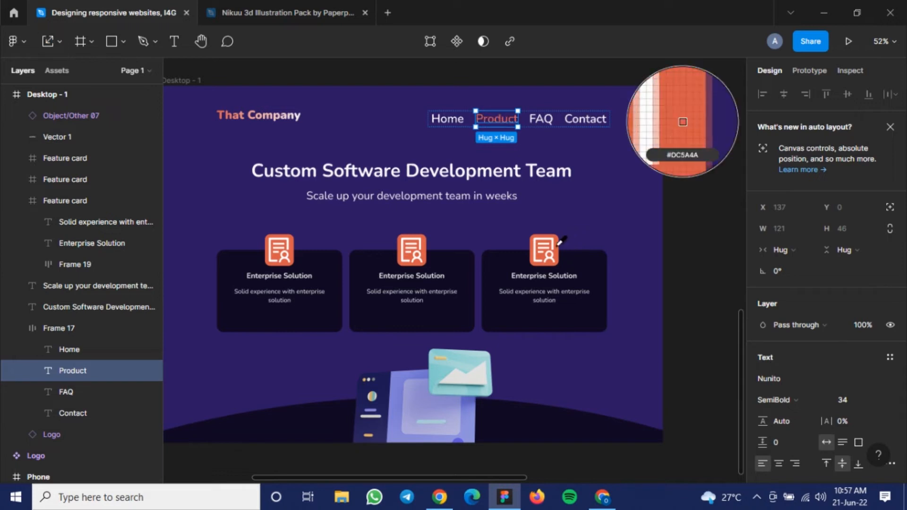
key(Escape)
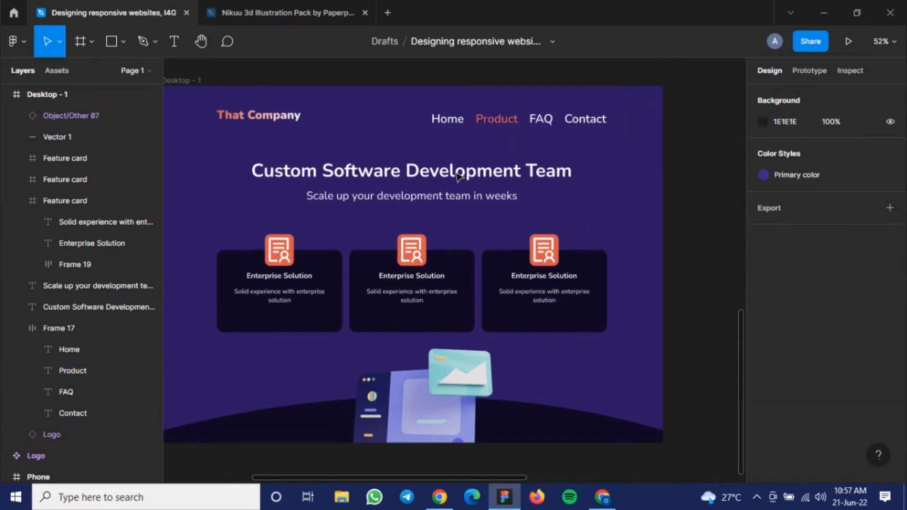
Change the Product navigation link's fill to the bright pink FF43CA.
click(515, 126)
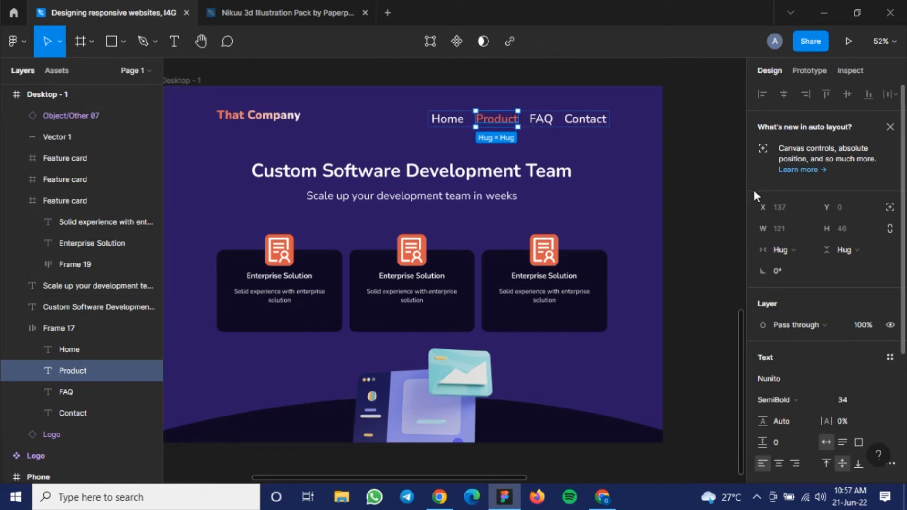
scroll(753, 188, down, 3)
click(761, 336)
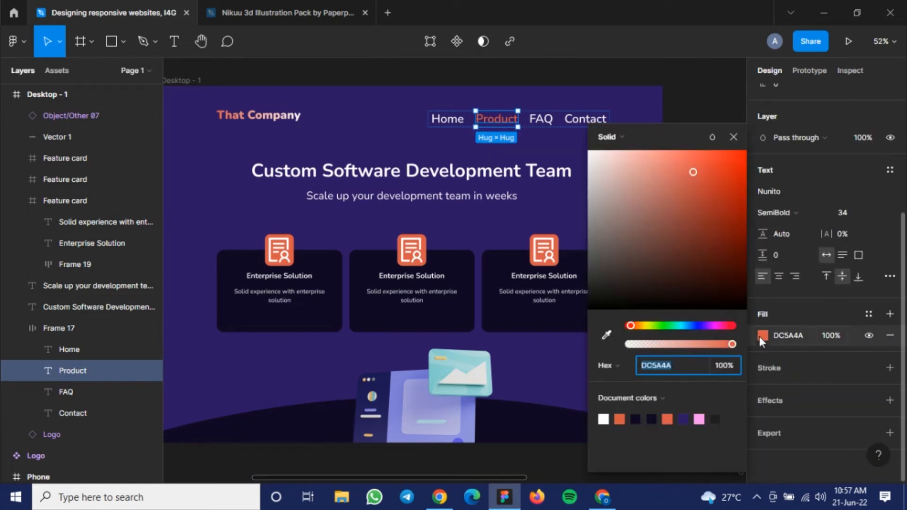
drag(640, 325, 720, 333)
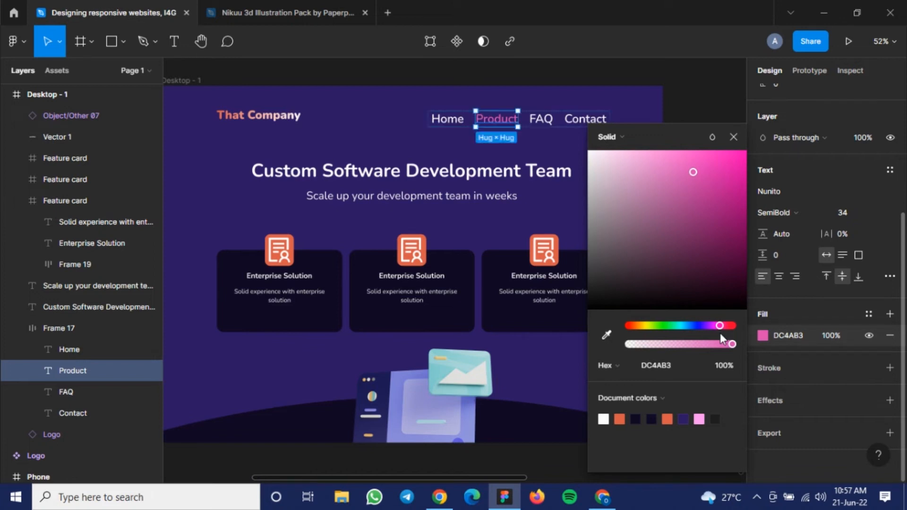
drag(696, 175, 718, 169)
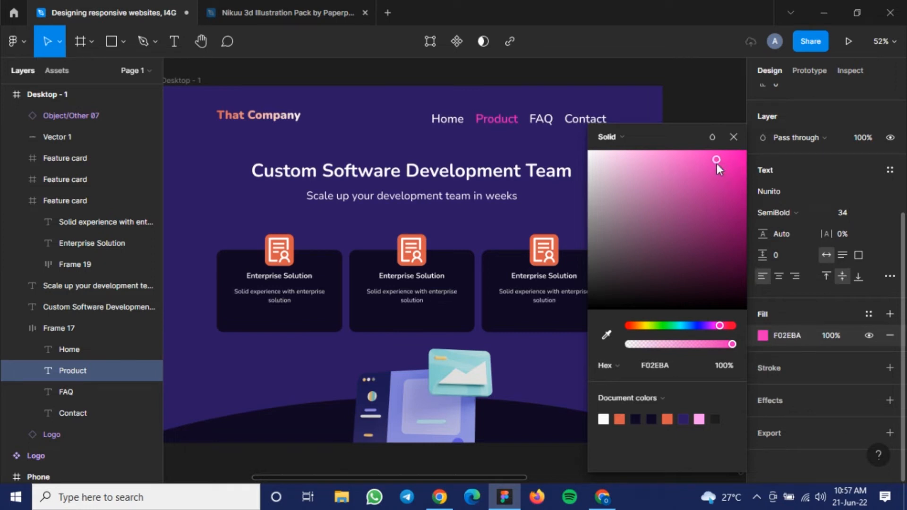
drag(715, 160, 705, 153)
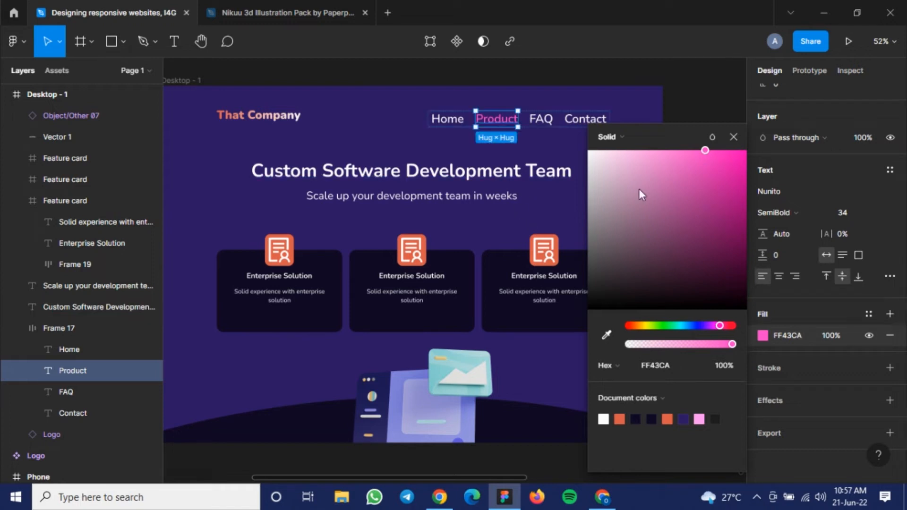
click(729, 140)
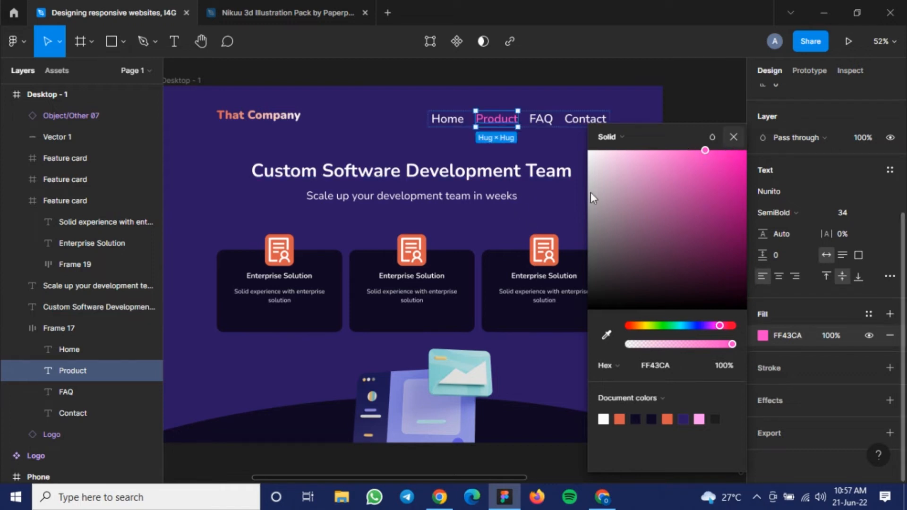
click(587, 197)
Set the font size of the Home, Product, FAQ and Contact links to 32 and show the layout grids.
click(462, 124)
shift+click(500, 121)
shift+click(544, 121)
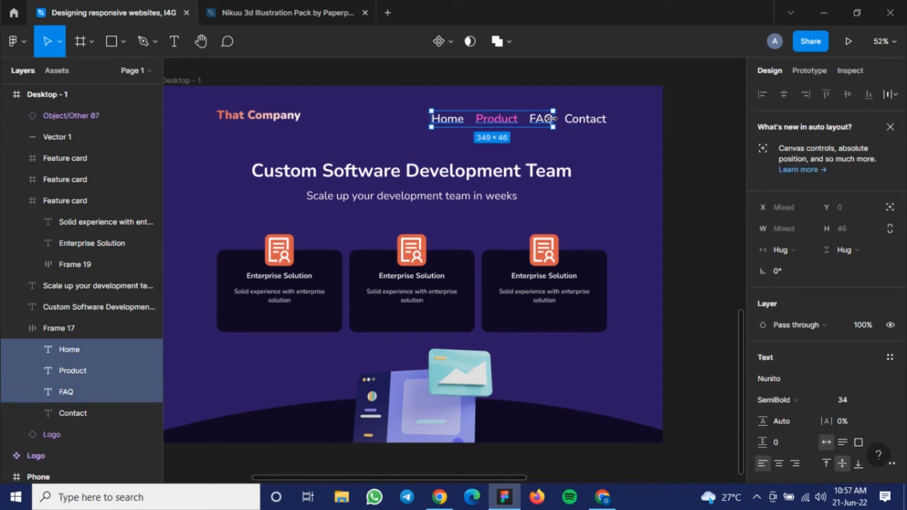
shift+click(584, 121)
click(847, 399)
text(32)
key(Return)
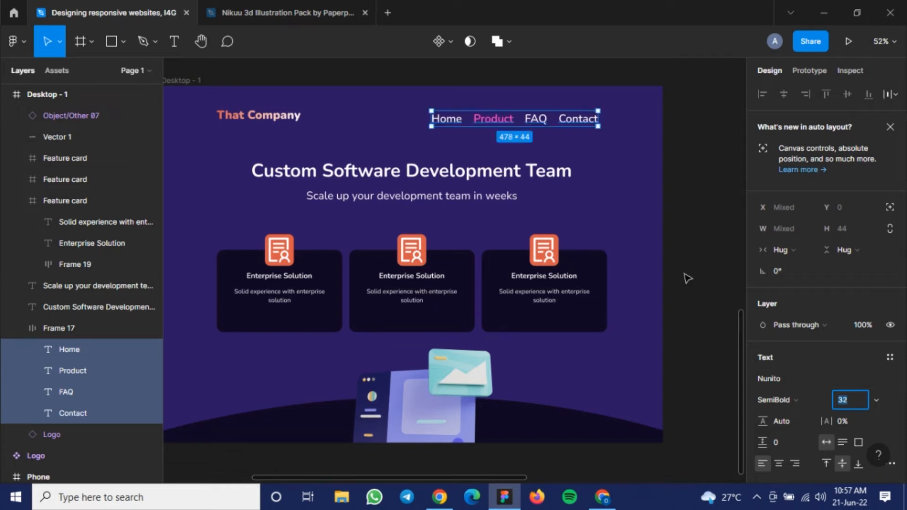
key(ctrl+g)
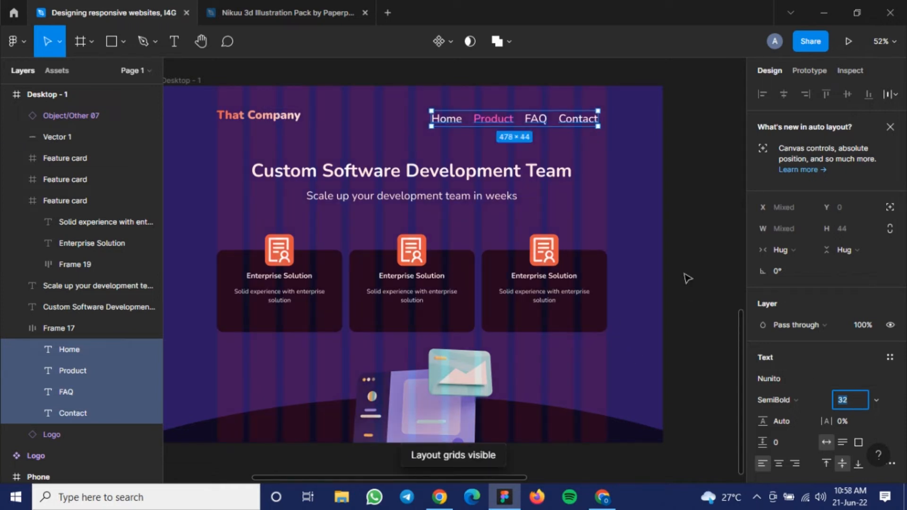
click(546, 123)
key(Right)
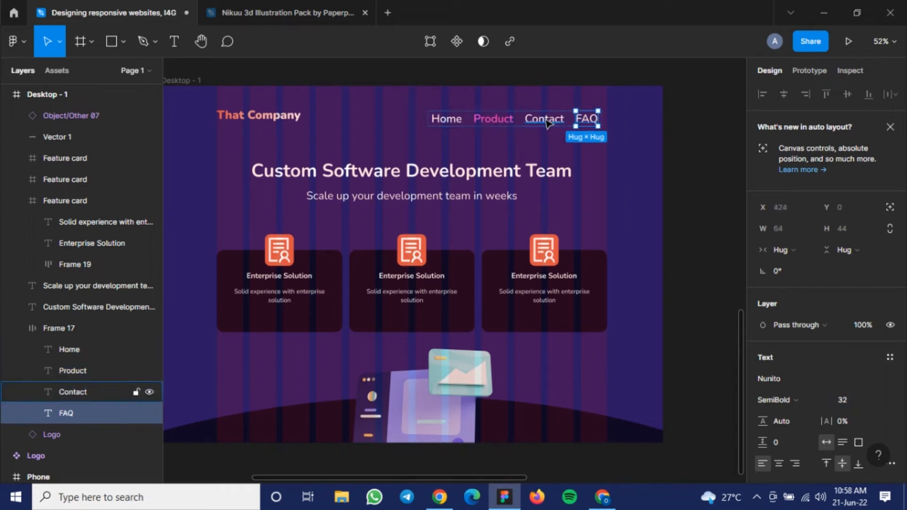
key(Left)
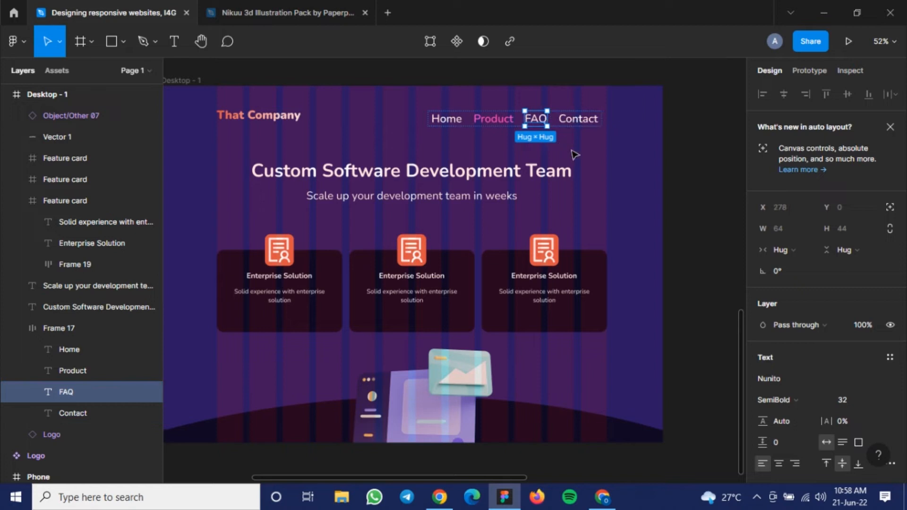
key(Escape)
Nudge the navigation links frame right to X 787 so the Contact link lines up with the last grid column.
click(573, 124)
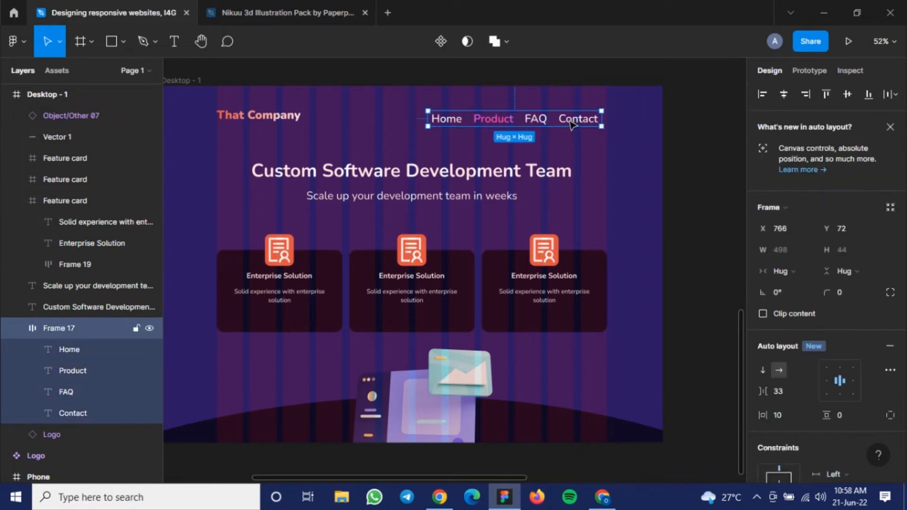
key(Right)
key(Right)
key(Right)
key(Right)
key(Right)
key(Right)
key(Right)
key(Right)
key(Right)
key(Right)
key(Right)
key(Right)
key(Right)
key(Right)
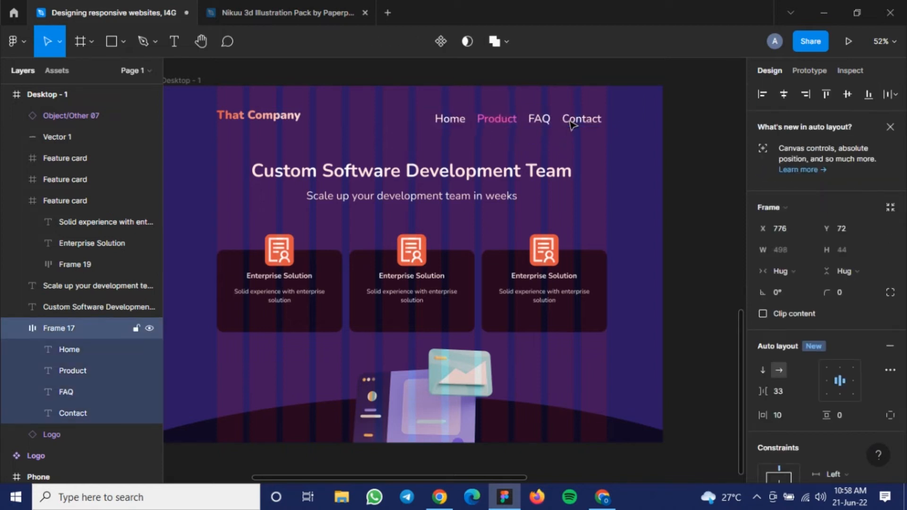
key(Right)
key(Right)
key(Right)
key(Right)
key(Right)
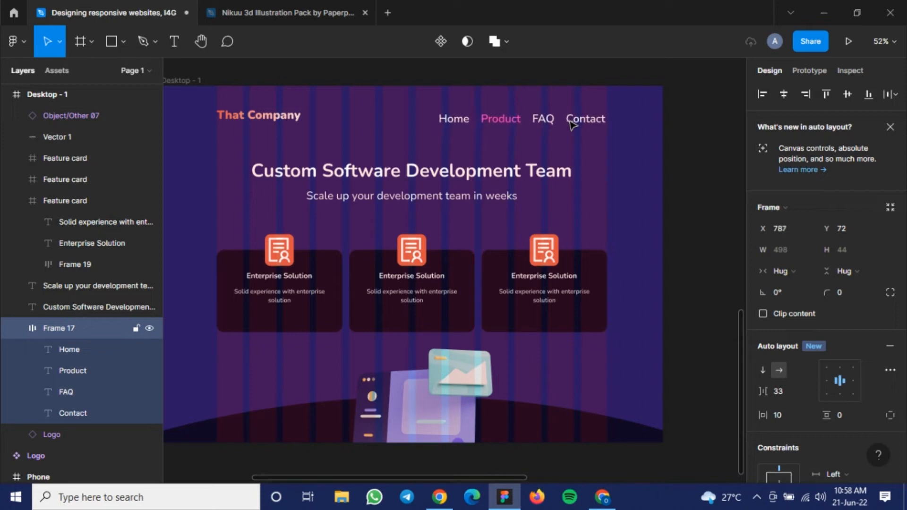
scroll(287, 183, down, 2)
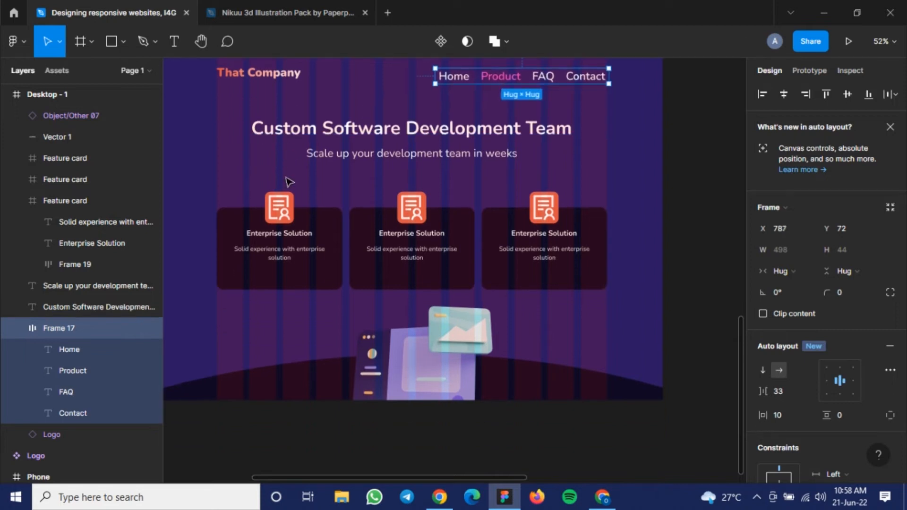
scroll(281, 191, down, 2)
scroll(282, 191, up, 2)
scroll(281, 191, down, 2)
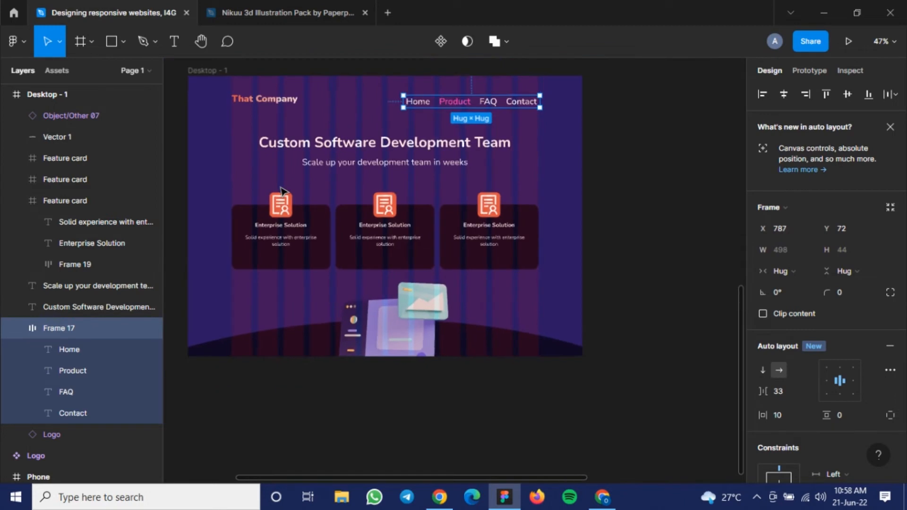
scroll(278, 168, up, 1)
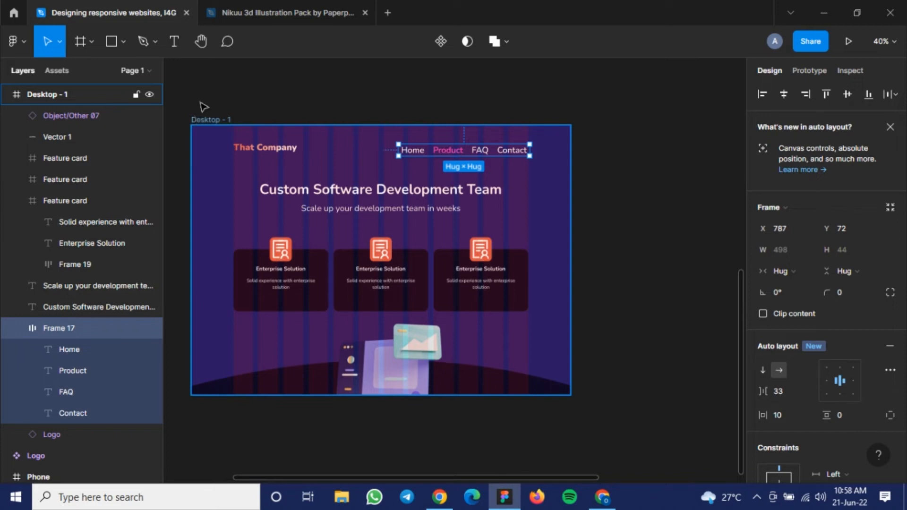
Examine the desktop, tablet and phone frame size presets for the Frame tool.
click(219, 105)
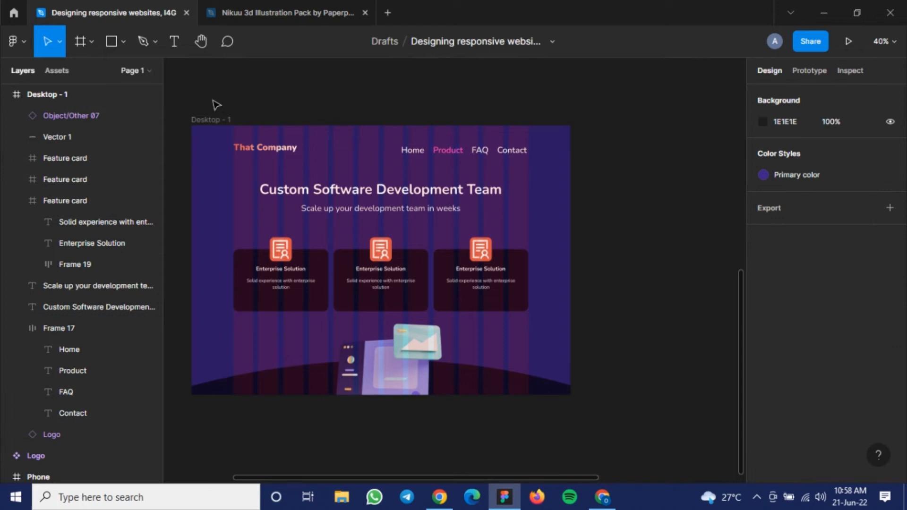
click(81, 42)
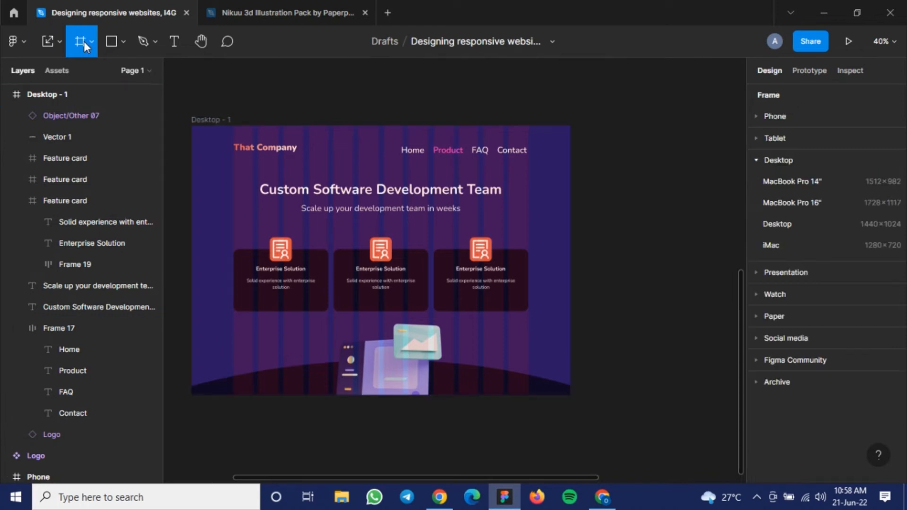
click(761, 160)
click(762, 138)
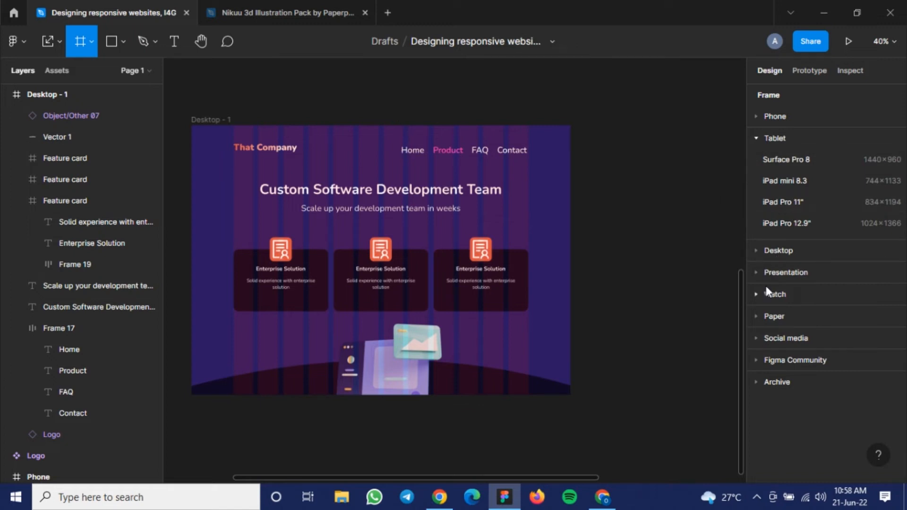
click(758, 116)
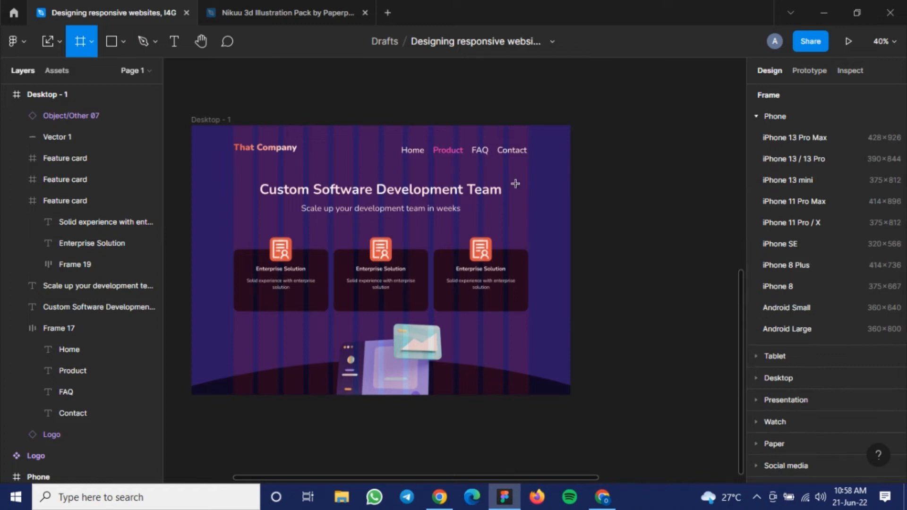
click(764, 114)
scroll(422, 247, left, 2)
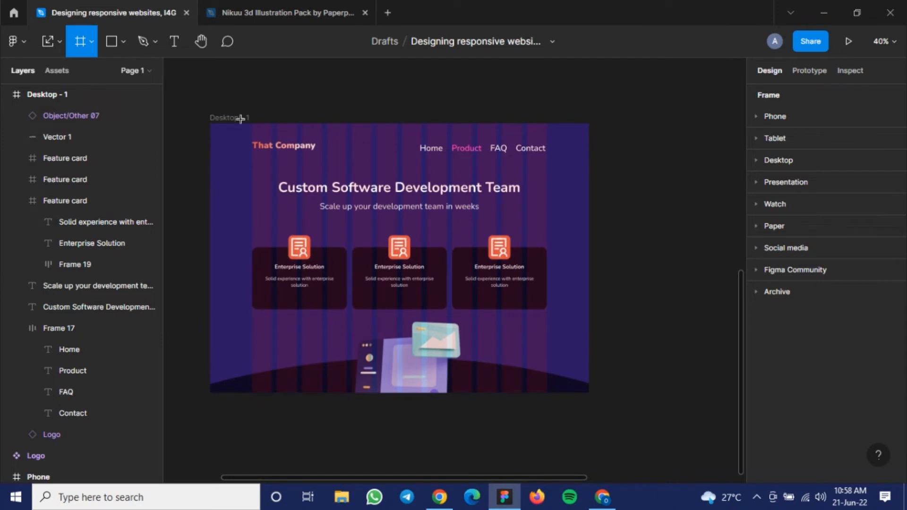
Try narrowing the Desktop - 1 frame to a width of about 653, and undo the resize.
click(240, 119)
click(377, 169)
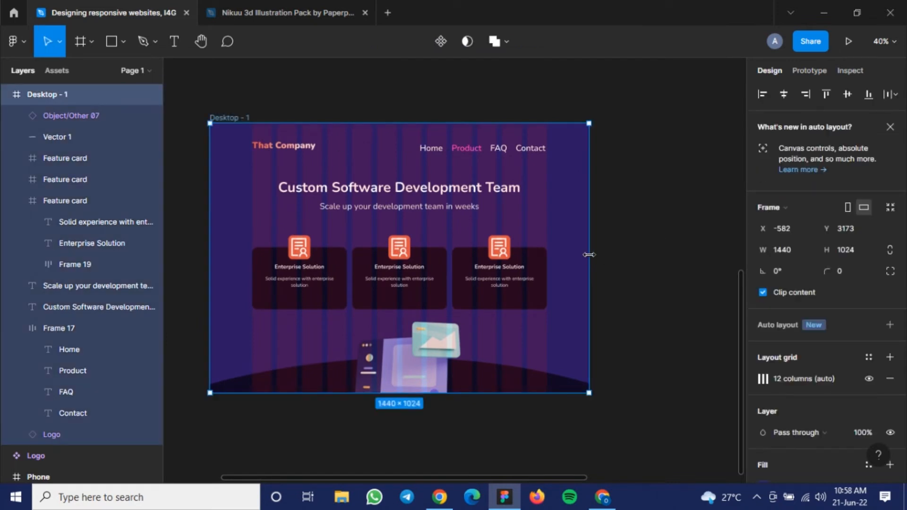
drag(588, 255, 383, 245)
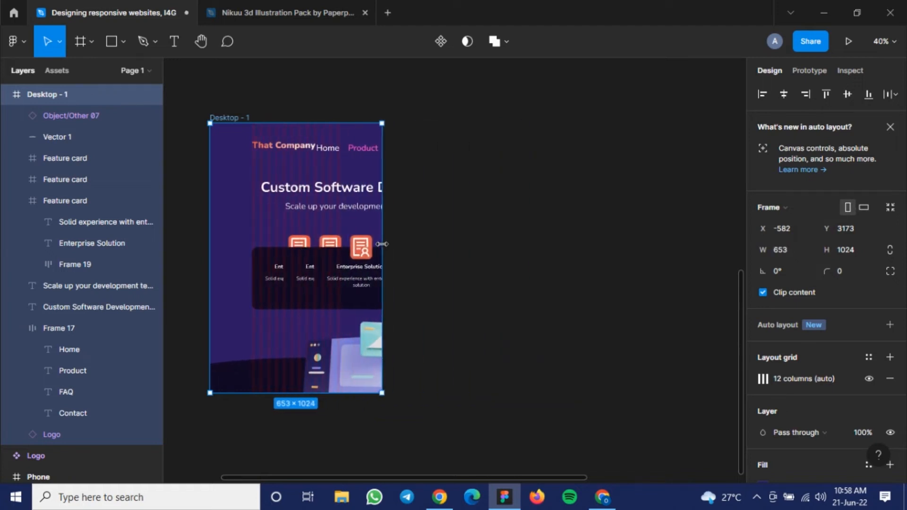
scroll(284, 277, up, 3)
drag(282, 272, 321, 270)
key(ctrl+z)
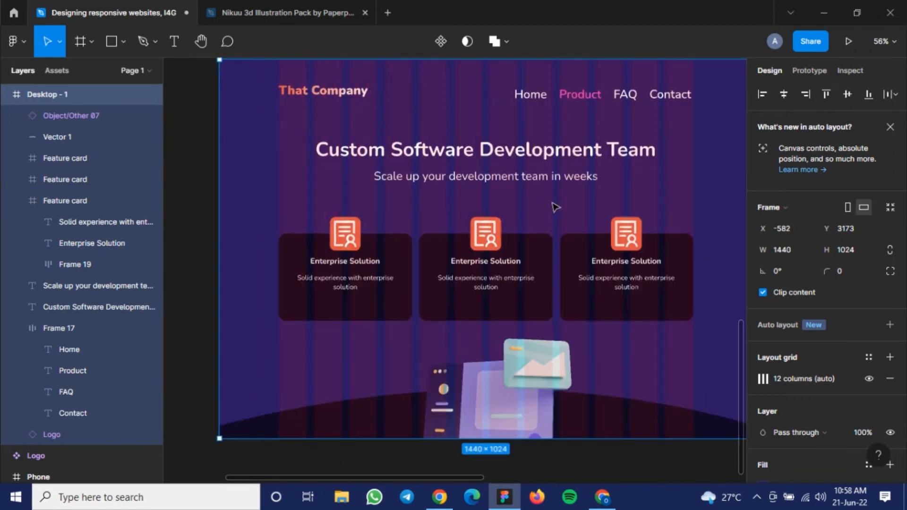
Align the That Company logo and the navigation links frame by their bottom edges, and hide the layout grids.
click(520, 97)
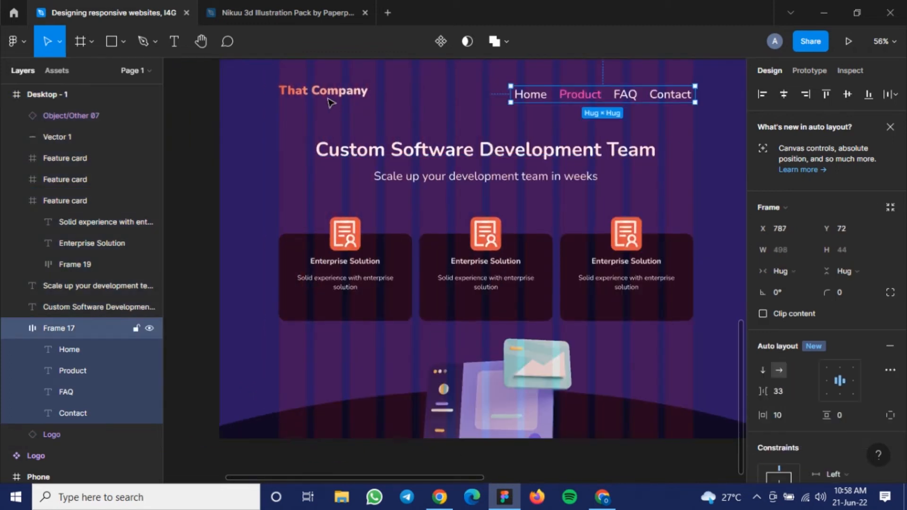
shift+click(333, 91)
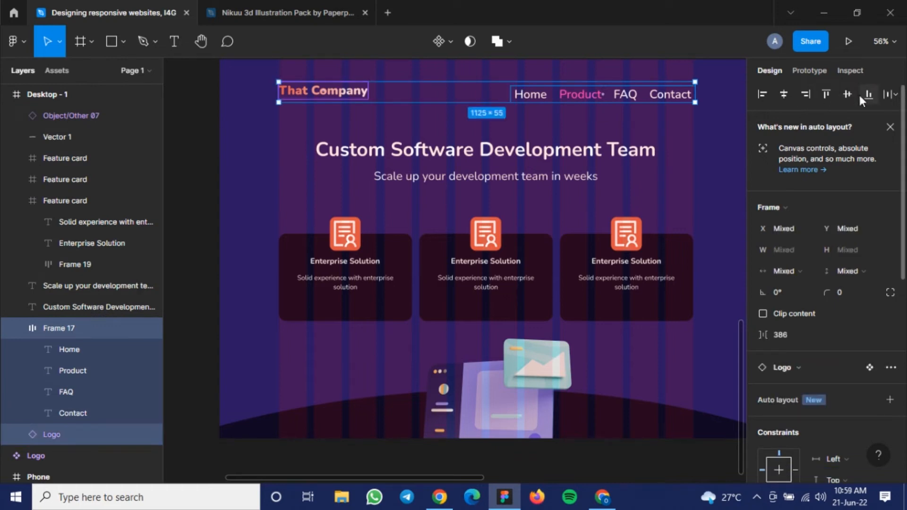
click(859, 95)
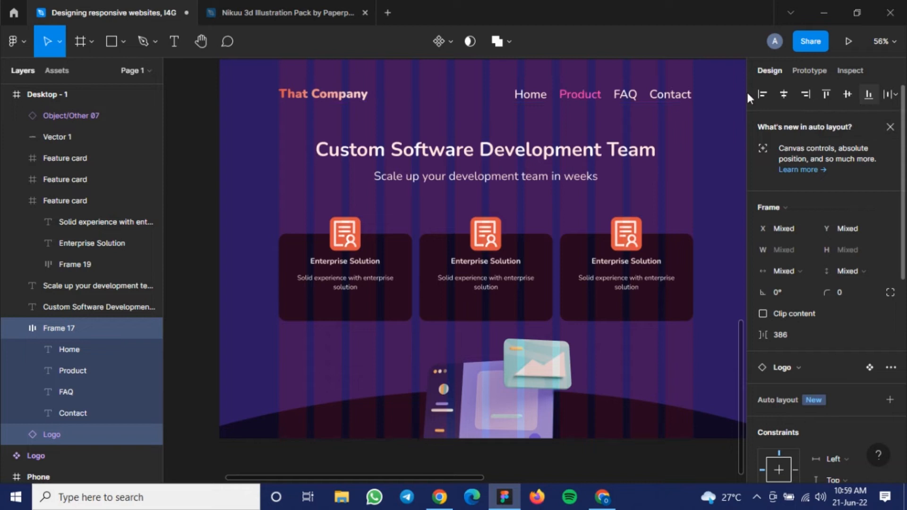
click(695, 126)
scroll(697, 125, down, 2)
key(ctrl+shift+4)
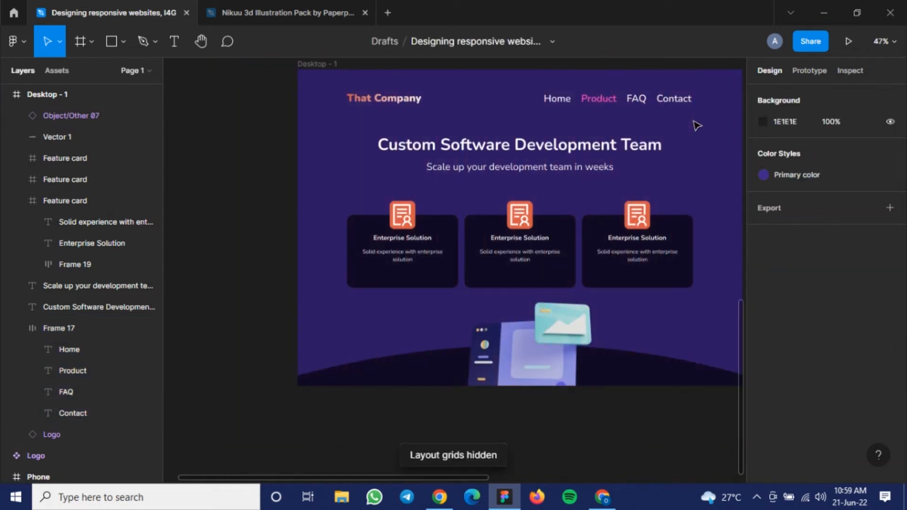
drag(649, 204, 603, 218)
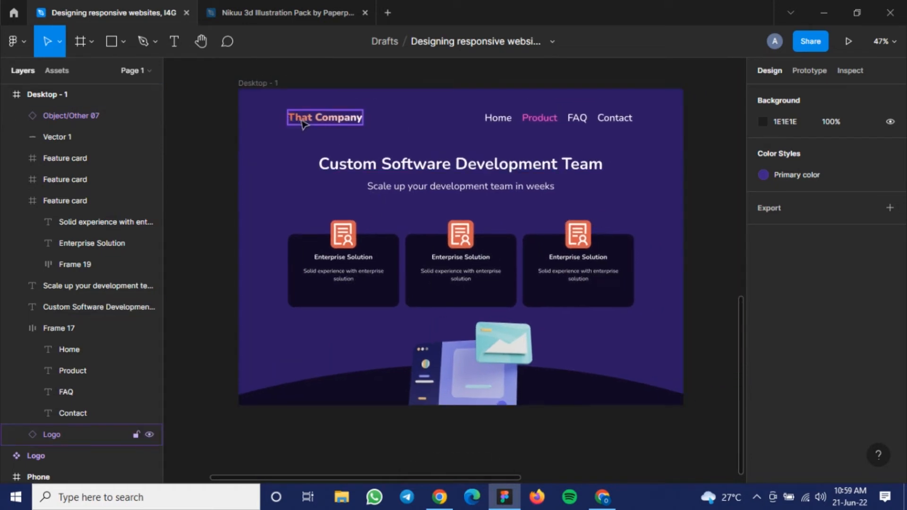
Check the logo's constraints, try resizing the Desktop - 1 frame, and undo the resize.
click(302, 124)
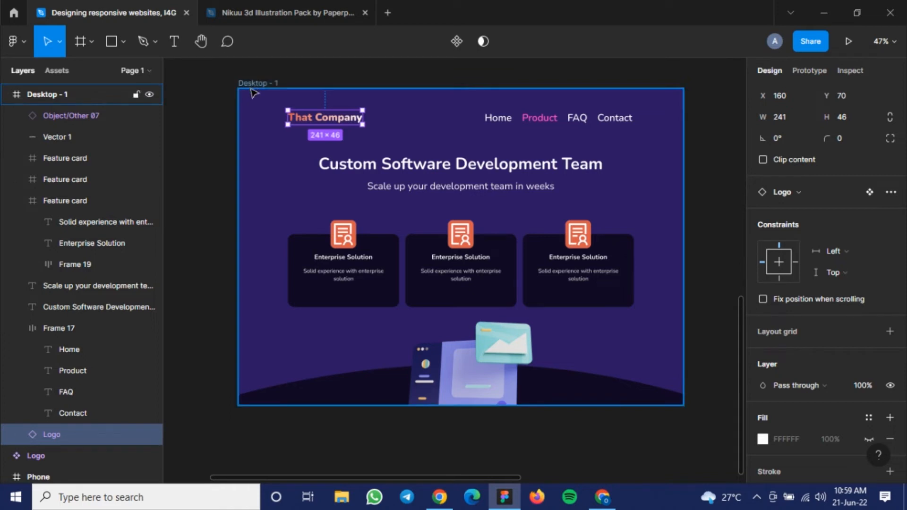
key(Escape)
drag(223, 156, 273, 172)
key(ctrl+z)
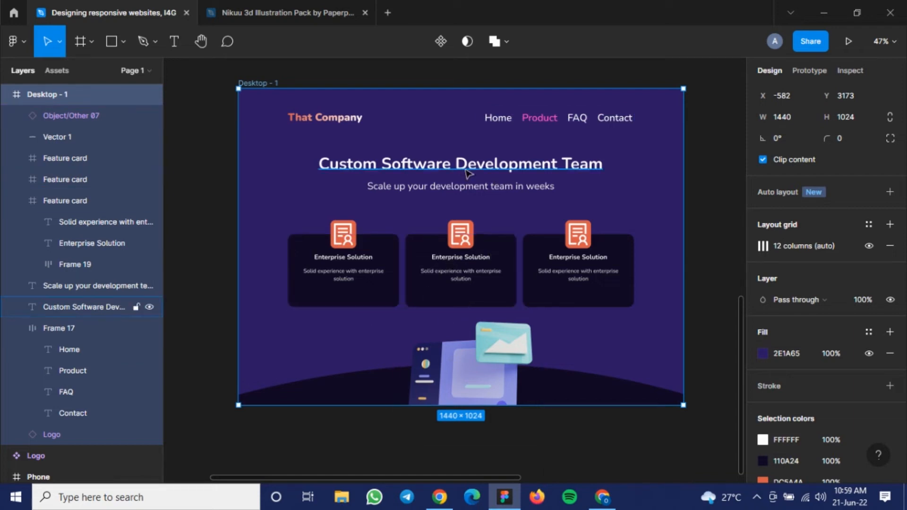
Set the horizontal constraint of the navigation links frame to Right.
click(522, 121)
scroll(819, 343, down, 3)
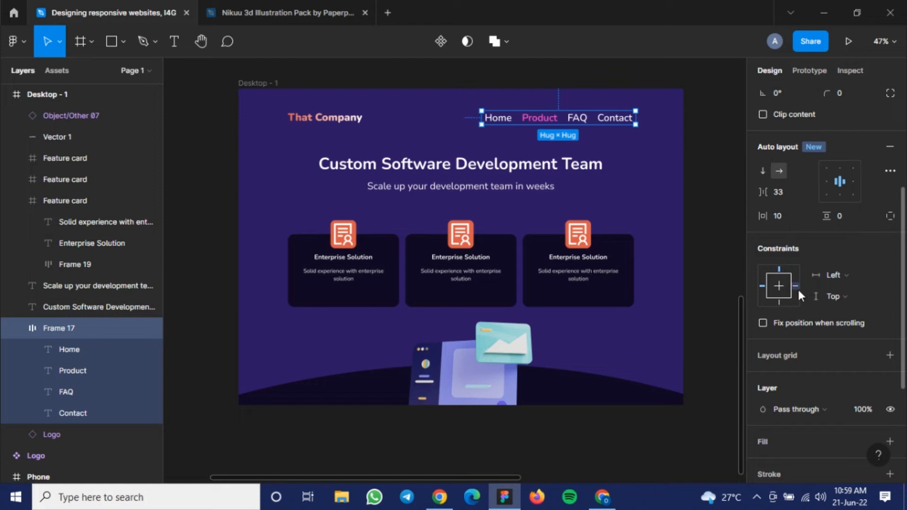
click(797, 287)
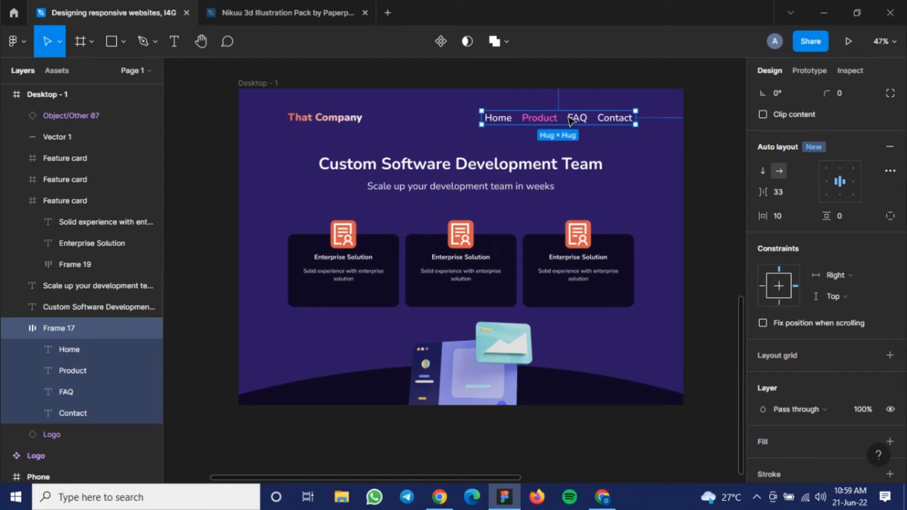
scroll(562, 99, up, 3)
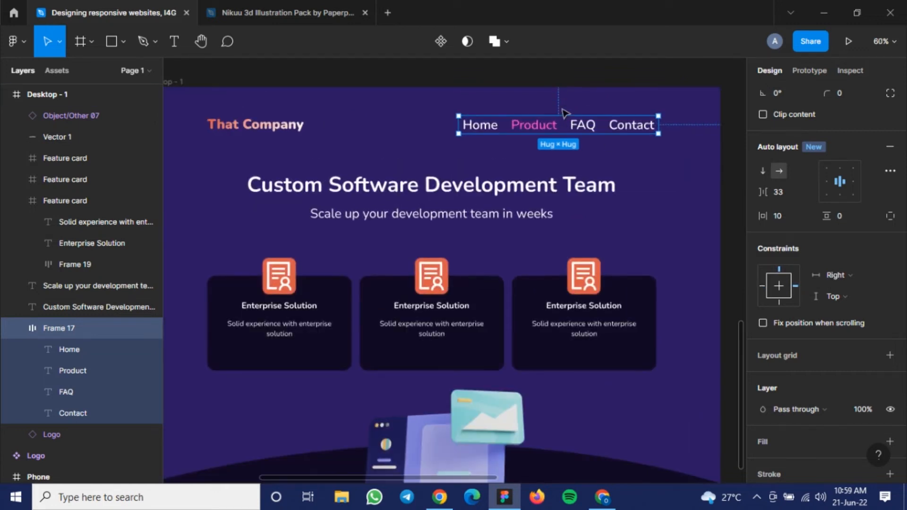
scroll(405, 194, down, 2)
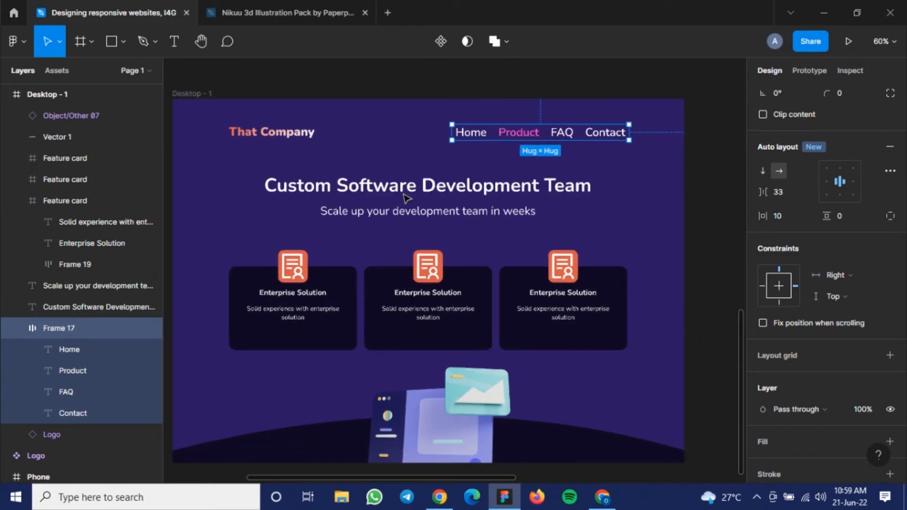
scroll(405, 194, down, 1)
Try widening the Desktop - 1 frame to about 2235 to test the navigation constraint, and undo the resize.
key(Escape)
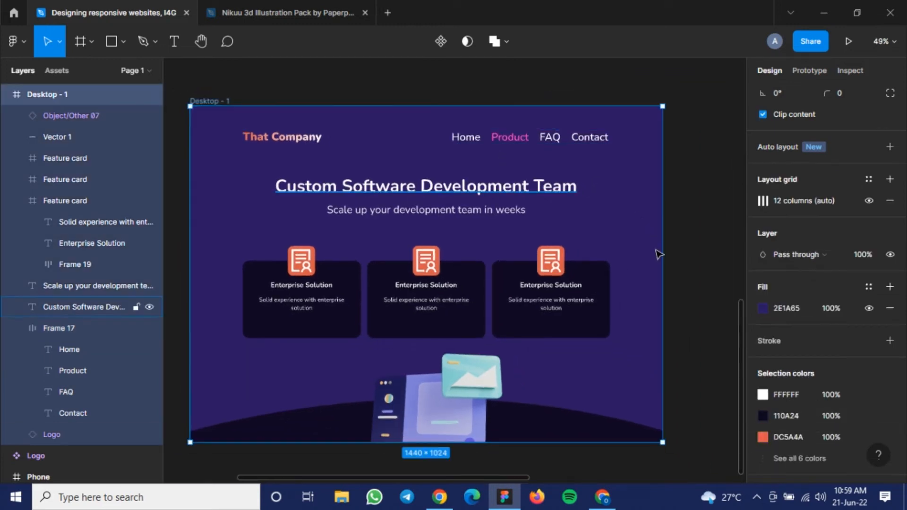
drag(663, 260, 747, 242)
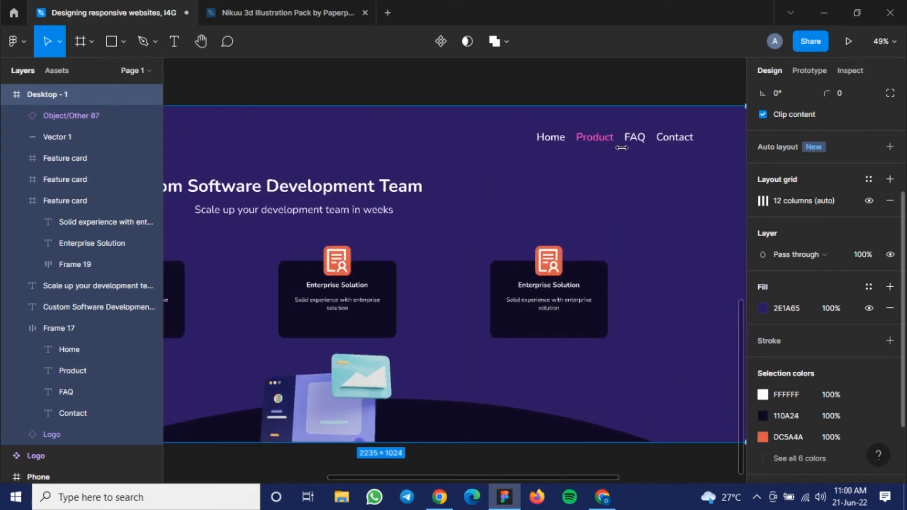
key(ctrl+z)
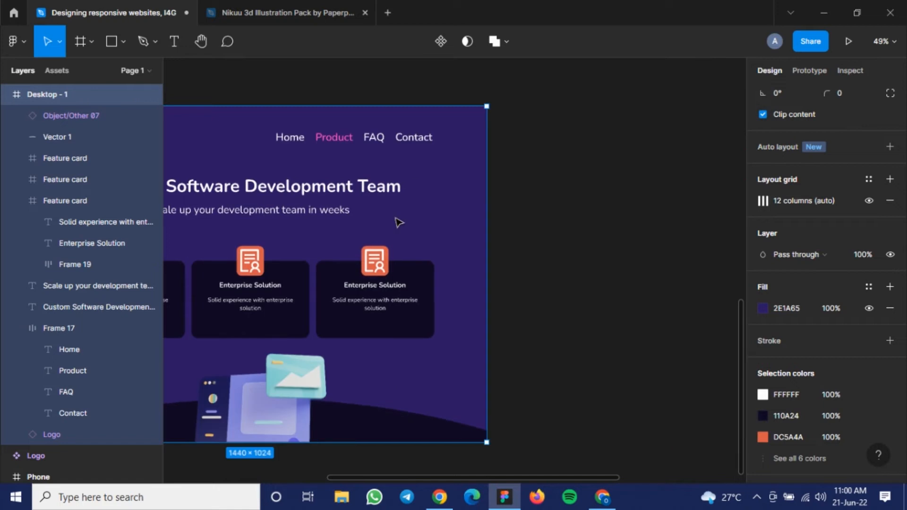
scroll(399, 222, left, 5)
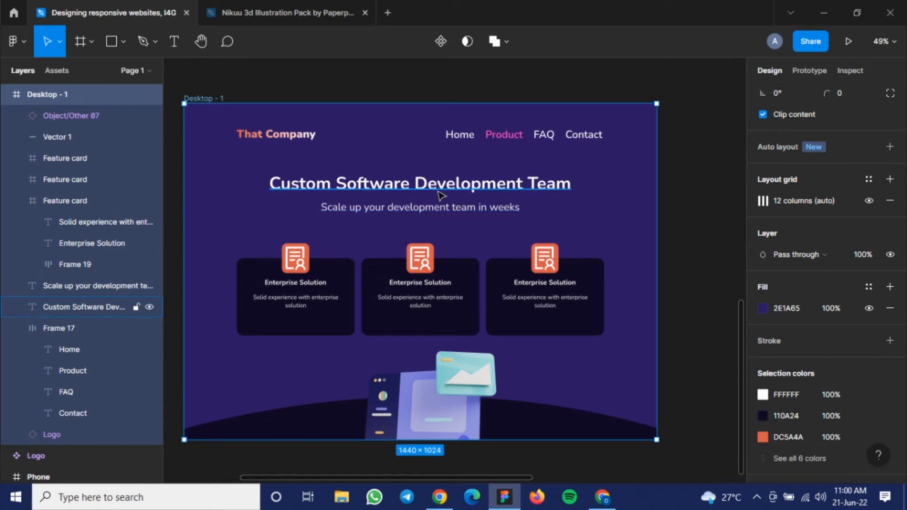
Wrap the main heading and the subheading in an auto layout frame and set that frame to Fixed width.
click(439, 194)
shift+click(434, 211)
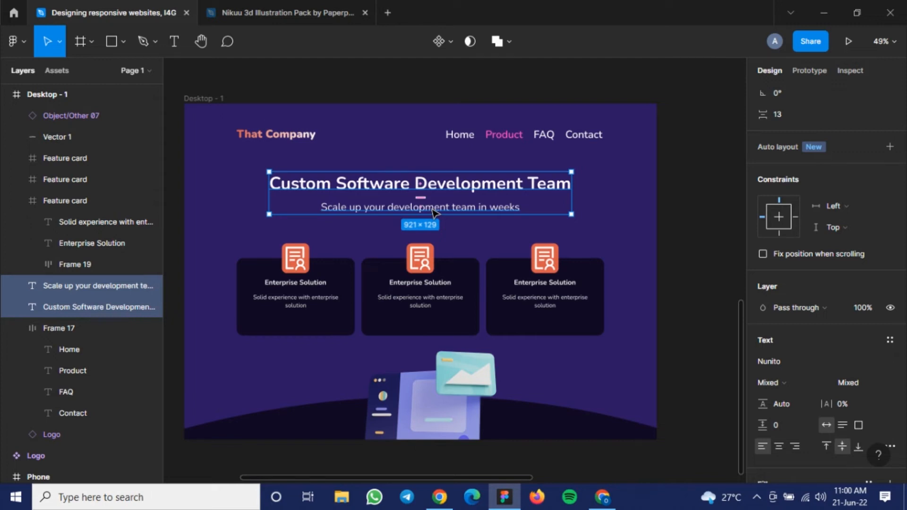
right_click(432, 209)
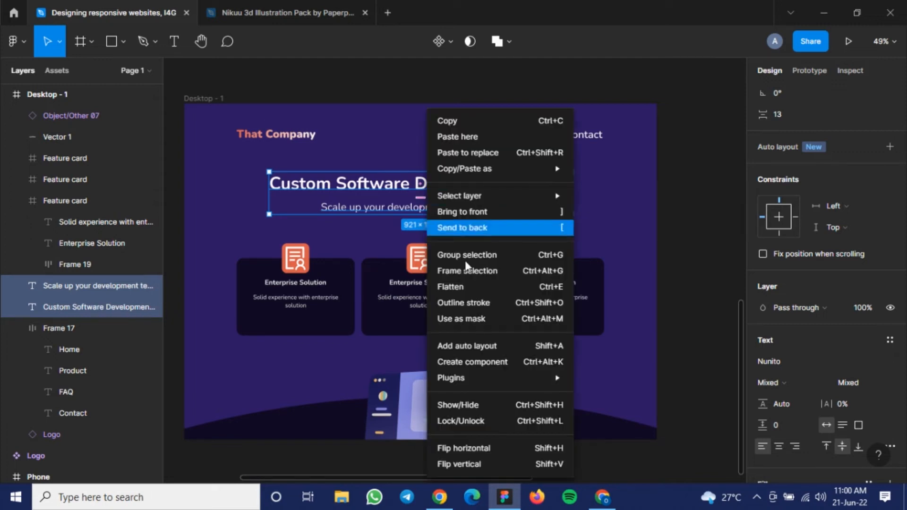
click(336, 207)
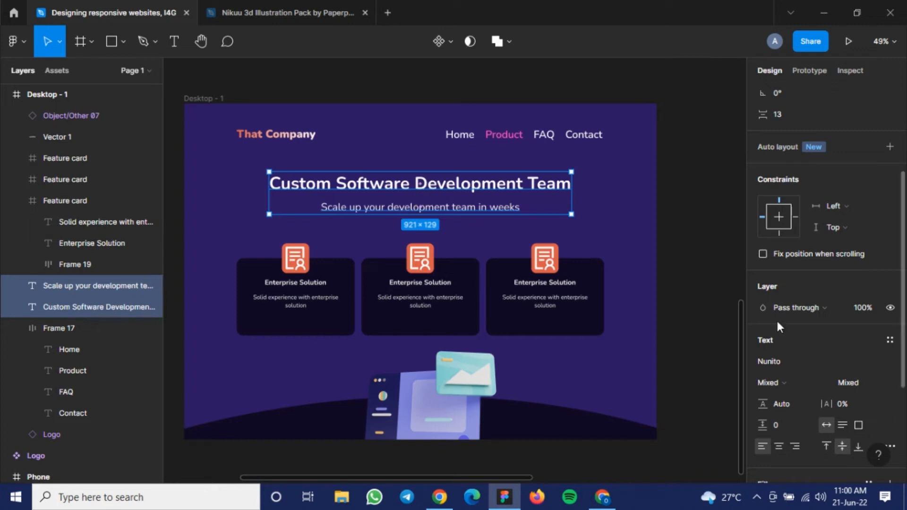
scroll(775, 319, down, 3)
scroll(799, 222, up, 5)
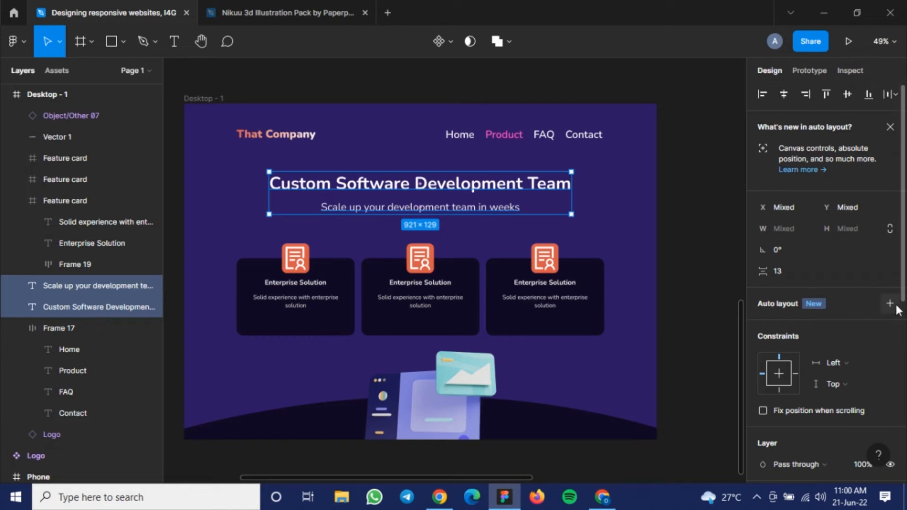
key(shift+a)
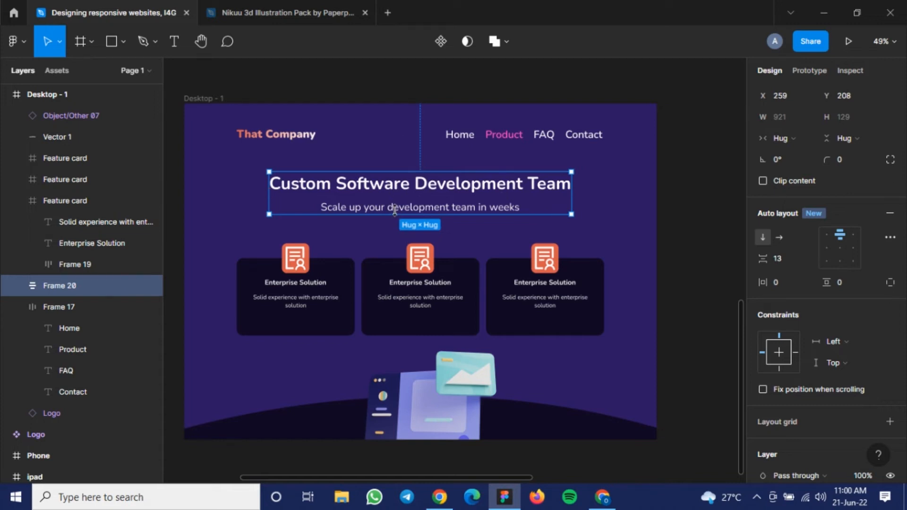
scroll(786, 137, up, 3)
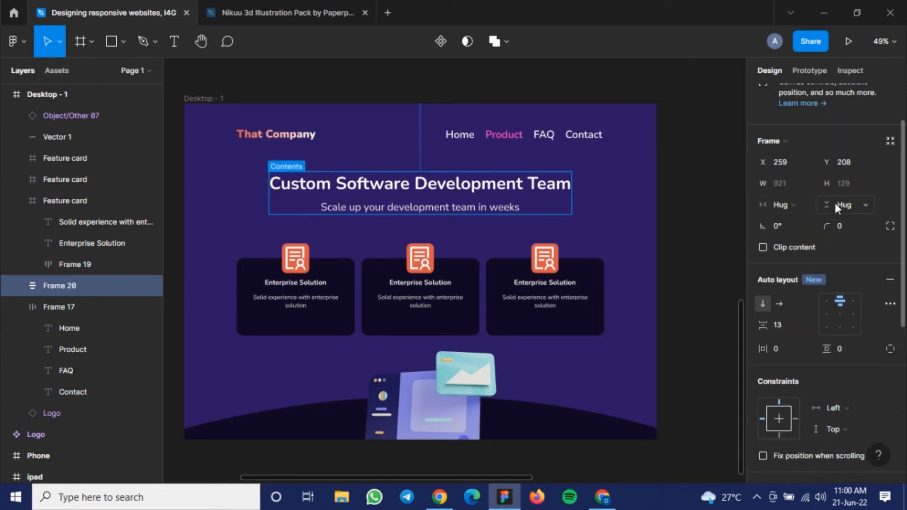
click(787, 203)
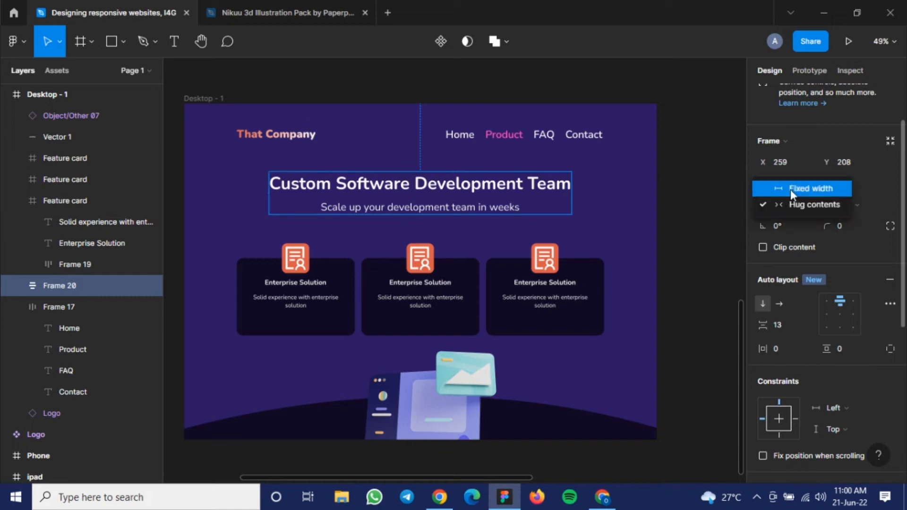
click(790, 183)
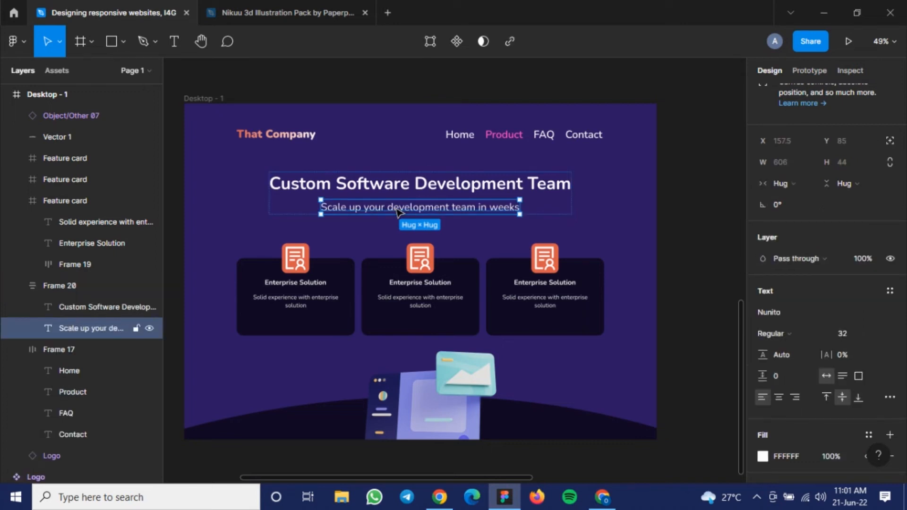
Set the horizontal resizing of both the heading and the subheading text to Fill container.
shift+click(407, 187)
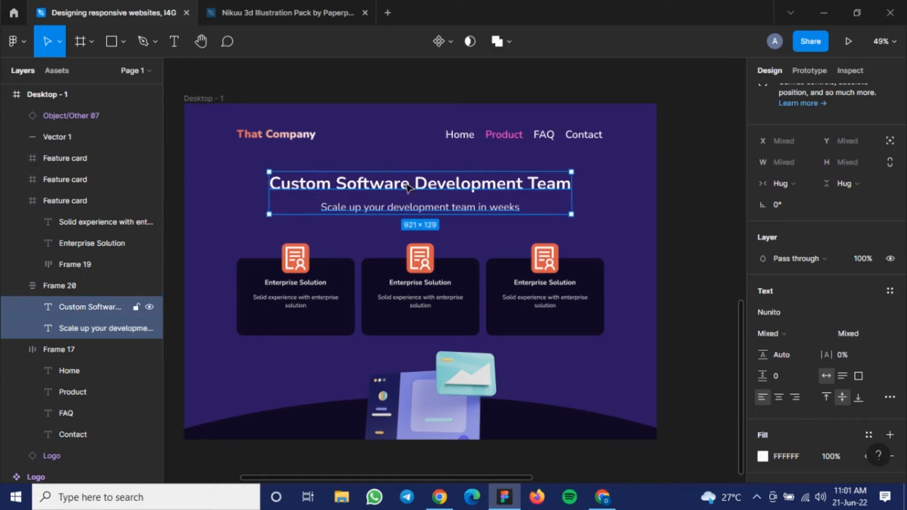
click(384, 207)
double_click(384, 207)
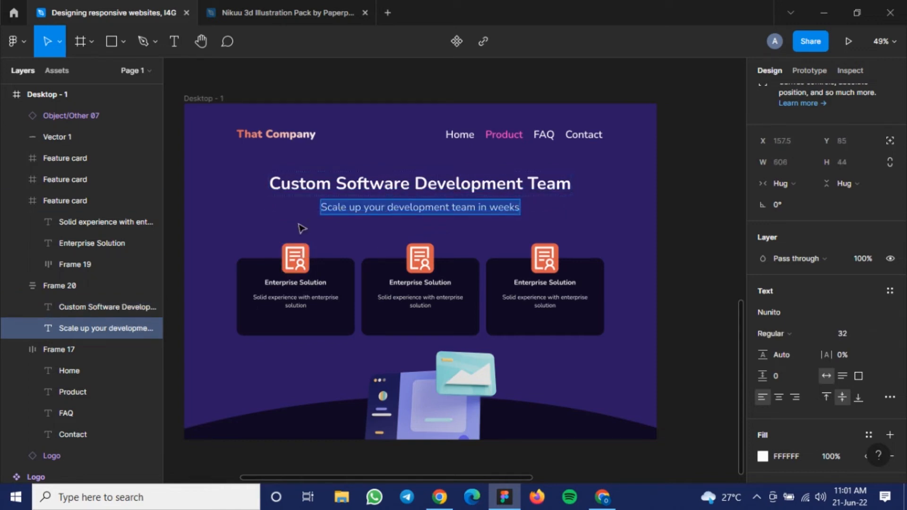
key(Escape)
shift+click(360, 186)
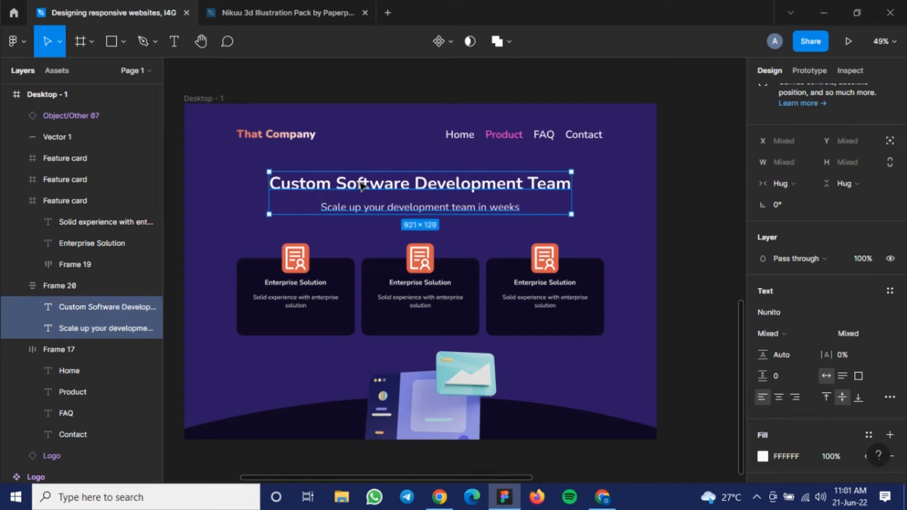
click(785, 182)
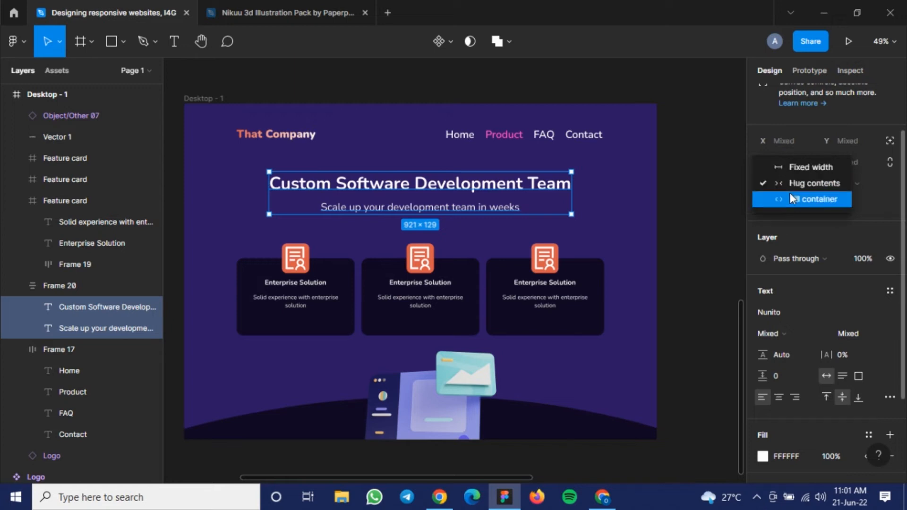
click(790, 197)
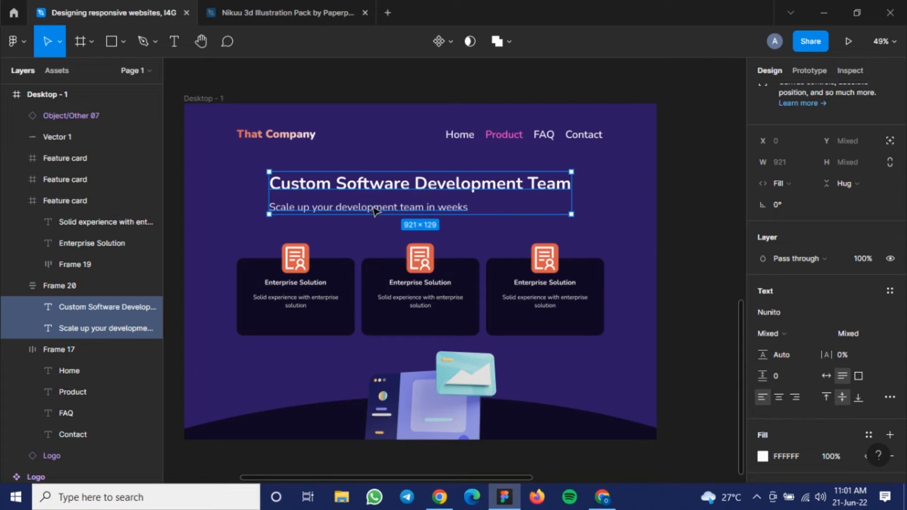
click(398, 210)
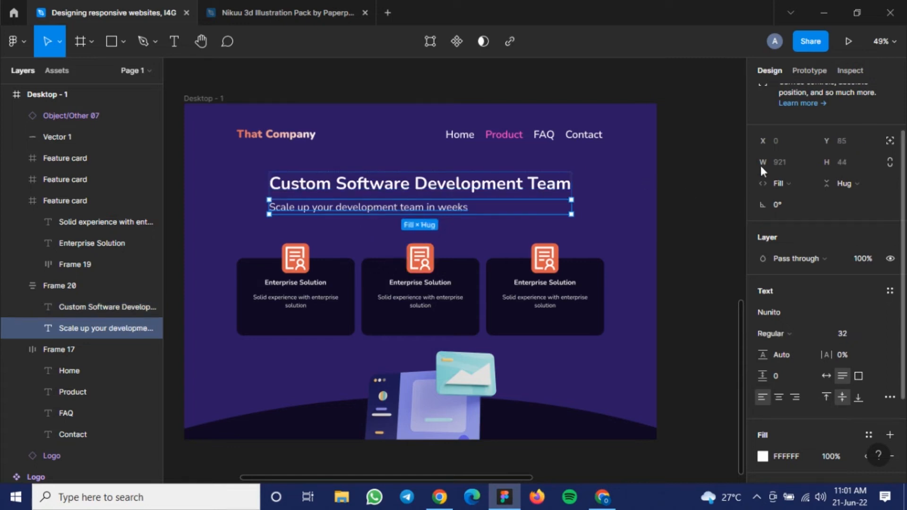
Undo the Fill container, Fixed width and auto layout changes made to the heading and subheading.
click(616, 219)
key(ctrl+z)
key(ctrl+z)
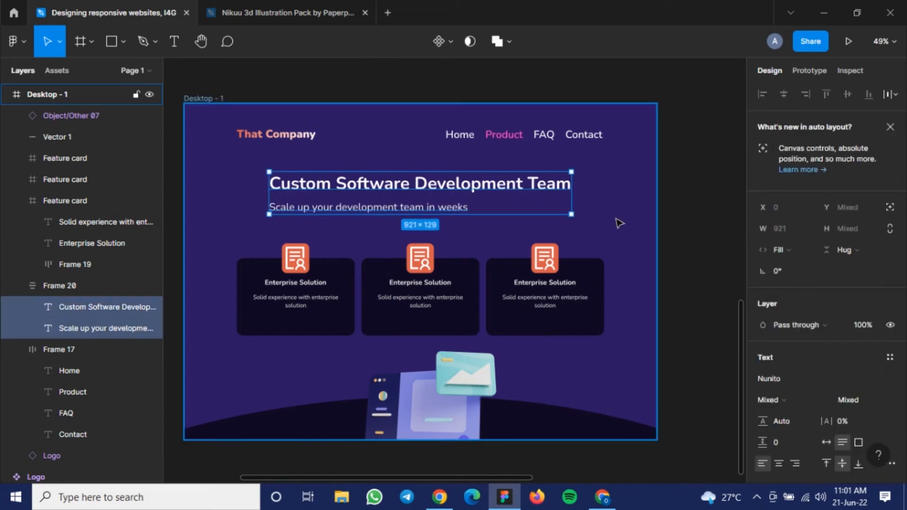
key(ctrl+shift+z)
key(ctrl+z)
key(ctrl+z)
key(ctrl+z)
key(ctrl+z)
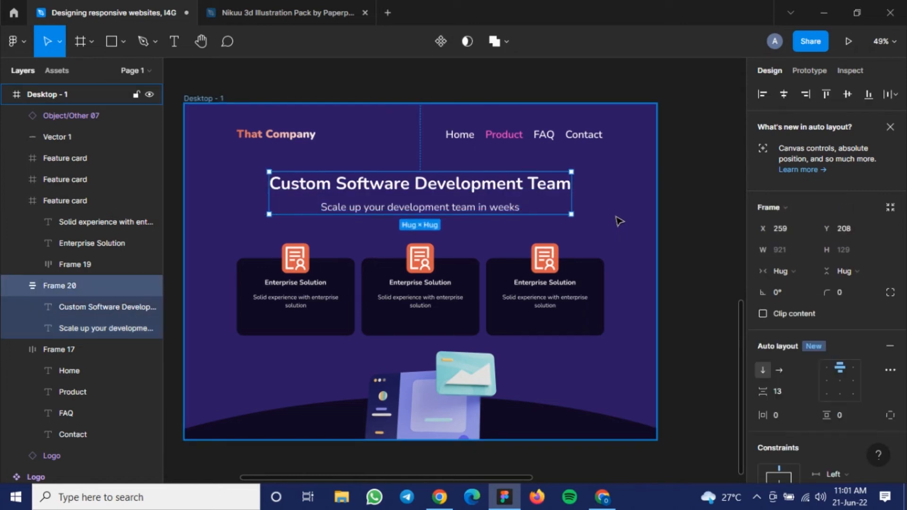
key(ctrl+z)
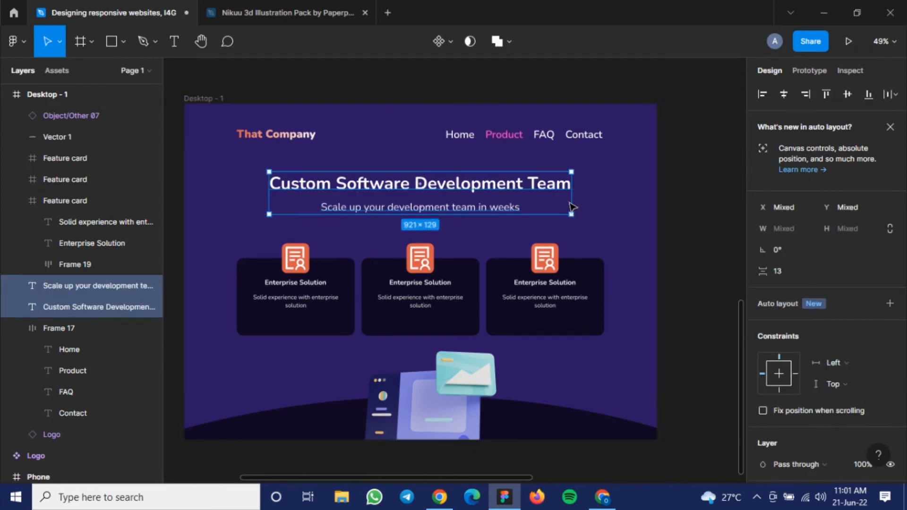
Add auto layout to the selected heading and subheading, and give the new frame a Fixed width.
scroll(837, 279, down, 3)
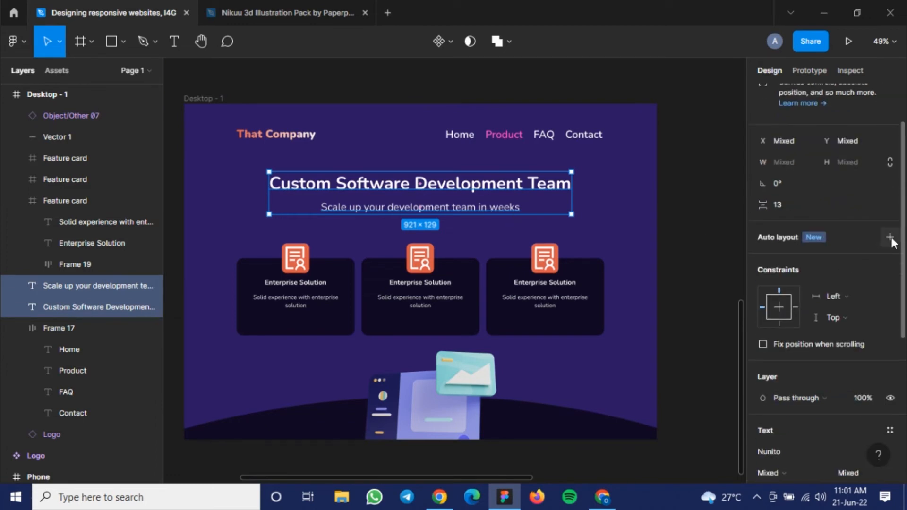
click(890, 237)
click(790, 203)
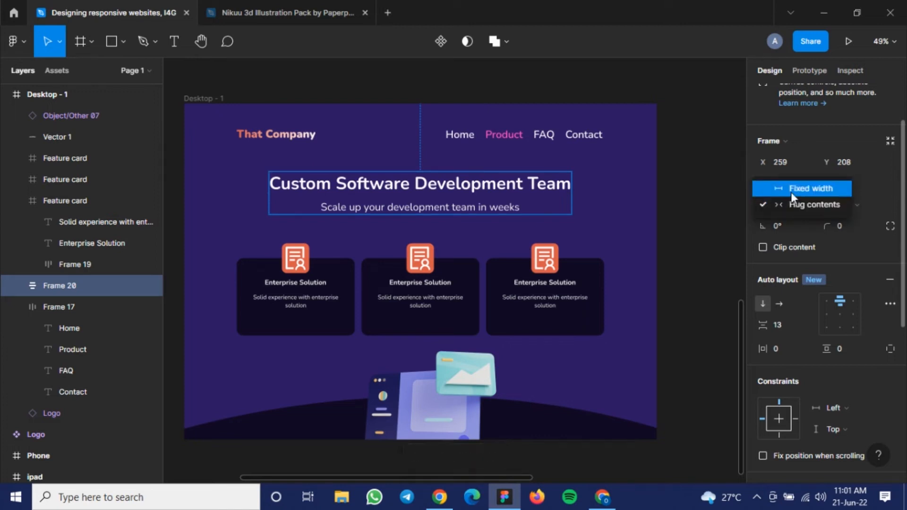
click(791, 189)
scroll(790, 192, down, 4)
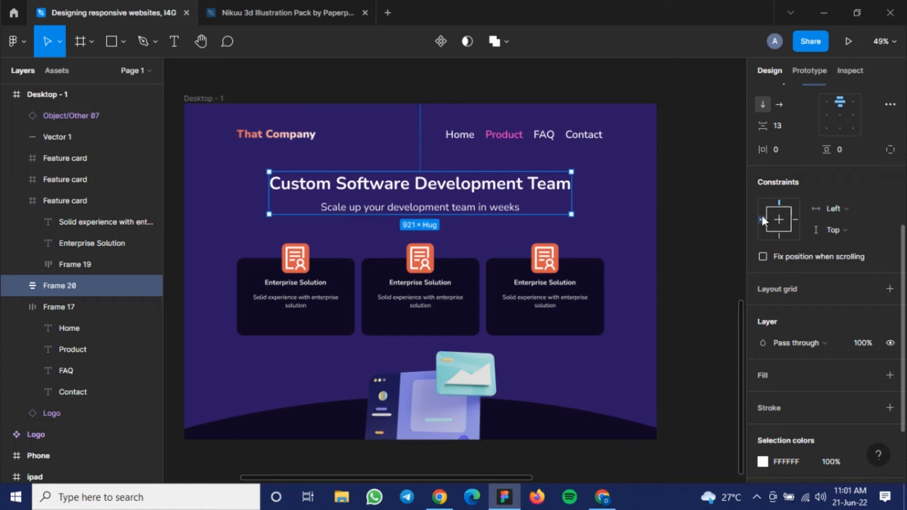
Set the horizontal constraint of the heading and subheading frame to Left and right.
click(845, 204)
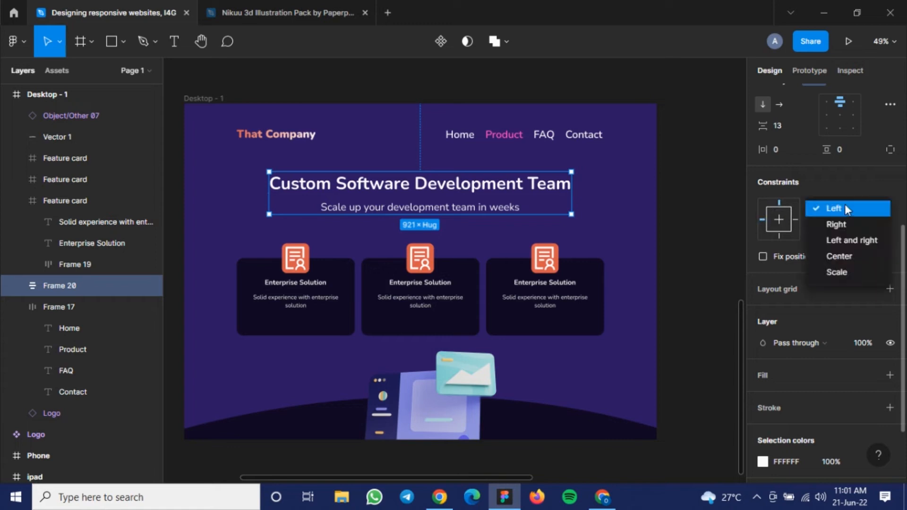
click(844, 239)
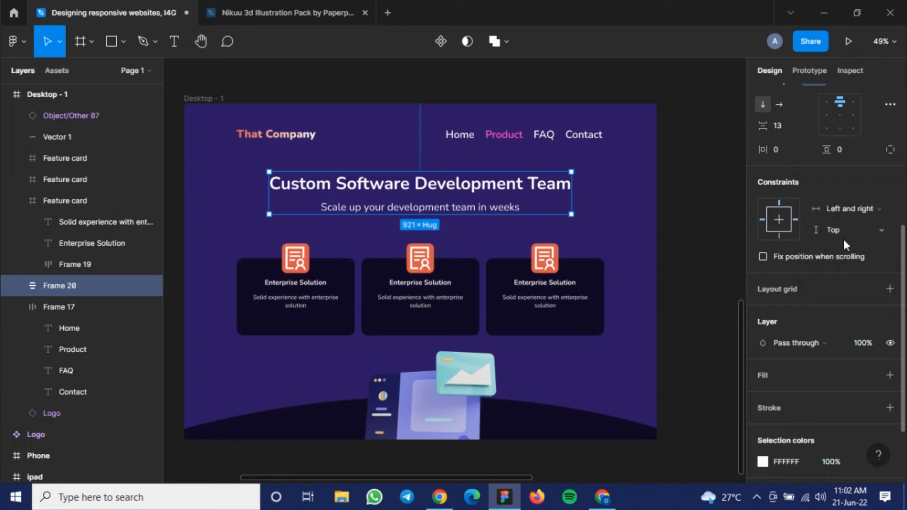
drag(459, 216, 456, 222)
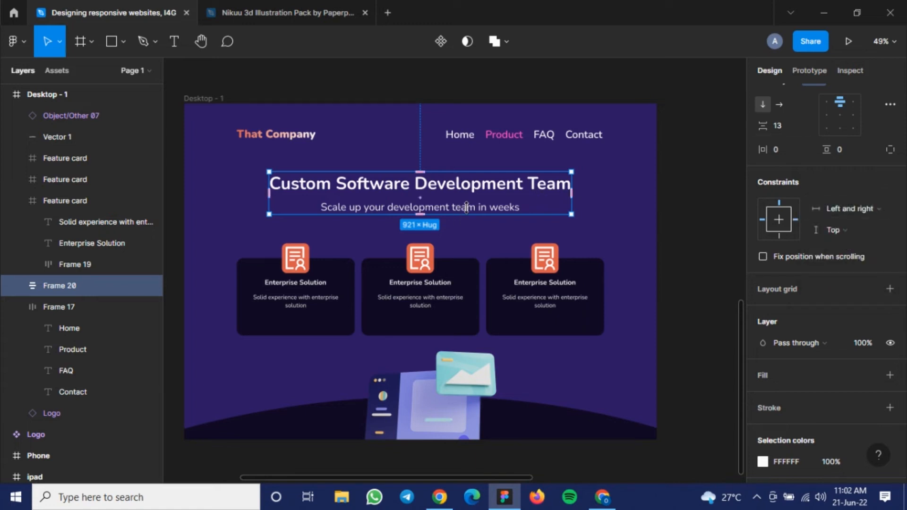
key(ctrl+z)
key(Escape)
Set the horizontal resizing of the main heading and the subheading text to Fill container within their auto layout frame.
double_click(469, 209)
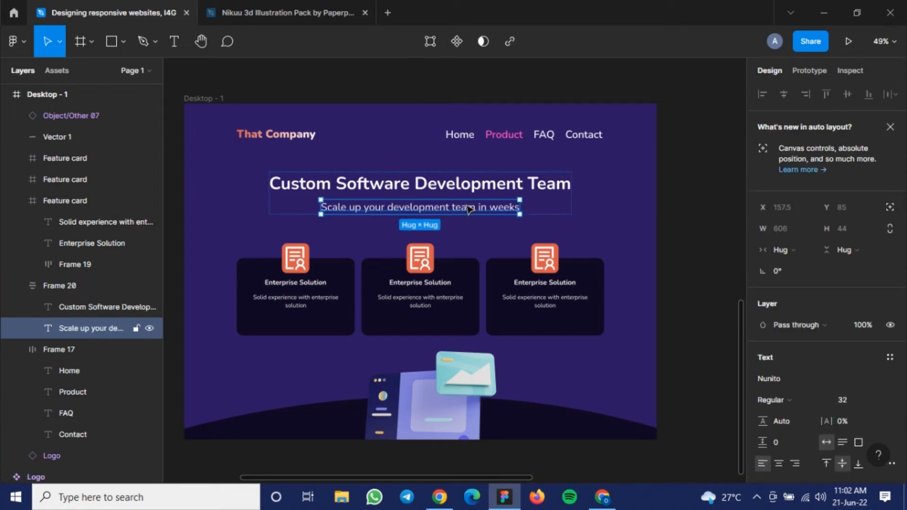
shift+click(469, 185)
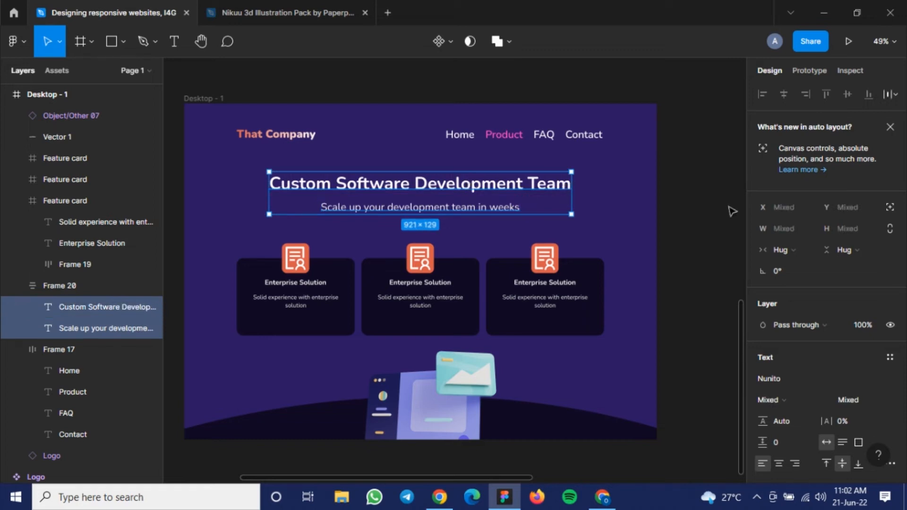
click(798, 248)
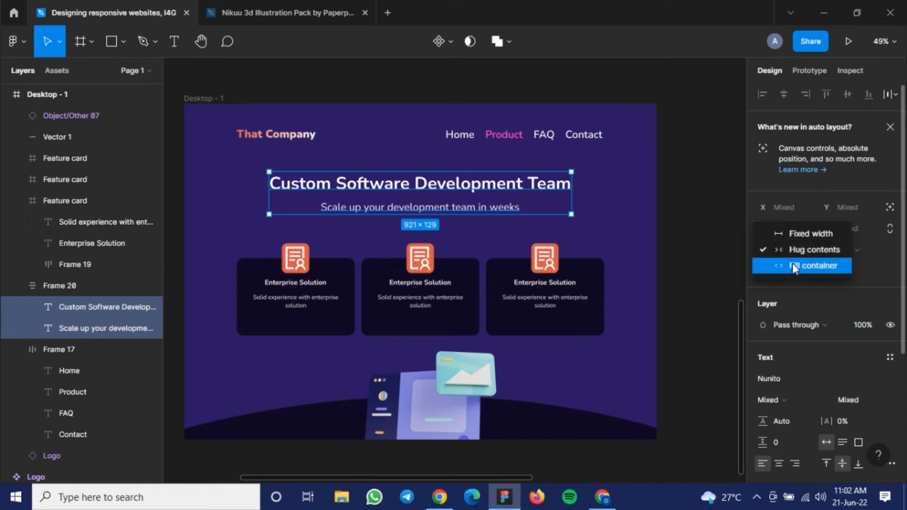
click(792, 264)
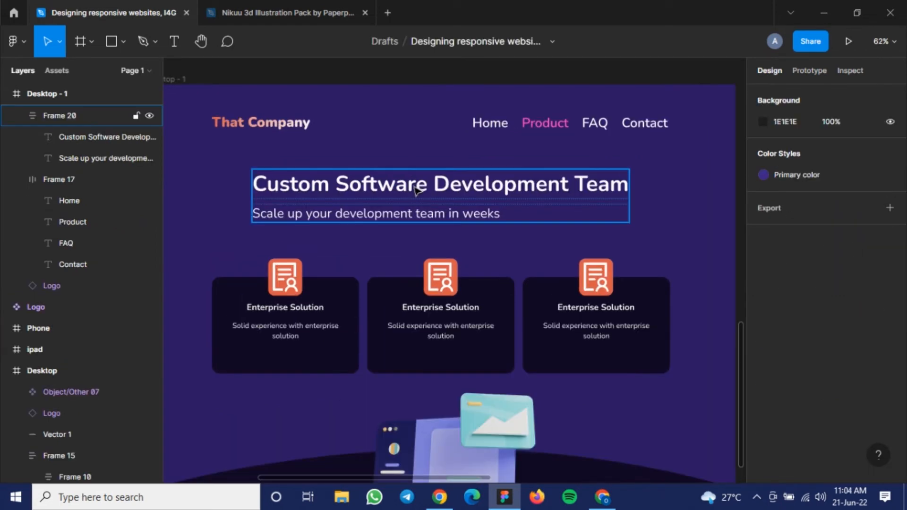
Center-align the text of the subheading "Scale up your development team in weeks".
click(415, 190)
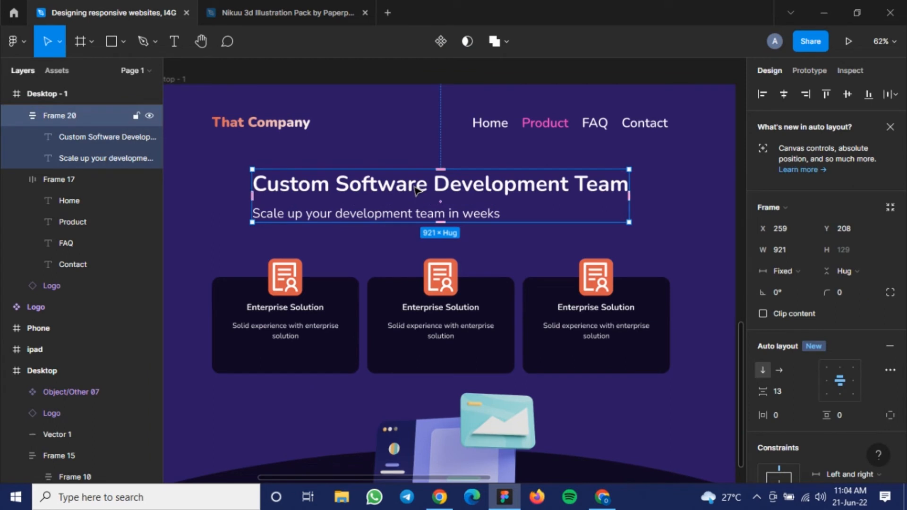
scroll(798, 220, down, 8)
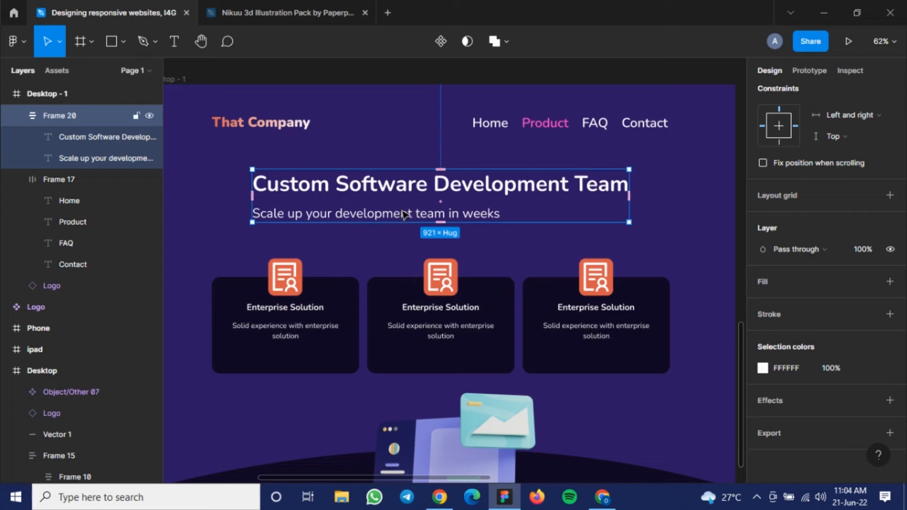
double_click(404, 214)
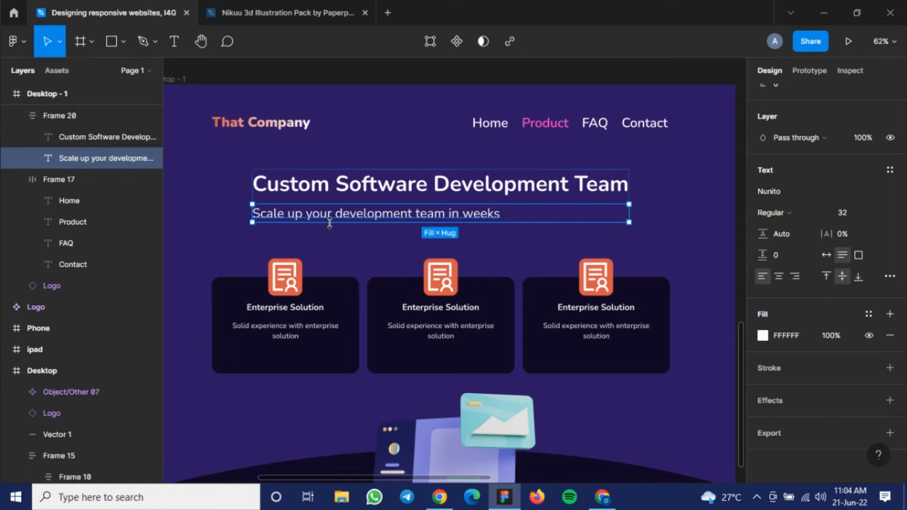
click(779, 276)
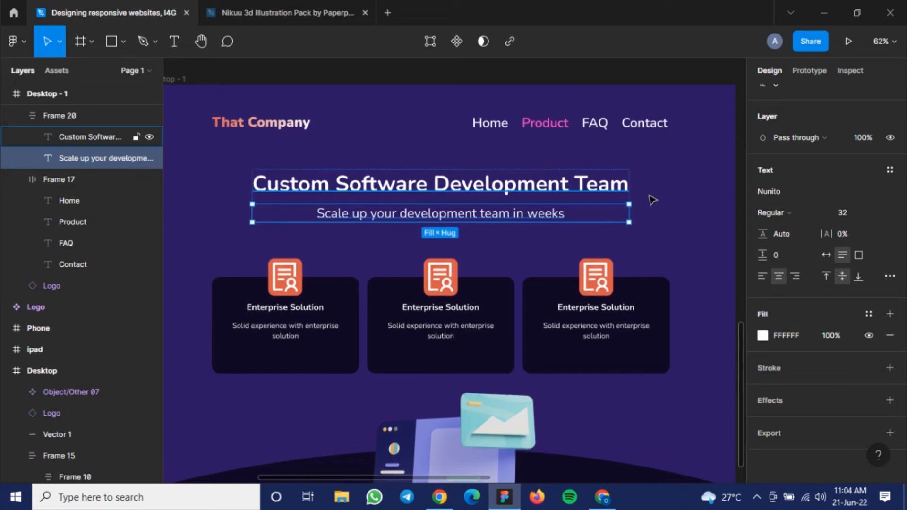
click(667, 202)
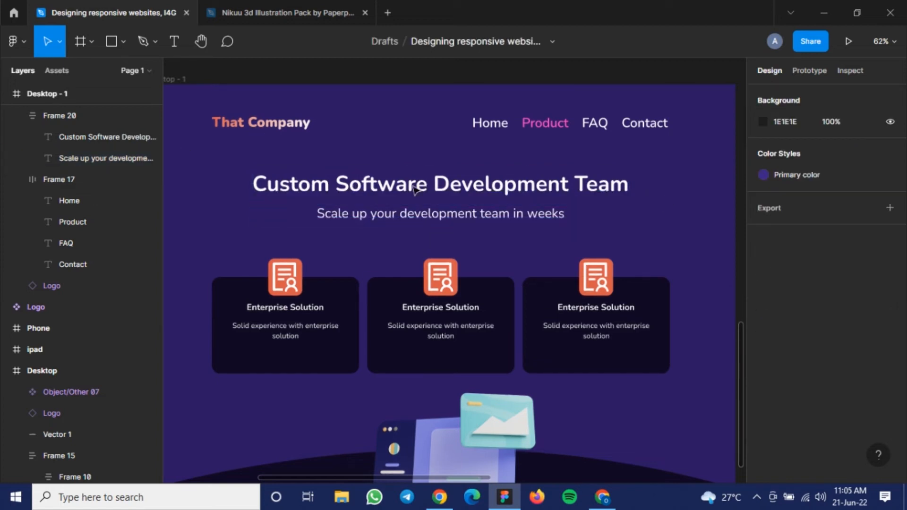
Try narrowing the Desktop - 1 frame to test how its contents respond, and undo the resize.
scroll(378, 153, down, 5)
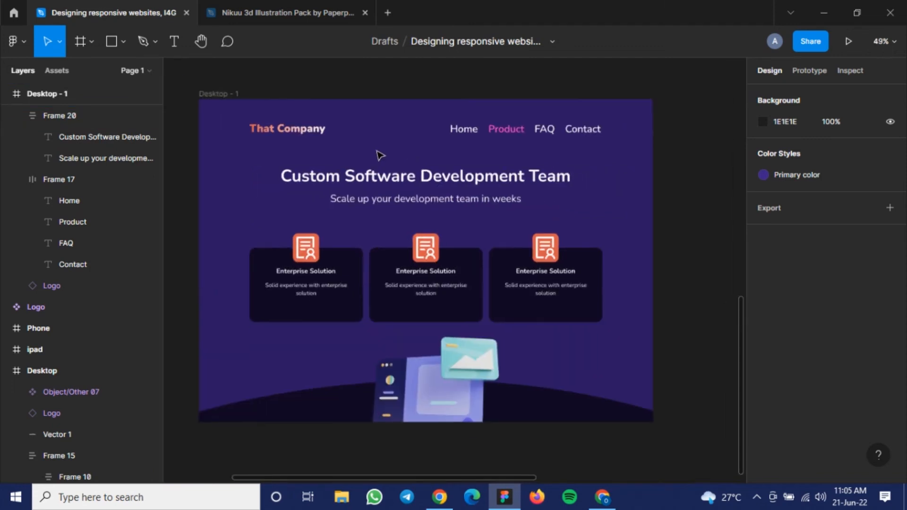
click(221, 97)
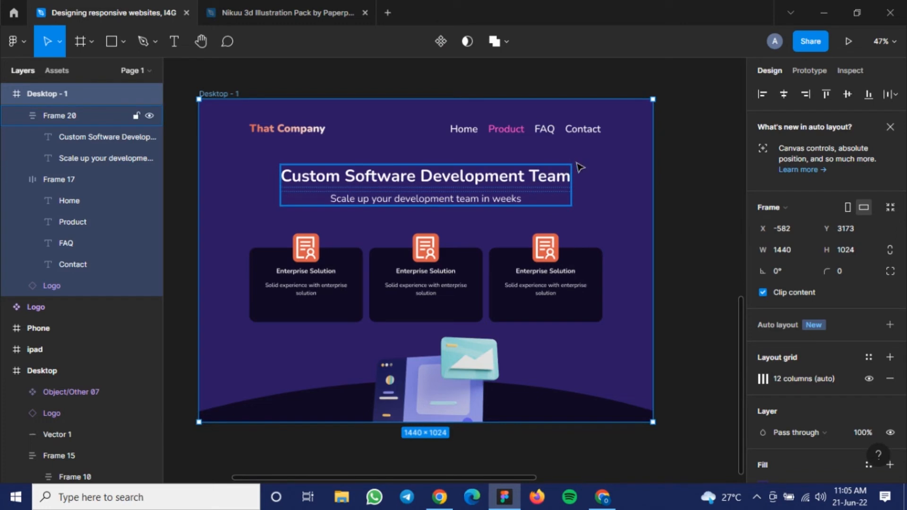
drag(654, 220, 522, 219)
key(ctrl+z)
Set the main heading "Custom Software Development Team" to font size 50 and center-align its text.
click(433, 181)
click(434, 182)
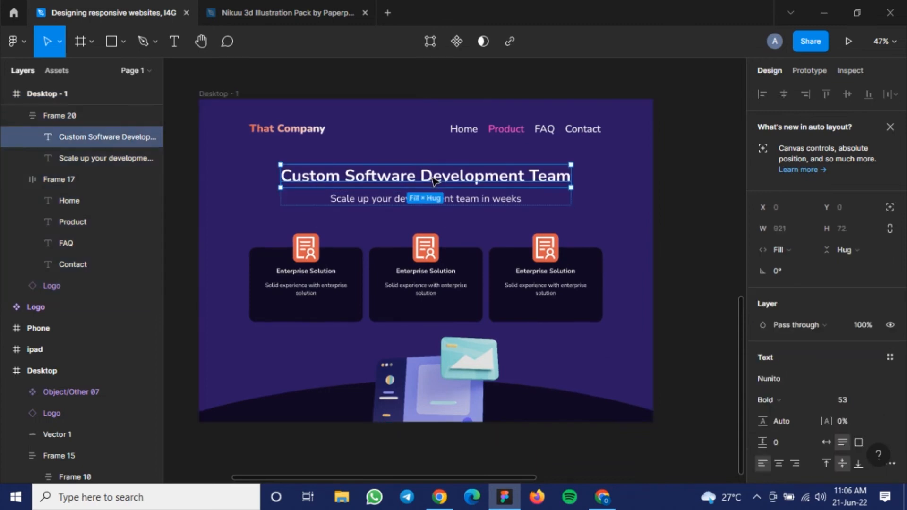
scroll(844, 359, down, 2)
click(846, 334)
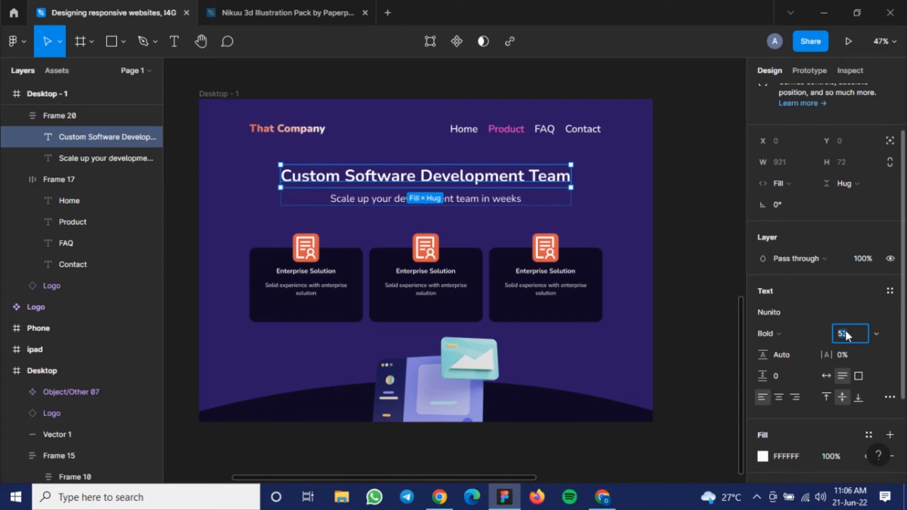
key(Down)
key(Down)
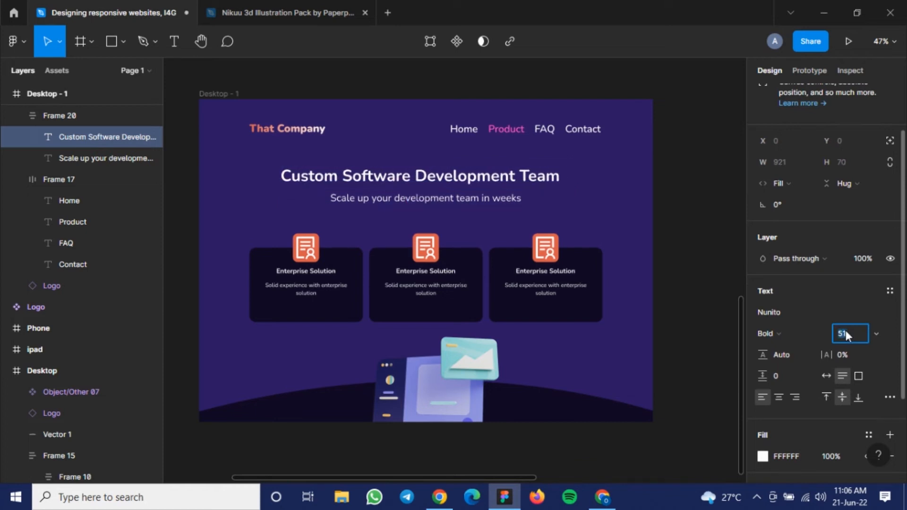
key(Down)
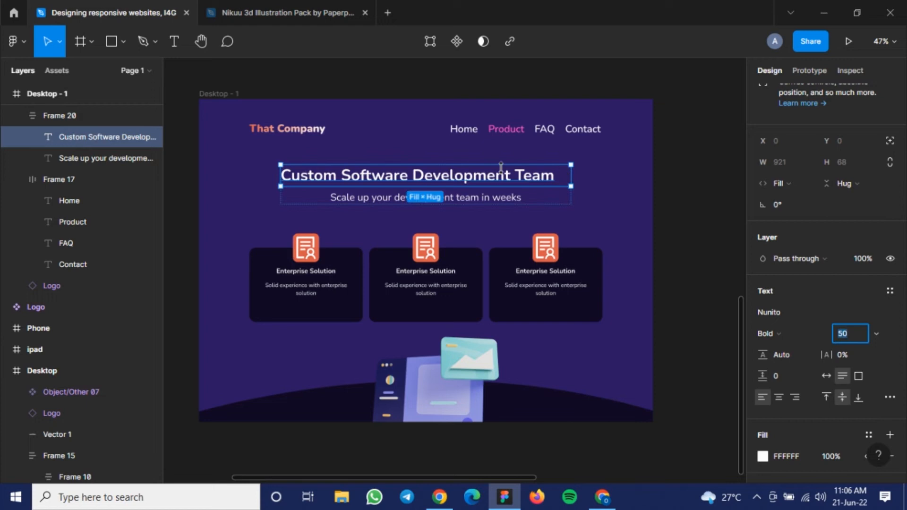
click(779, 399)
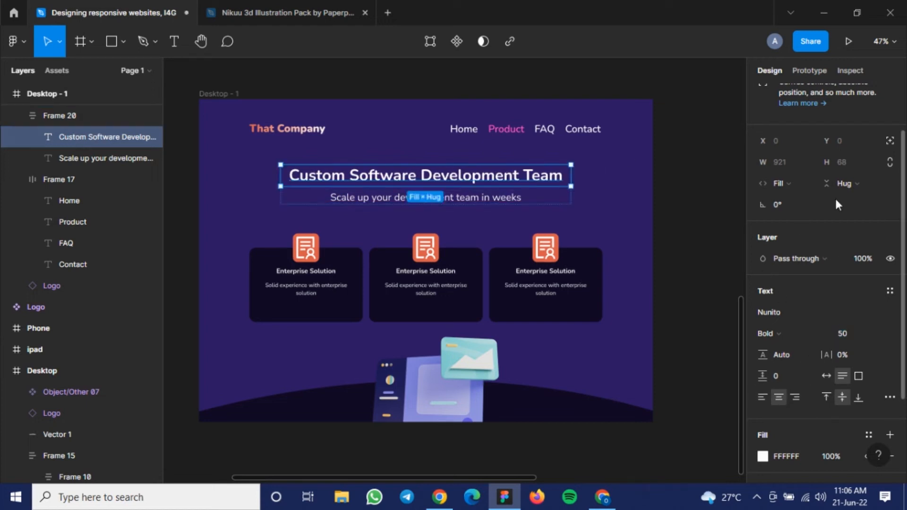
scroll(835, 198, up, 2)
key(Escape)
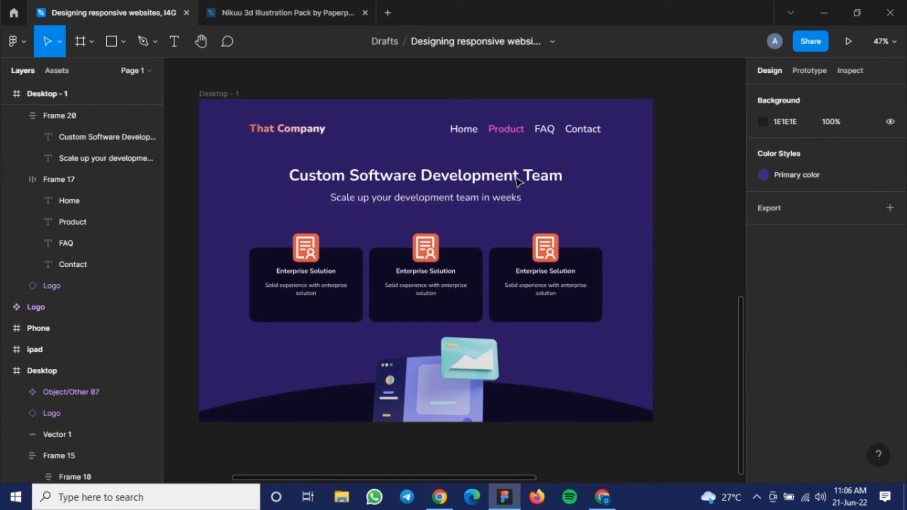
Test the heading's responsiveness by narrowing the Desktop - 1 frame to about 1141 px and once more further, undoing each resize.
click(513, 184)
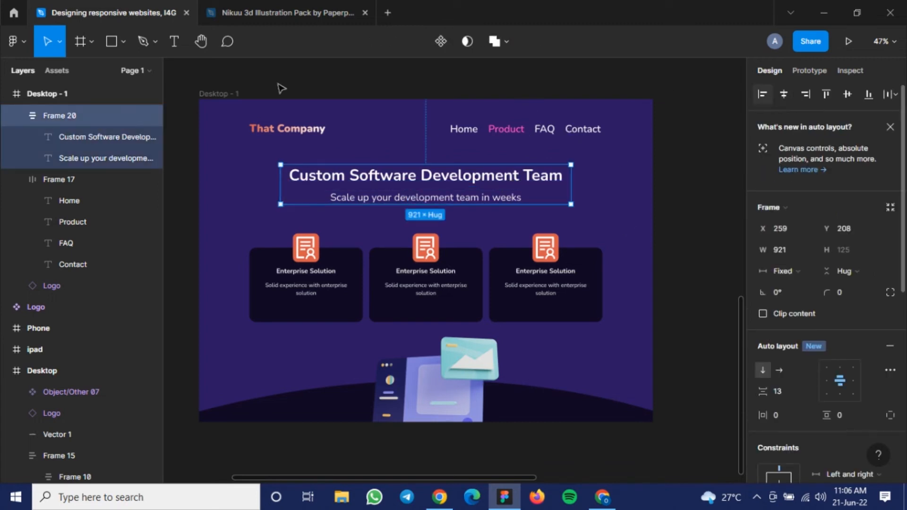
click(439, 136)
drag(653, 208, 559, 233)
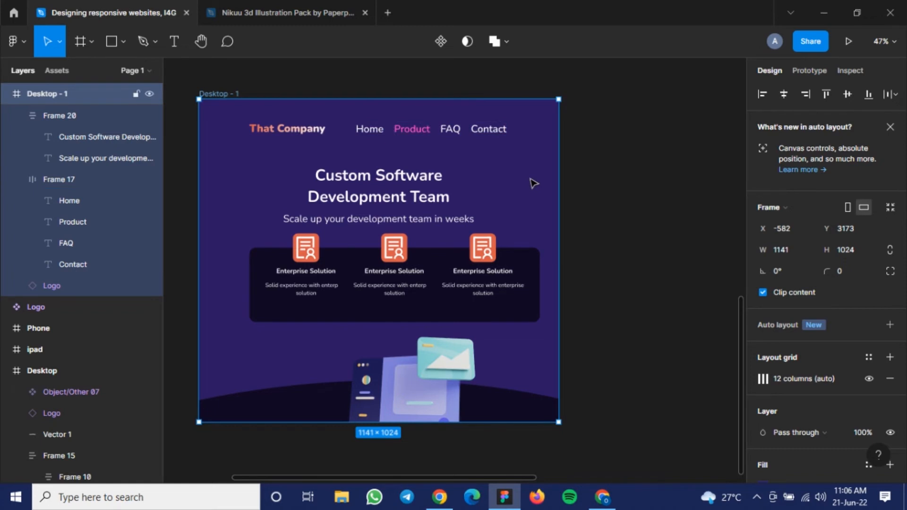
key(ctrl+z)
scroll(373, 258, down, 2)
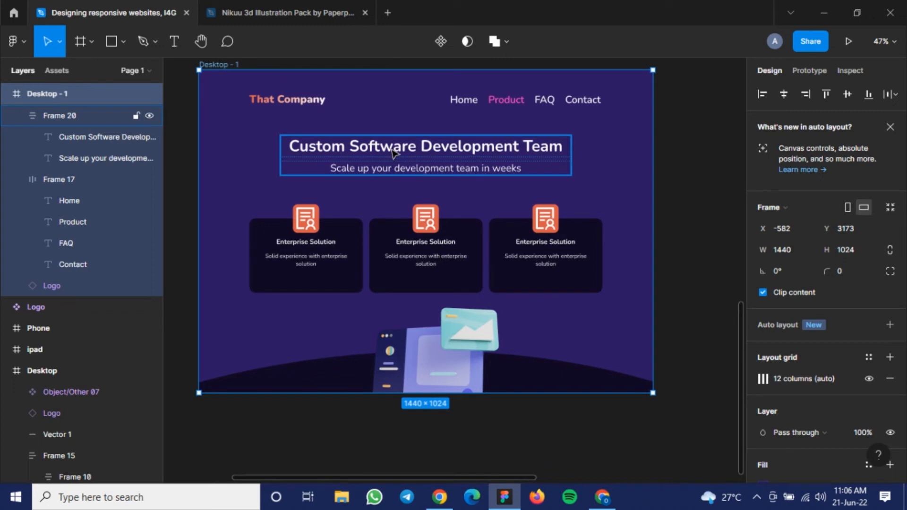
scroll(381, 162, down, 2)
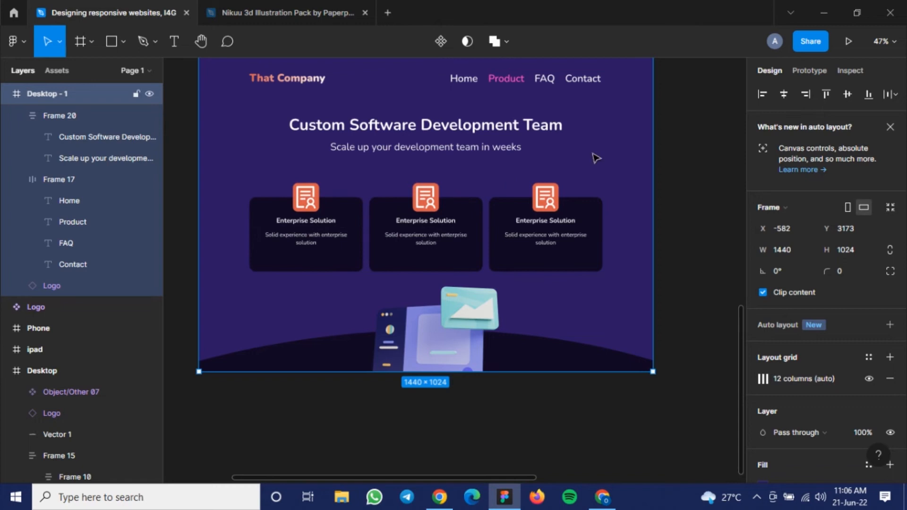
drag(653, 163, 450, 178)
key(ctrl+z)
Wrap the three feature cards in a horizontal auto layout frame and set that frame to Fixed width.
scroll(450, 208, up, 2)
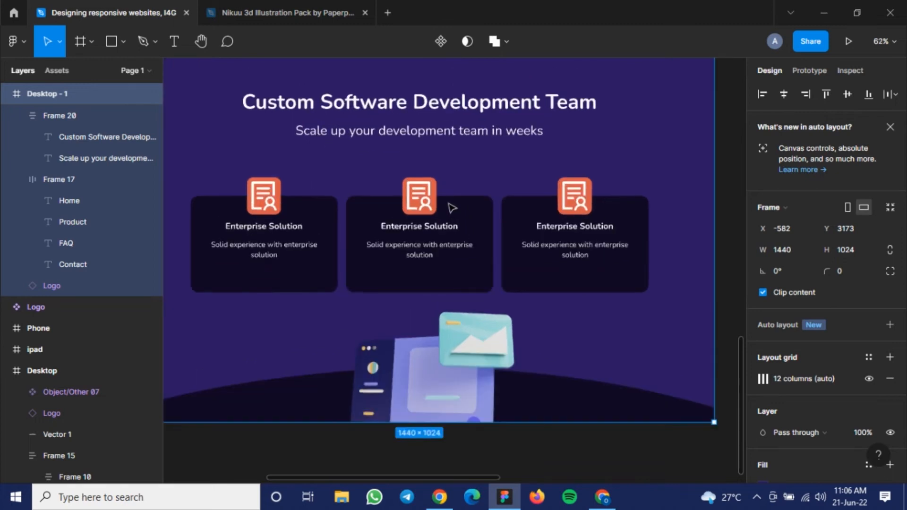
scroll(452, 203, up, 2)
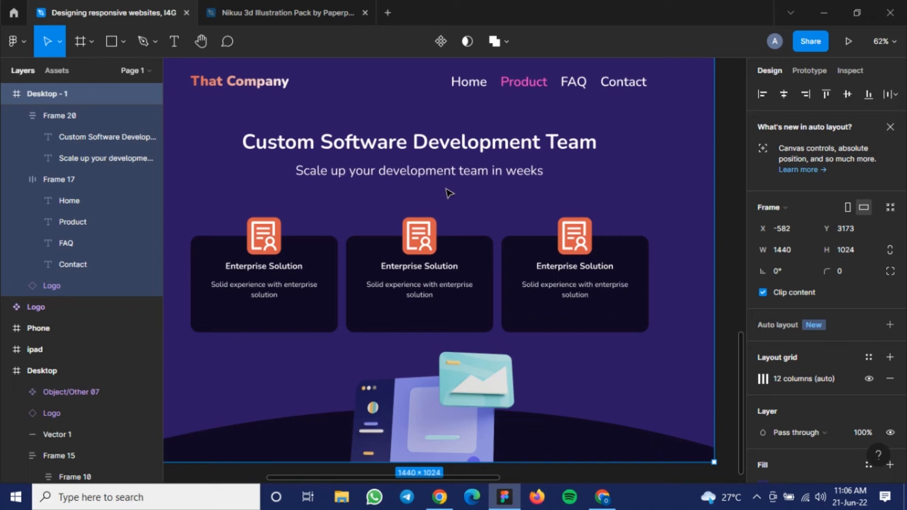
scroll(385, 235, left, 3)
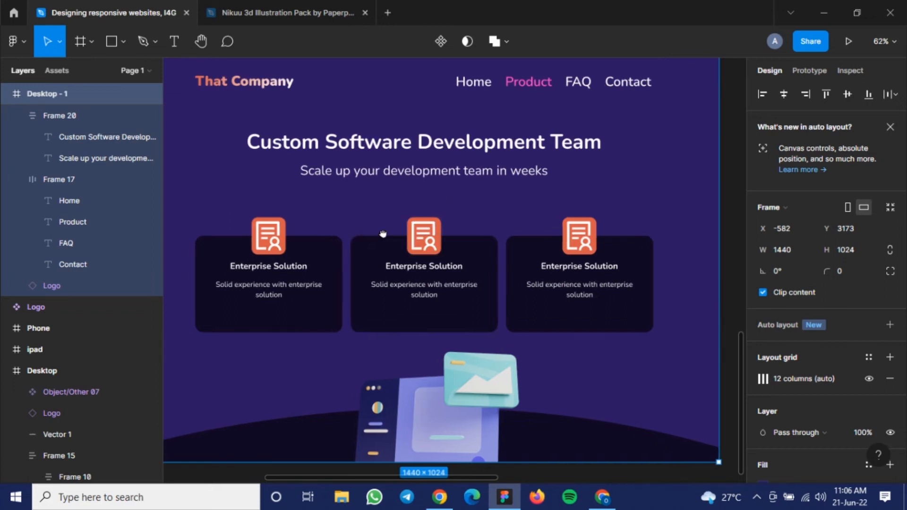
scroll(411, 222, up, 1)
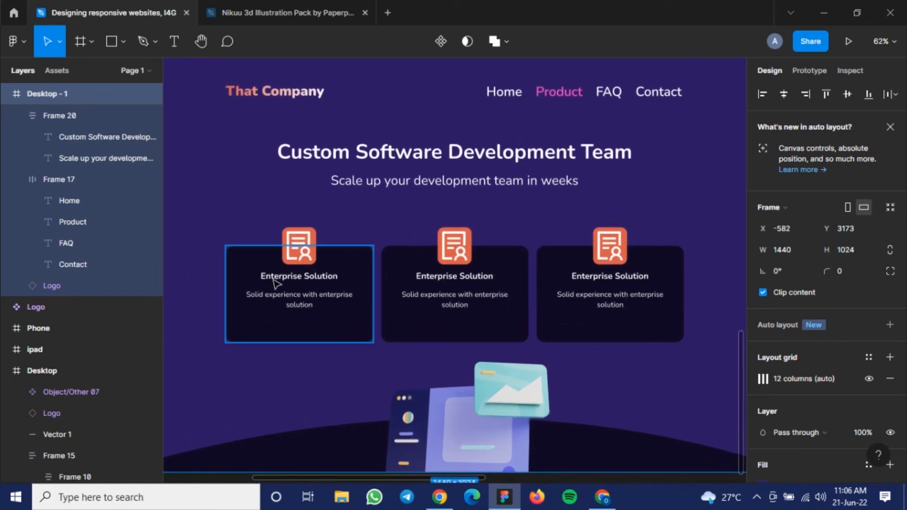
click(338, 278)
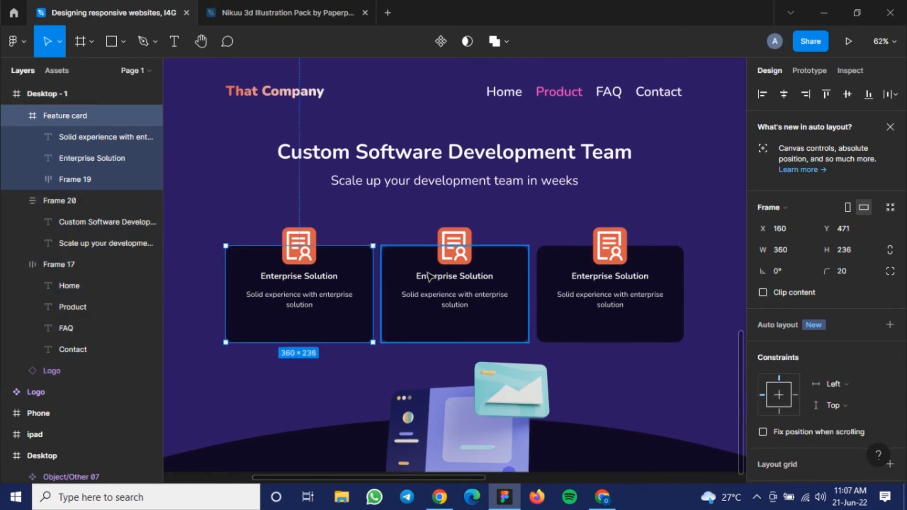
shift+click(429, 274)
shift+click(599, 267)
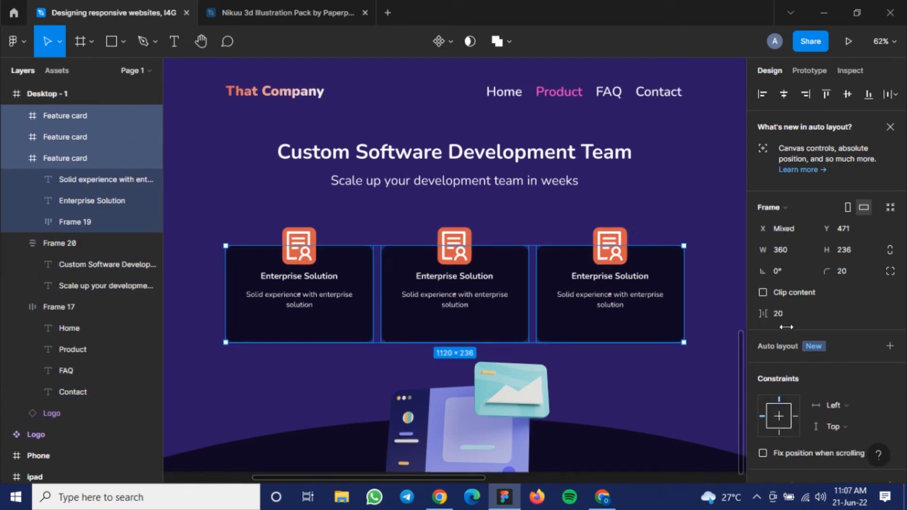
click(890, 346)
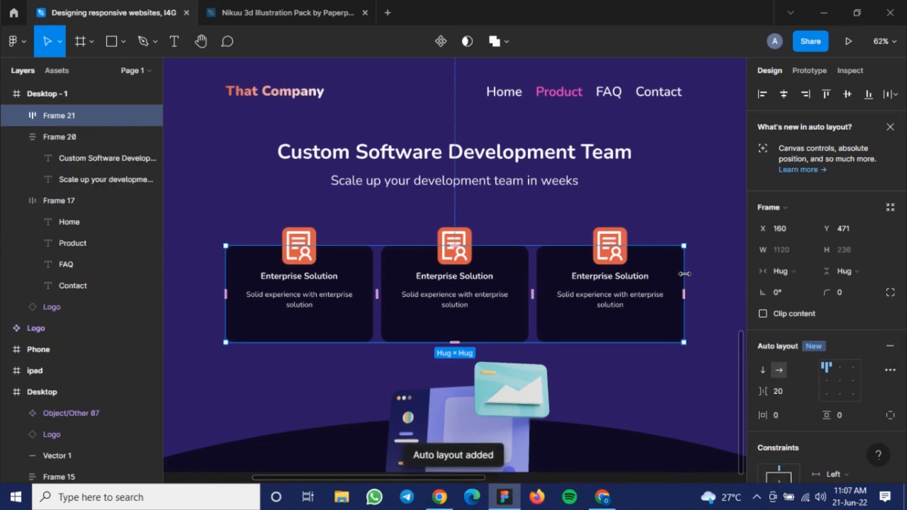
click(793, 273)
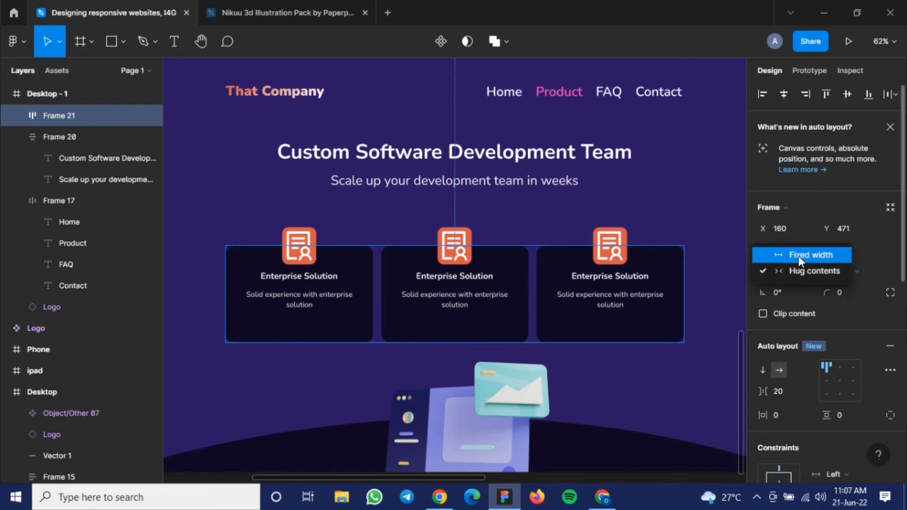
click(799, 256)
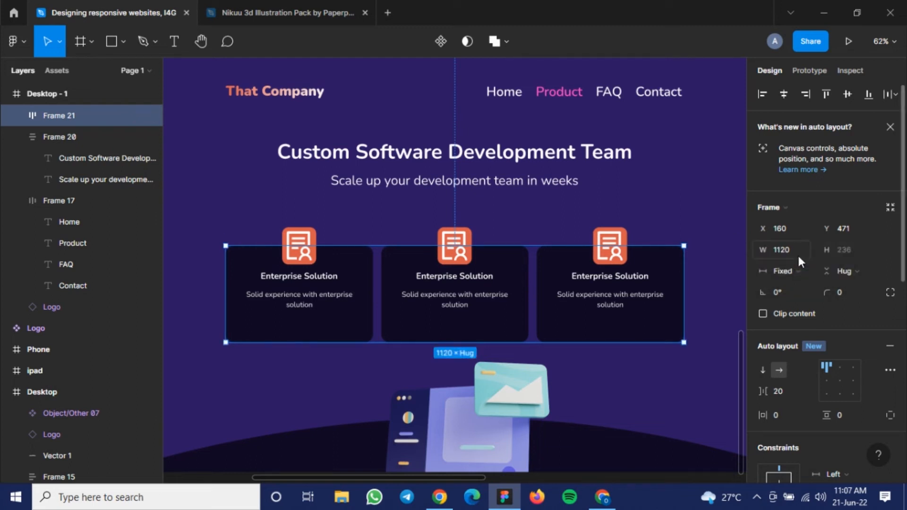
Set the width of all three feature cards to Fill container.
click(356, 274)
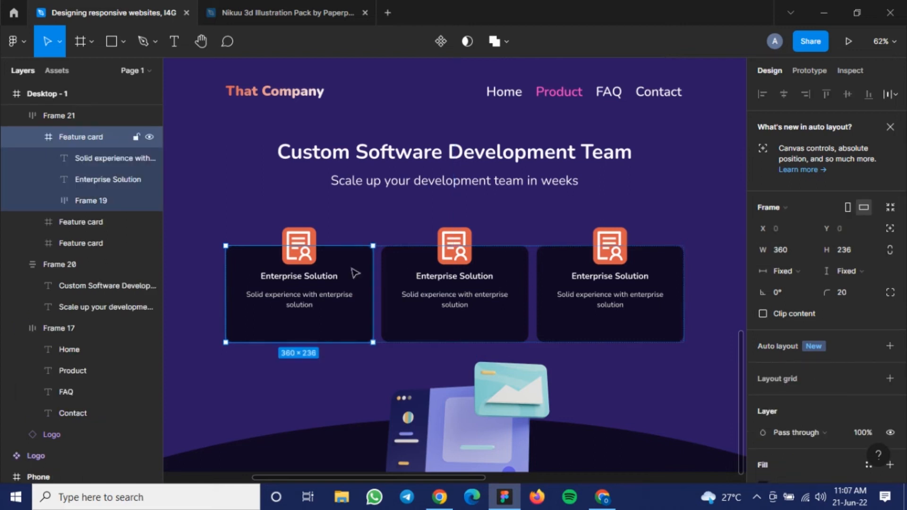
shift+click(521, 277)
shift+click(561, 269)
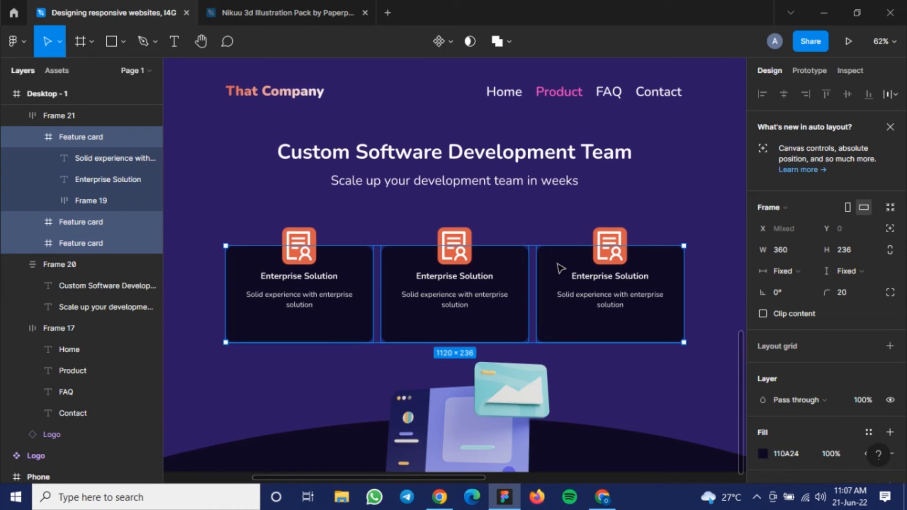
scroll(801, 271, down, 3)
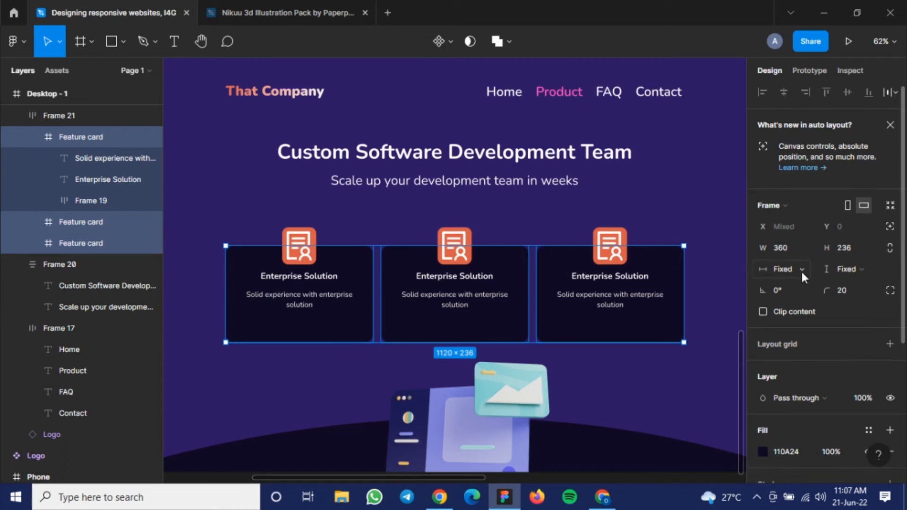
click(801, 205)
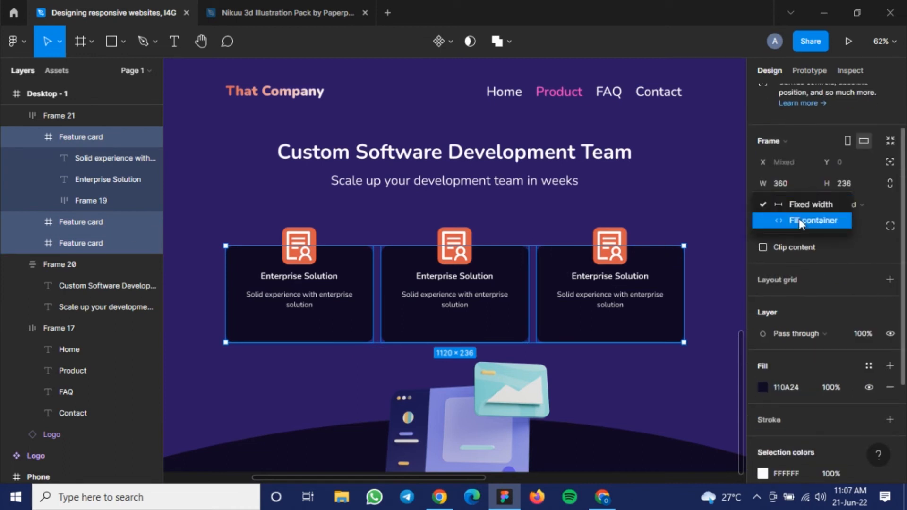
click(799, 219)
scroll(801, 231, down, 5)
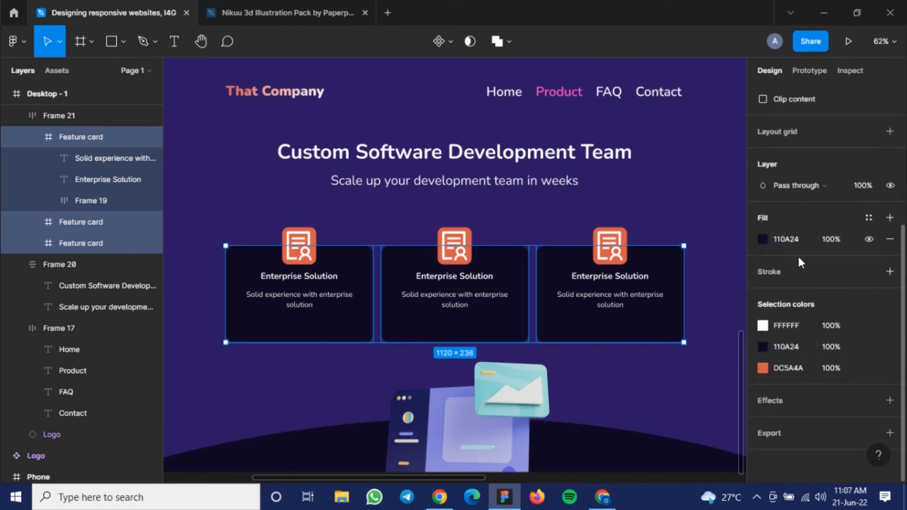
scroll(797, 255, up, 4)
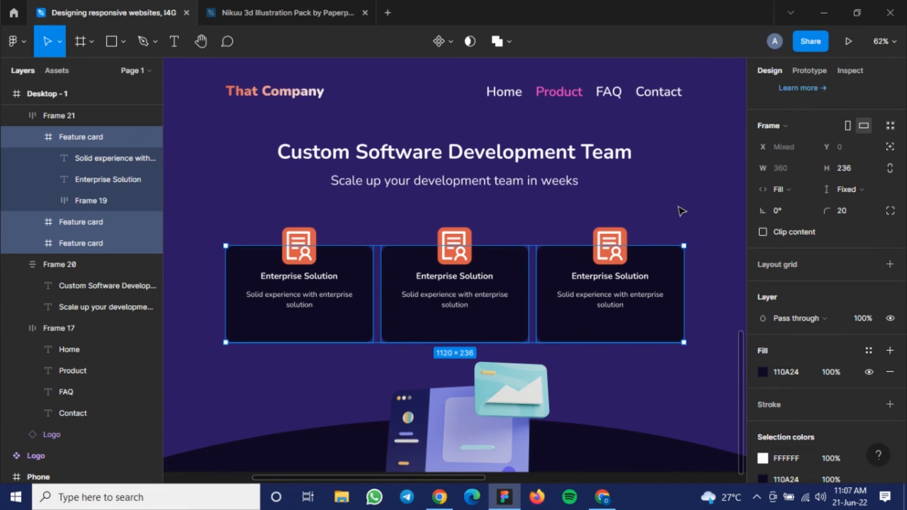
key(Escape)
Set the horizontal constraint of the frame holding the three feature cards to Left and right.
click(493, 268)
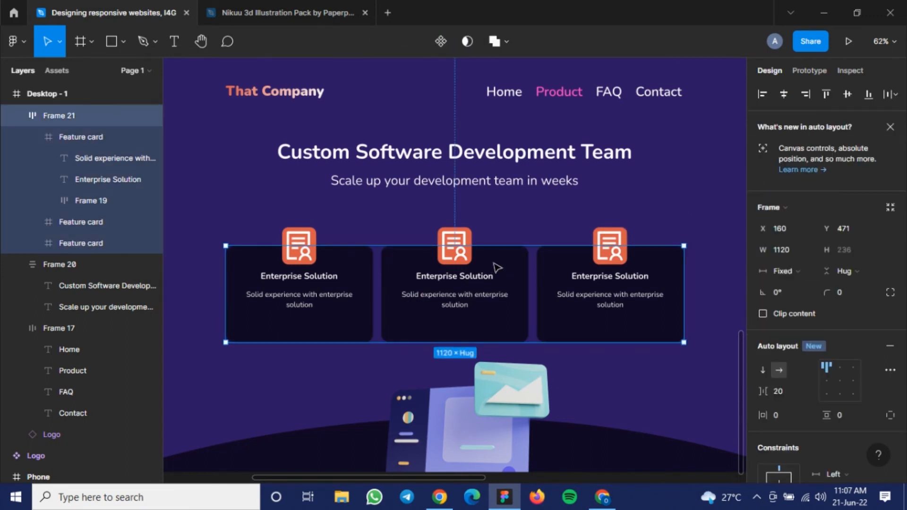
scroll(837, 277, down, 5)
scroll(801, 333, down, 3)
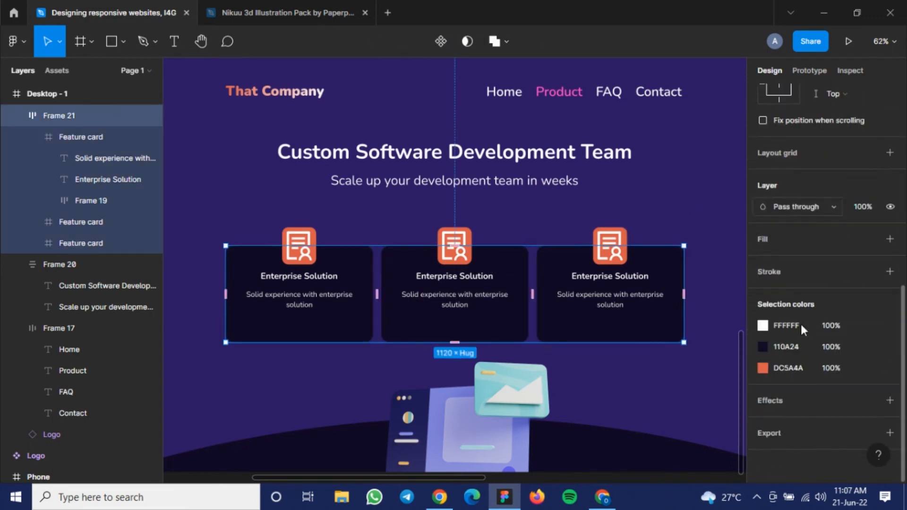
scroll(798, 302, up, 5)
click(557, 197)
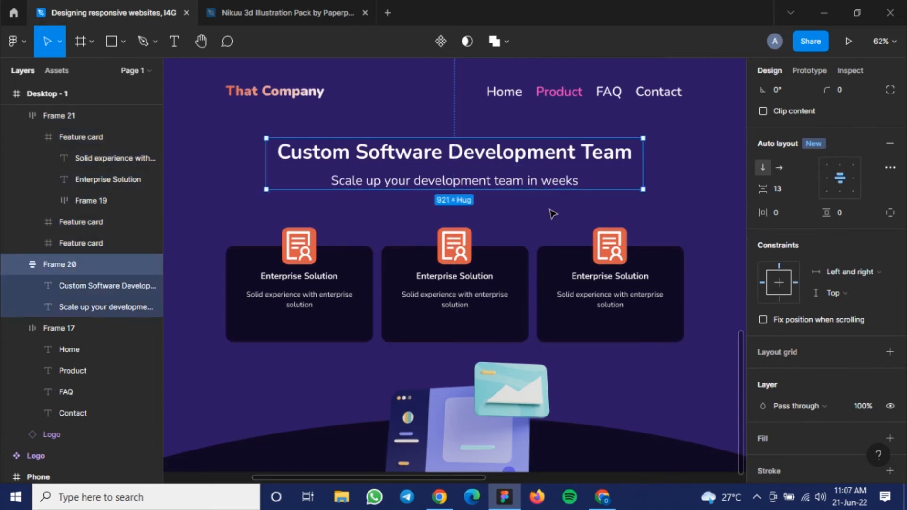
key(Escape)
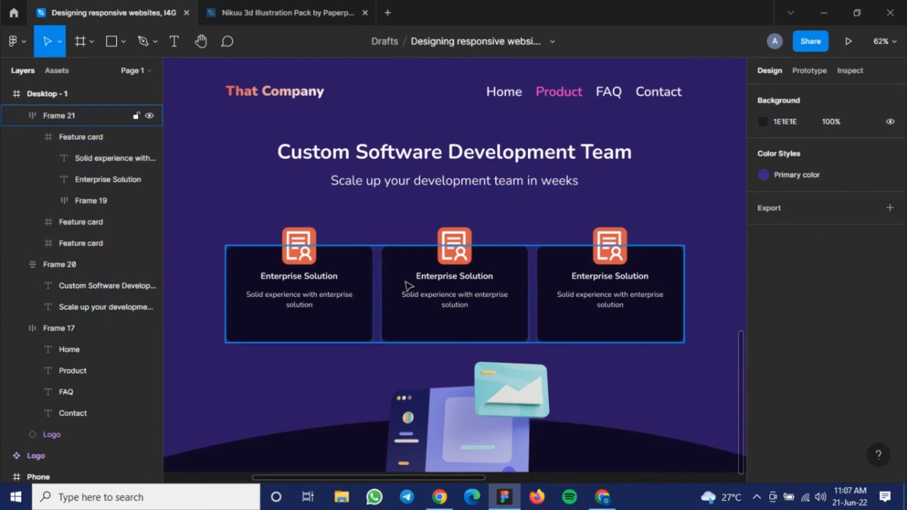
click(406, 282)
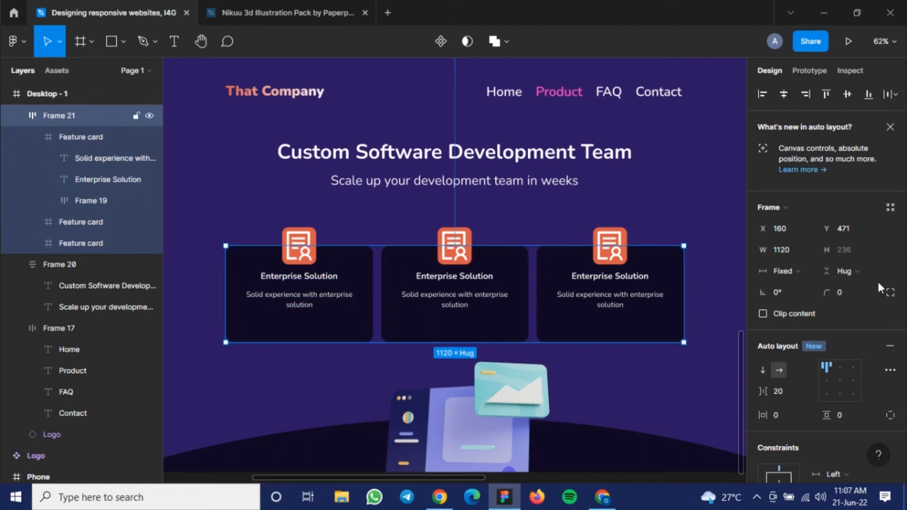
scroll(844, 333, down, 5)
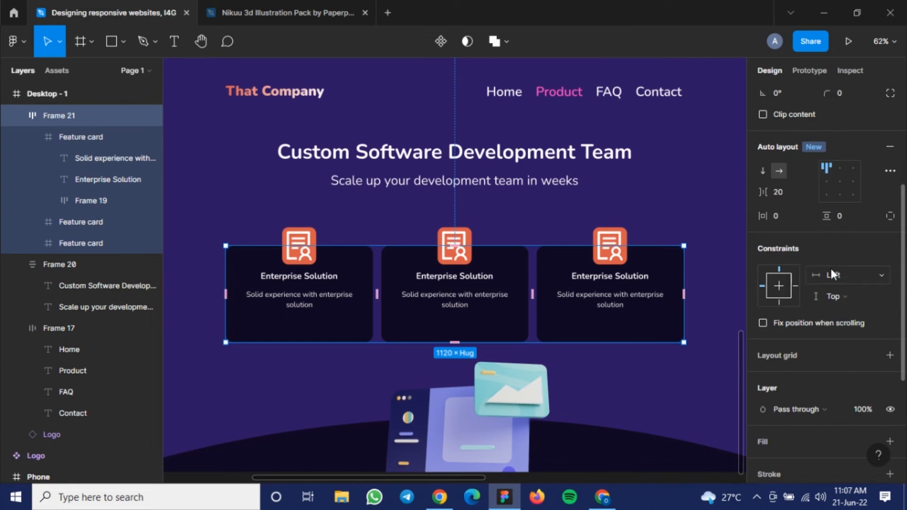
click(830, 274)
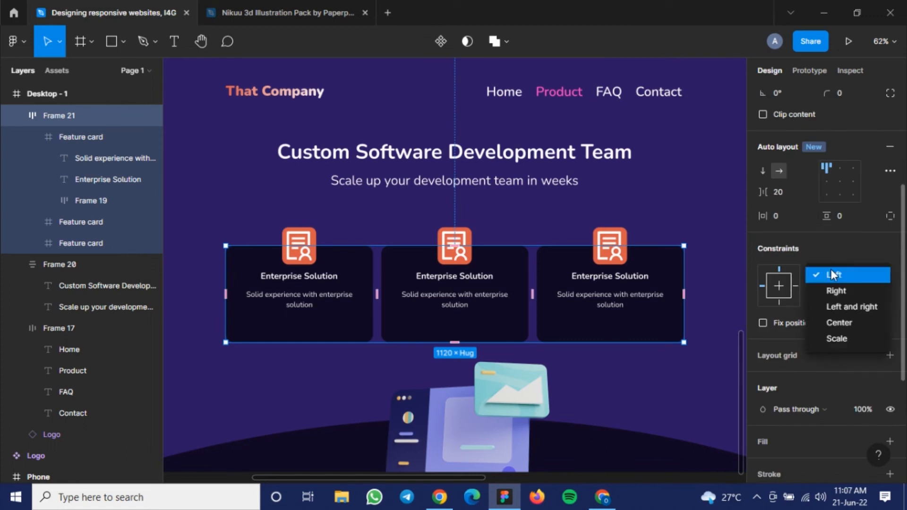
click(839, 308)
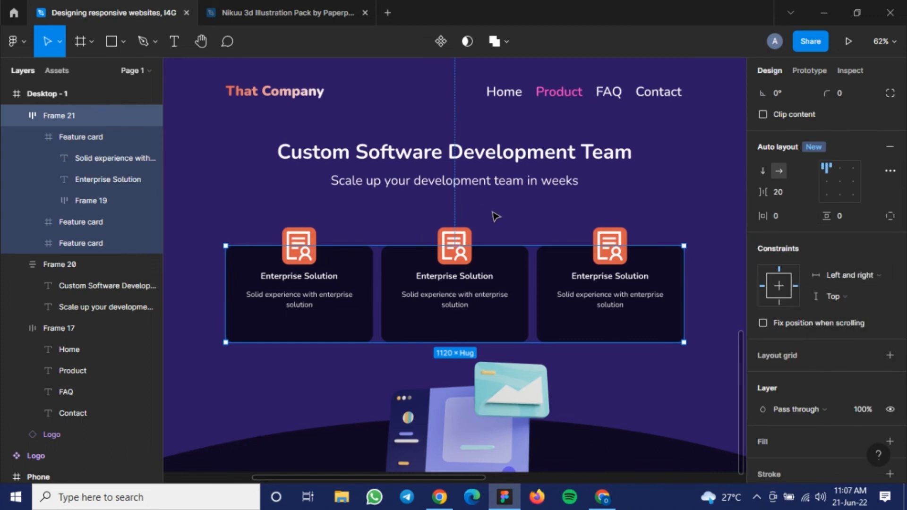
Select the Desktop - 1 frame with the whole landing page in view.
click(495, 216)
scroll(494, 217, down, 3)
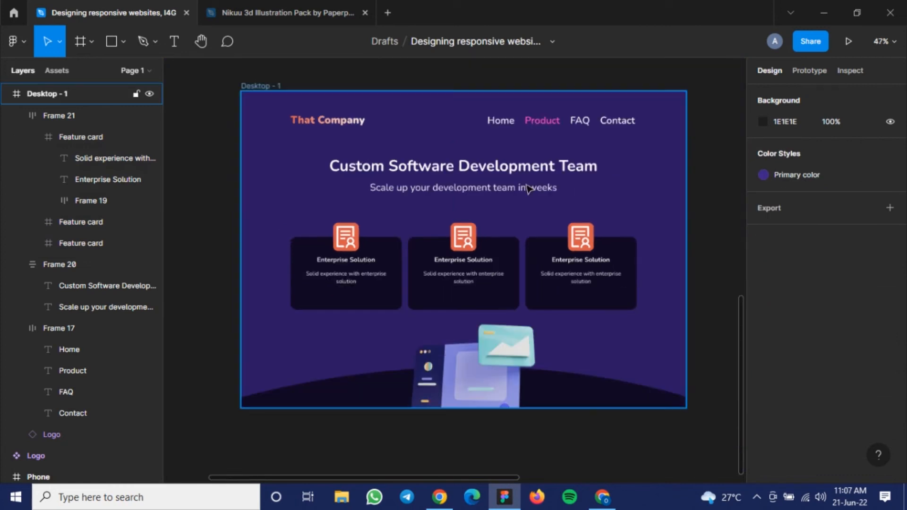
click(680, 214)
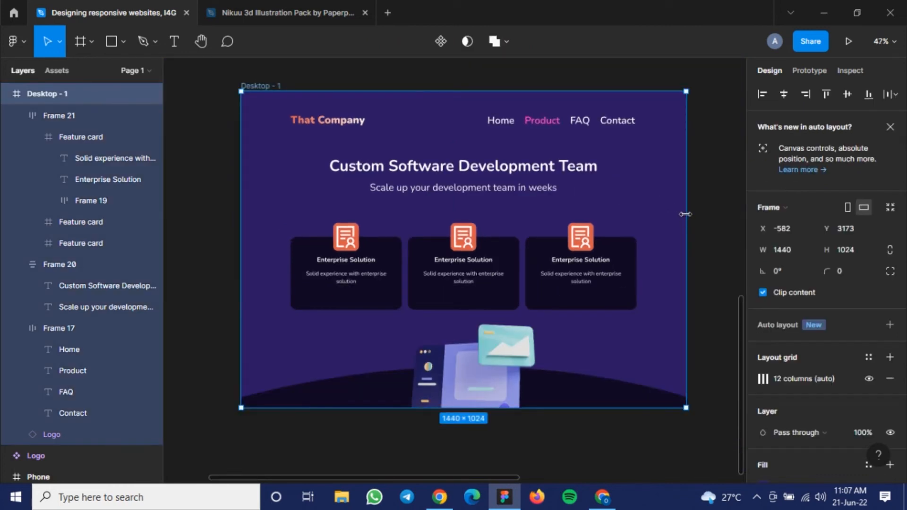
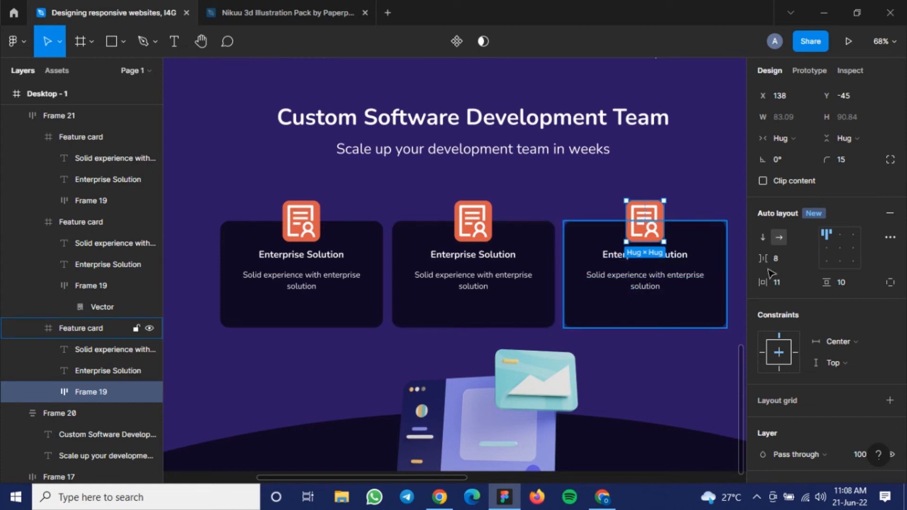
Set the vertical constraint of the "Solid experience with enterprise solution" text in the first feature card to Scale.
click(283, 262)
click(285, 257)
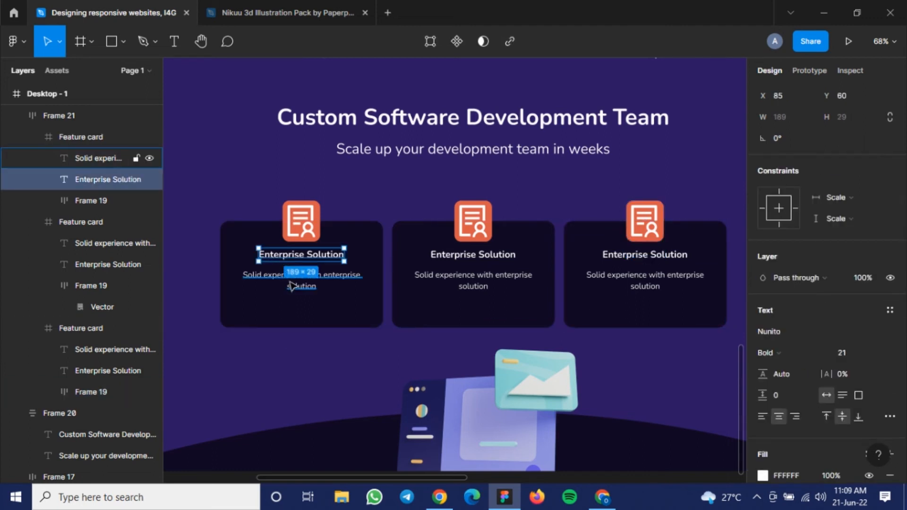
scroll(841, 321, down, 3)
scroll(841, 322, up, 4)
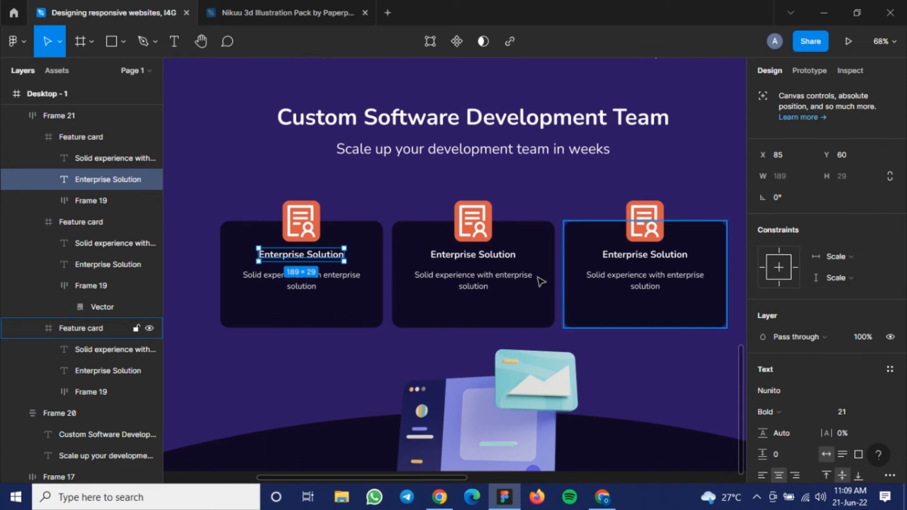
click(330, 283)
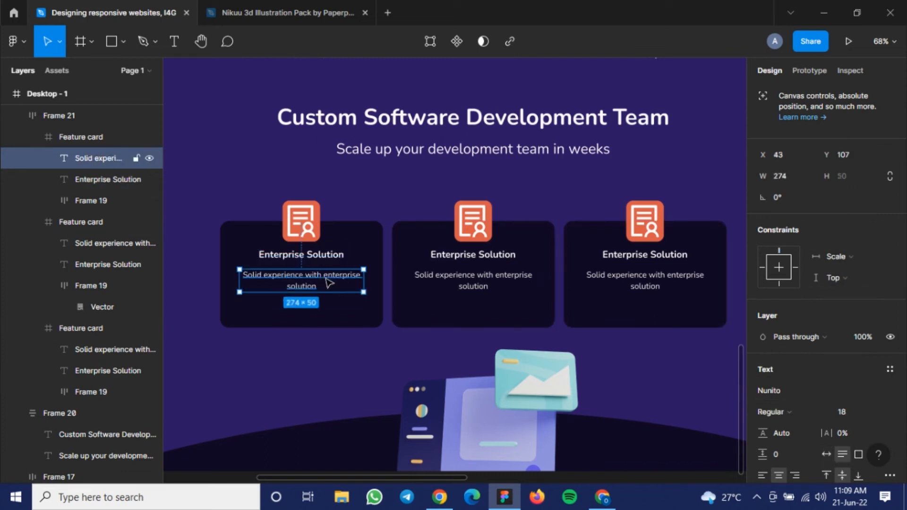
click(845, 280)
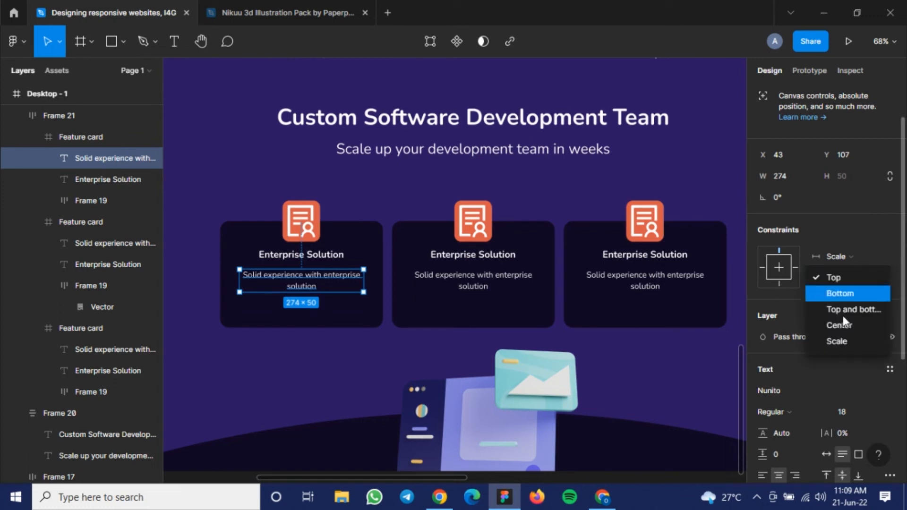
click(835, 341)
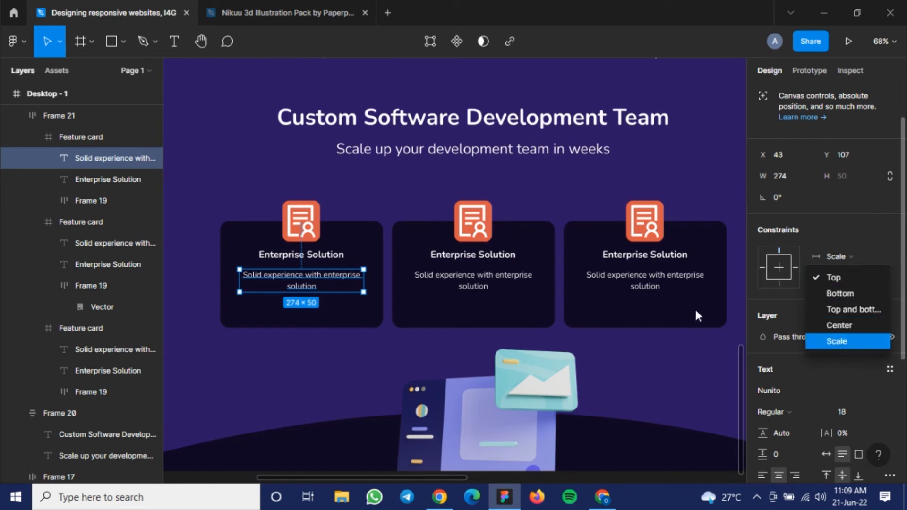
Set the middle feature card's description text to the Scale vertical constraint and check its "Enterprise Solution" title's constraints.
click(475, 283)
click(475, 283)
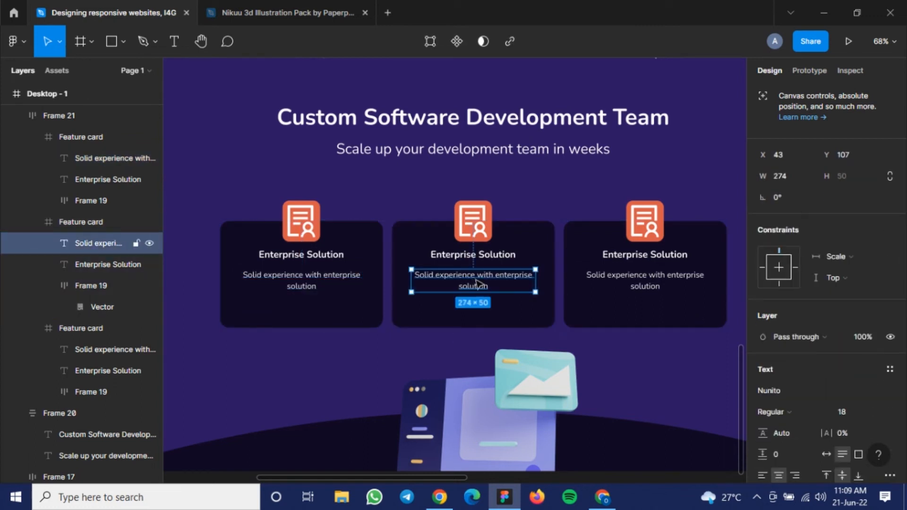
click(847, 285)
key(Return)
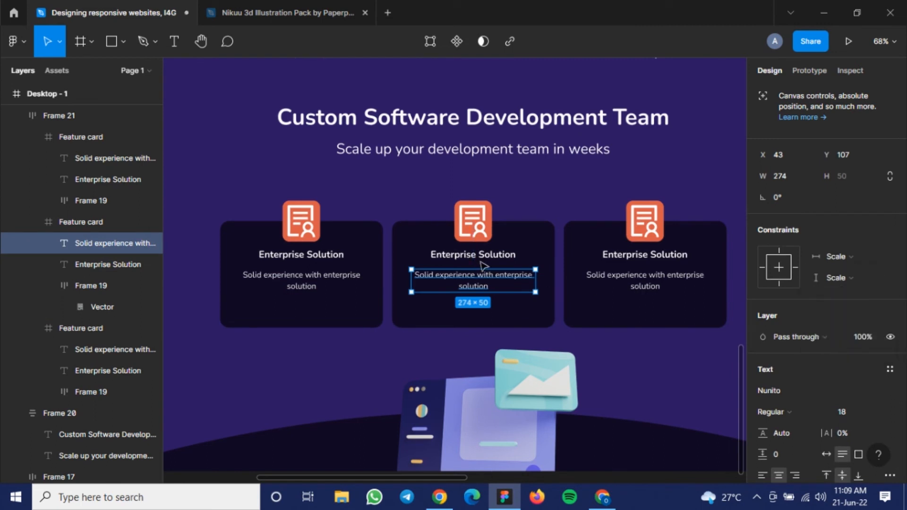
click(477, 255)
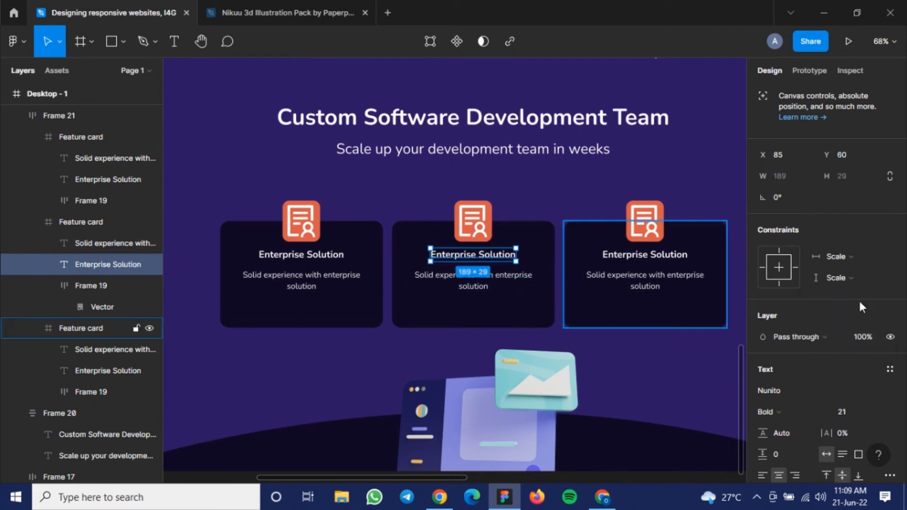
Set the third feature card's description text to the Scale vertical constraint and check its title's constraints.
click(659, 285)
click(836, 278)
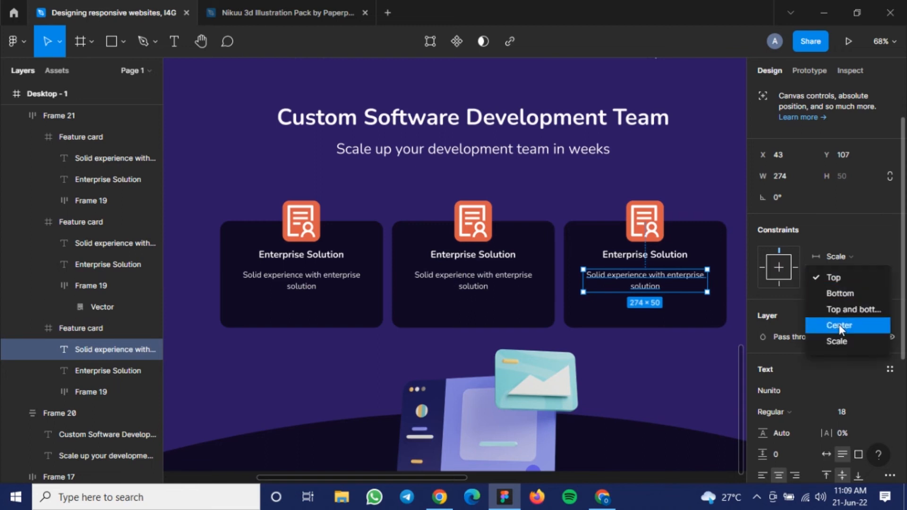
key(Return)
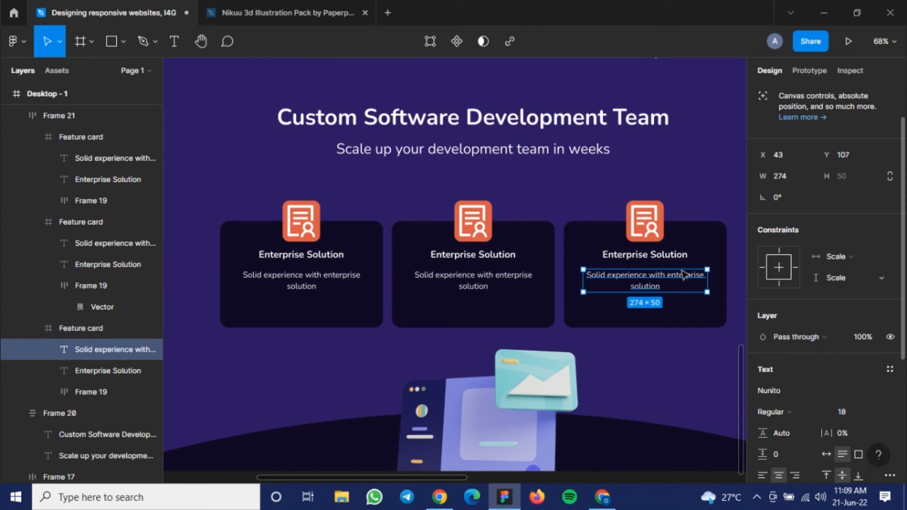
click(666, 257)
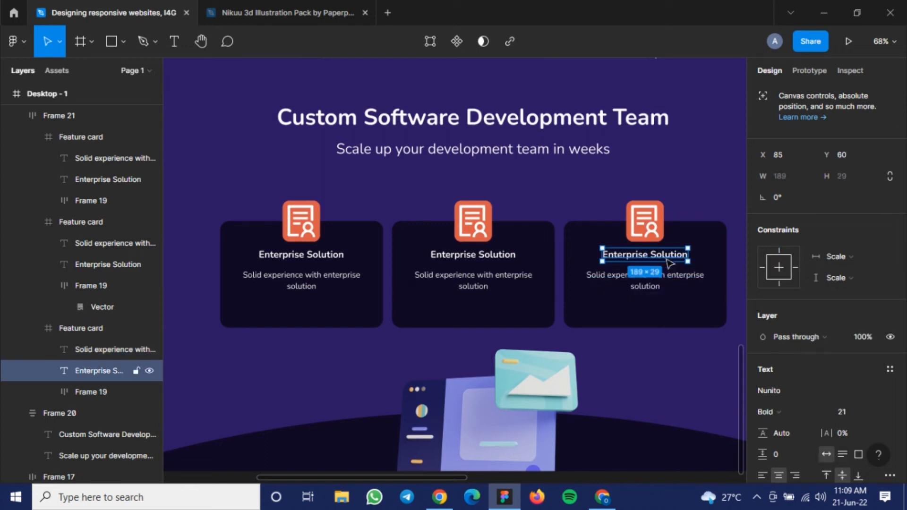
Test the feature cards' responsiveness by narrowing the Desktop - 1 frame from its outer edge.
click(346, 348)
scroll(346, 348, down, 3)
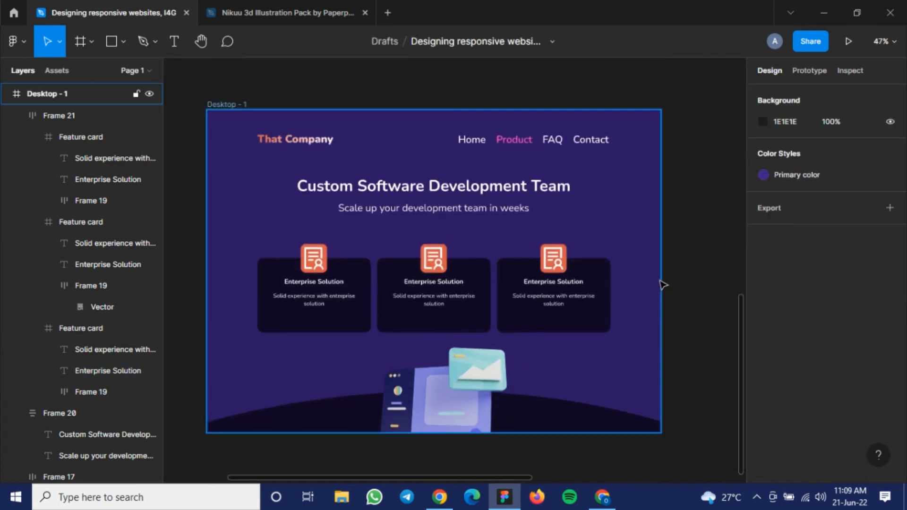
click(662, 273)
drag(645, 273, 539, 283)
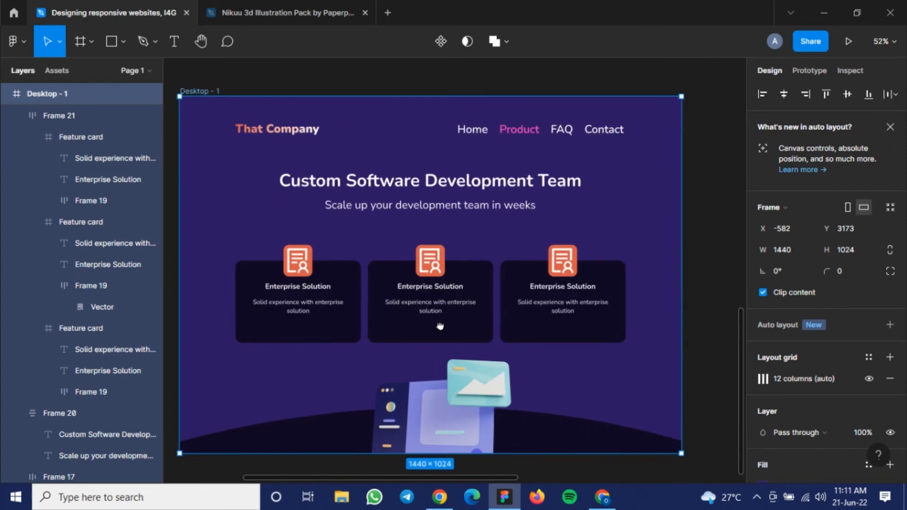
Wrap the heading frame and the feature cards frame in one vertical auto layout frame and set it to Fixed width.
click(456, 192)
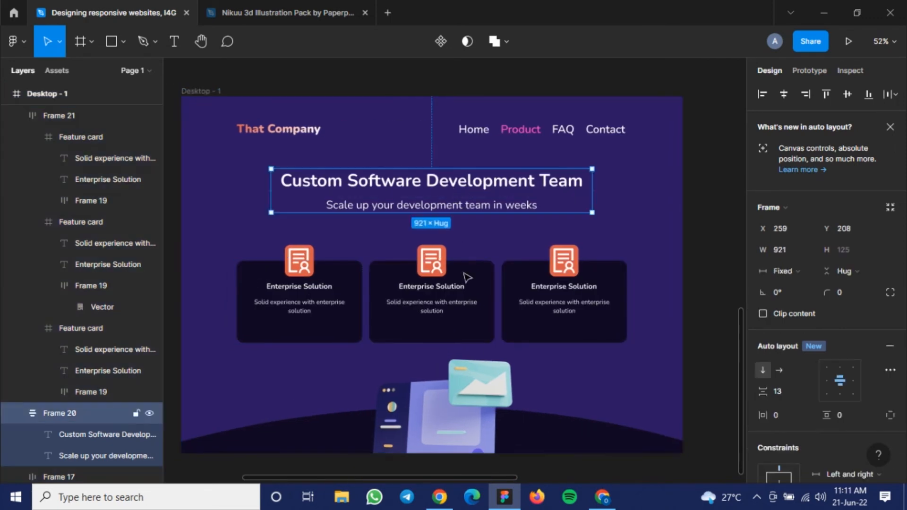
shift+click(470, 265)
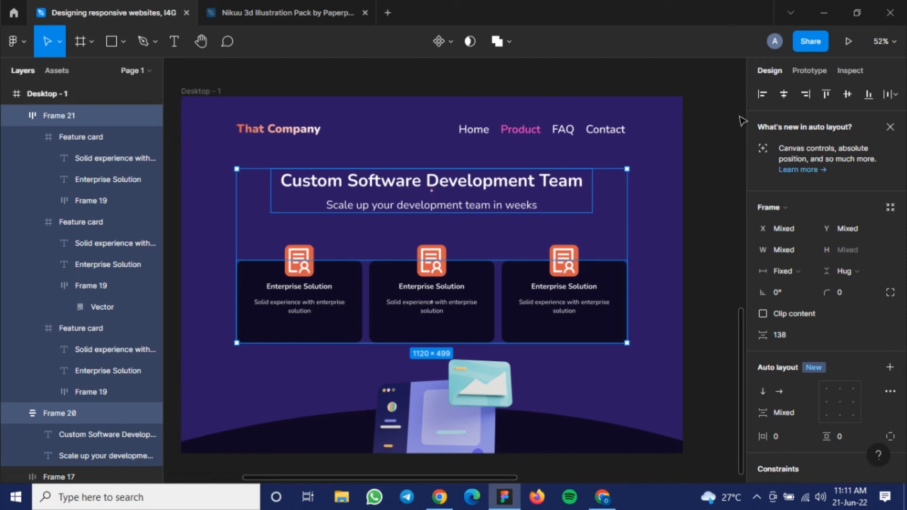
click(892, 368)
scroll(768, 229, down, 3)
scroll(771, 226, up, 4)
click(787, 201)
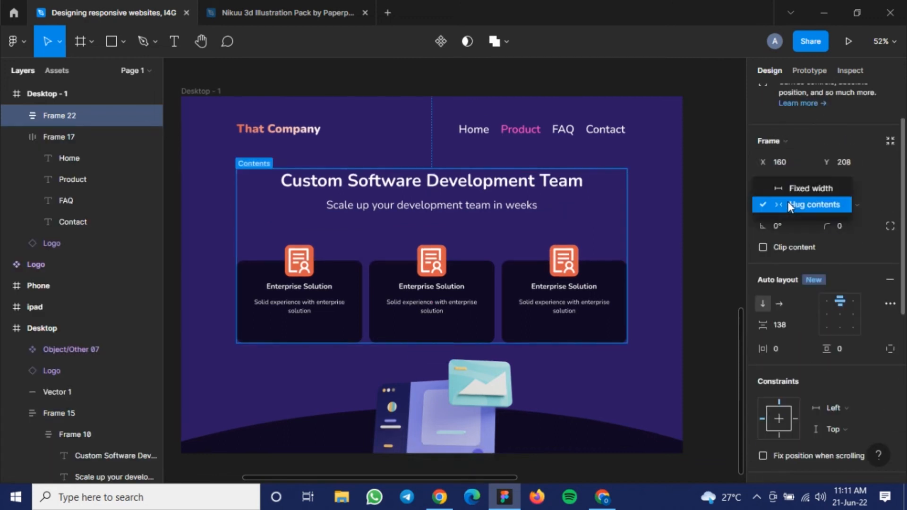
click(789, 191)
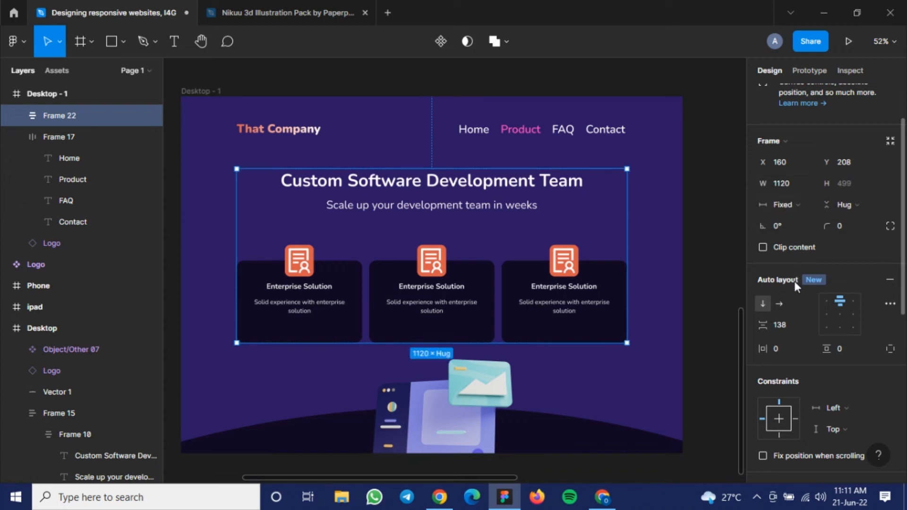
Set the horizontal constraint of the auto layout frame around the heading and feature cards to Left and right.
scroll(794, 282, down, 5)
click(845, 210)
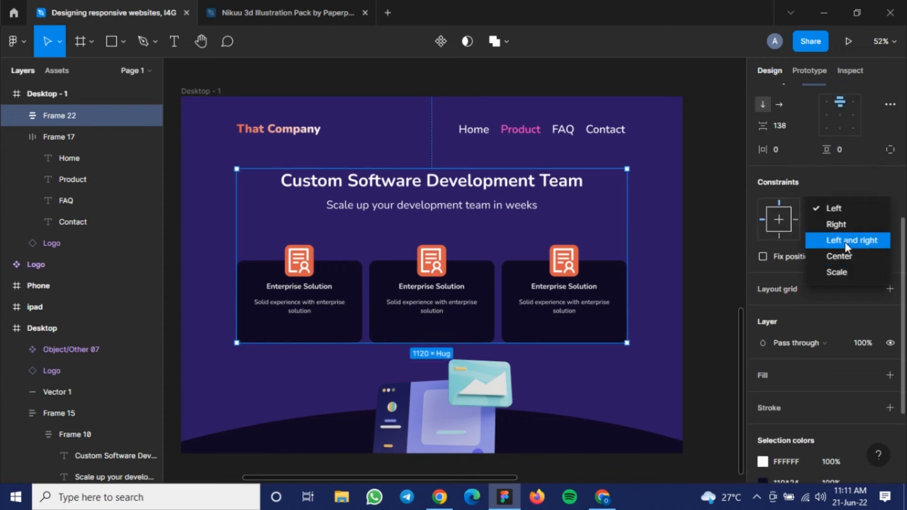
click(844, 241)
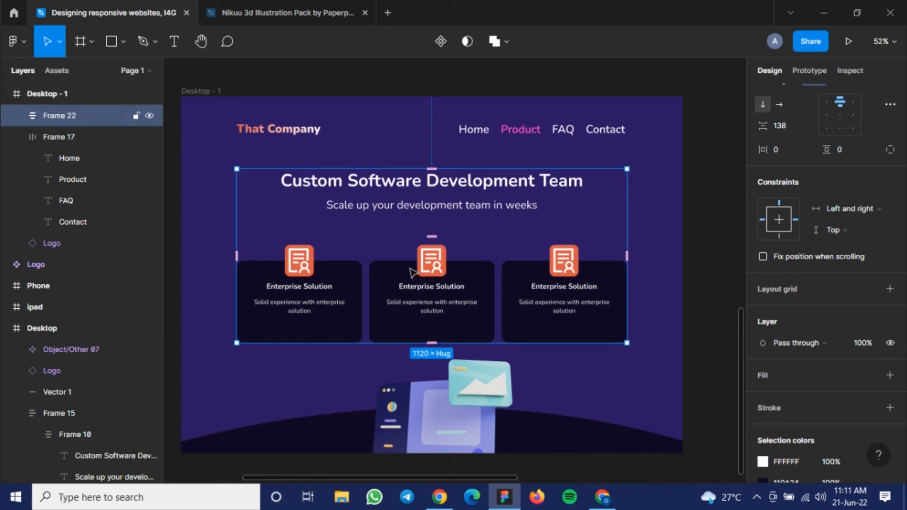
Set the width of both the heading frame and the feature cards frame to Fill container inside their parent frame.
click(411, 272)
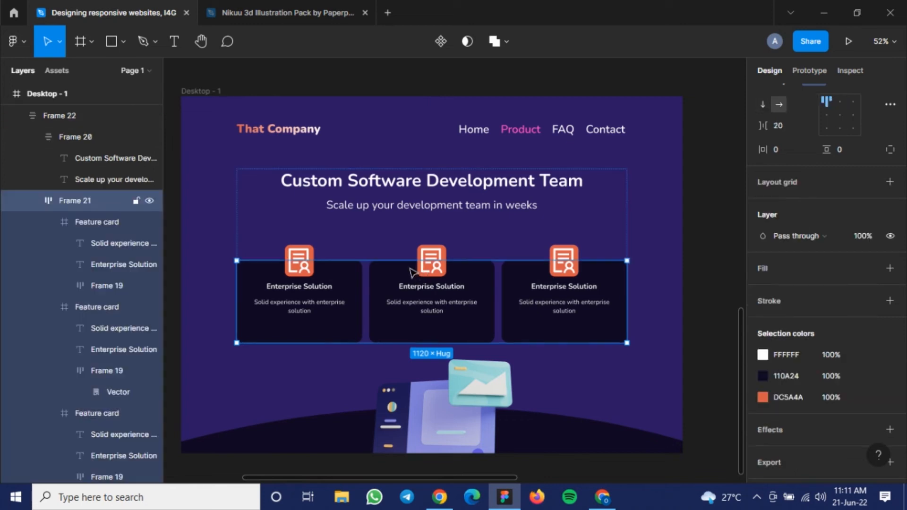
shift+click(429, 207)
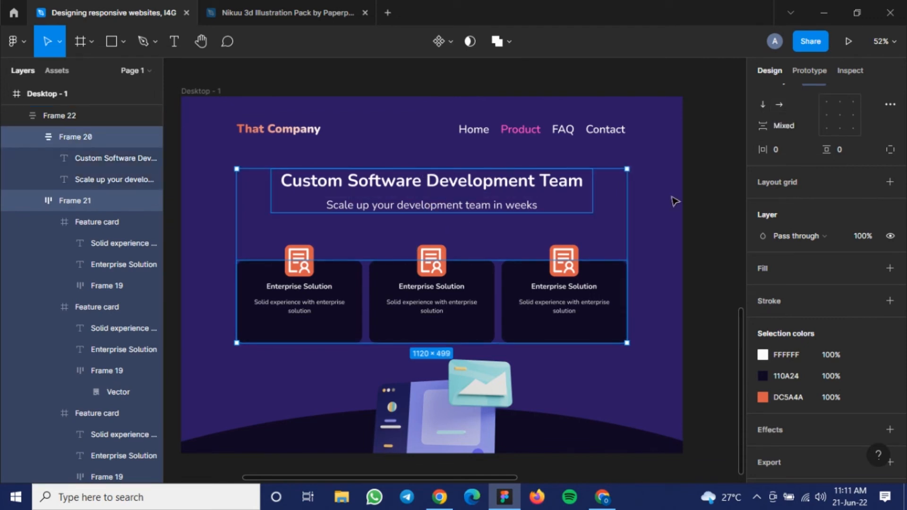
scroll(821, 242, up, 5)
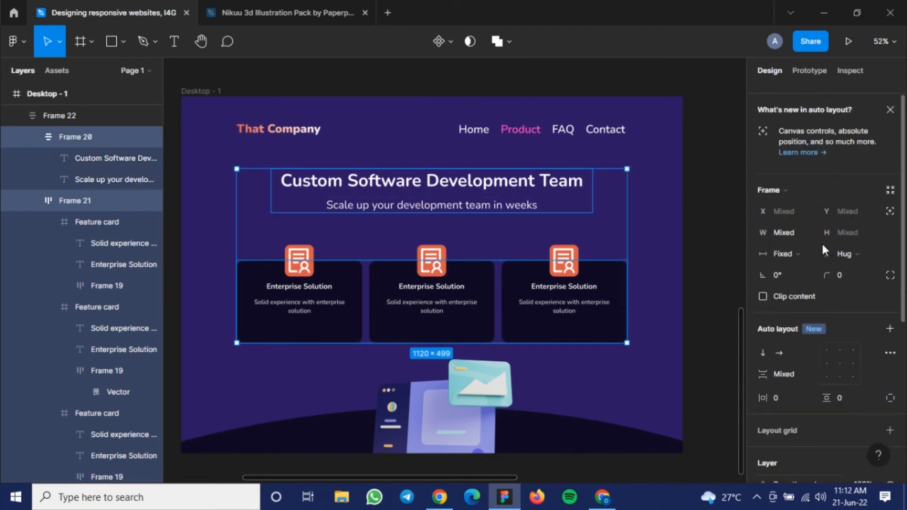
click(796, 268)
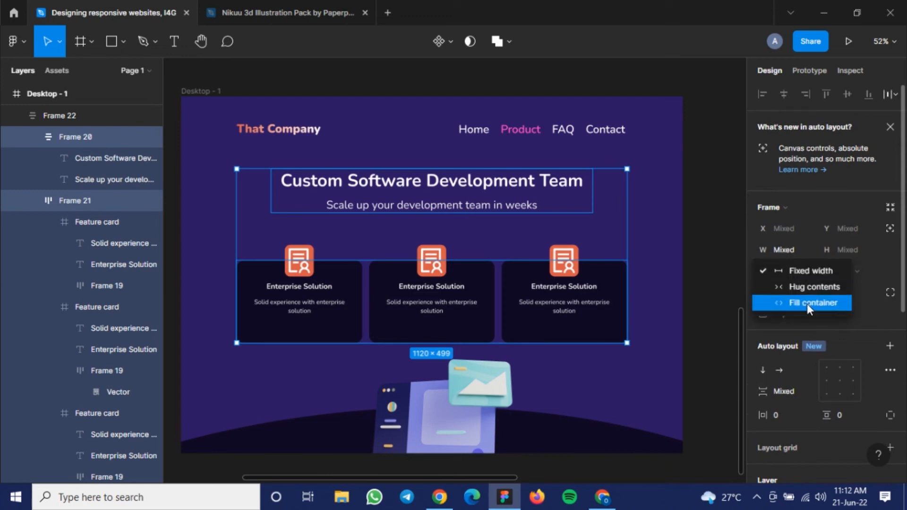
click(807, 304)
scroll(807, 302, down, 5)
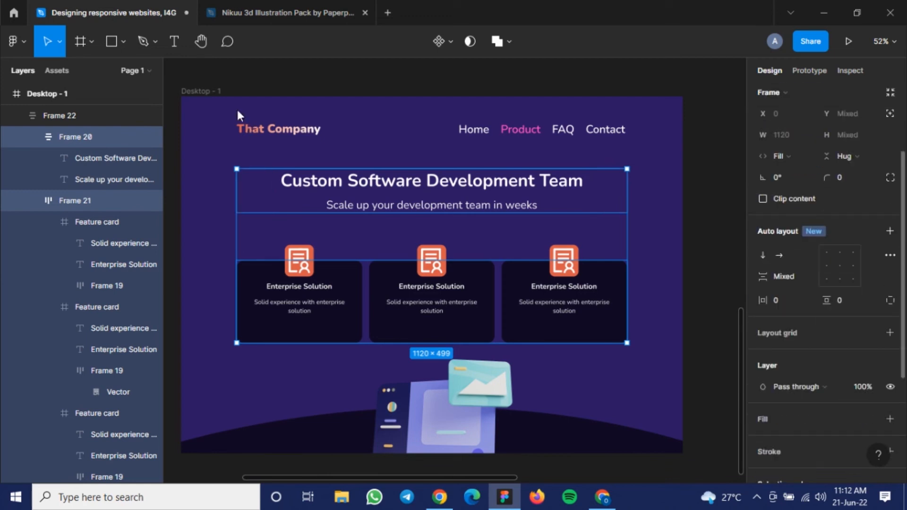
Test the heading and cards' responsiveness by narrowing the Desktop - 1 frame to about 1079 px, and undo the resize.
click(202, 90)
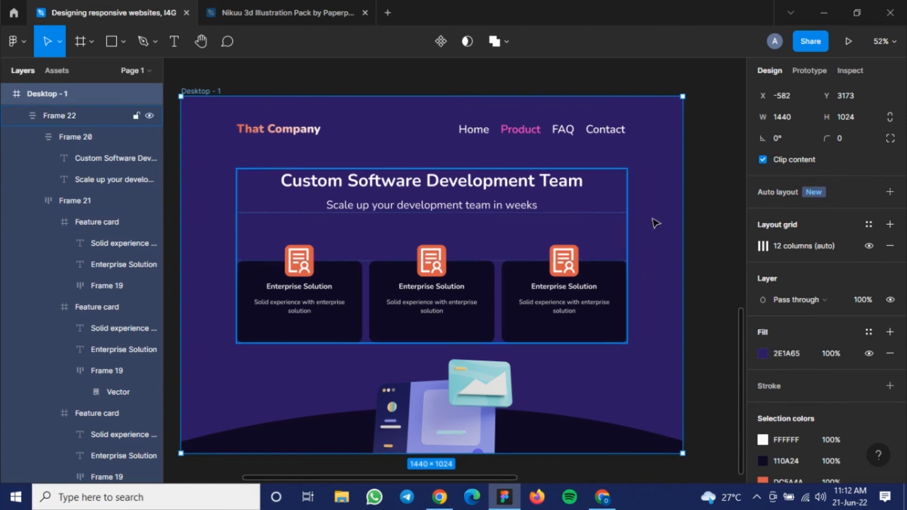
drag(682, 227, 575, 242)
key(ctrl+z)
key(ctrl+z)
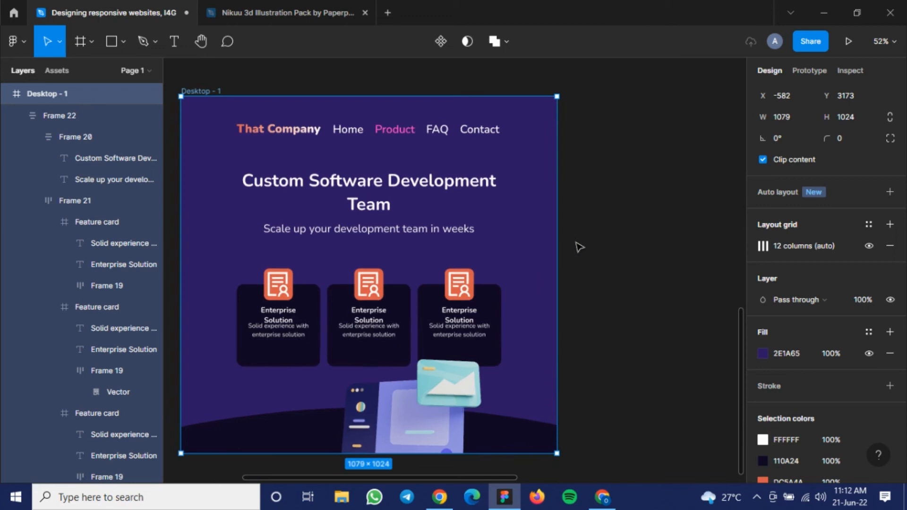
Look over the Desktop - 1 page from the navigation to the illustration for elements still needing constraints.
scroll(537, 227, down, 1)
scroll(537, 227, down, 2)
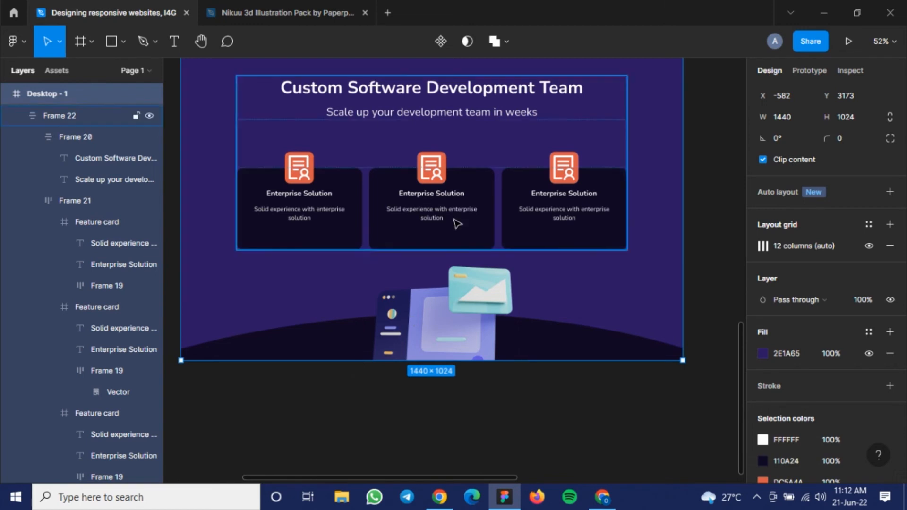
scroll(455, 222, up, 10)
scroll(403, 289, down, 15)
scroll(394, 277, down, 5)
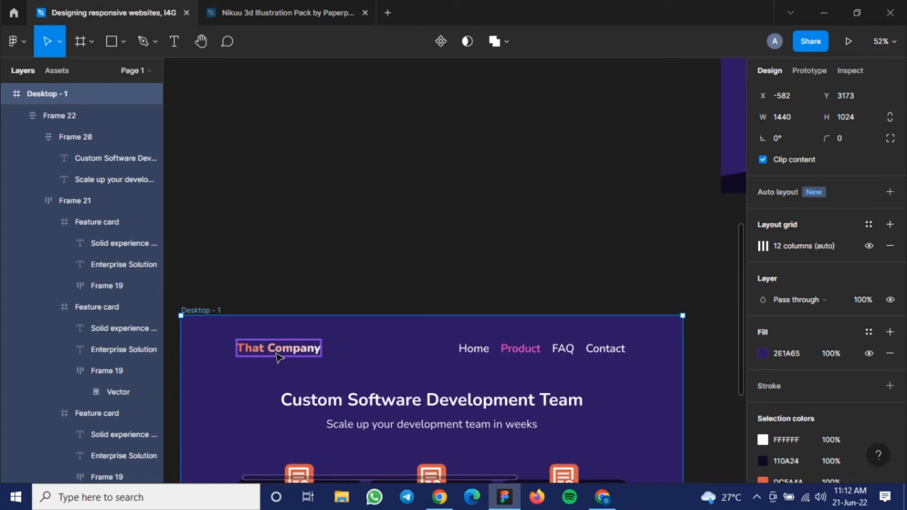
scroll(415, 403, down, 1)
scroll(414, 405, down, 5)
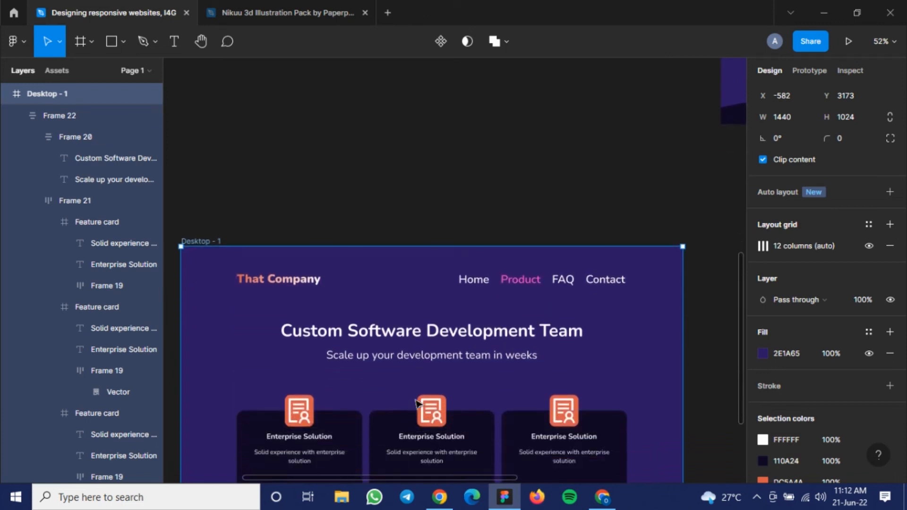
scroll(415, 402, down, 2)
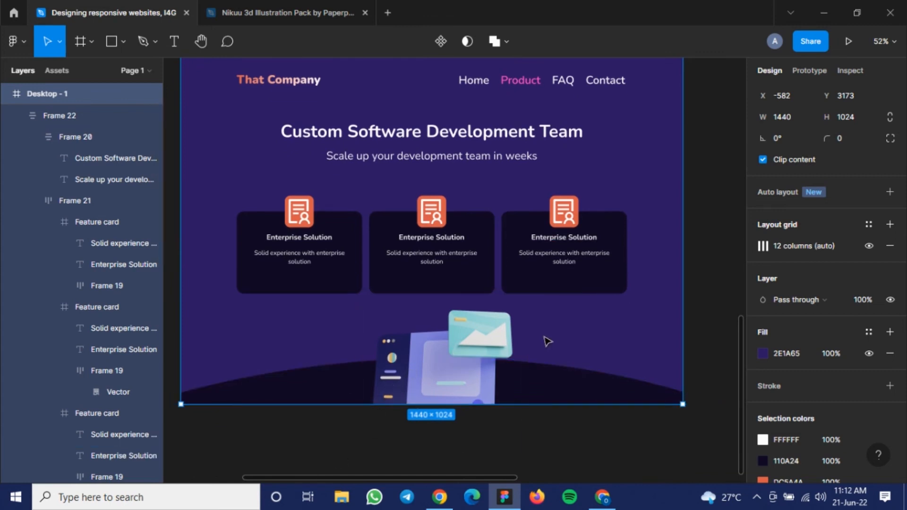
Set the 3D illustration's horizontal constraint to Center and check its vertical constraint options.
click(466, 361)
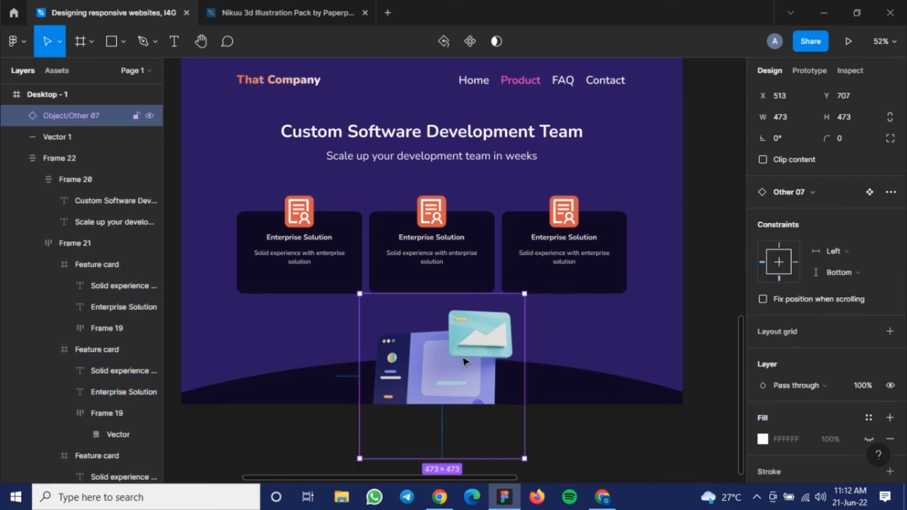
scroll(838, 236, down, 3)
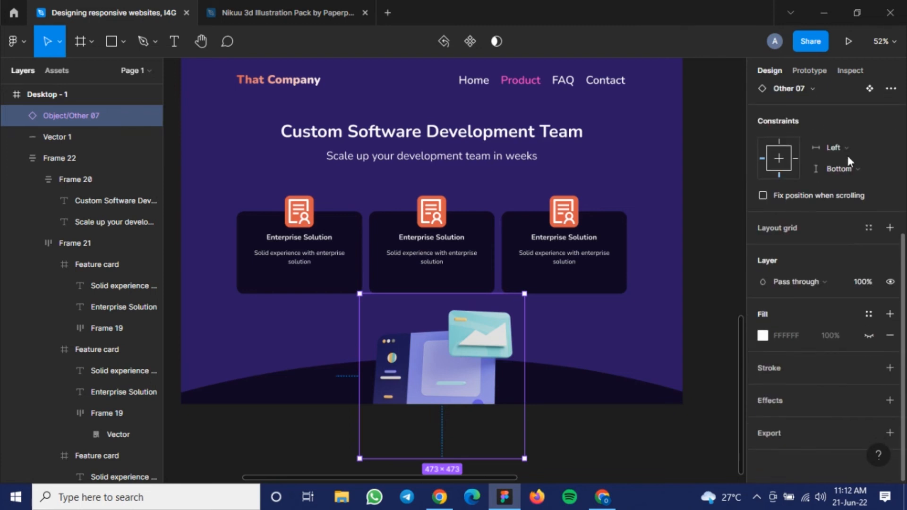
click(848, 168)
click(851, 170)
click(835, 146)
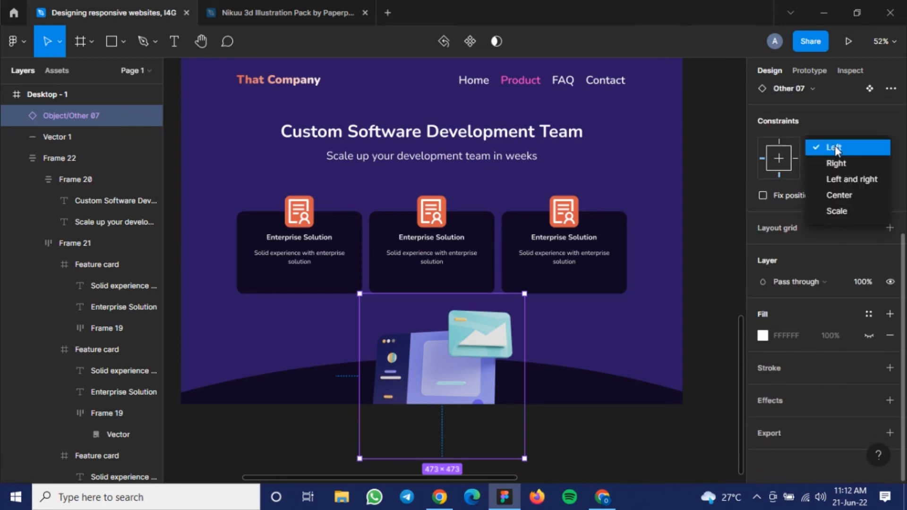
click(843, 191)
Check the horizontal and vertical constraints of the dark curved vector behind the illustration.
click(577, 391)
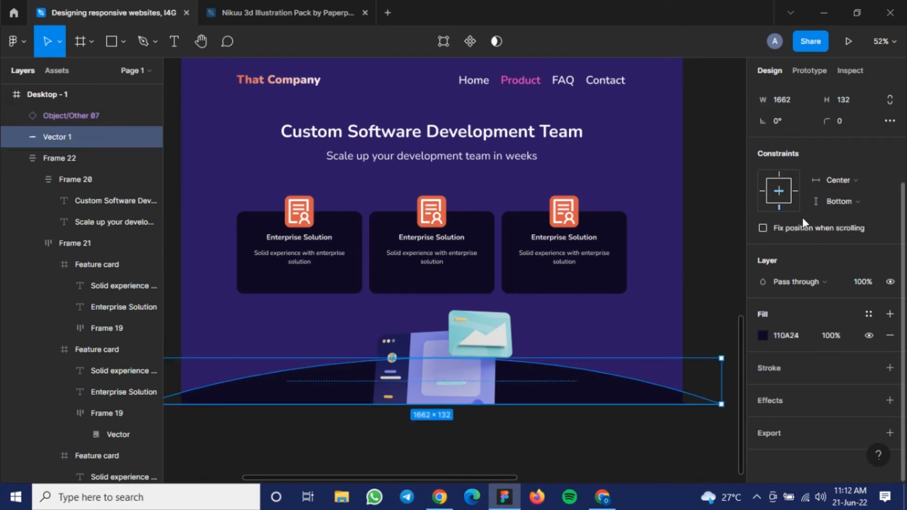
click(853, 201)
click(855, 200)
click(851, 183)
click(849, 180)
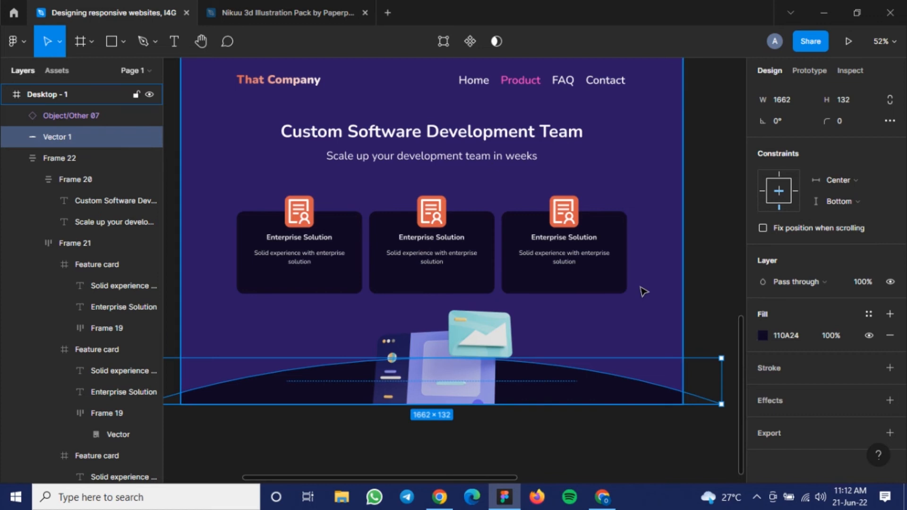
Test the Desktop - 1 frame at a width of about 900 px and a height of about 1090 px, undoing each resize.
click(679, 267)
drag(601, 265, 496, 265)
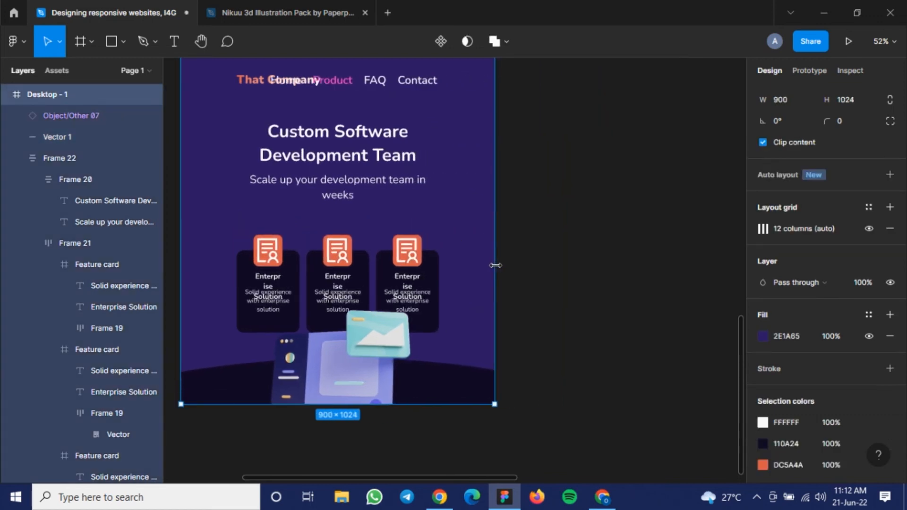
key(ctrl+z)
drag(427, 404, 426, 427)
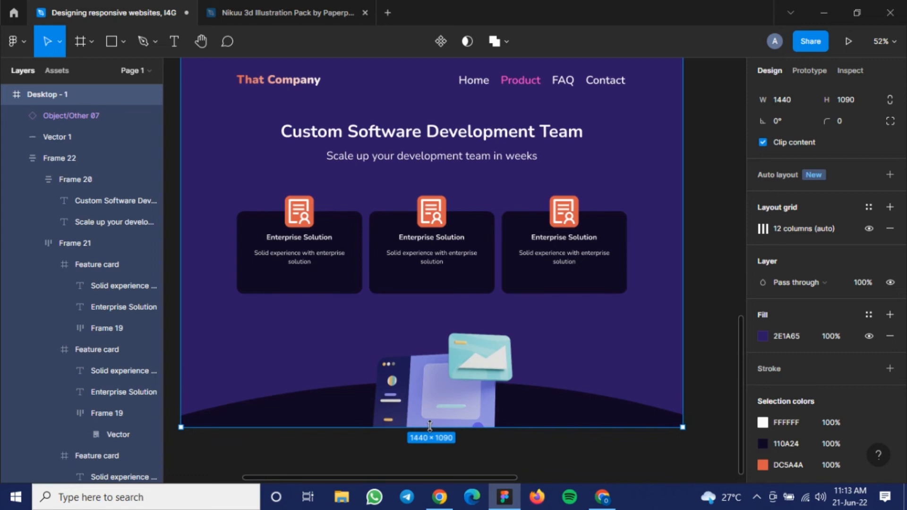
key(ctrl+z)
Duplicate the Desktop - 1 frame beside the original.
scroll(431, 348, down, 5)
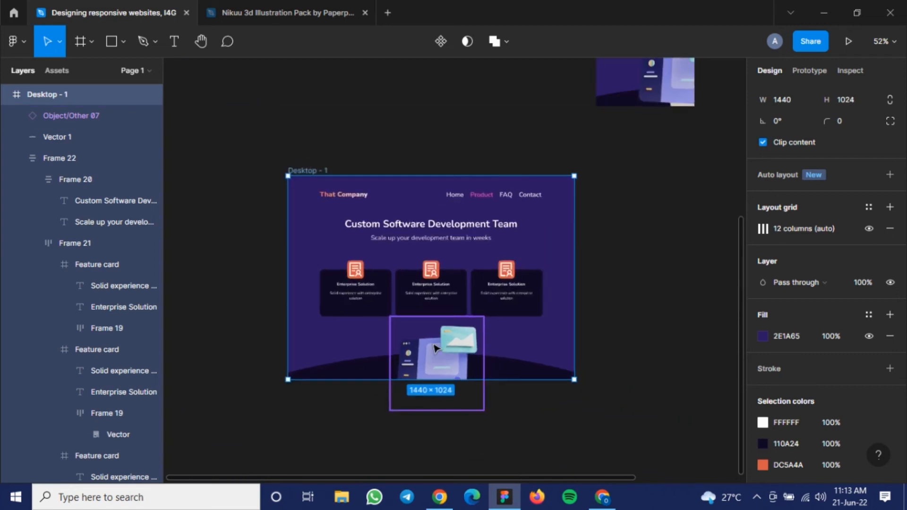
drag(539, 287, 452, 277)
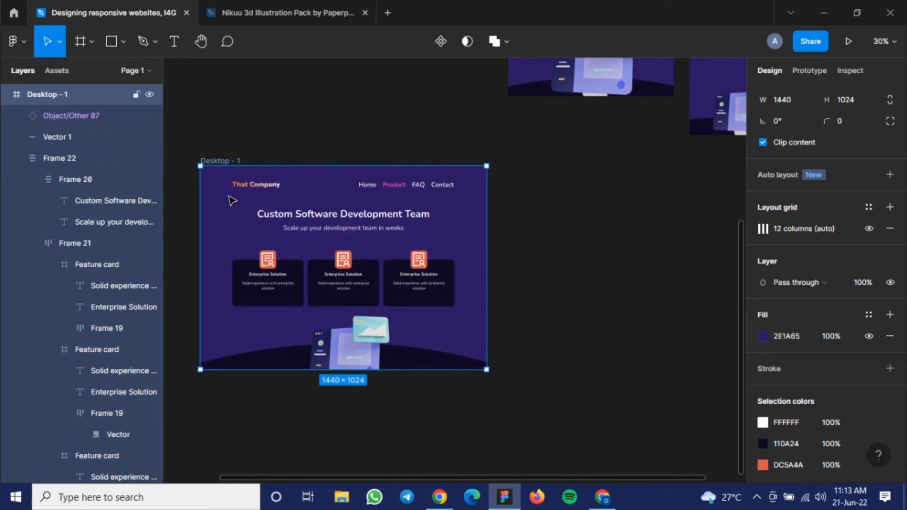
key(ctrl+d)
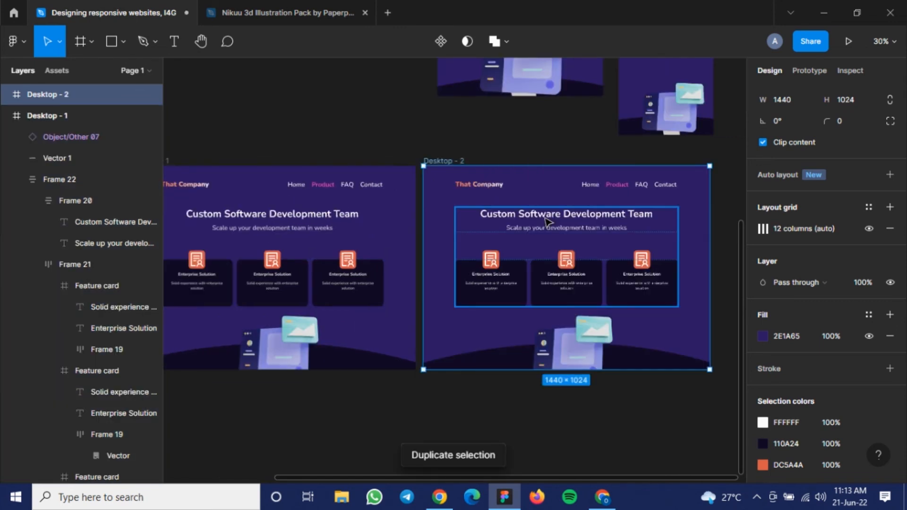
Test the duplicated frame's responsiveness by narrowing it to about 1141 px, and undo the resize.
scroll(520, 284, right, 3)
scroll(452, 284, up, 3)
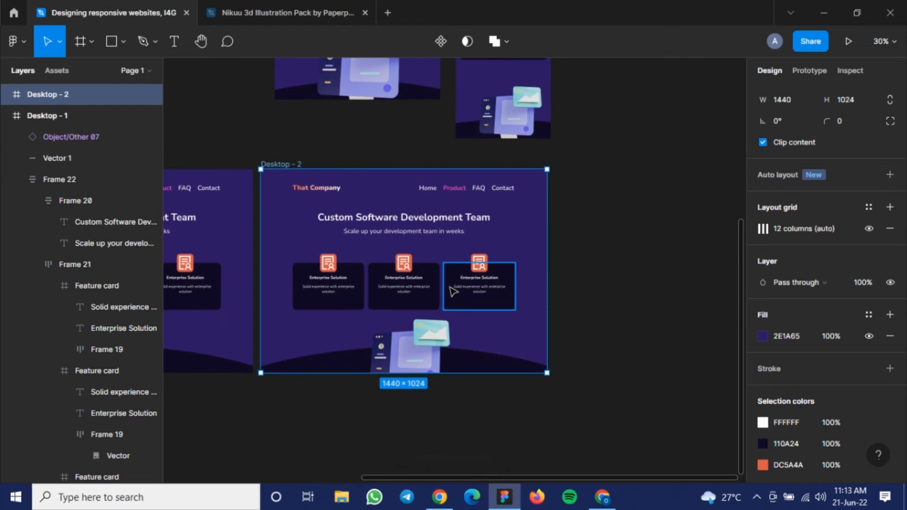
drag(416, 275, 454, 226)
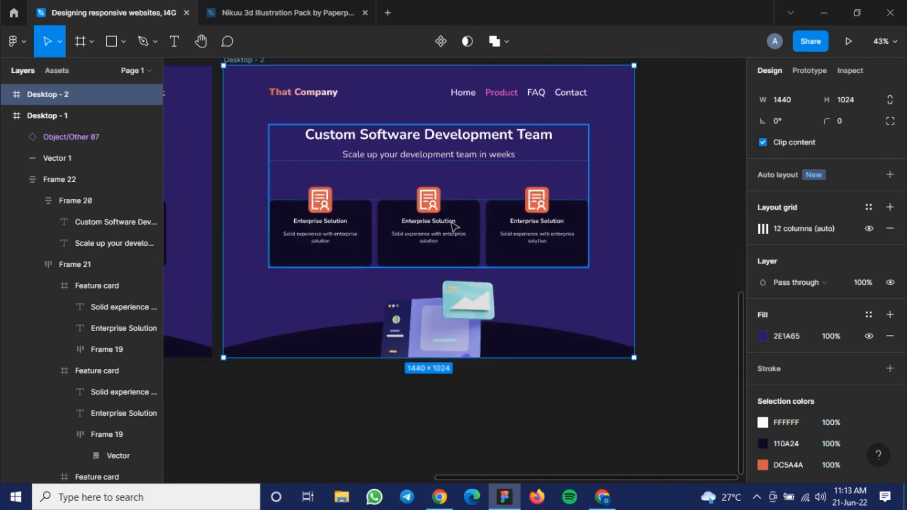
scroll(451, 227, up, 3)
scroll(453, 227, down, 2)
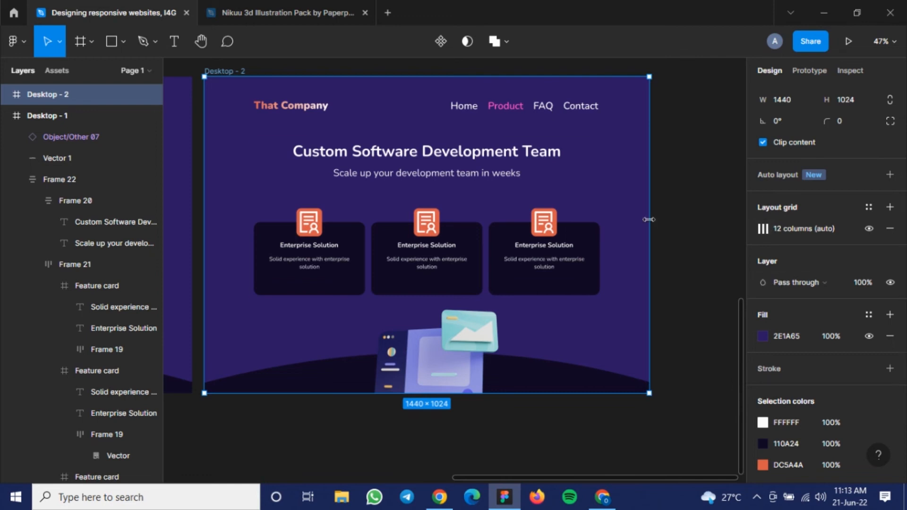
drag(569, 218, 569, 218)
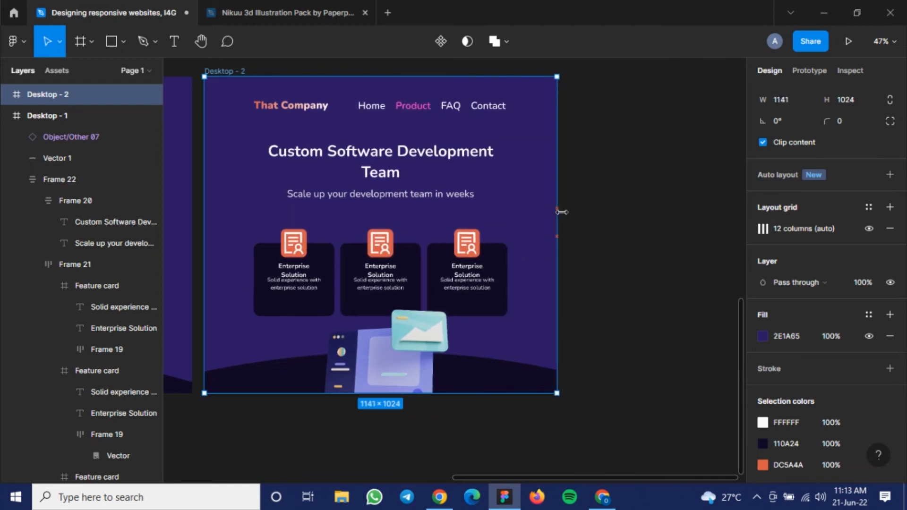
key(ctrl+z)
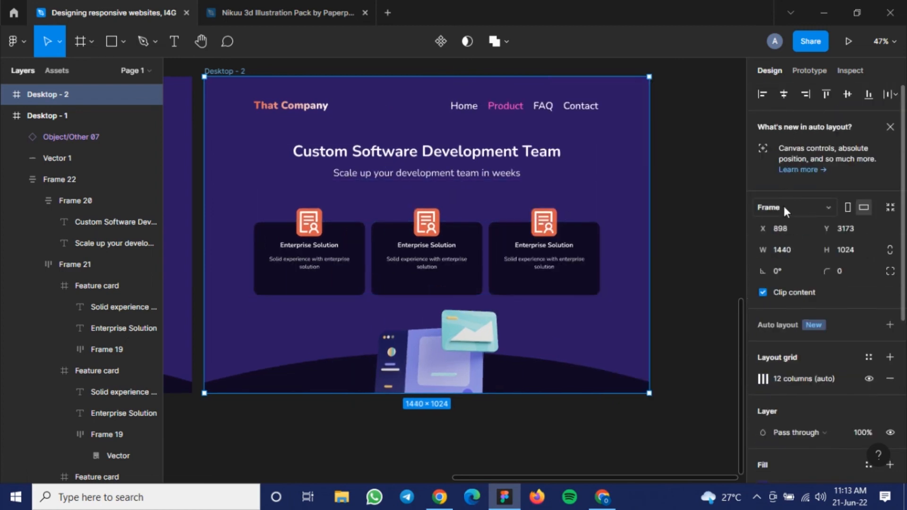
Resize the duplicated frame to the iPad Pro 11" preset (834×1194).
click(784, 207)
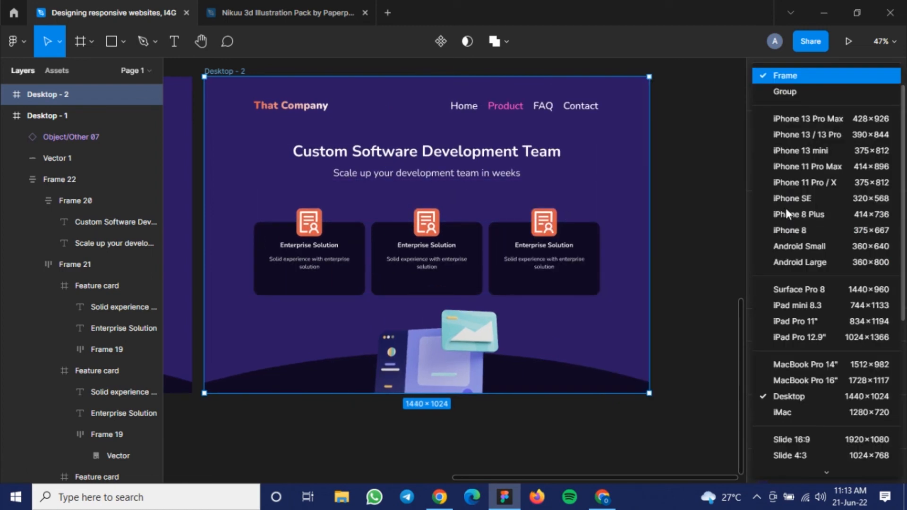
click(794, 321)
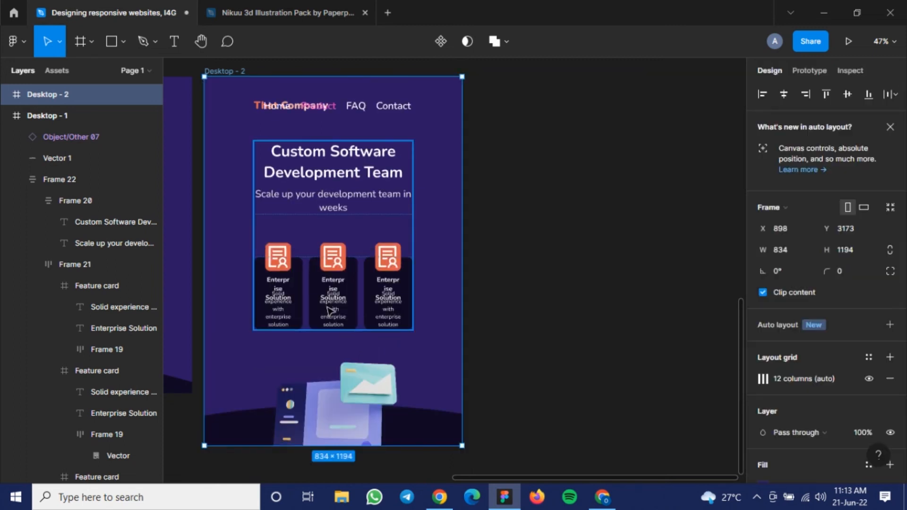
scroll(326, 224, left, 2)
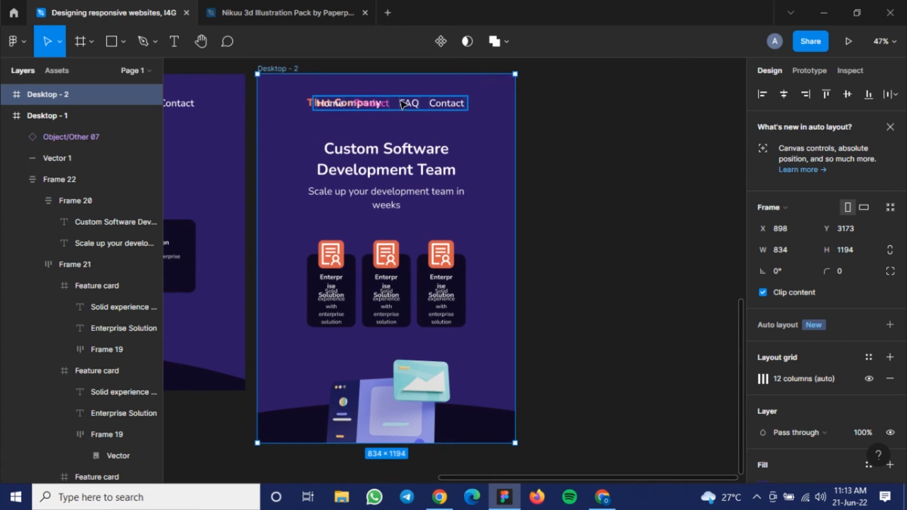
Delete the navigation links frame that overlaps the logo in the tablet-sized Desktop - 2 frame.
click(403, 104)
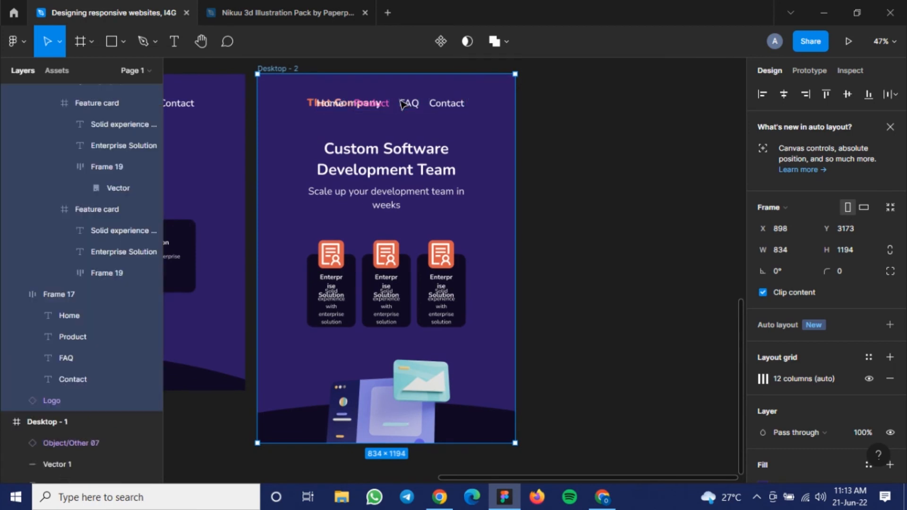
click(403, 104)
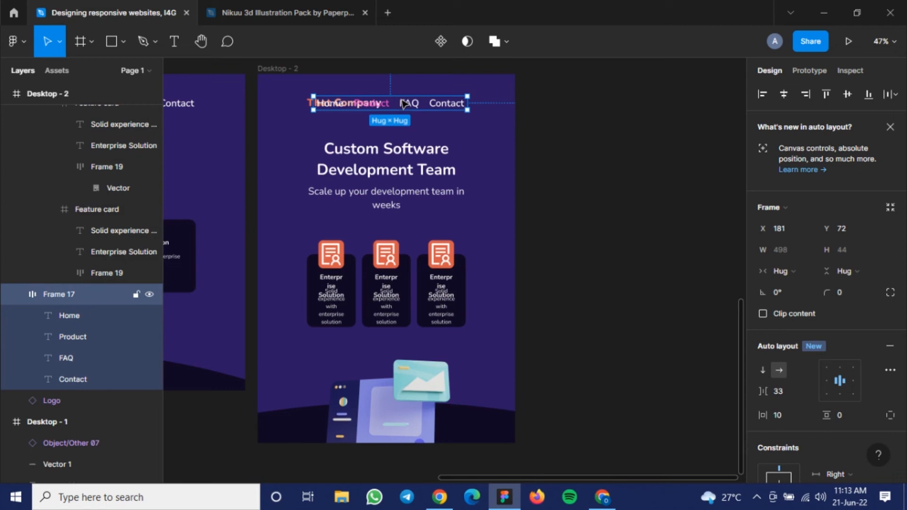
key(Delete)
scroll(427, 142, down, 3)
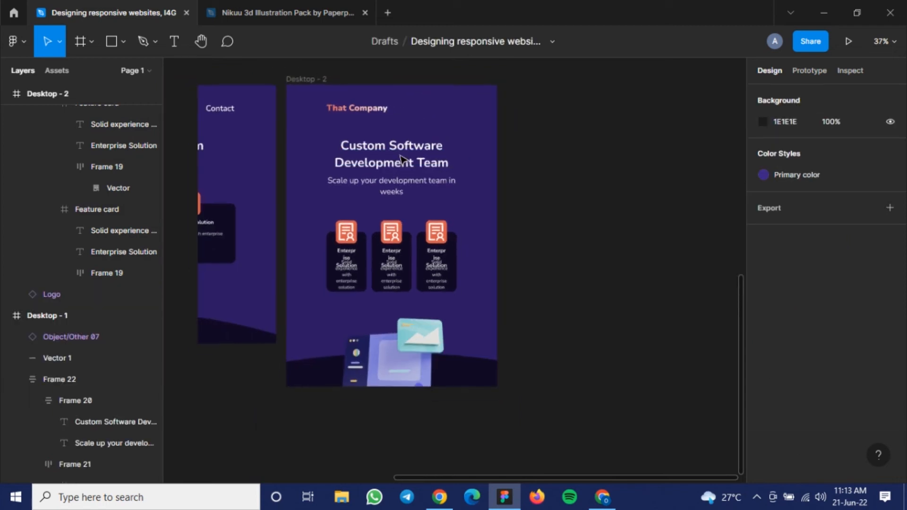
scroll(401, 158, up, 2)
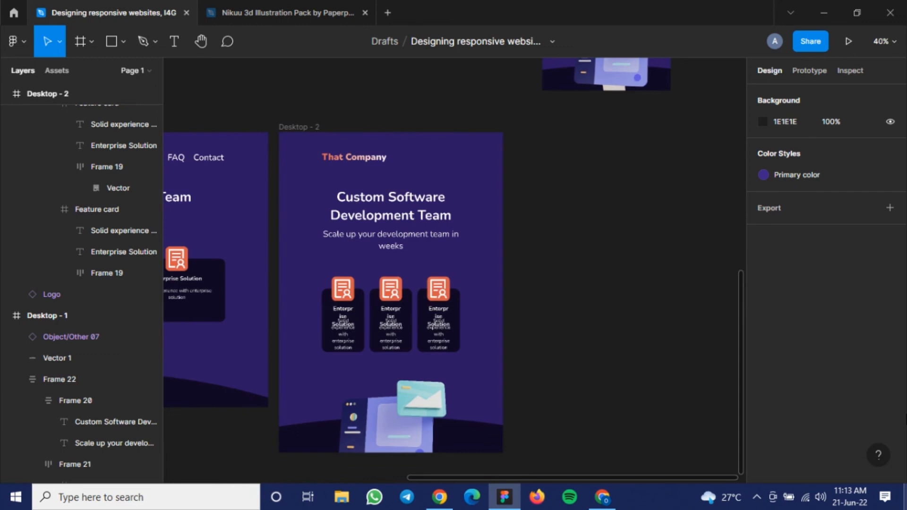
Copy the hamburger menu icon from the ipad frame into the header of the Desktop - 2 frame.
scroll(398, 203, up, 6)
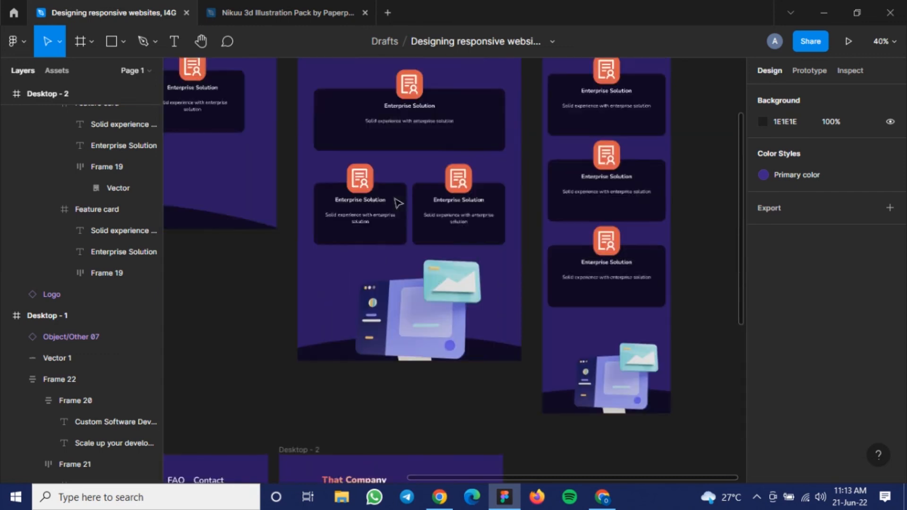
scroll(398, 203, up, 5)
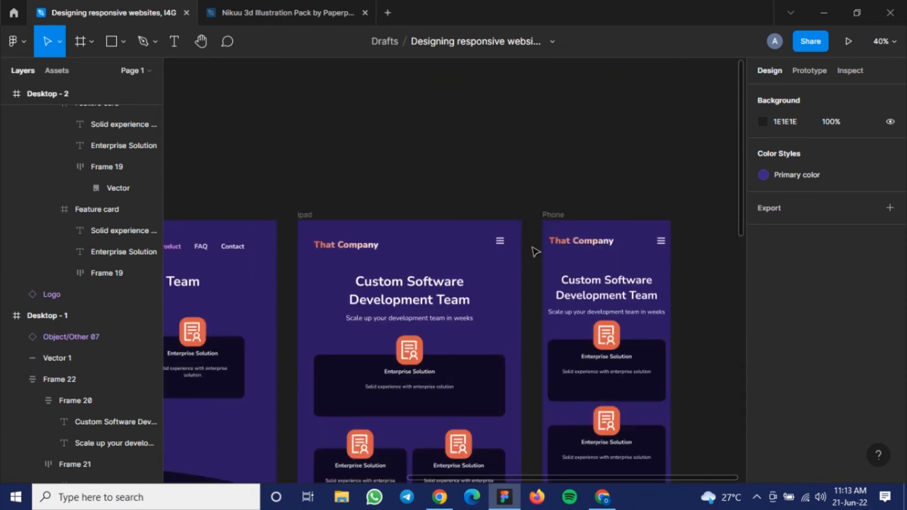
click(503, 245)
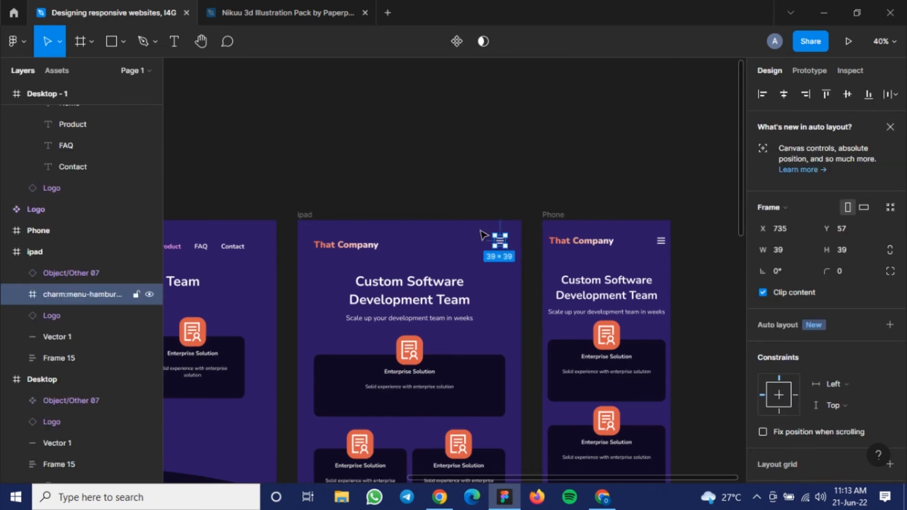
scroll(434, 325, down, 3)
scroll(434, 325, down, 8)
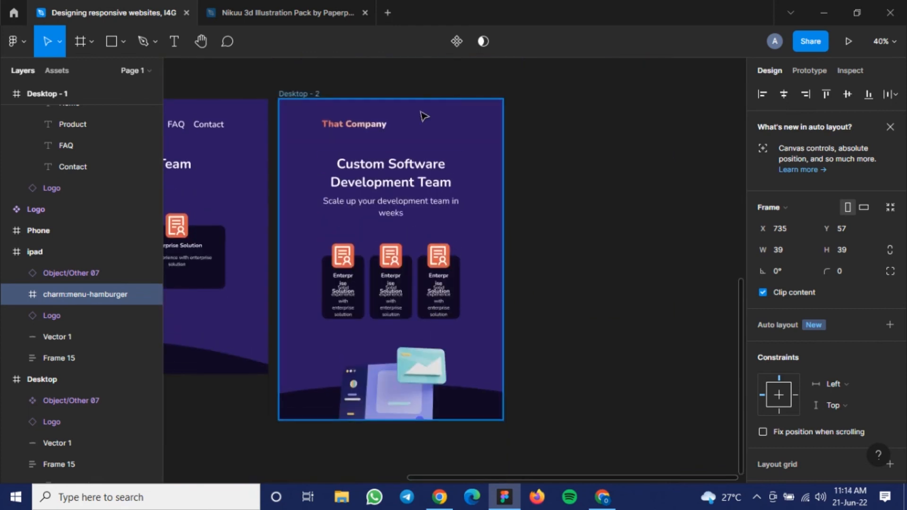
click(424, 116)
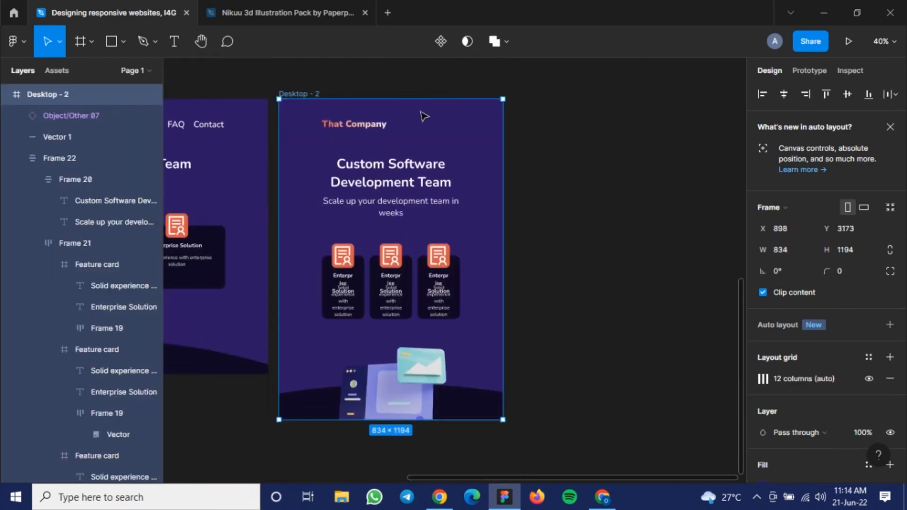
key(ctrl+v)
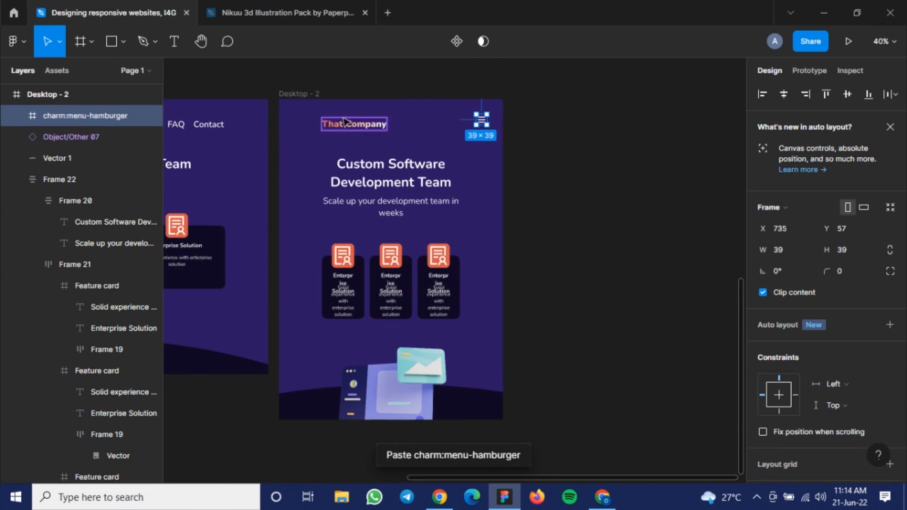
Rename the Desktop - 2 frame as tablet.
click(291, 94)
double_click(292, 93)
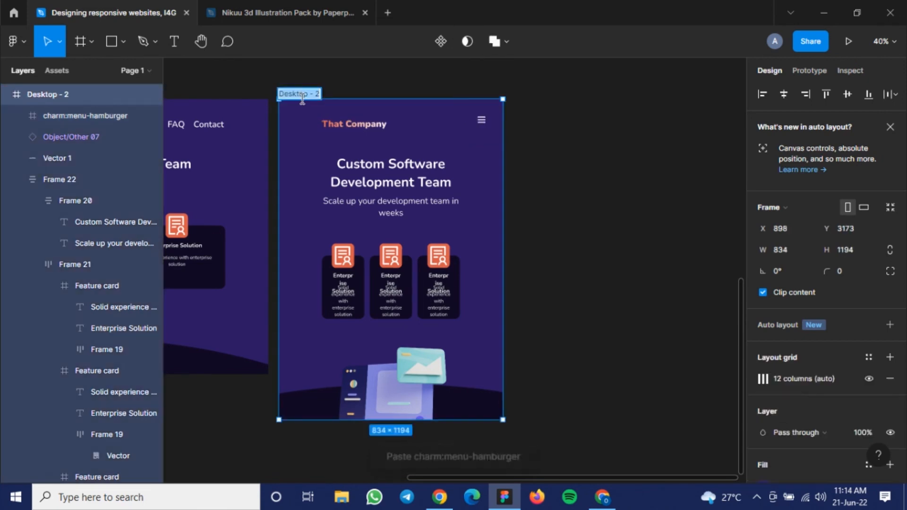
text(tablet)
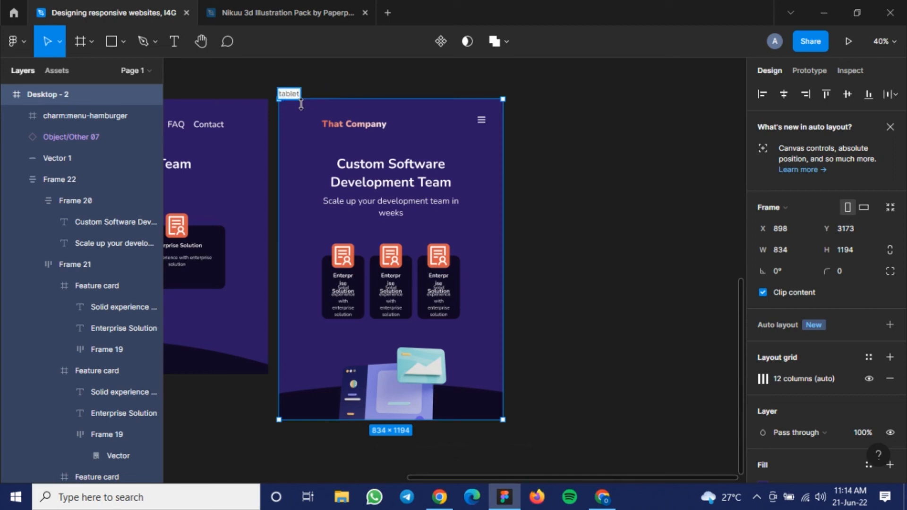
scroll(301, 104, up, 1)
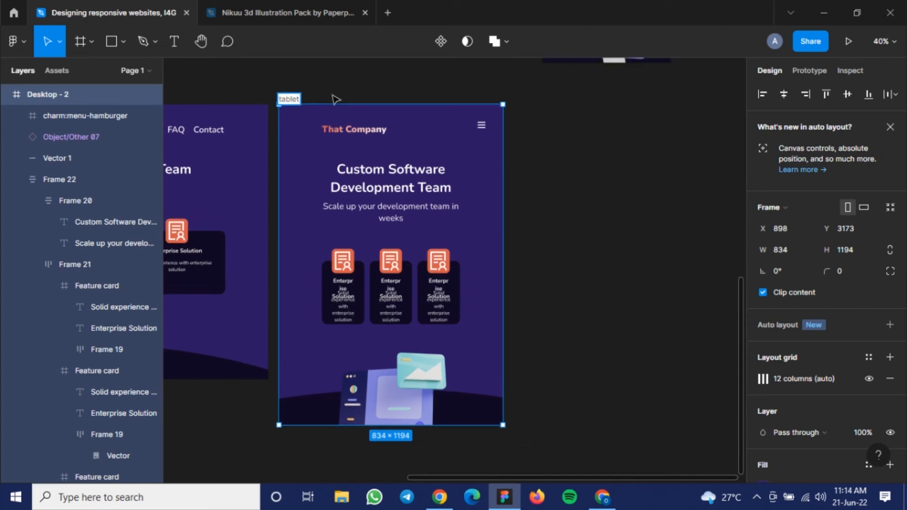
key(Return)
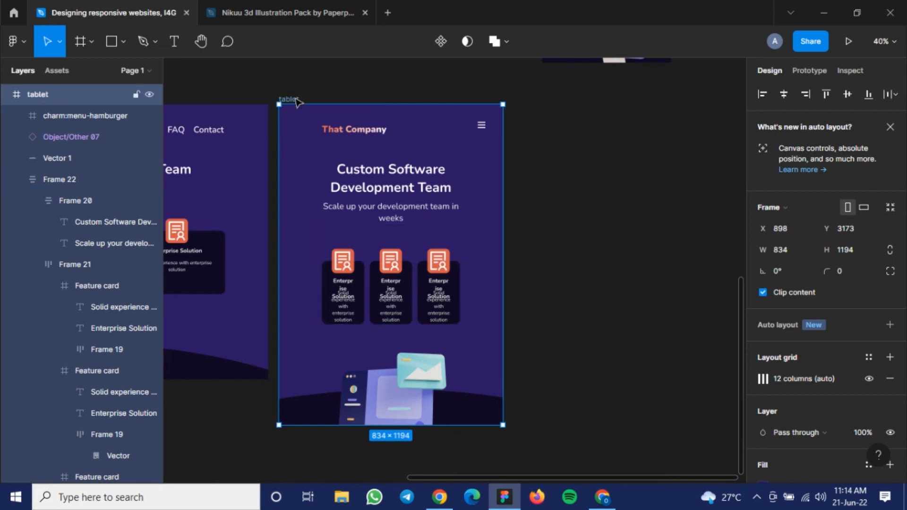
Show the tablet frame's layout grid and set it to 8 columns with a margin of 50.
scroll(874, 284, down, 5)
scroll(805, 129, up, 5)
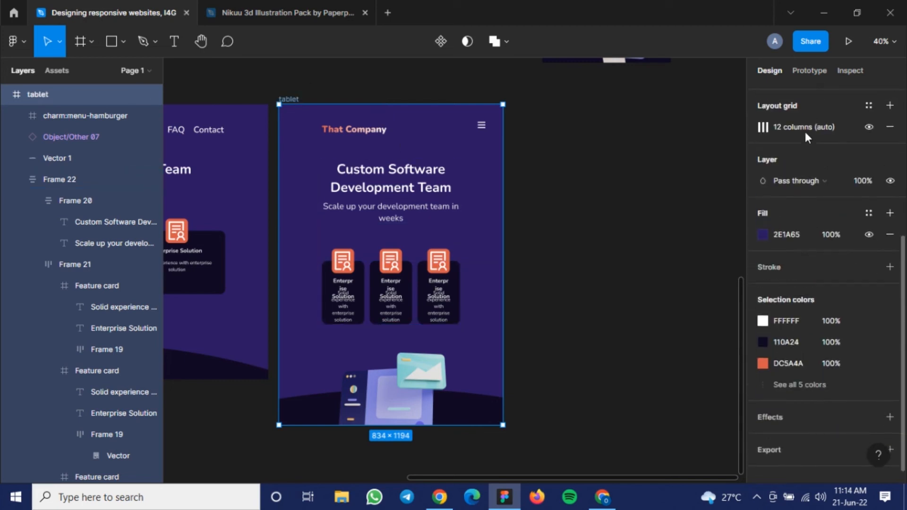
click(763, 244)
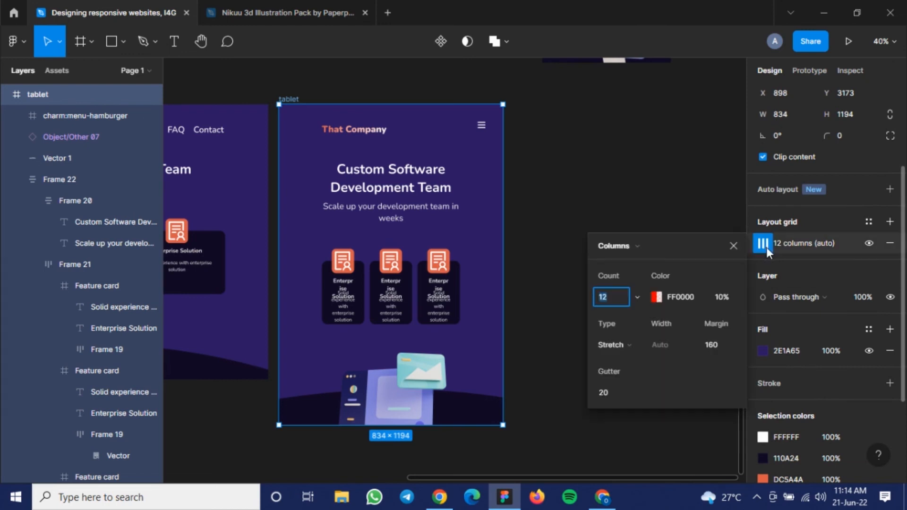
click(875, 245)
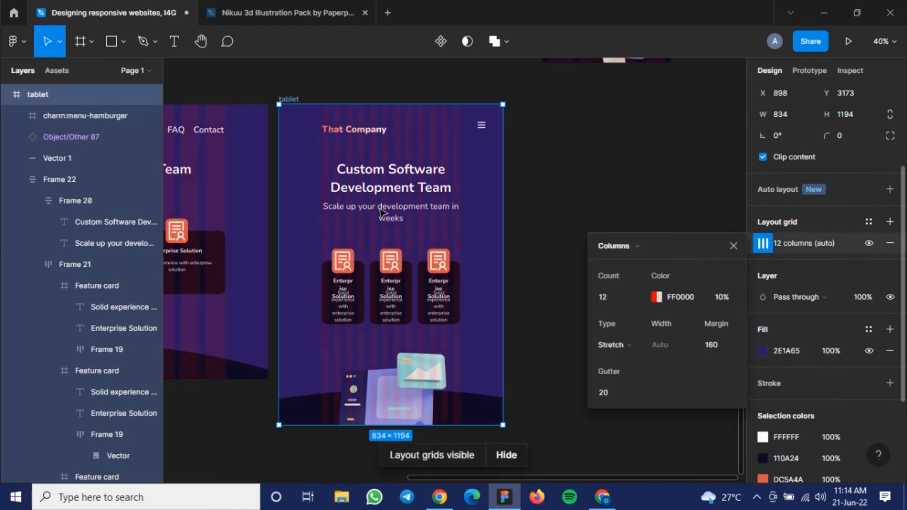
click(608, 296)
text(8)
key(Return)
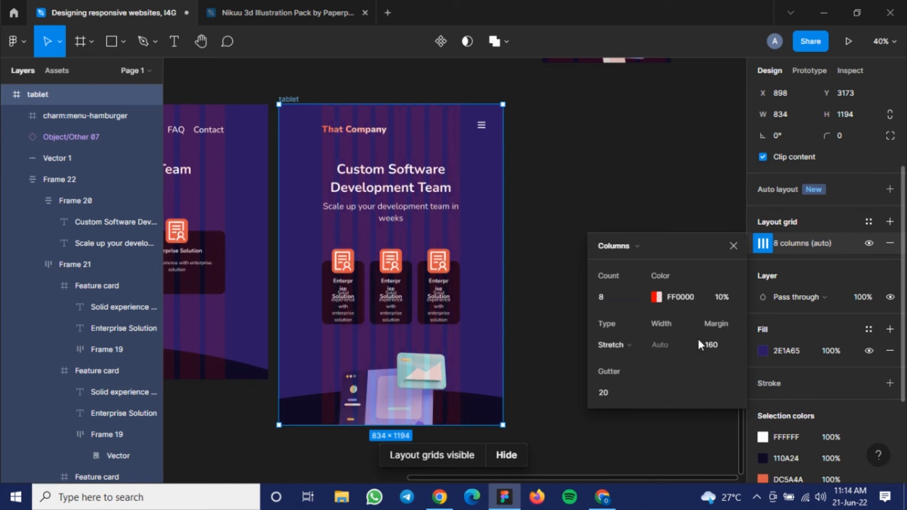
text(50)
key(Return)
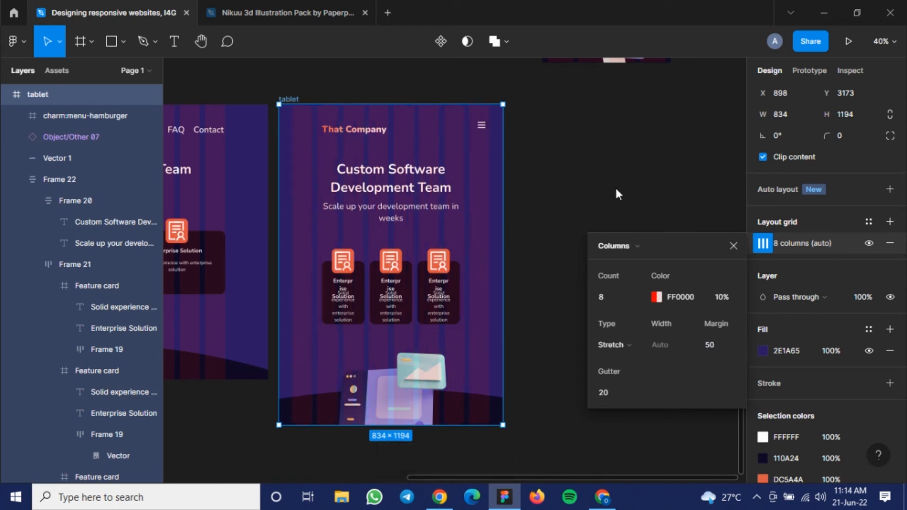
click(318, 152)
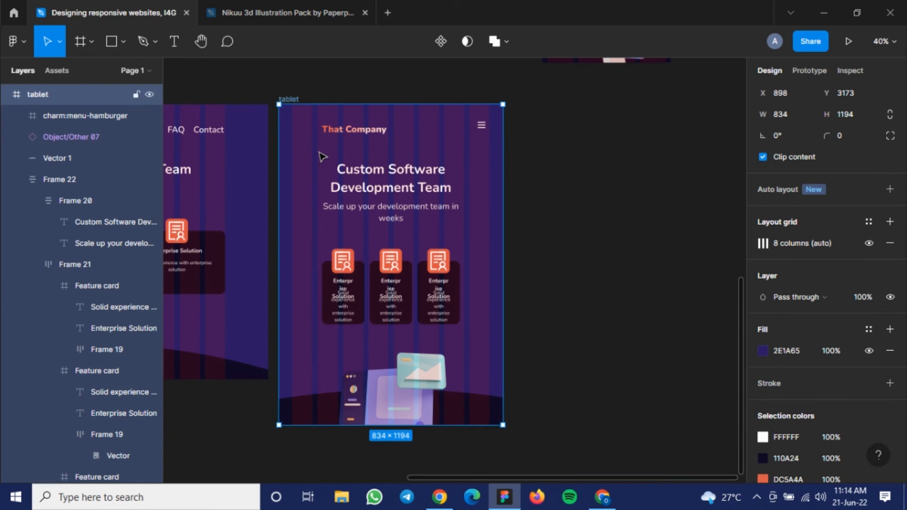
Move the That Company logo in the tablet frame left to X 48, in line with the grid's left margin.
scroll(318, 151, up, 3)
click(362, 119)
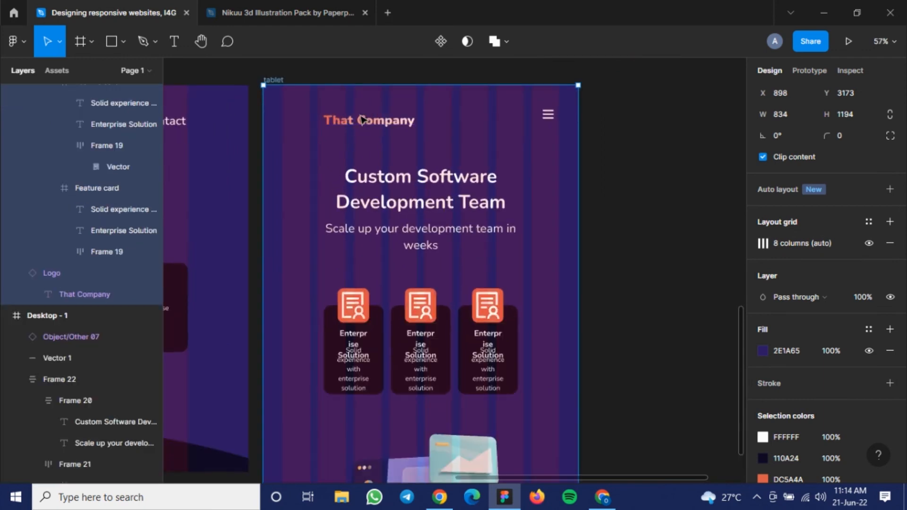
click(363, 121)
key(shift+Left)
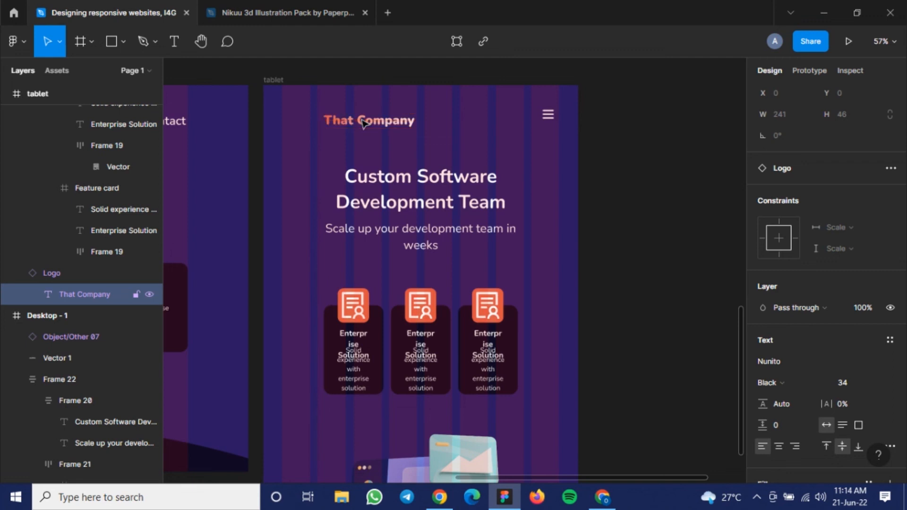
scroll(378, 106, up, 1)
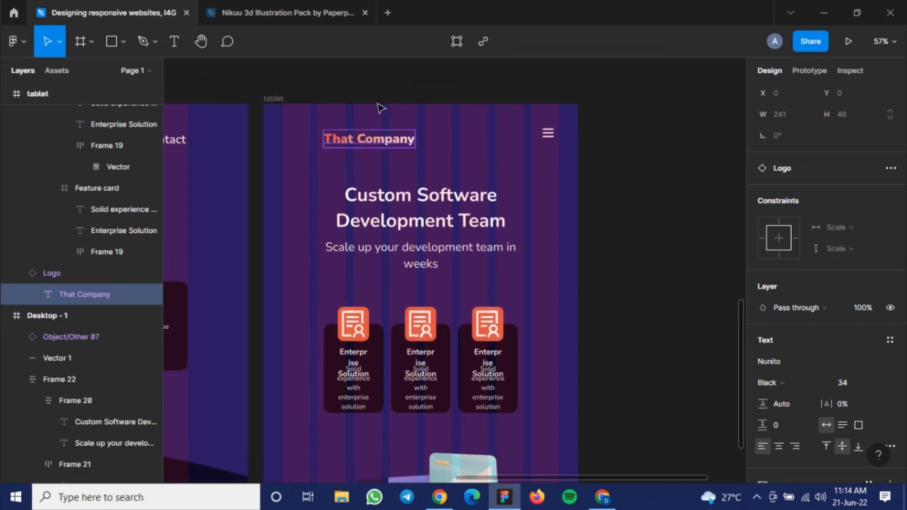
click(56, 273)
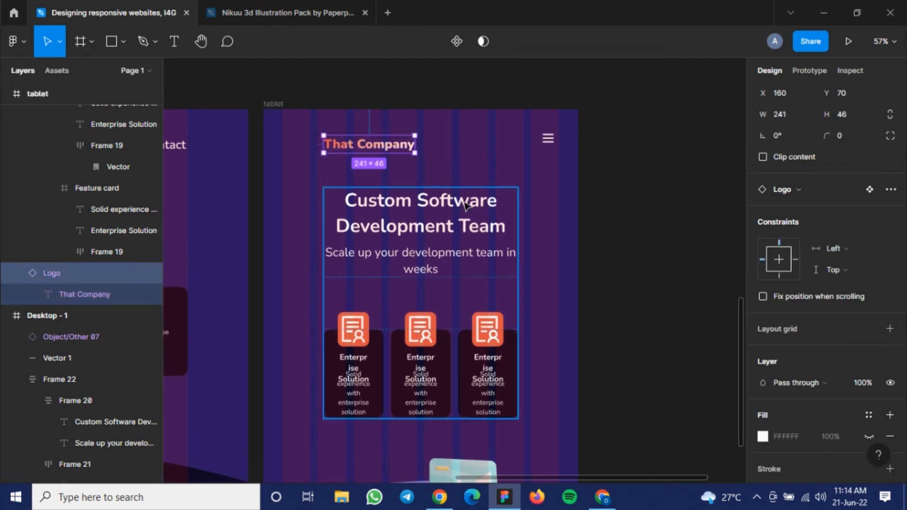
key(shift+Left)
key(shift+Left)
key(shift+Left)
key(shift+Left)
key(shift+Left)
key(shift+Left)
key(shift+Left)
key(shift+Left)
key(shift+Left)
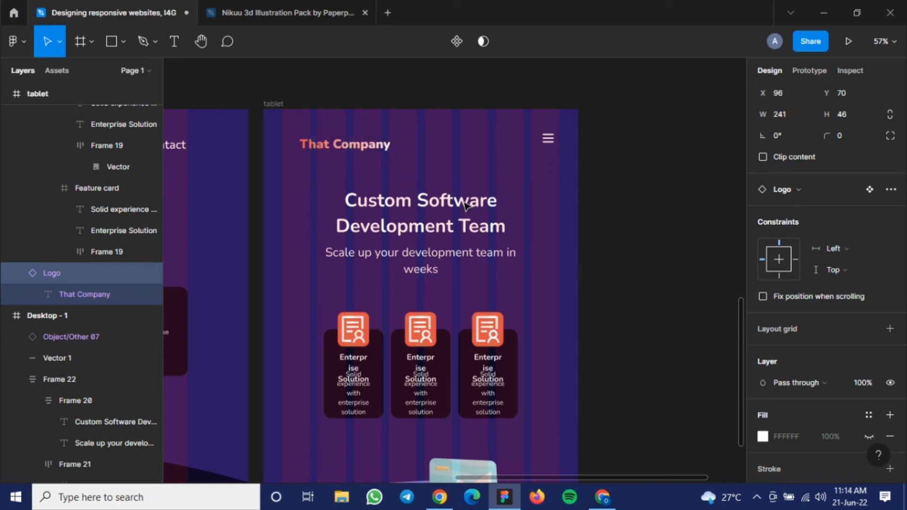
key(Left)
key(Left)
key(Left)
key(Left)
key(Left)
key(Left)
key(Left)
key(Left)
key(Left)
key(Left)
key(Left)
key(Left)
key(Left)
key(Left)
key(Left)
key(Left)
key(Left)
key(Left)
key(Left)
key(Left)
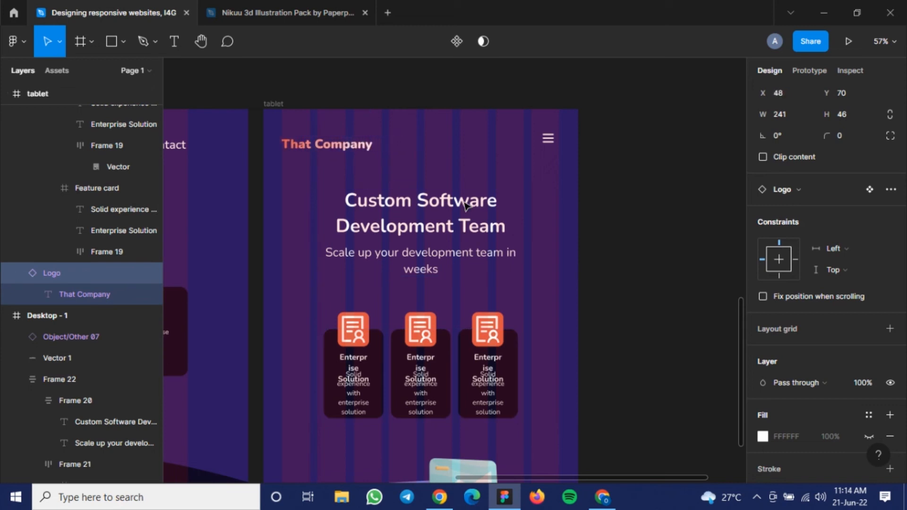
Nudge the hamburger menu icon in the tablet frame right to X 746, towards the grid's right margin.
click(555, 140)
key(Right)
key(Right)
key(Right)
key(Right)
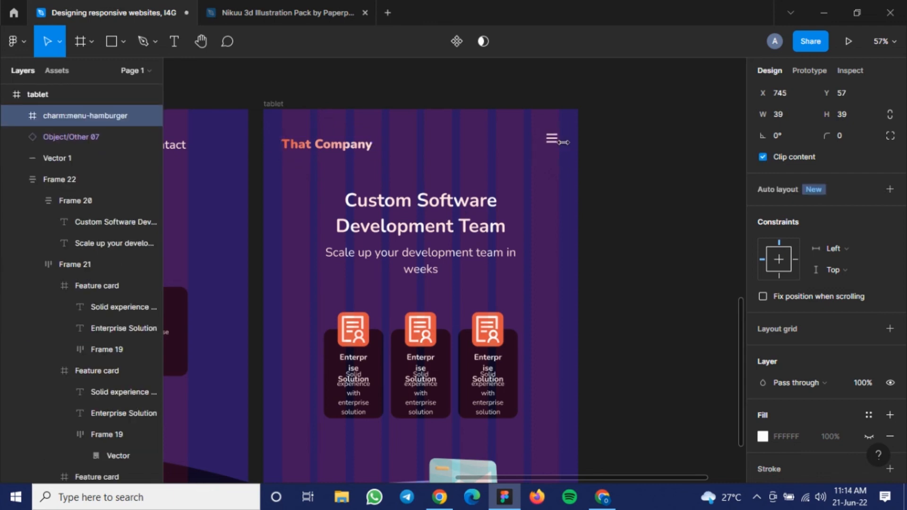
Widen Frame 22, holding the heading and feature cards, symmetrically to 734 px so it spans the grid margins.
scroll(560, 147, down, 3)
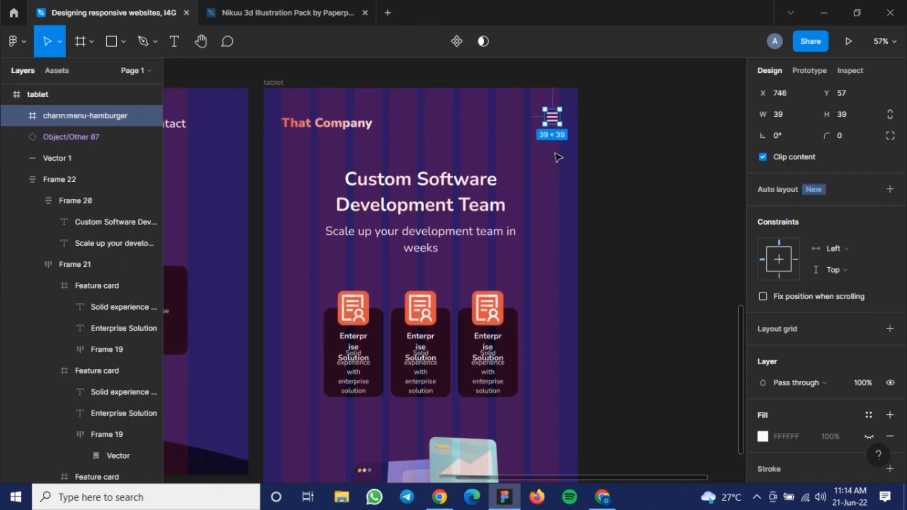
click(453, 160)
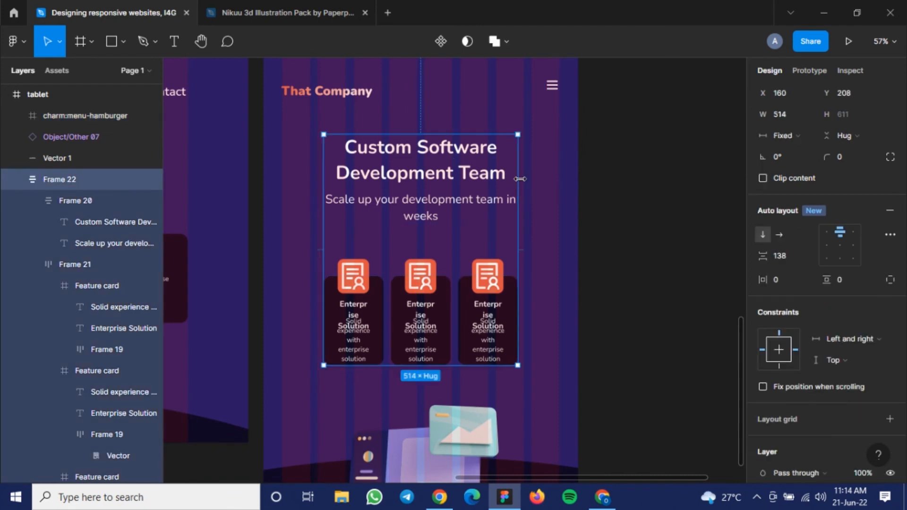
drag(515, 179, 559, 177)
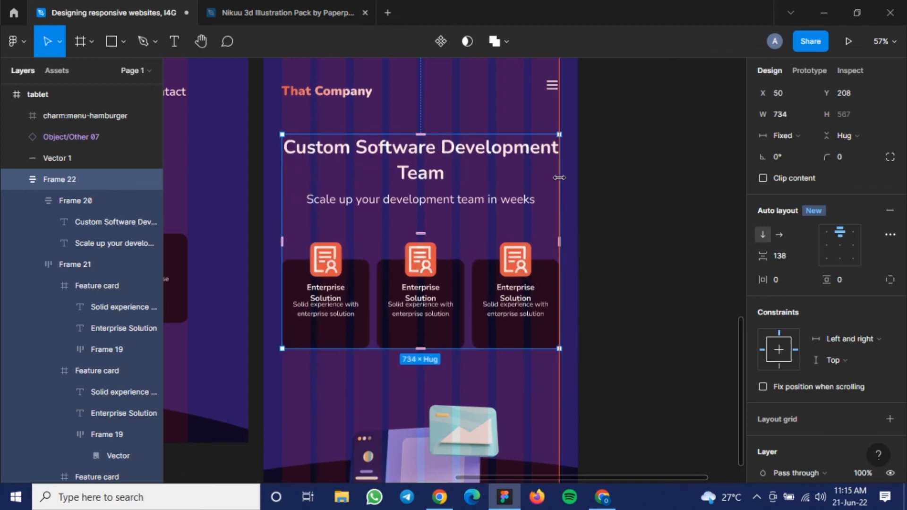
Select both the Enterprise Solution title and the description text inside the first feature card of the tablet frame.
scroll(435, 208, down, 5)
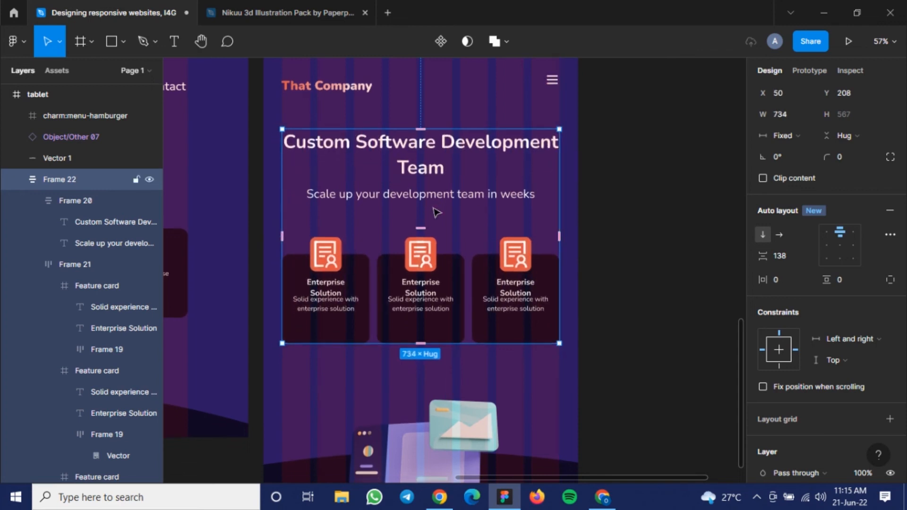
scroll(435, 211, down, 5)
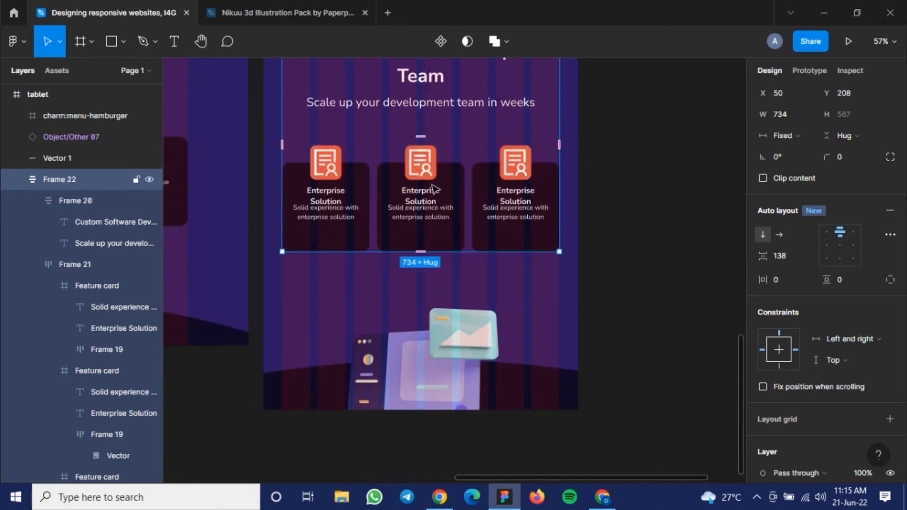
double_click(327, 220)
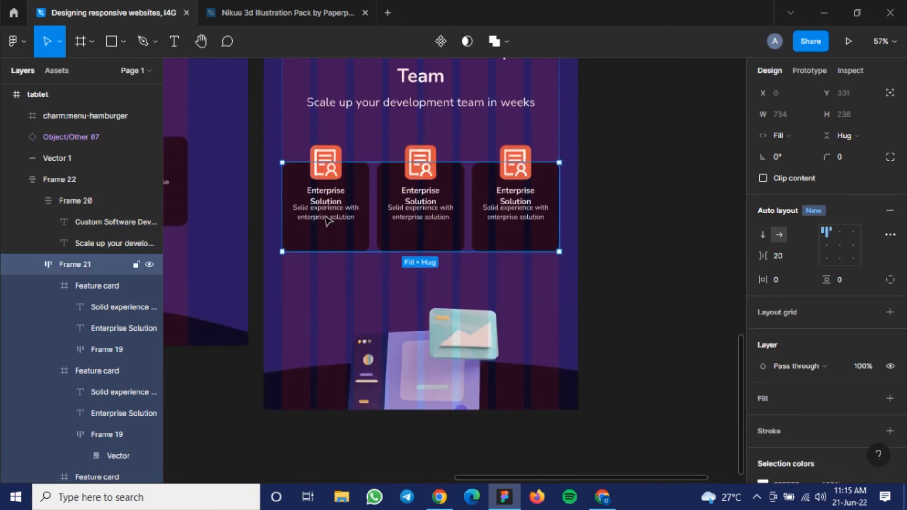
double_click(327, 220)
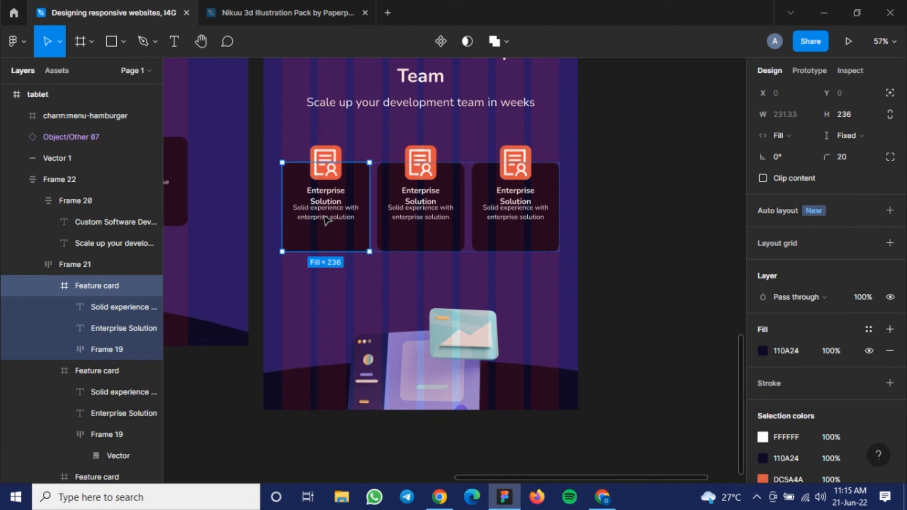
double_click(326, 219)
shift+click(327, 202)
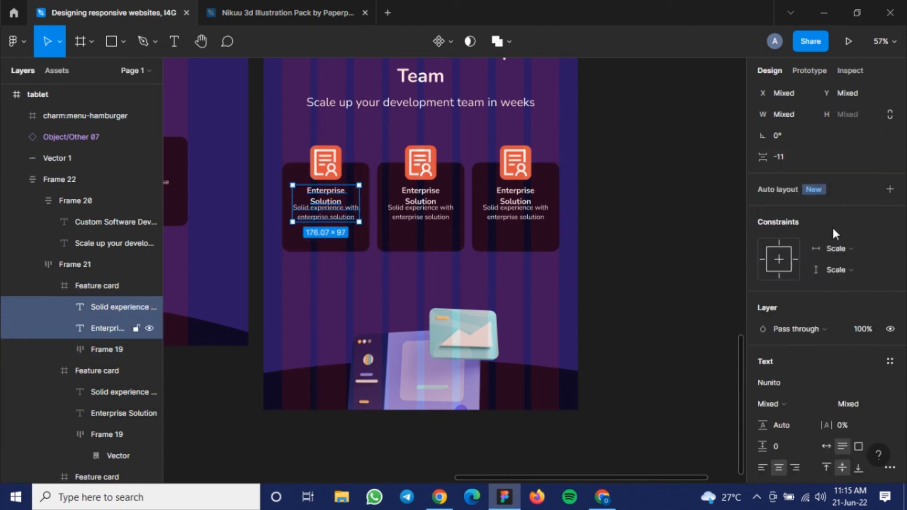
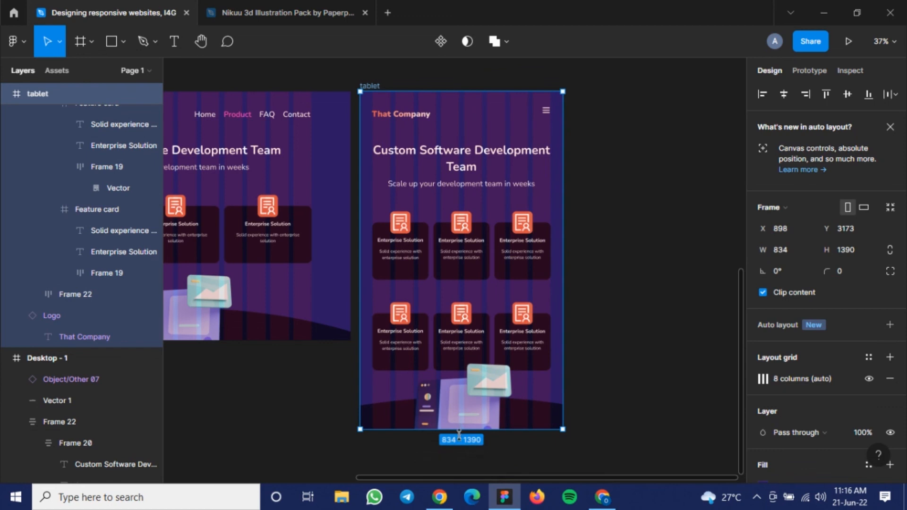
Delete the first and third feature cards from the upper card row of the tablet frame, keeping the middle one.
click(406, 258)
click(406, 259)
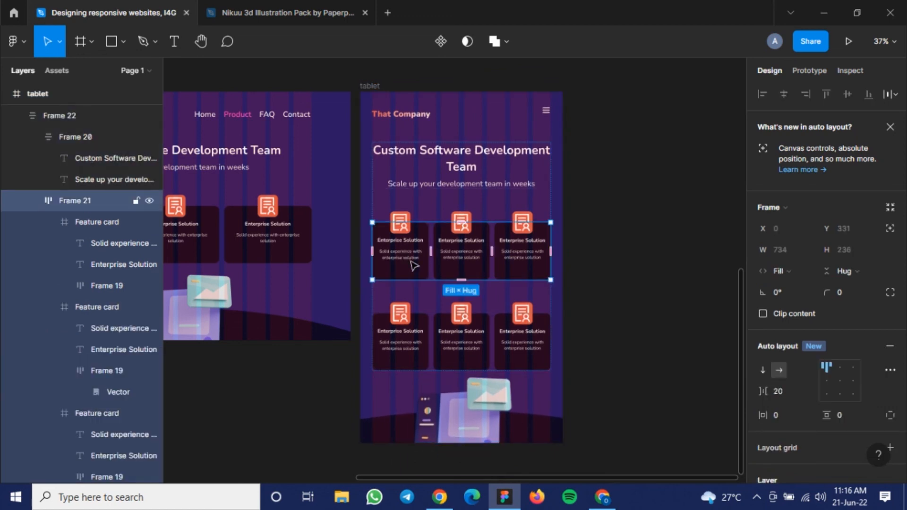
key(Return)
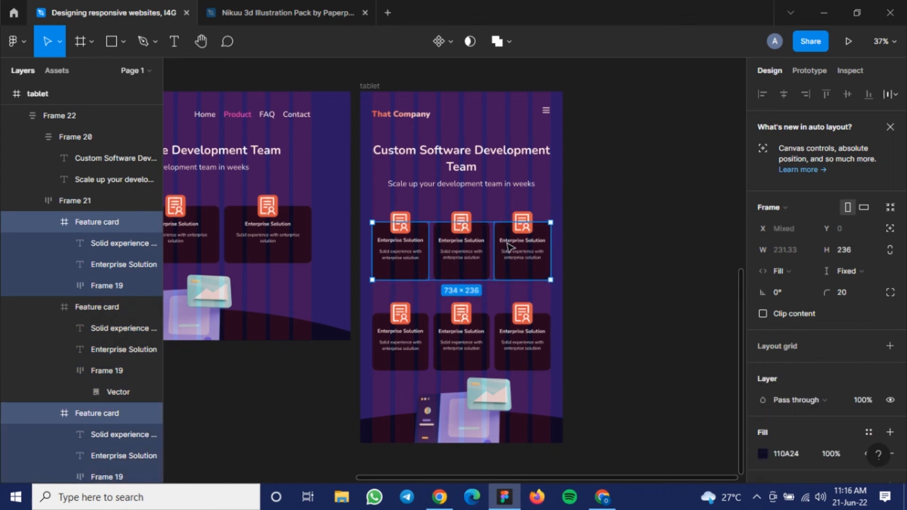
key(Delete)
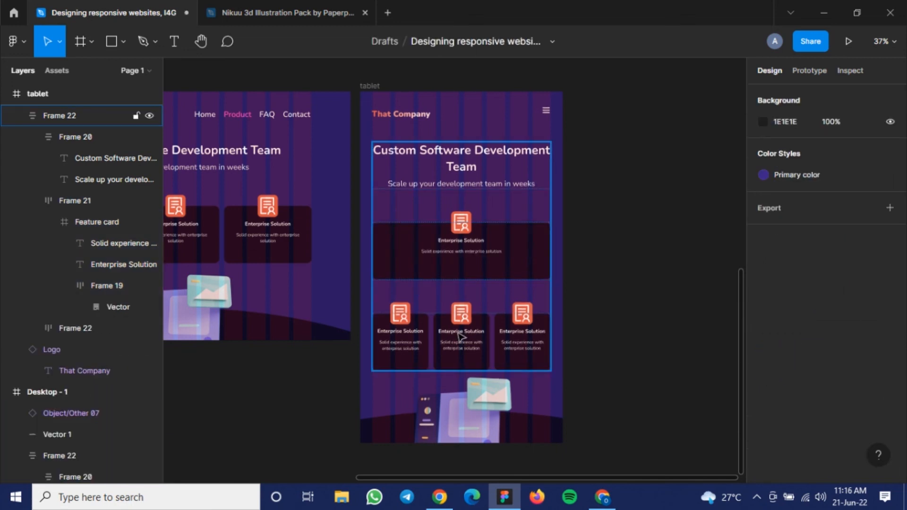
Delete the middle feature card from the lower card row of the tablet frame, leaving the two outer cards.
click(460, 335)
click(461, 335)
click(461, 335)
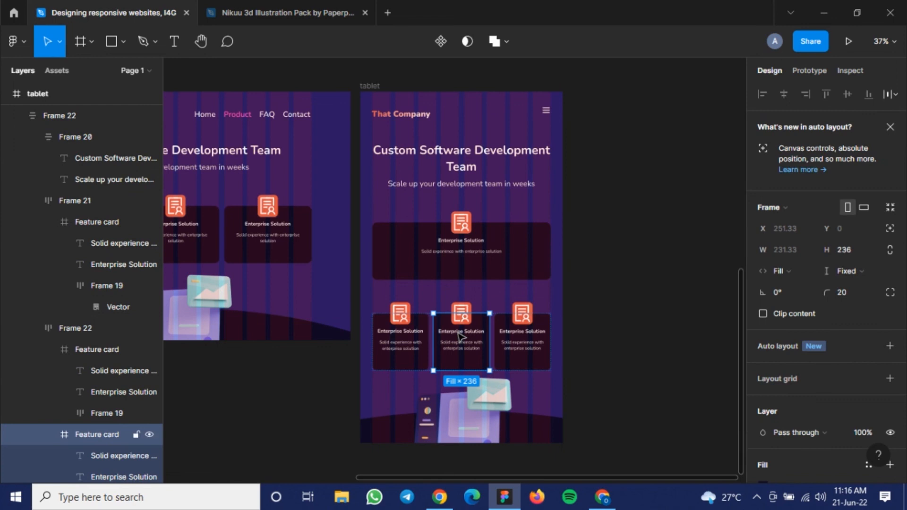
key(Delete)
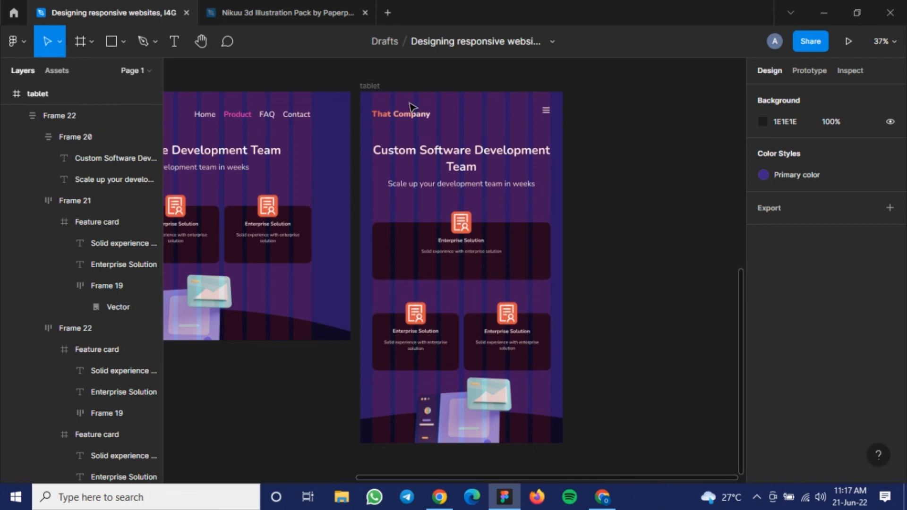
Duplicate the tablet frame and rename the copy Phone.
click(371, 87)
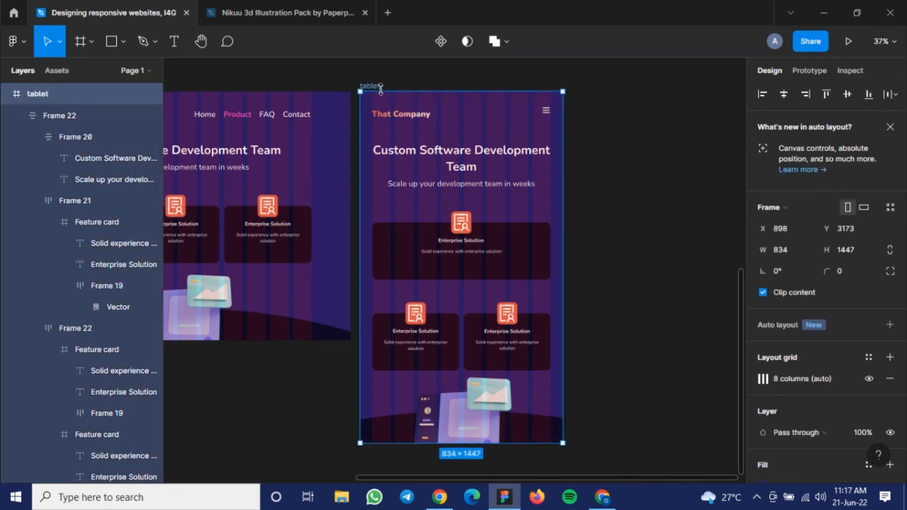
key(ctrl+d)
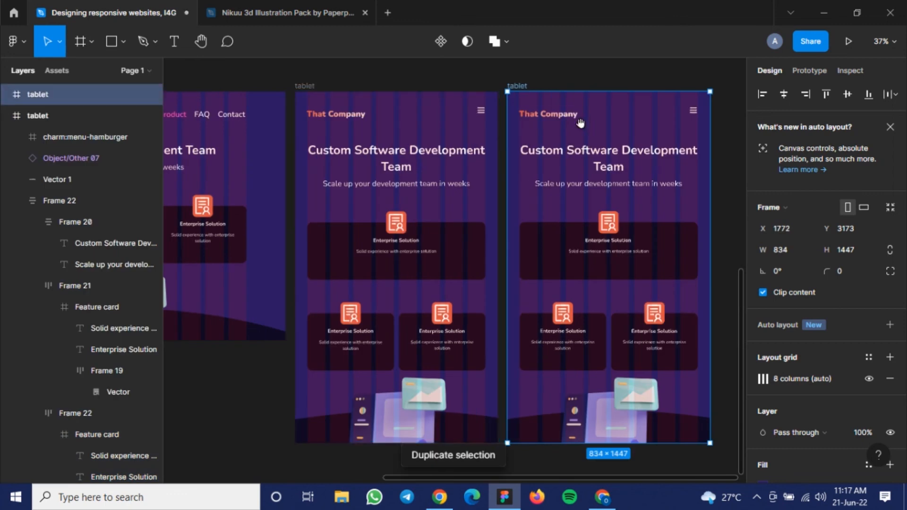
scroll(579, 121, right, 5)
scroll(579, 121, up, 1)
double_click(364, 103)
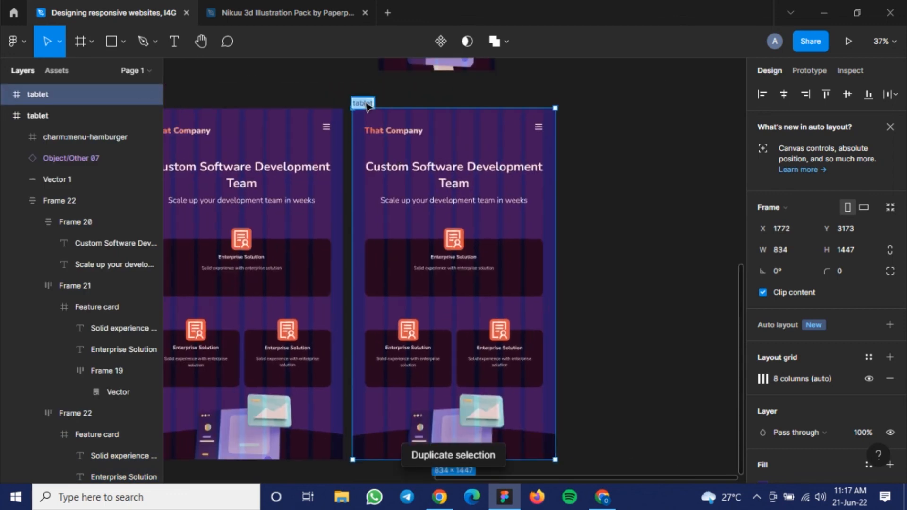
text(<M)
key(BackSpace)
key(BackSpace)
text(Phone)
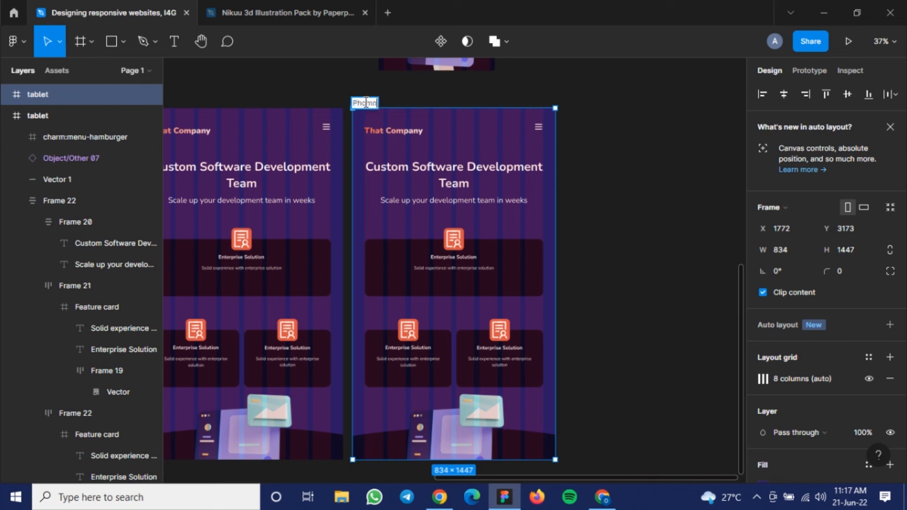
key(BackSpace)
key(BackSpace)
click(481, 138)
Narrow the Phone frame symmetrically from both sides to a width of 438 px.
scroll(470, 144, down, 3)
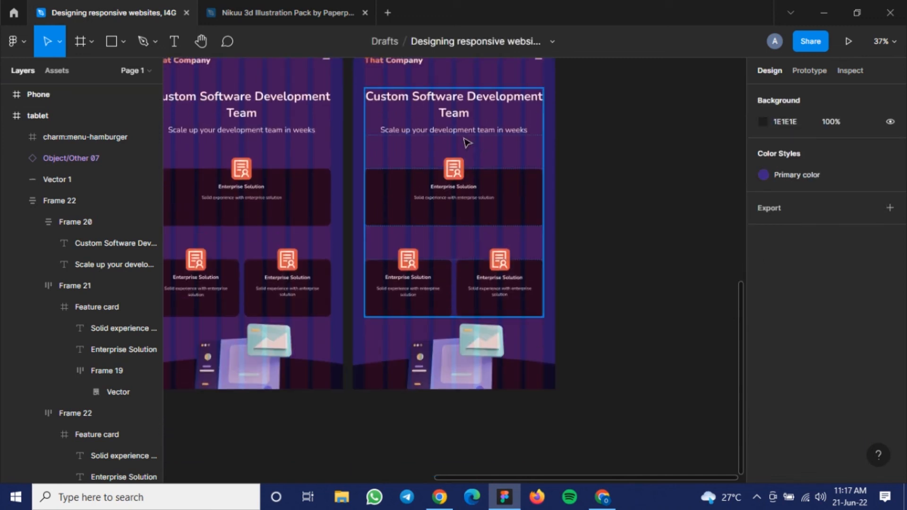
scroll(470, 116, up, 2)
click(458, 88)
click(558, 177)
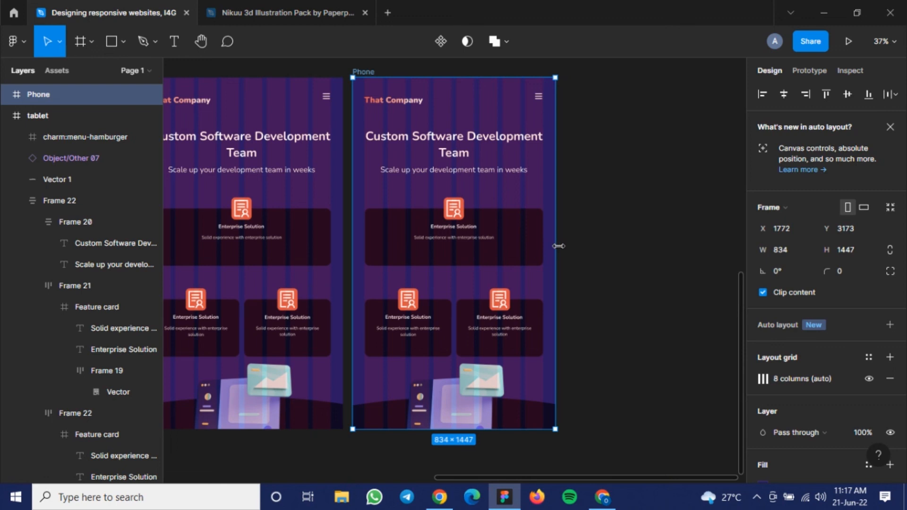
drag(557, 246, 505, 247)
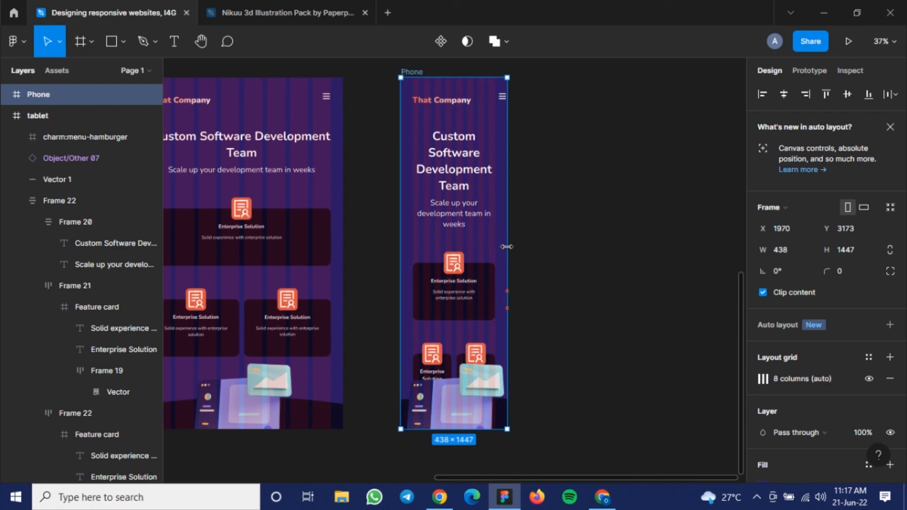
scroll(484, 272, up, 1)
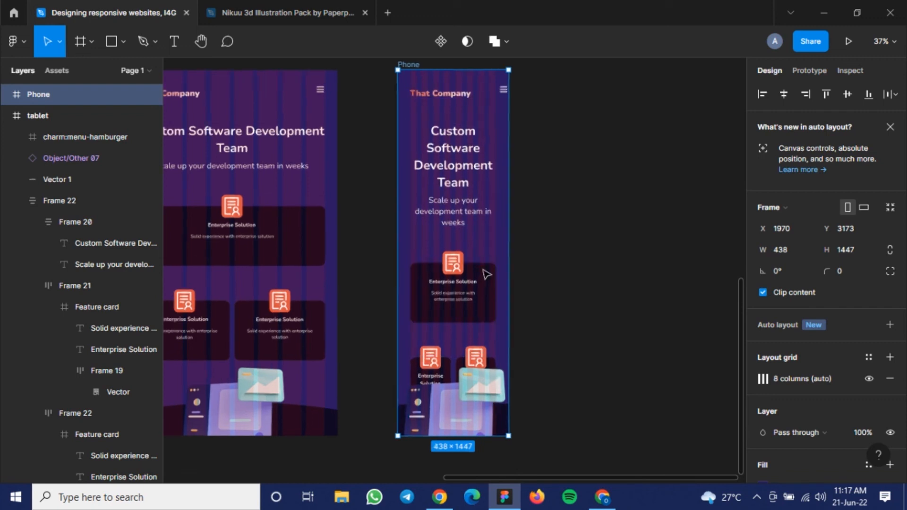
scroll(487, 274, up, 2)
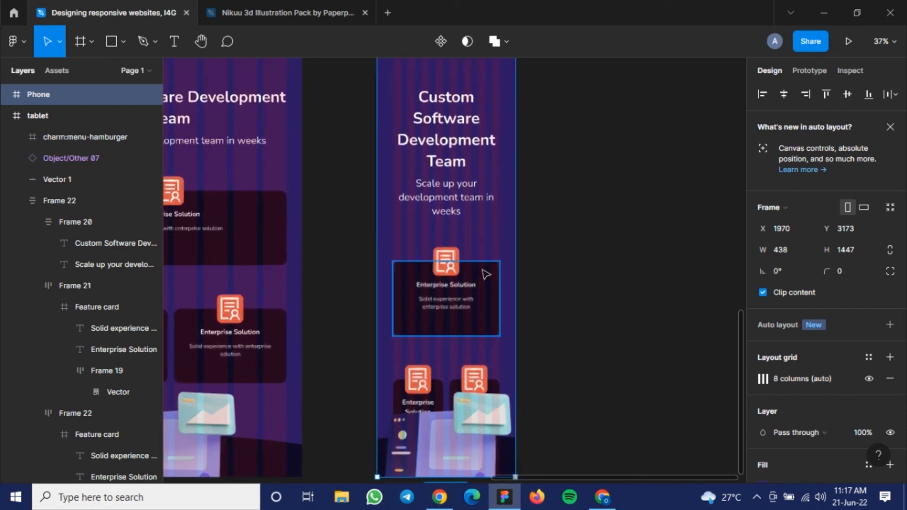
Set the Phone frame's column layout grid to a count of 4 with a margin of 20.
click(764, 378)
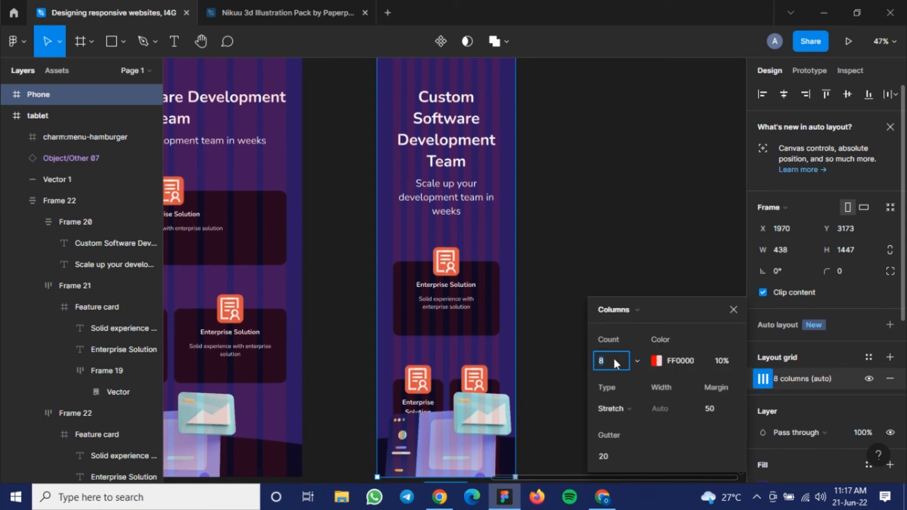
text(4)
click(716, 410)
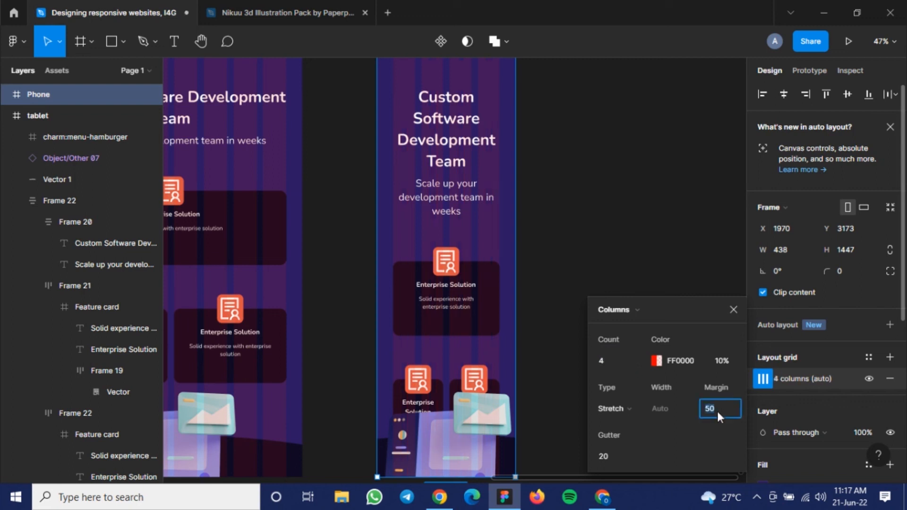
text(20)
key(Return)
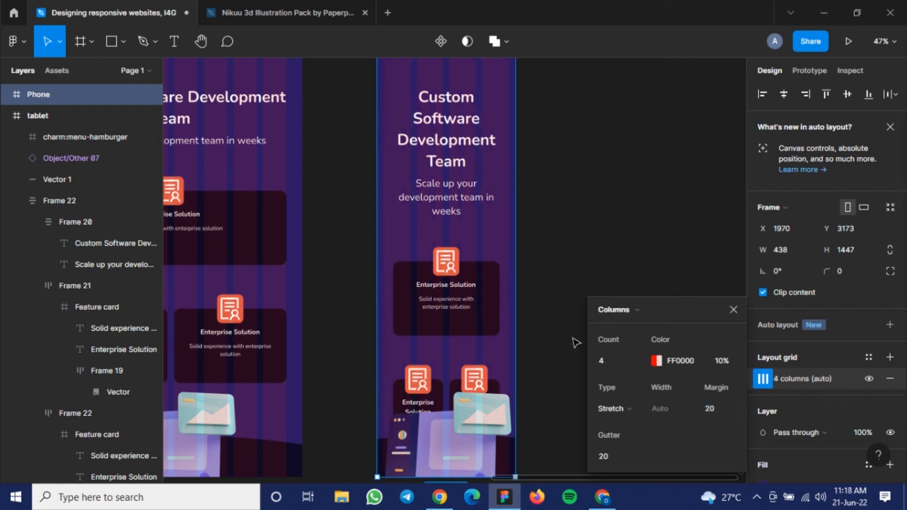
click(734, 310)
Nudge the That Company logo in the Phone frame to X 21, aligning it with the grid's left margin.
scroll(449, 246, up, 5)
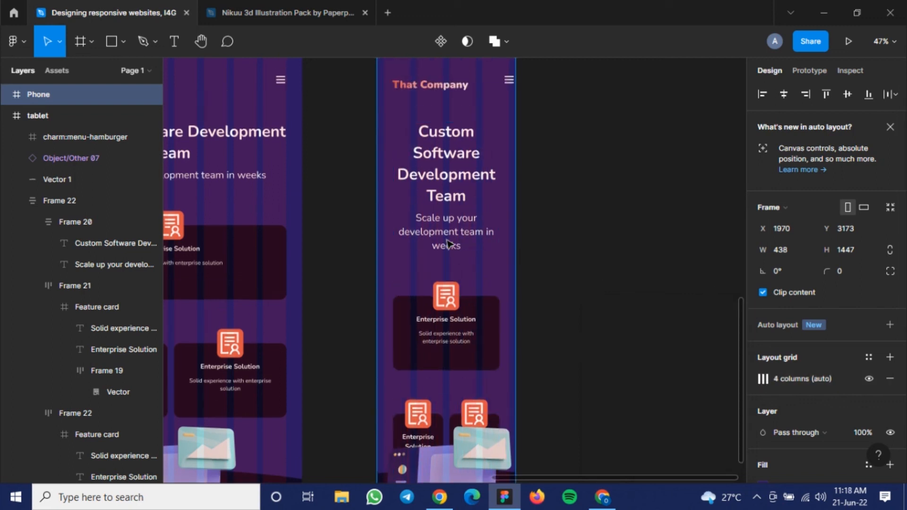
scroll(462, 354, up, 5)
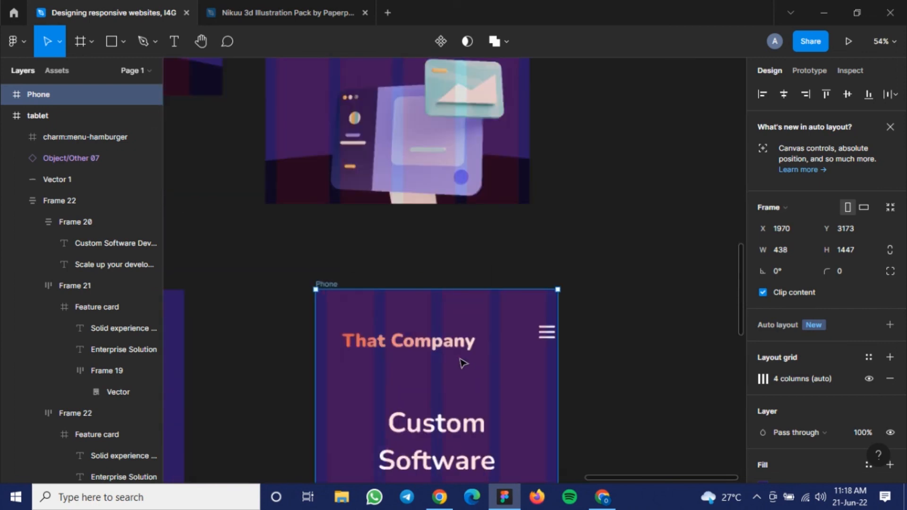
click(424, 346)
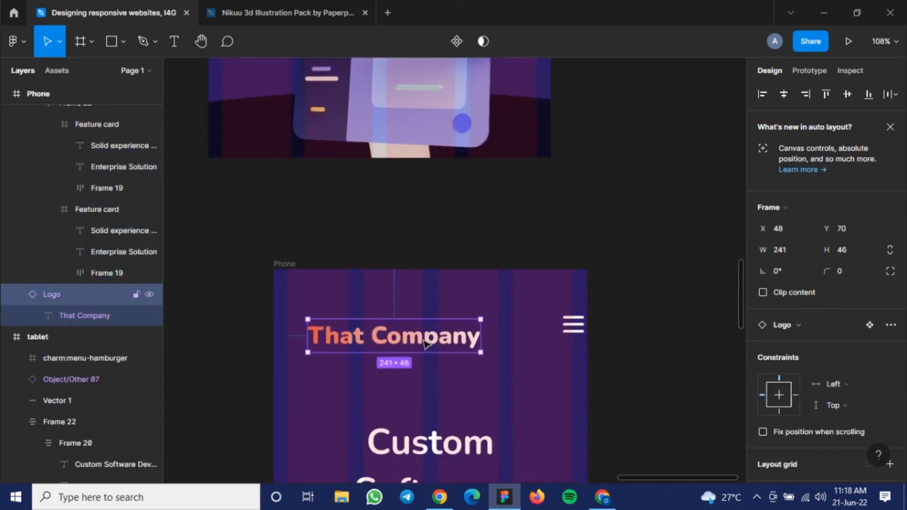
key(shift+Left)
key(shift+Left)
key(Left)
key(Left)
key(Left)
key(Left)
key(Left)
key(Left)
key(Left)
key(Left)
key(Left)
key(Left)
key(Left)
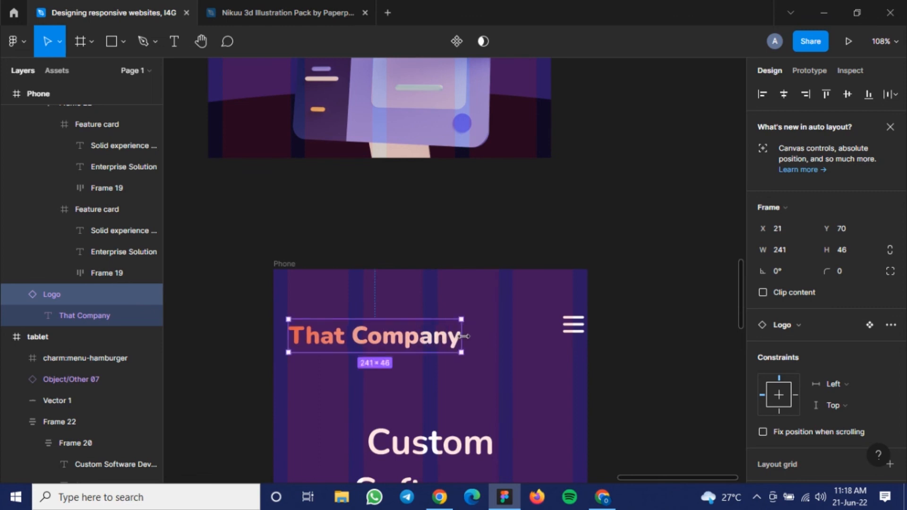
Scale the Phone frame's logo proportionally to 182 px wide and move the hamburger menu icon to X 379, Y 76.
key(k)
drag(465, 336, 419, 339)
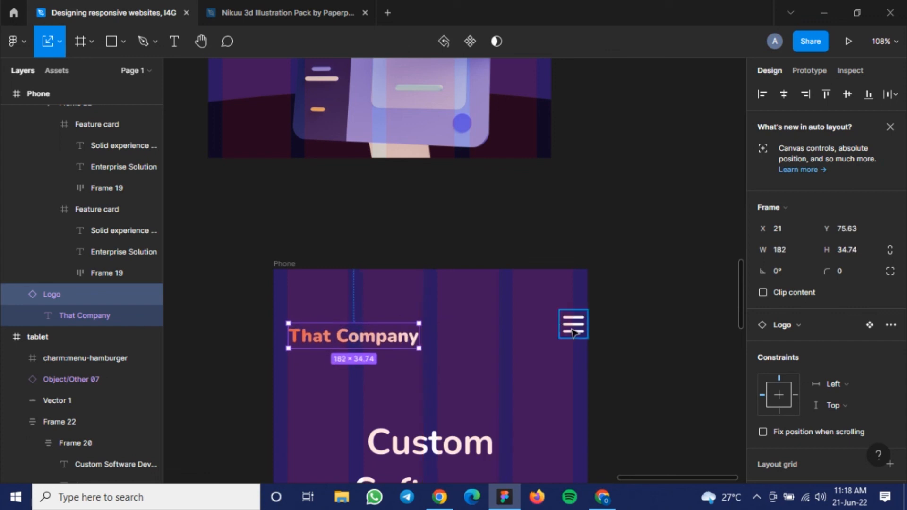
click(573, 331)
drag(573, 331, 557, 343)
Set the font size of the Custom Software Development Team heading in the Phone frame to 38.
scroll(449, 358, down, 1)
scroll(449, 358, down, 5)
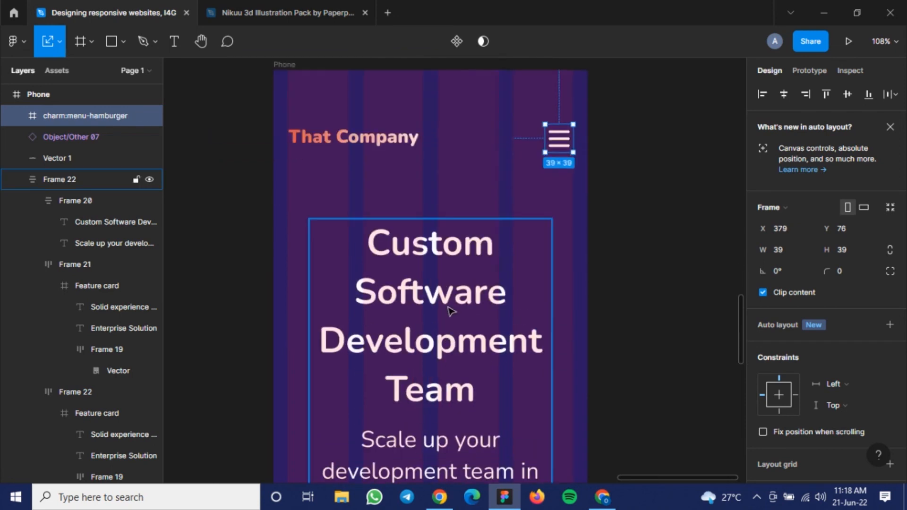
click(450, 310)
click(449, 310)
scroll(523, 319, down, 1)
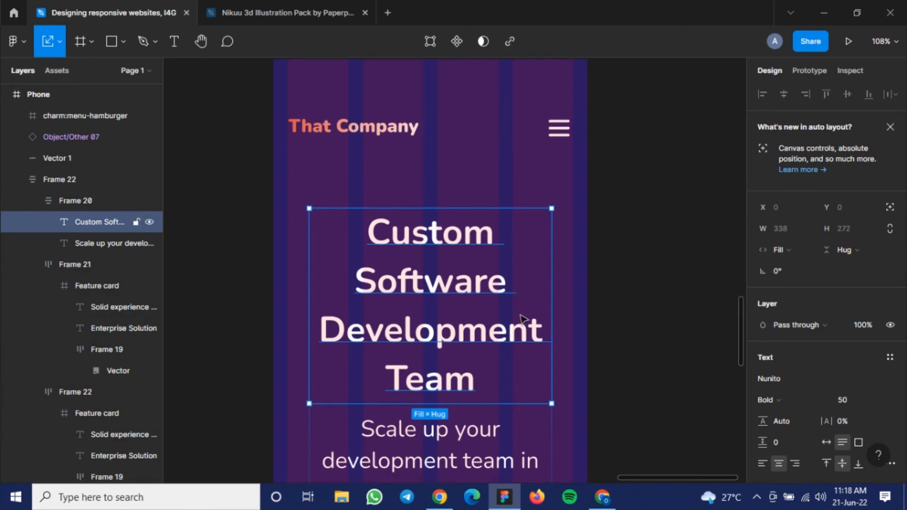
click(848, 396)
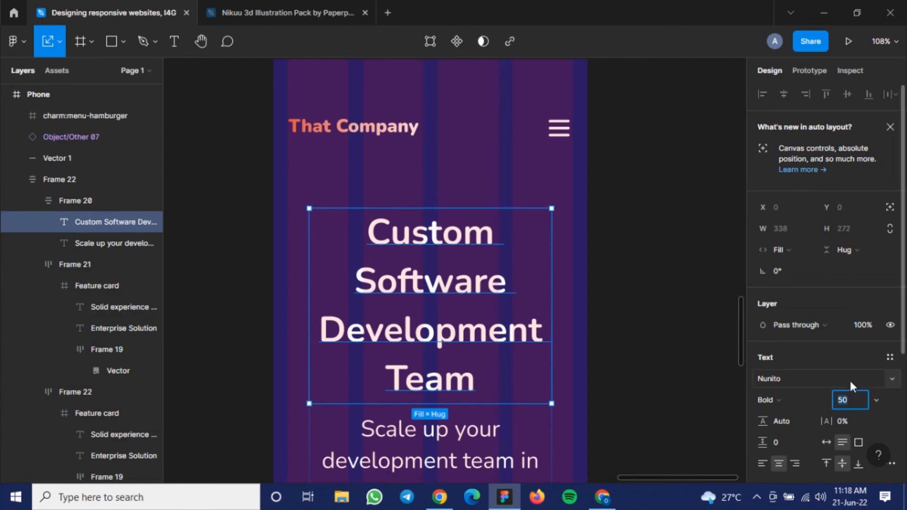
text(34)
key(Return)
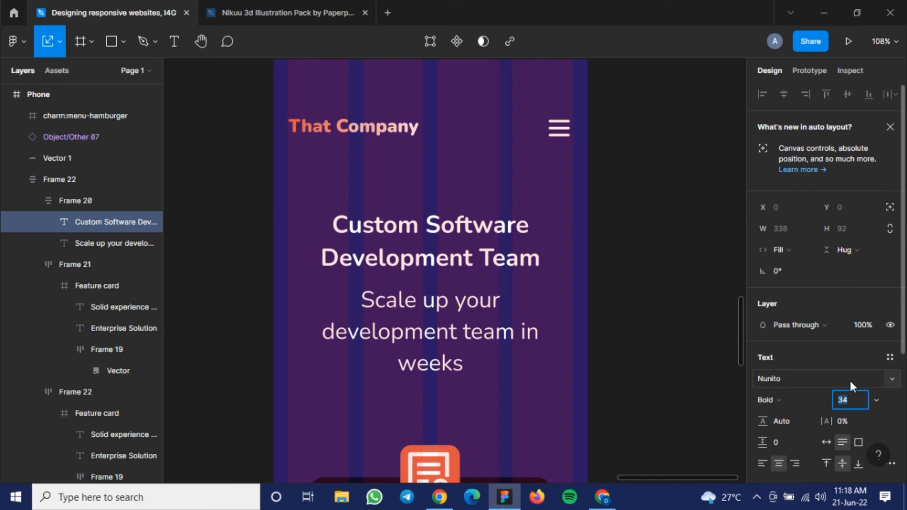
text(38)
key(Return)
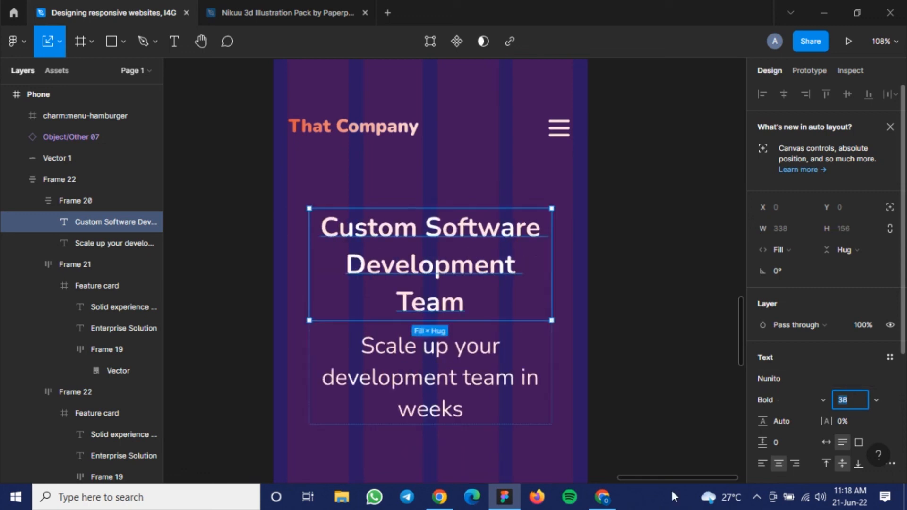
Set the font size of the "Scale up your development team in weeks" subtitle to 24.
click(453, 368)
click(850, 405)
text(24)
key(Return)
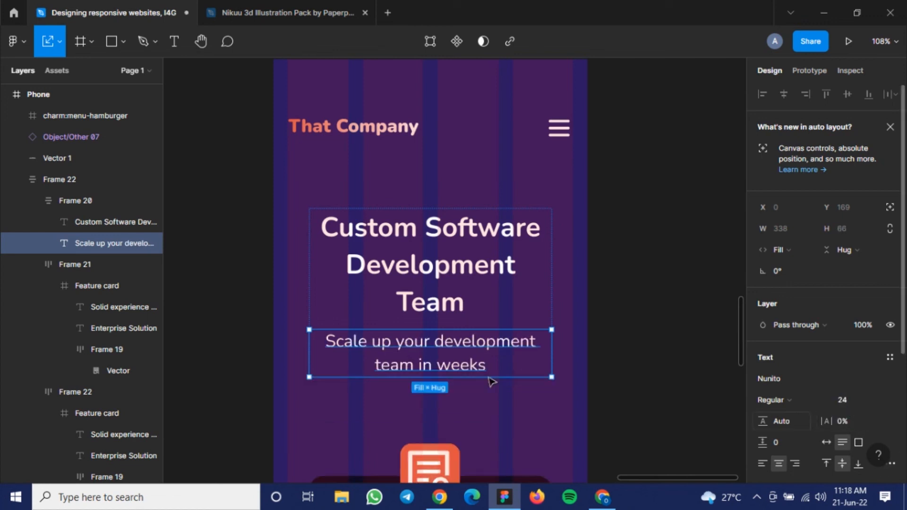
Extend the Phone frame downwards to a height of 2022 px to make room for stacked feature cards.
scroll(456, 348, down, 2)
scroll(456, 349, down, 4)
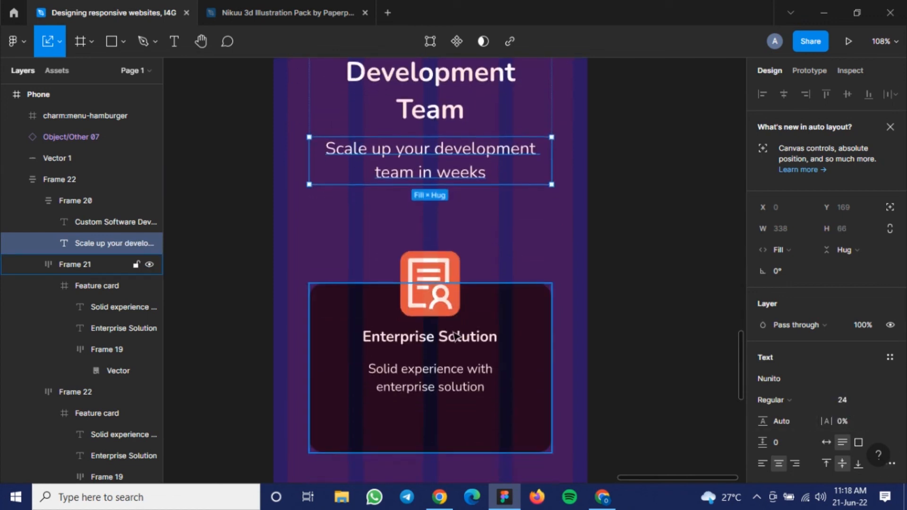
scroll(455, 338, down, 3)
scroll(454, 335, down, 3)
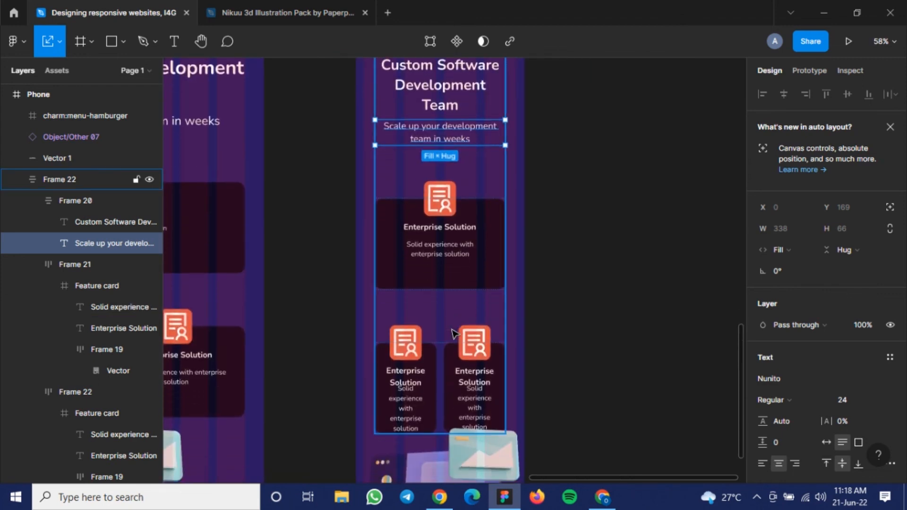
scroll(452, 334, down, 1)
scroll(453, 334, down, 2)
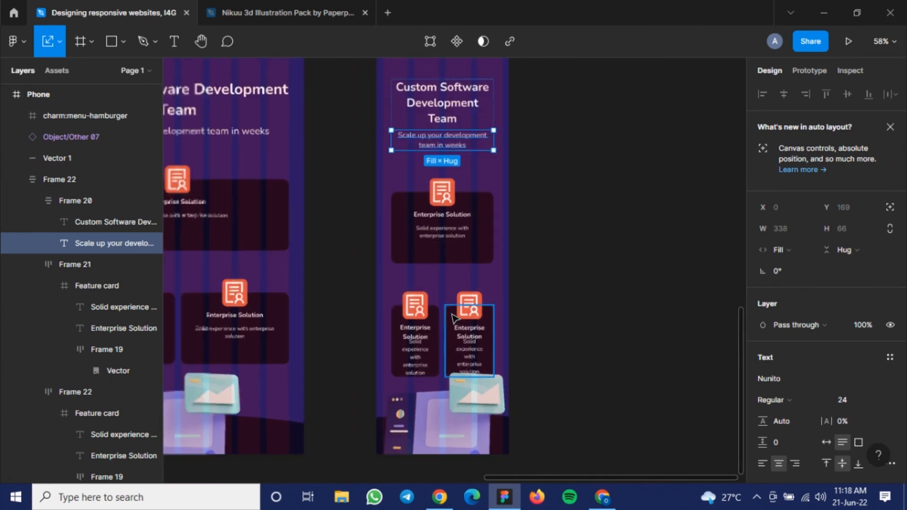
click(506, 330)
click(454, 446)
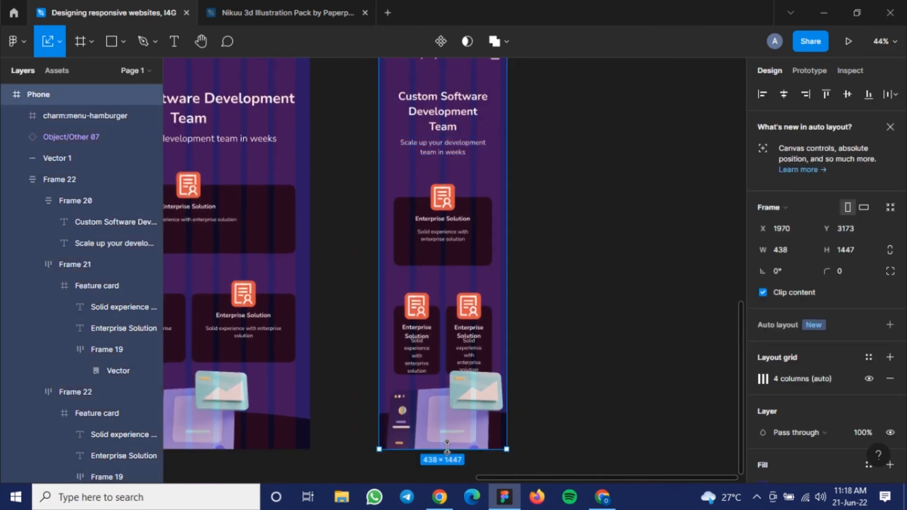
key(v)
drag(441, 448, 454, 432)
Widen the Phone frame's Frame 22, holding the heading and feature cards, symmetrically to 384 px.
scroll(455, 385, up, 5)
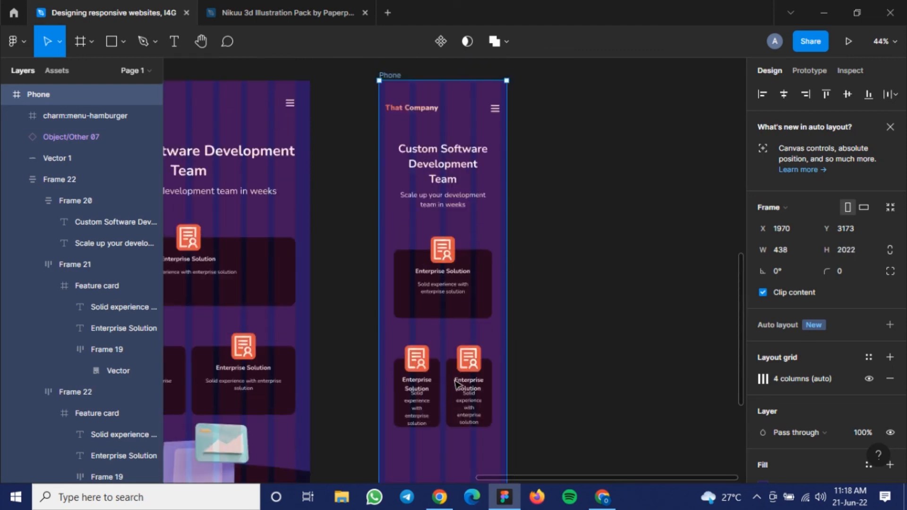
click(475, 203)
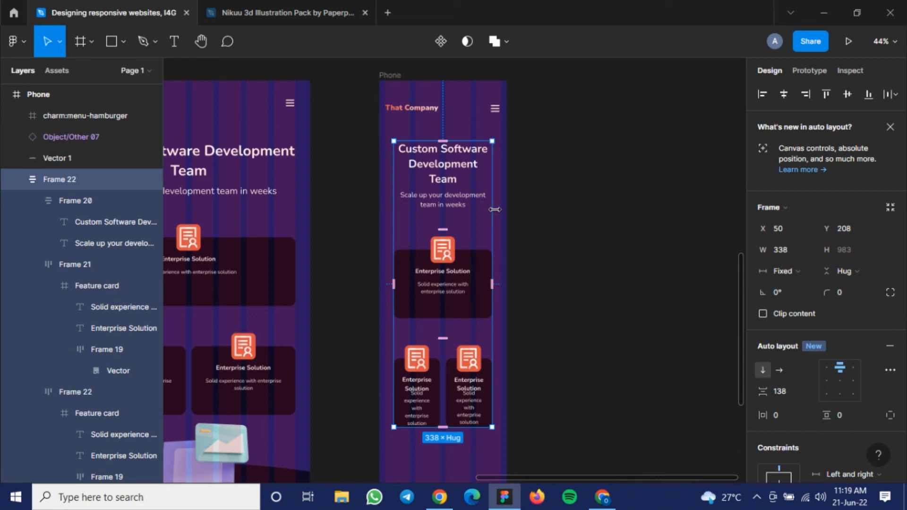
drag(495, 209, 498, 209)
Delete the second feature card from the lower card row of the Phone frame, leaving one full-width card.
scroll(485, 284, down, 4)
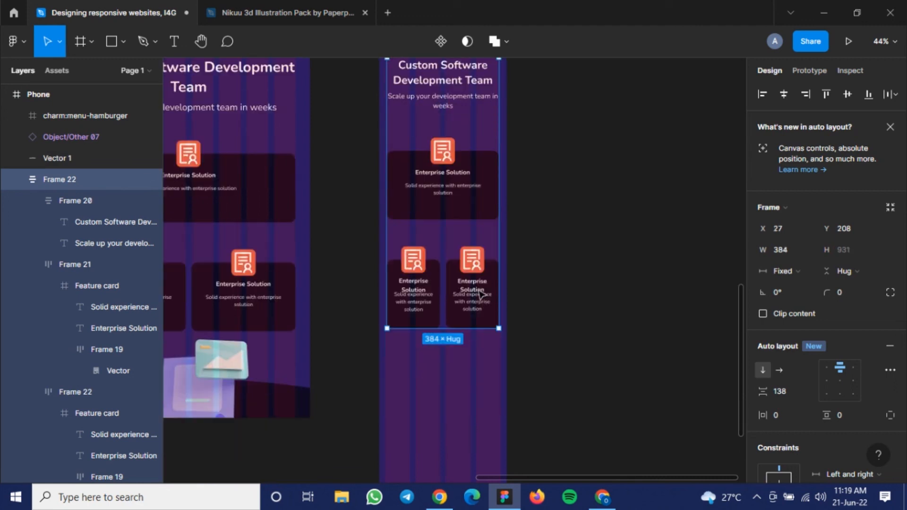
click(471, 241)
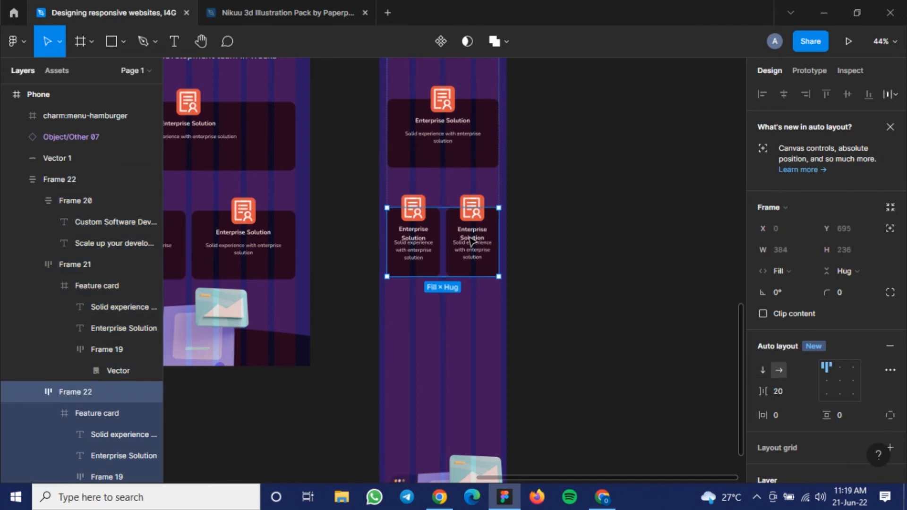
click(472, 241)
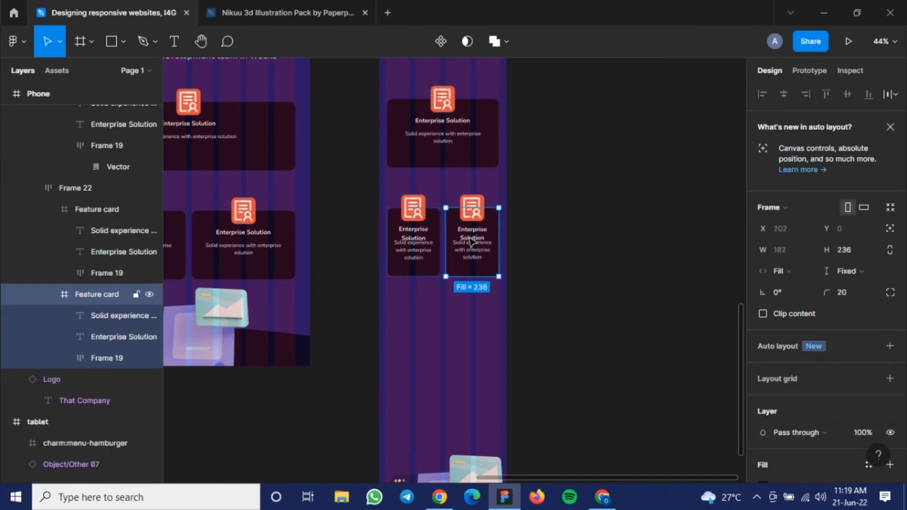
key(Delete)
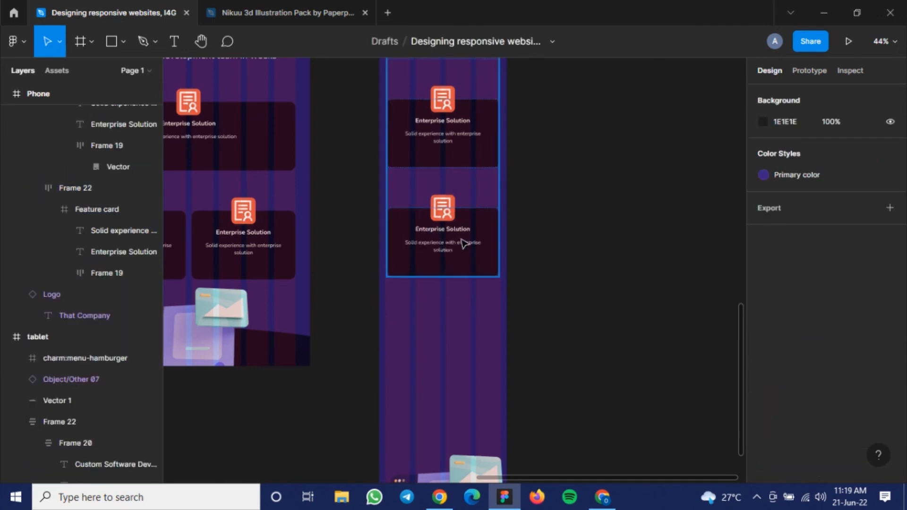
Duplicate the lower feature card row in the Phone frame to add a third stacked card.
click(464, 243)
click(478, 229)
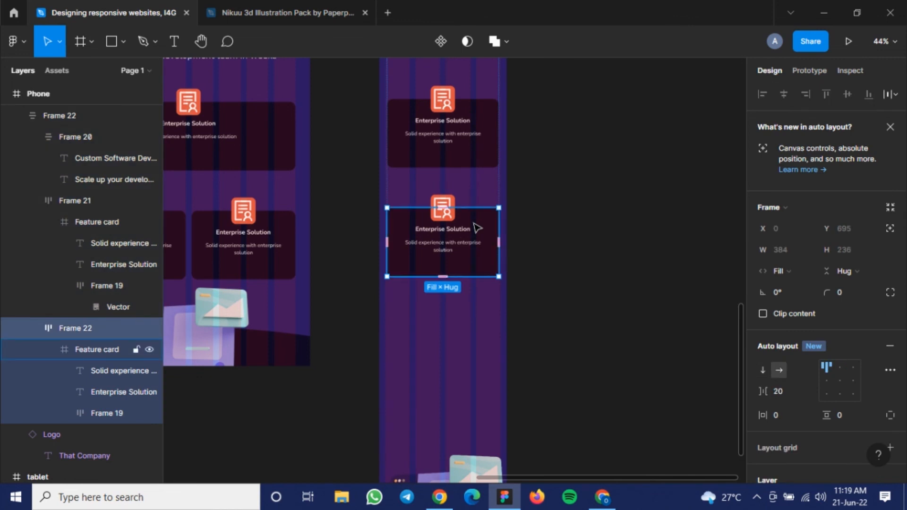
key(ctrl+d)
scroll(468, 238, up, 1)
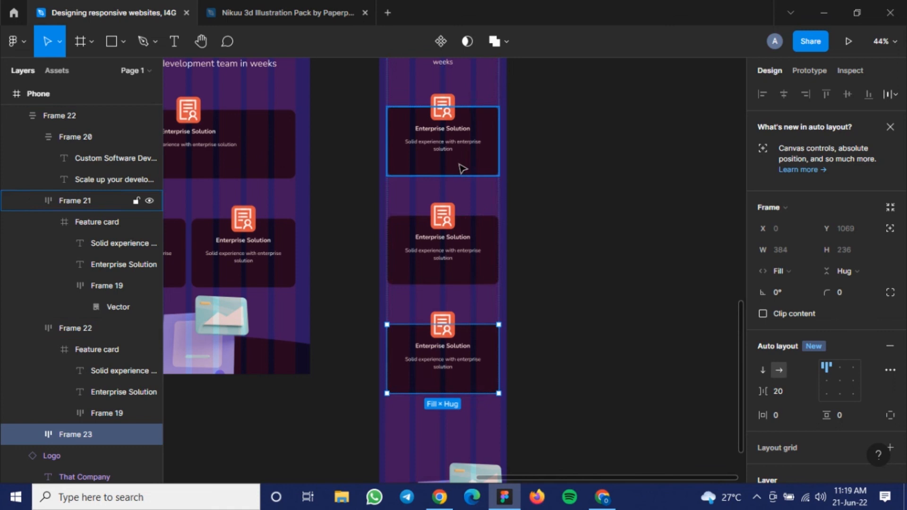
Reduce the vertical auto layout spacing of the Phone frame's outer Frame 22, holding the heading and cards, to 100.
click(471, 195)
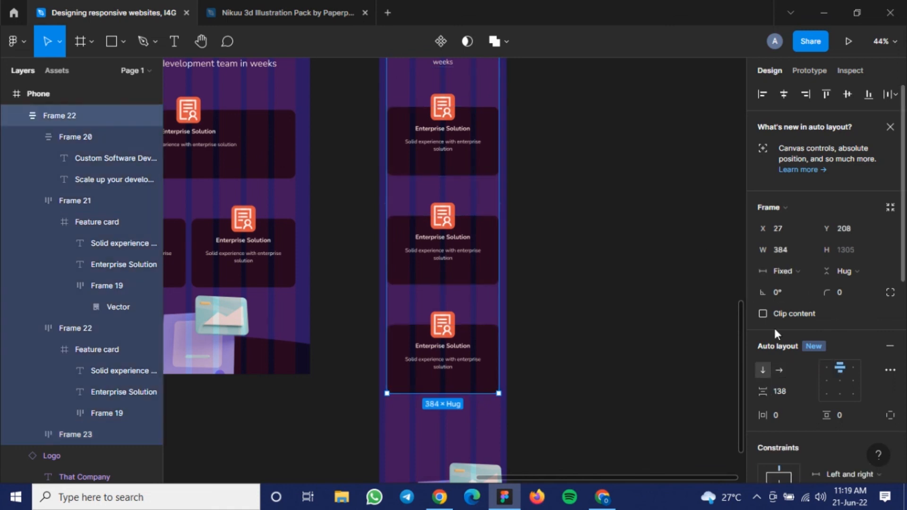
drag(762, 391, 715, 397)
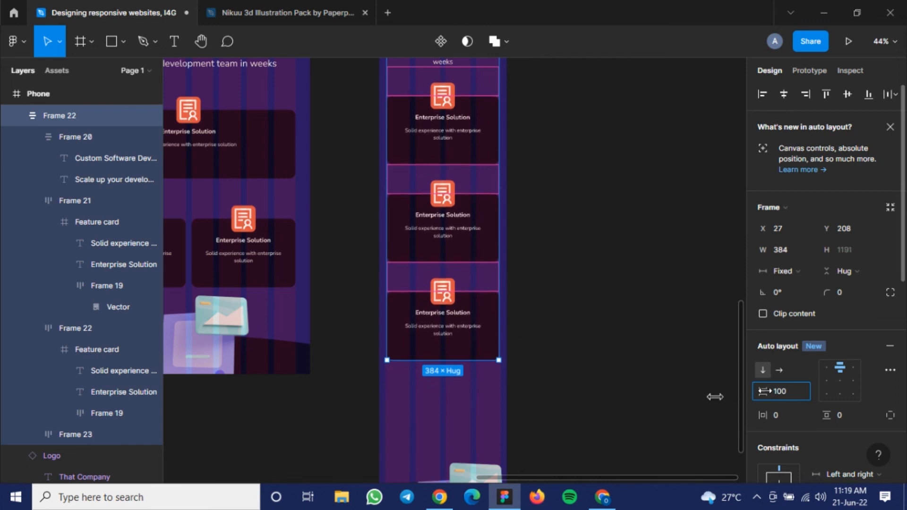
scroll(574, 249, up, 5)
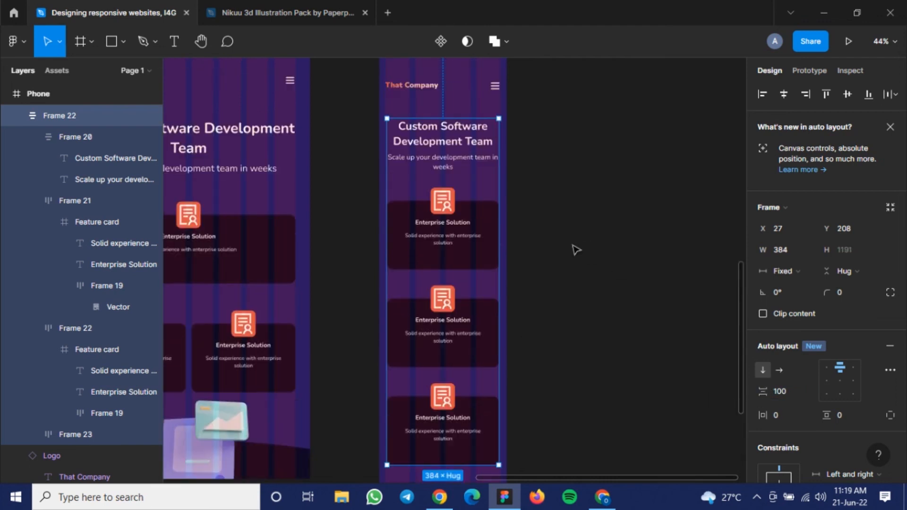
Shorten the Phone frame from its lower edge to a height of 1759 px.
scroll(576, 250, down, 10)
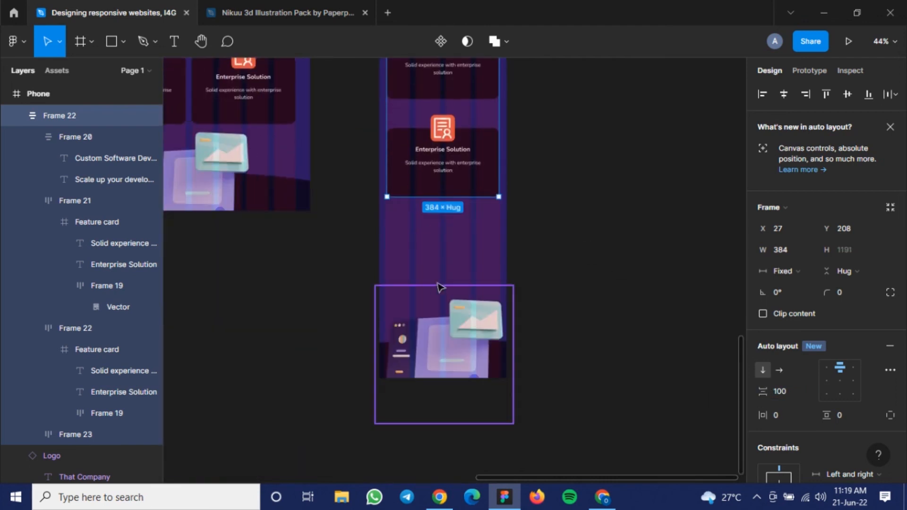
key(Escape)
drag(451, 378, 452, 301)
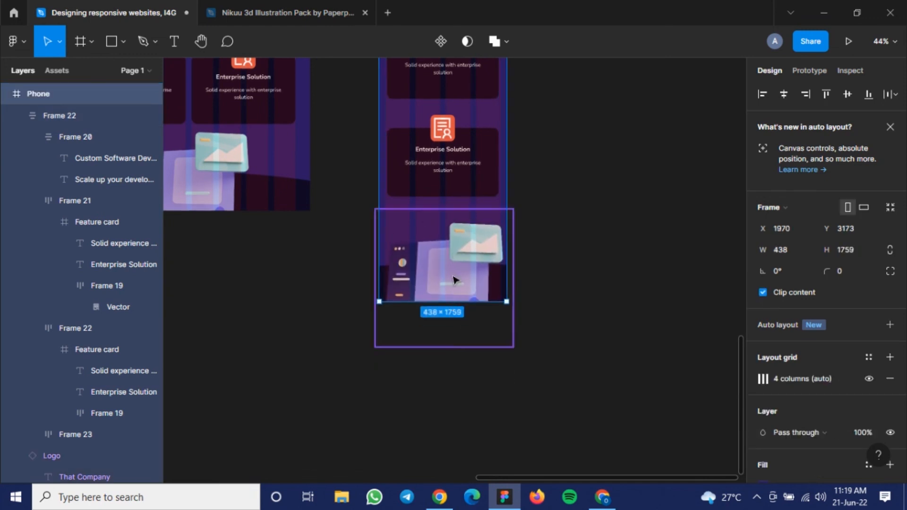
Scale the 3D illustration at the foot of the Phone frame down proportionally to about half its size.
click(495, 266)
key(k)
drag(513, 269, 487, 271)
Scale the dark curved background vector behind the Phone illustration down to 822 px wide and align it to the frame's lower edge.
click(502, 283)
drag(680, 286, 563, 290)
click(868, 95)
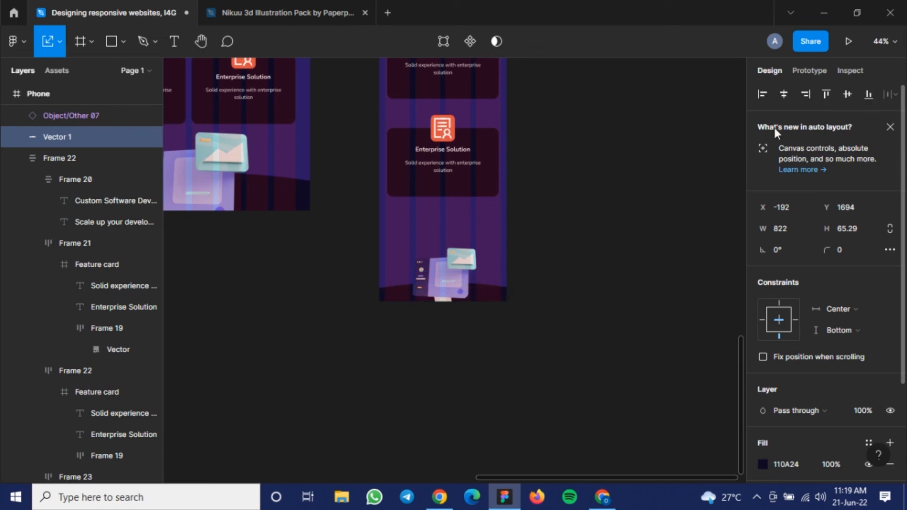
Move the Phone frame closer beside the tablet frame, to X 1772, and hide the layout grids.
click(579, 206)
drag(452, 165, 449, 134)
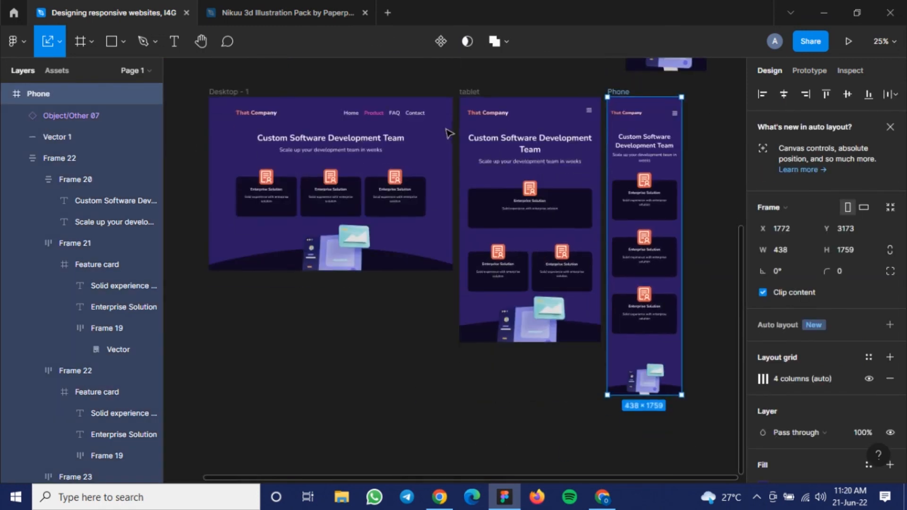